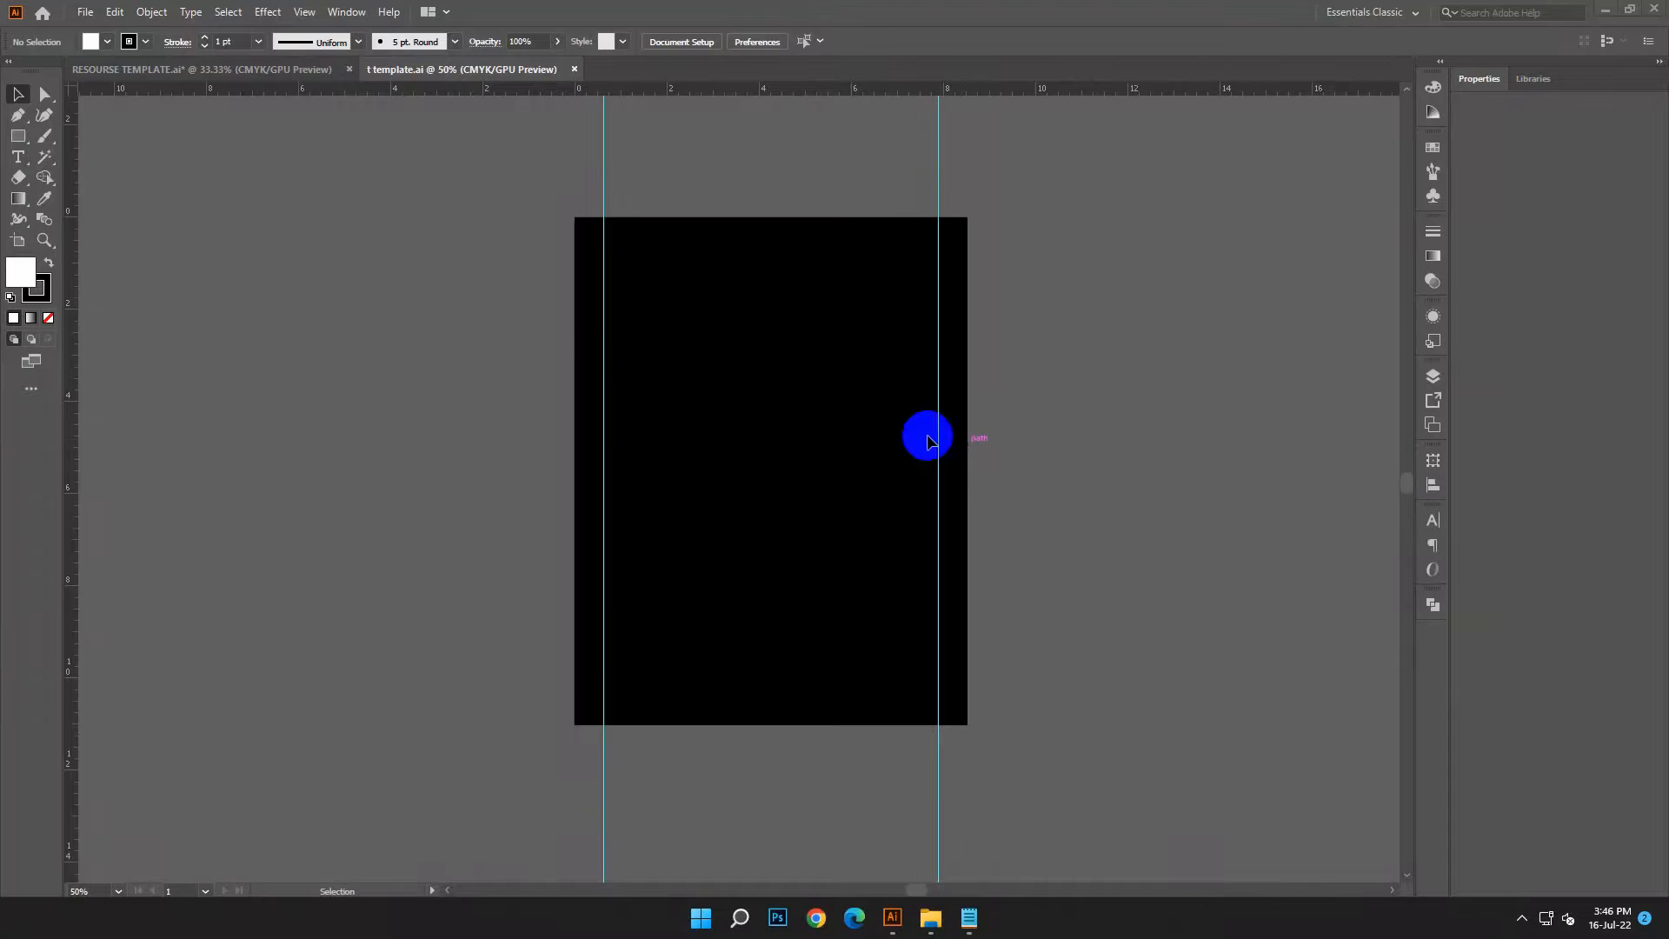
# Step: Bring the winged motorcycle artwork from the resource template into the t template and scale it to about 7.97 in wide beside the artboard
pyautogui.click(208, 69)
pyautogui.moveTo(439, 376); pyautogui.dragTo(353, 429)
pyautogui.click(717, 398)
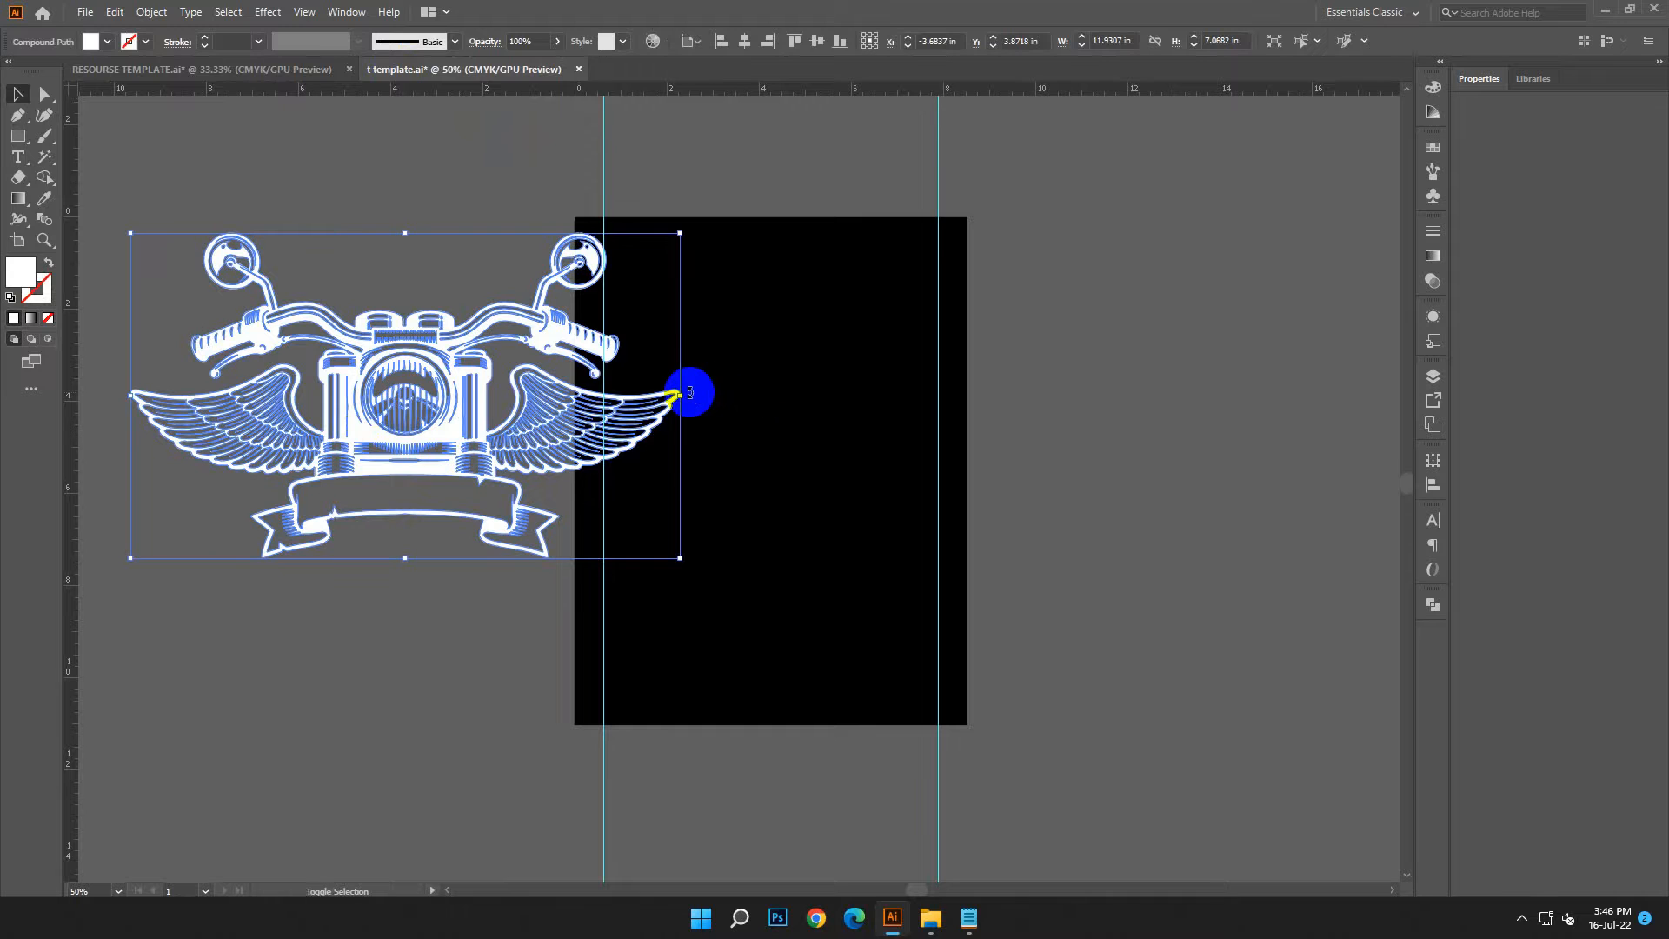
pyautogui.moveTo(647, 396); pyautogui.dragTo(497, 396)
pyautogui.moveTo(405, 416); pyautogui.dragTo(415, 487)
pyautogui.click(468, 696)
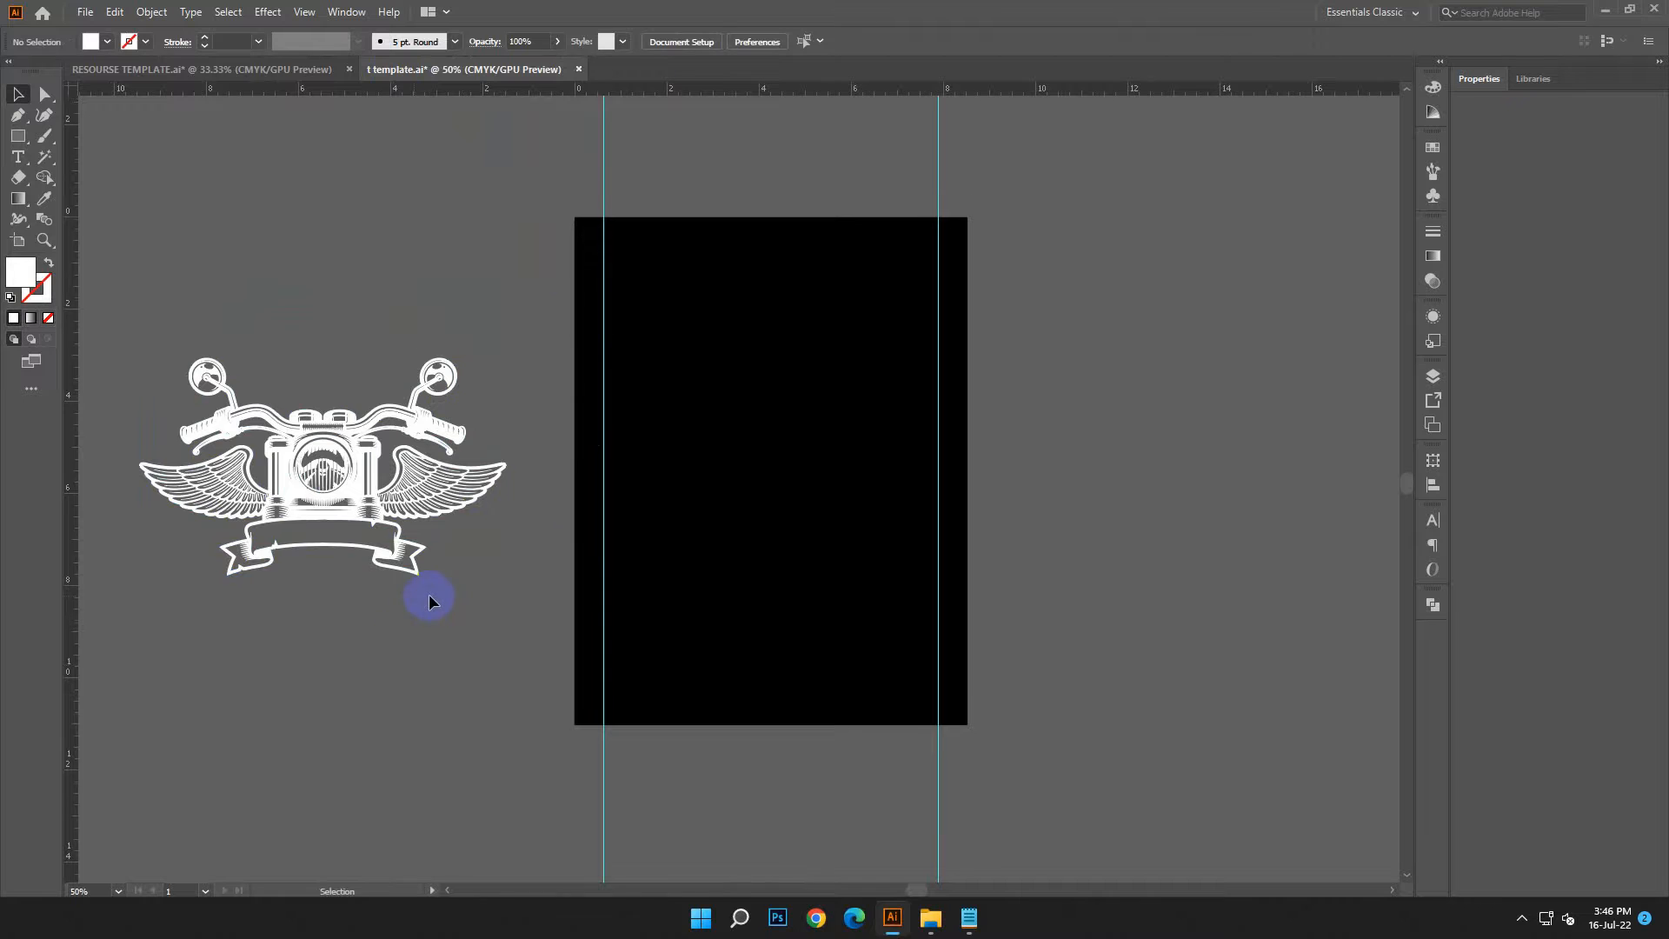
pyautogui.scroll(-1, 428, 600)
pyautogui.click(678, 574)
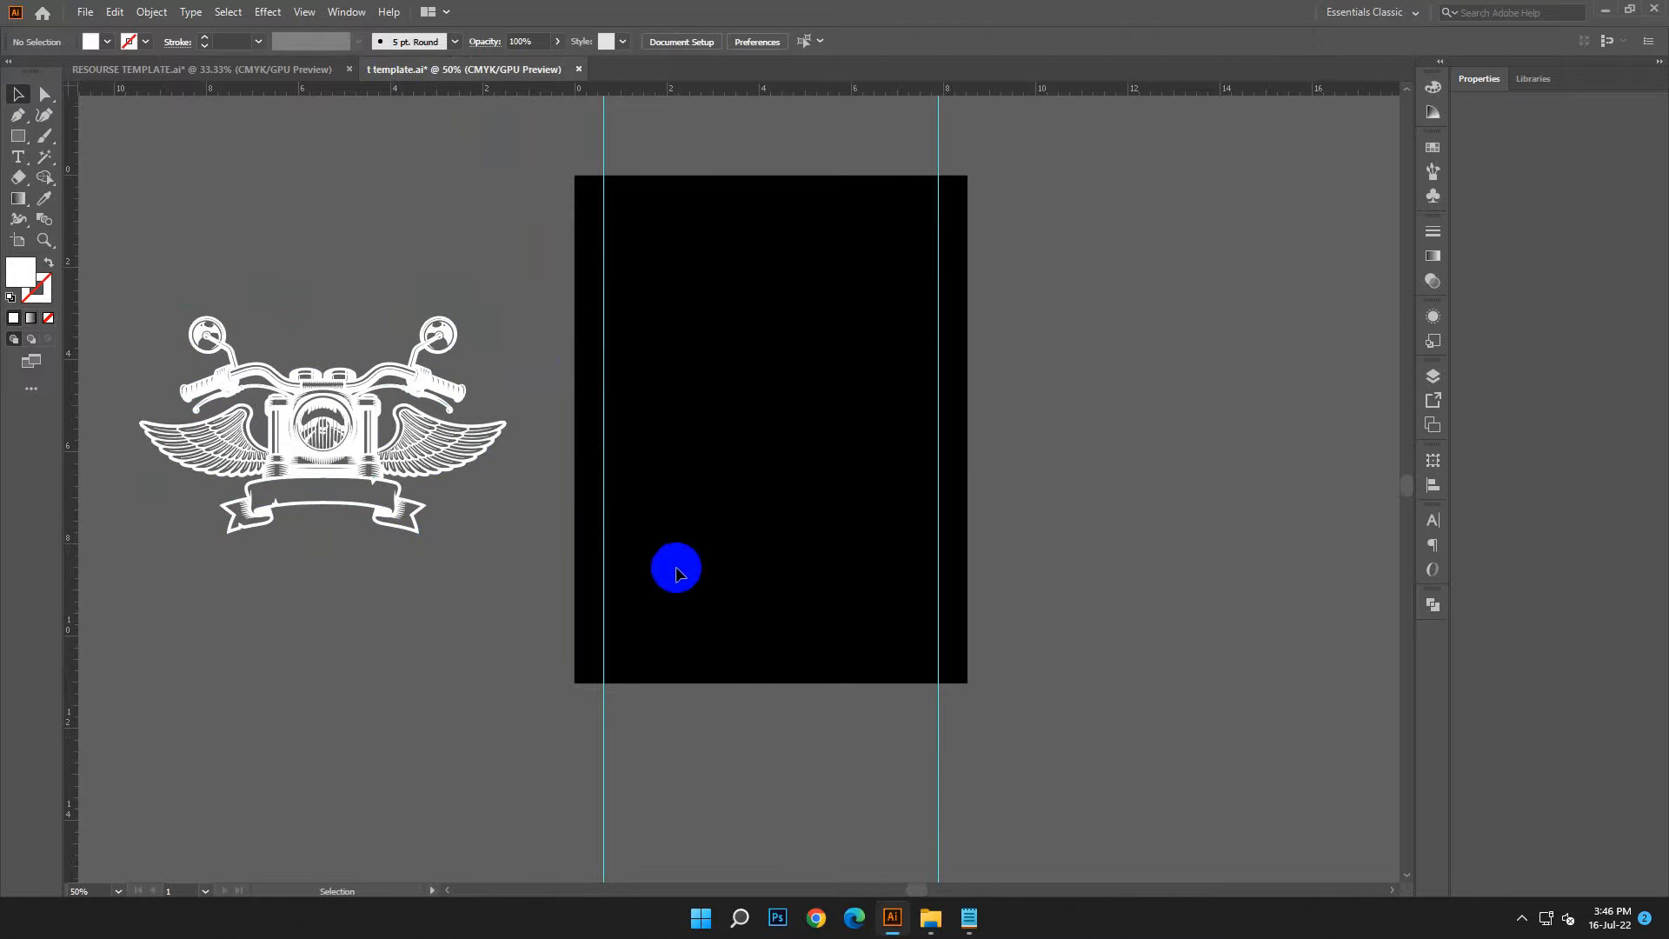
# Step: Switch to the Notepad document with the design text and copy the word BIKERS
pyautogui.click(967, 915)
pyautogui.doubleClick(1206, 464)
pyautogui.rightClick(1205, 464)
pyautogui.click(1244, 557)
pyautogui.click(1426, 357)
# Step: Place a placeholder text object on the pasteboard beside the black artboard and enlarge it to about 72 pt
pyautogui.click(17, 156)
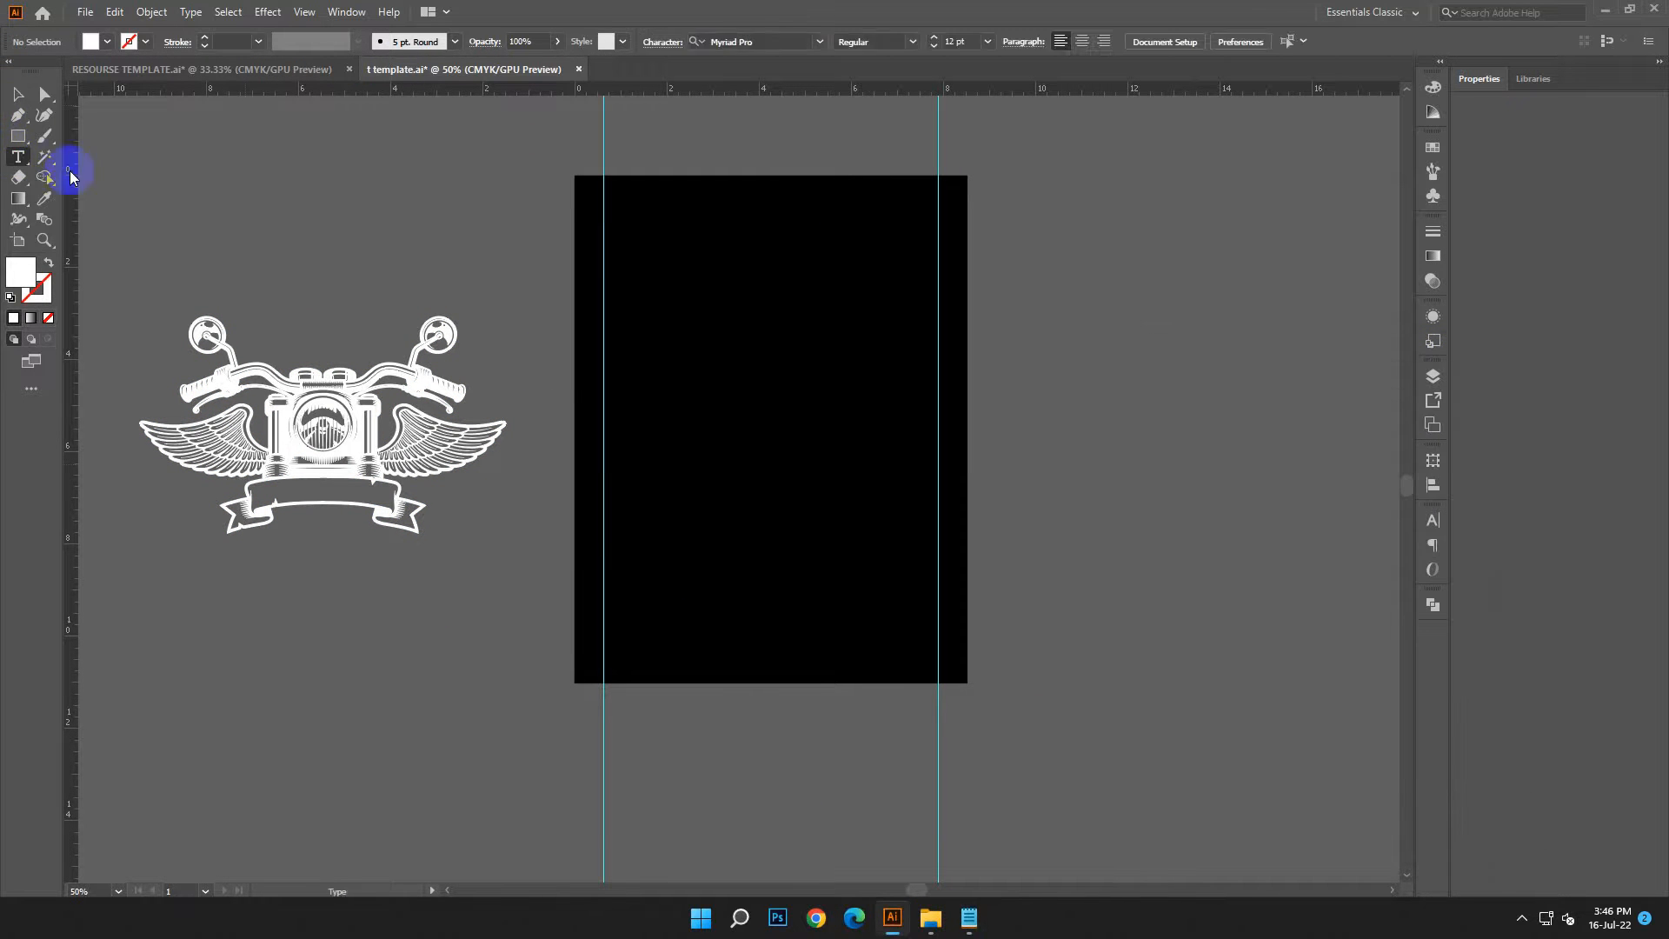
pyautogui.click(1089, 267)
pyautogui.press('Escape')
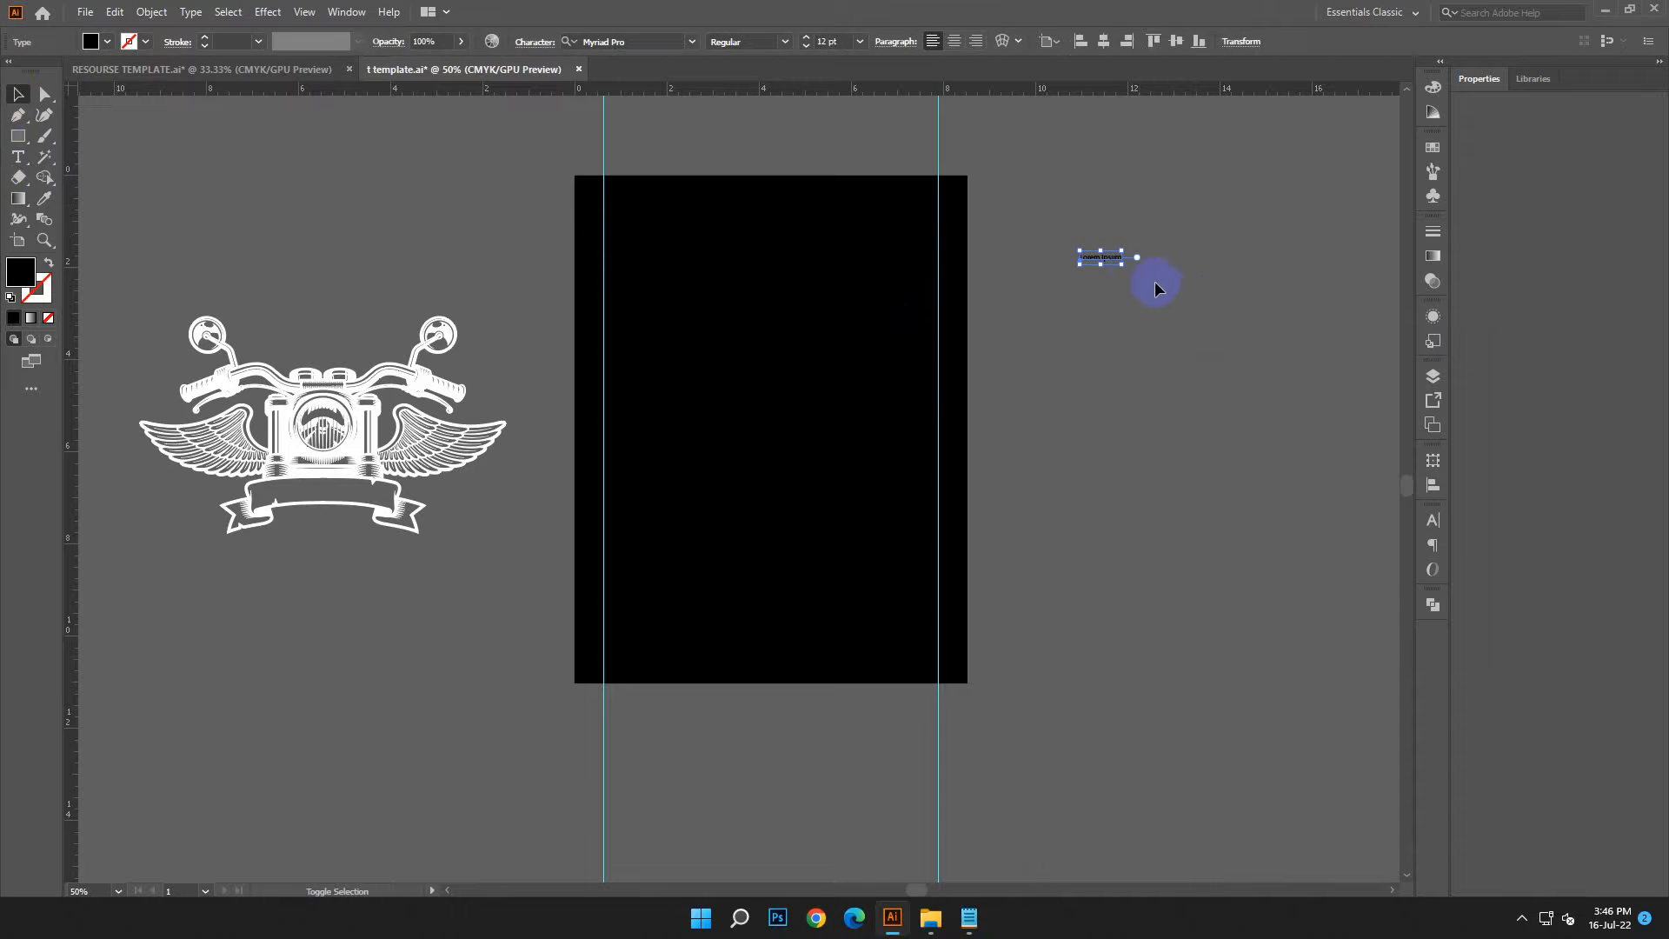
pyautogui.moveTo(1148, 278); pyautogui.dragTo(1177, 361)
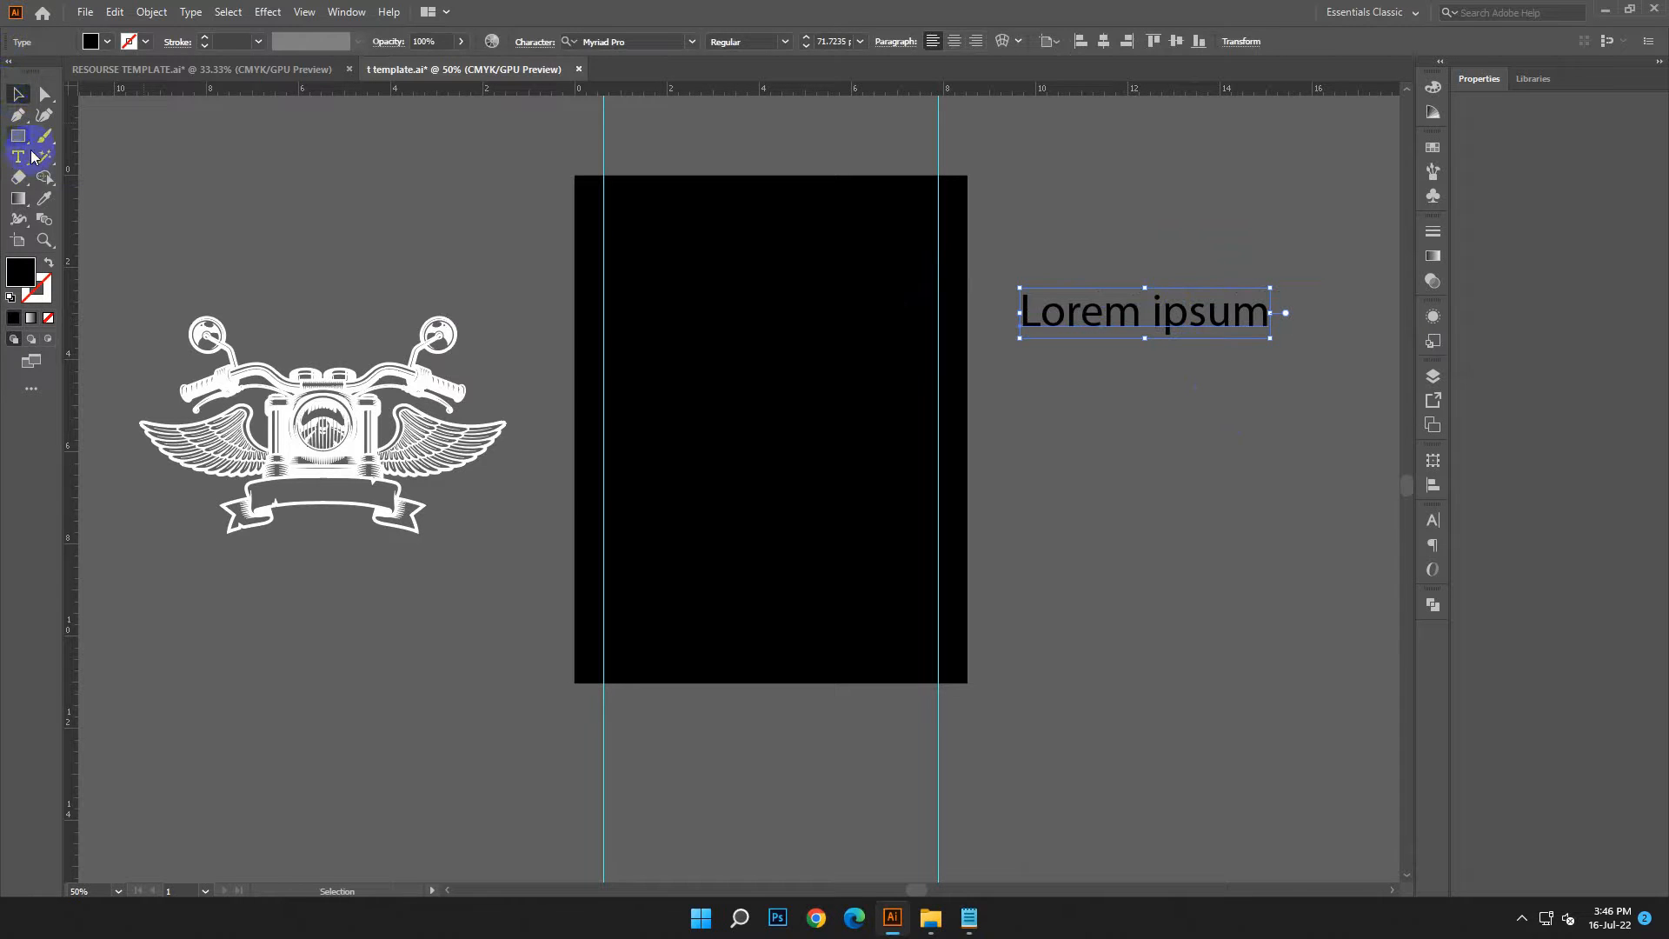
# Step: Replace the placeholder text with the copied word BIKERS
pyautogui.click(1266, 318)
pyautogui.hotkey('ctrl', 'v')
pyautogui.click(117, 12)
pyautogui.click(135, 35)
pyautogui.moveTo(1270, 311); pyautogui.dragTo(757, 298)
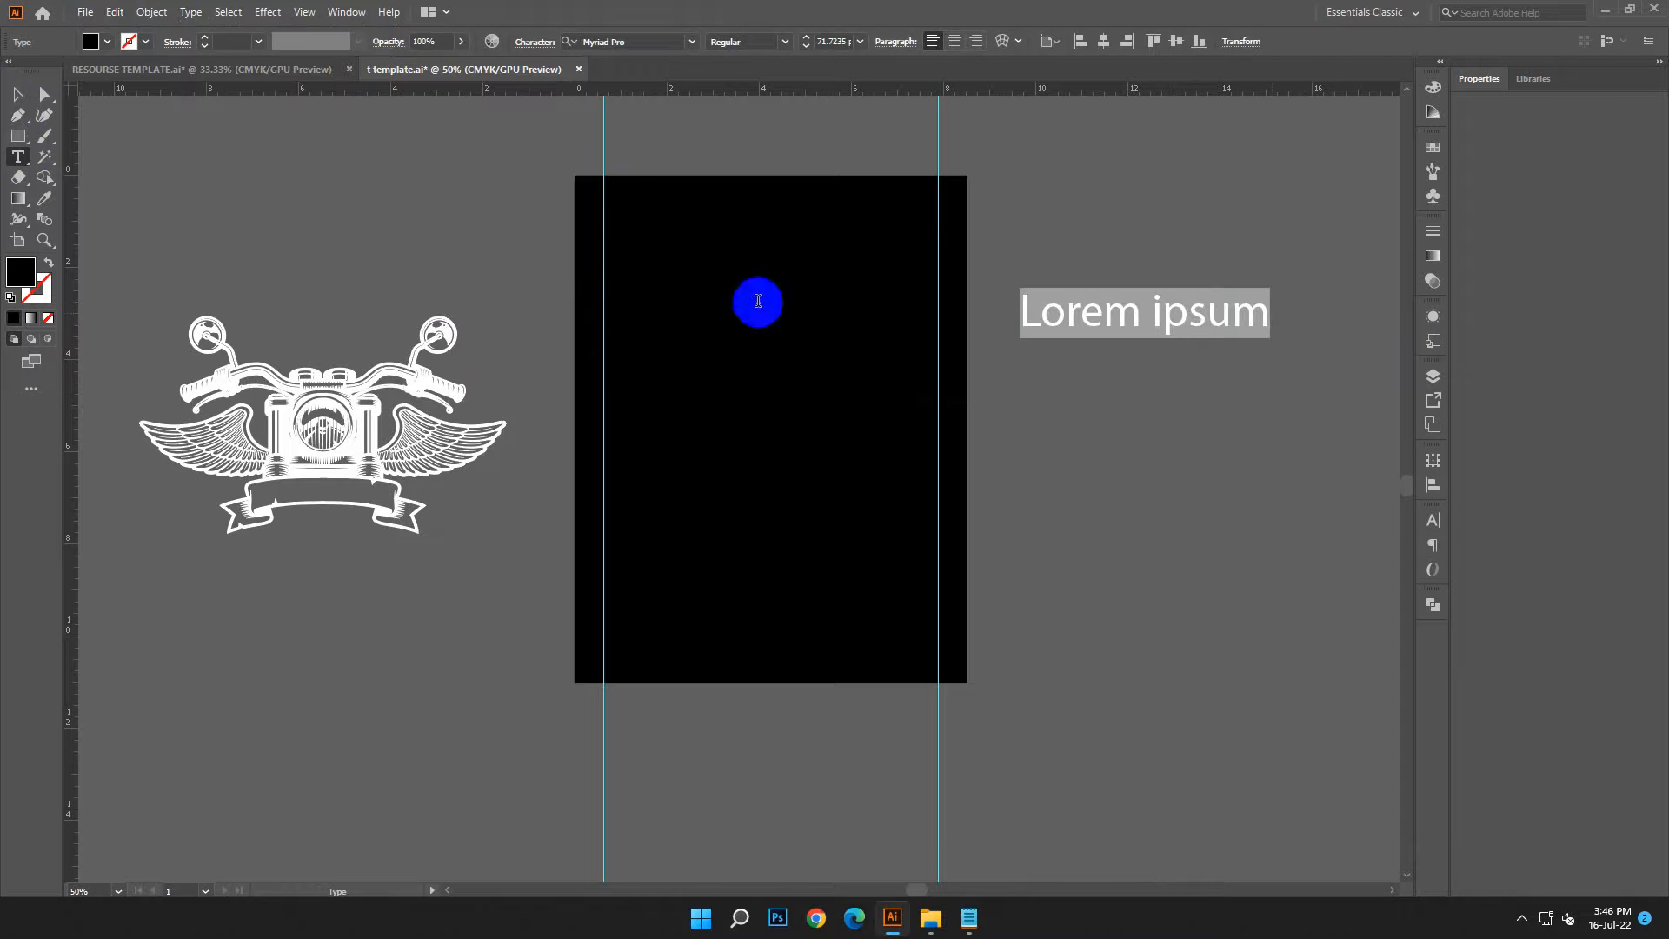
pyautogui.click(115, 12)
pyautogui.click(149, 119)
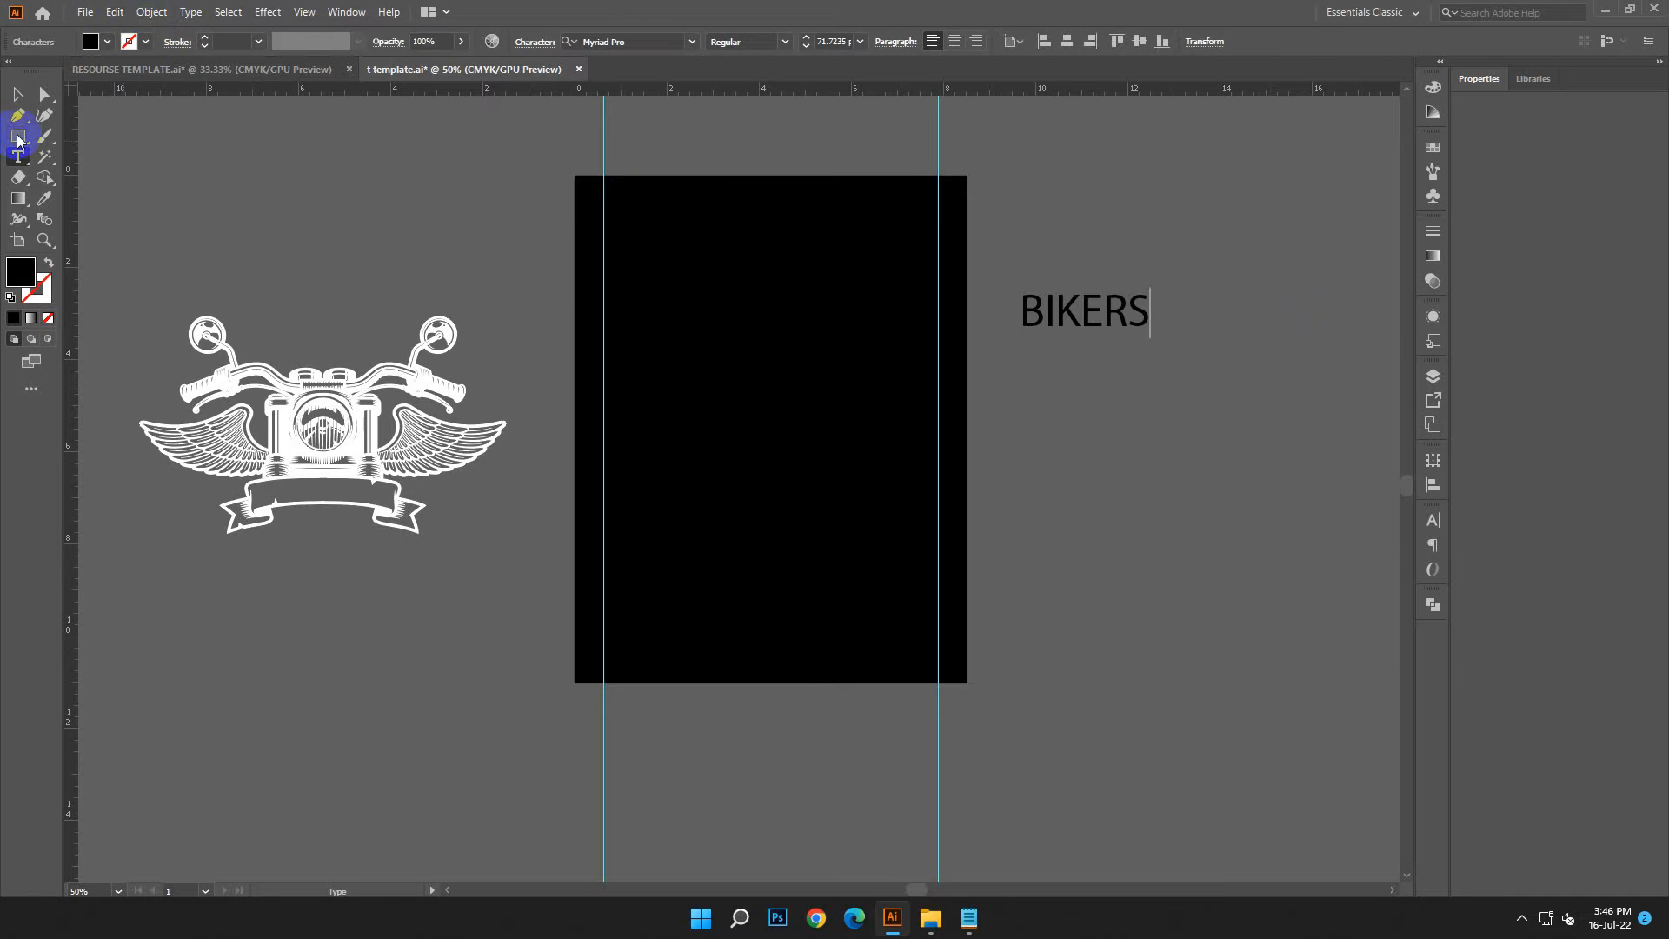
pyautogui.click(18, 93)
# Step: Copy the font name Balbeer Rustic from the Notepad document and return to the t template
pyautogui.click(970, 920)
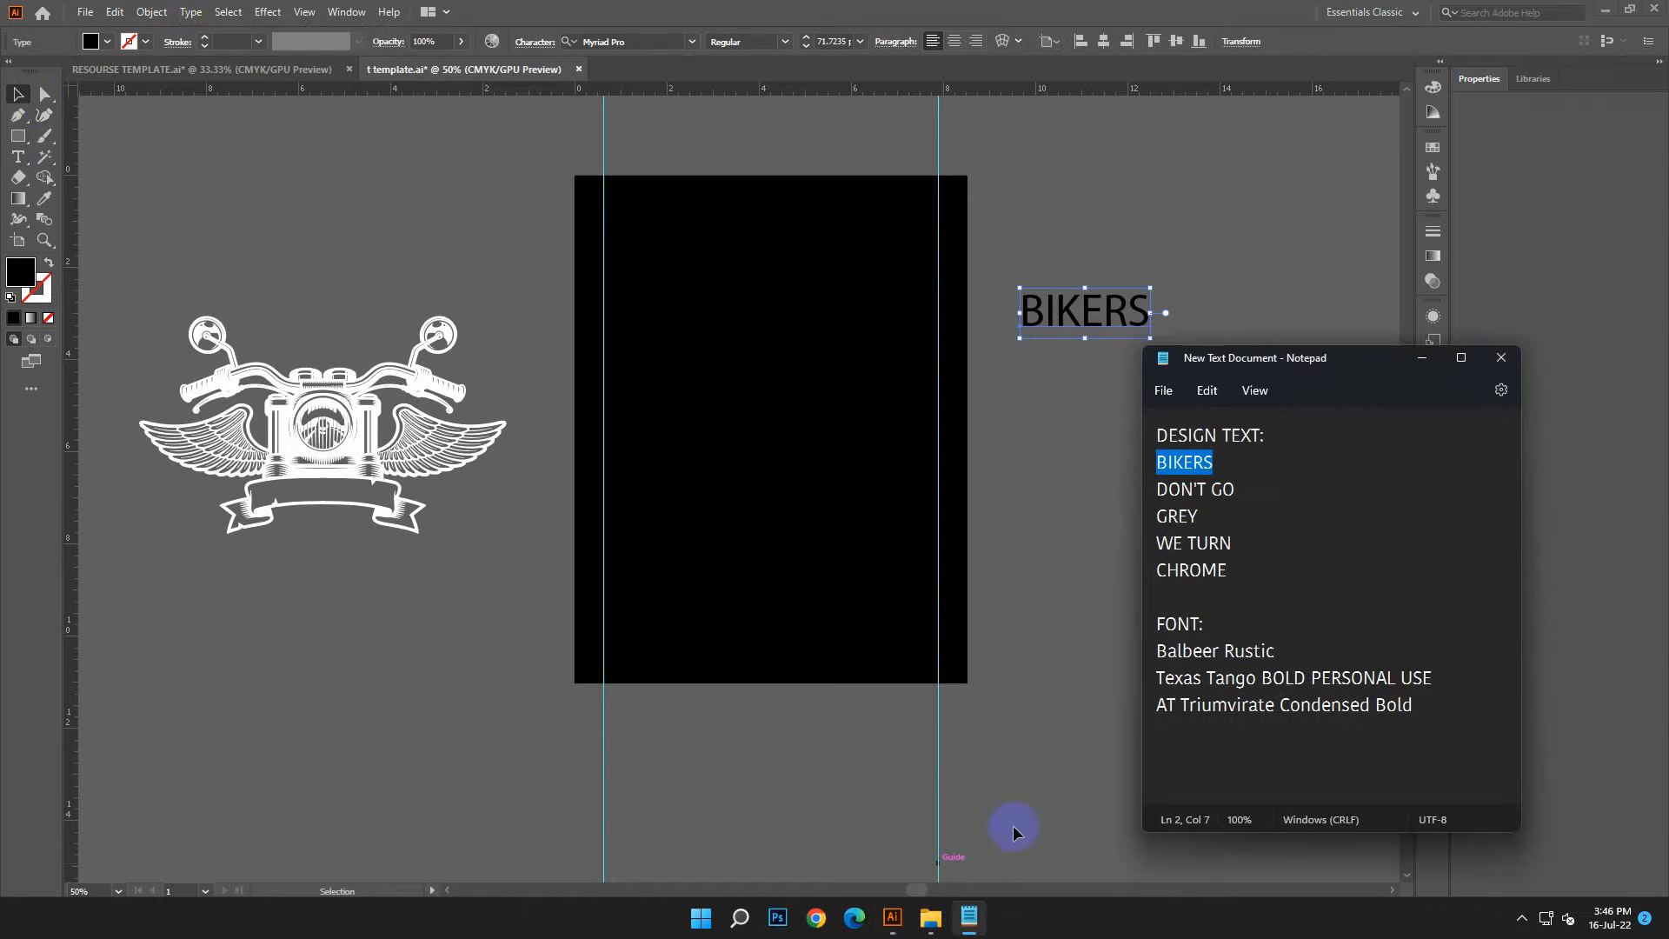
pyautogui.moveTo(1275, 651); pyautogui.dragTo(1156, 651)
pyautogui.rightClick(1206, 651)
pyautogui.click(1266, 383)
pyautogui.click(1461, 358)
pyautogui.click(1608, 18)
pyautogui.click(1419, 359)
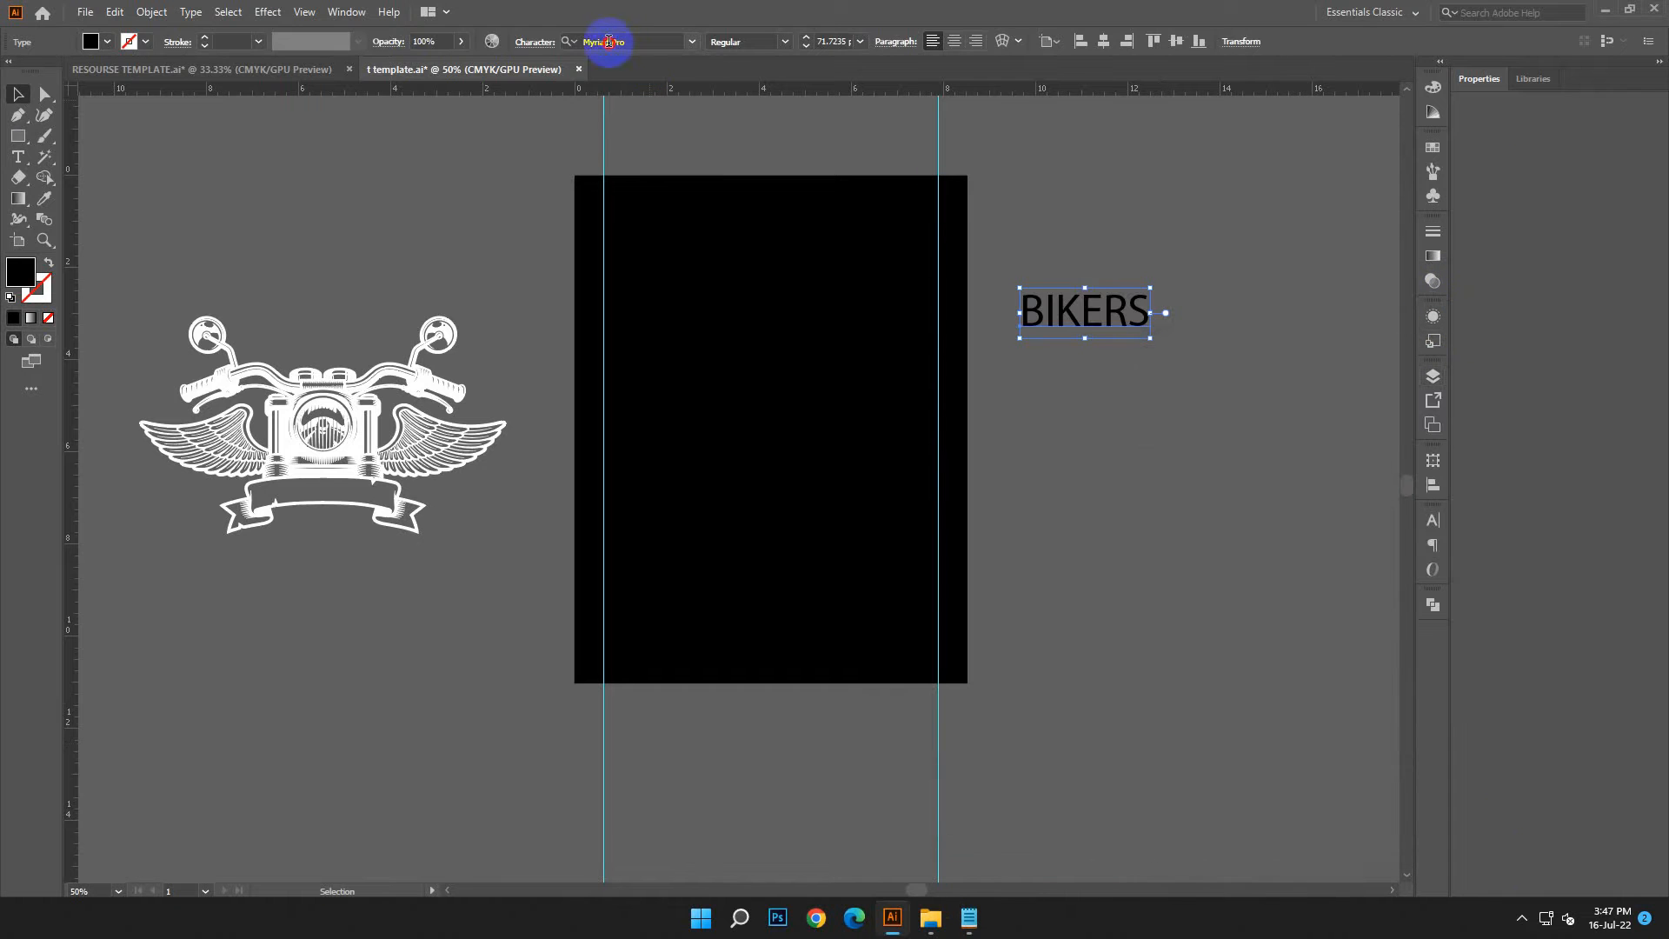
# Step: Set the font of the BIKERS text to Balbeer Rustic
pyautogui.click(598, 41)
pyautogui.rightClick(609, 42)
pyautogui.click(653, 119)
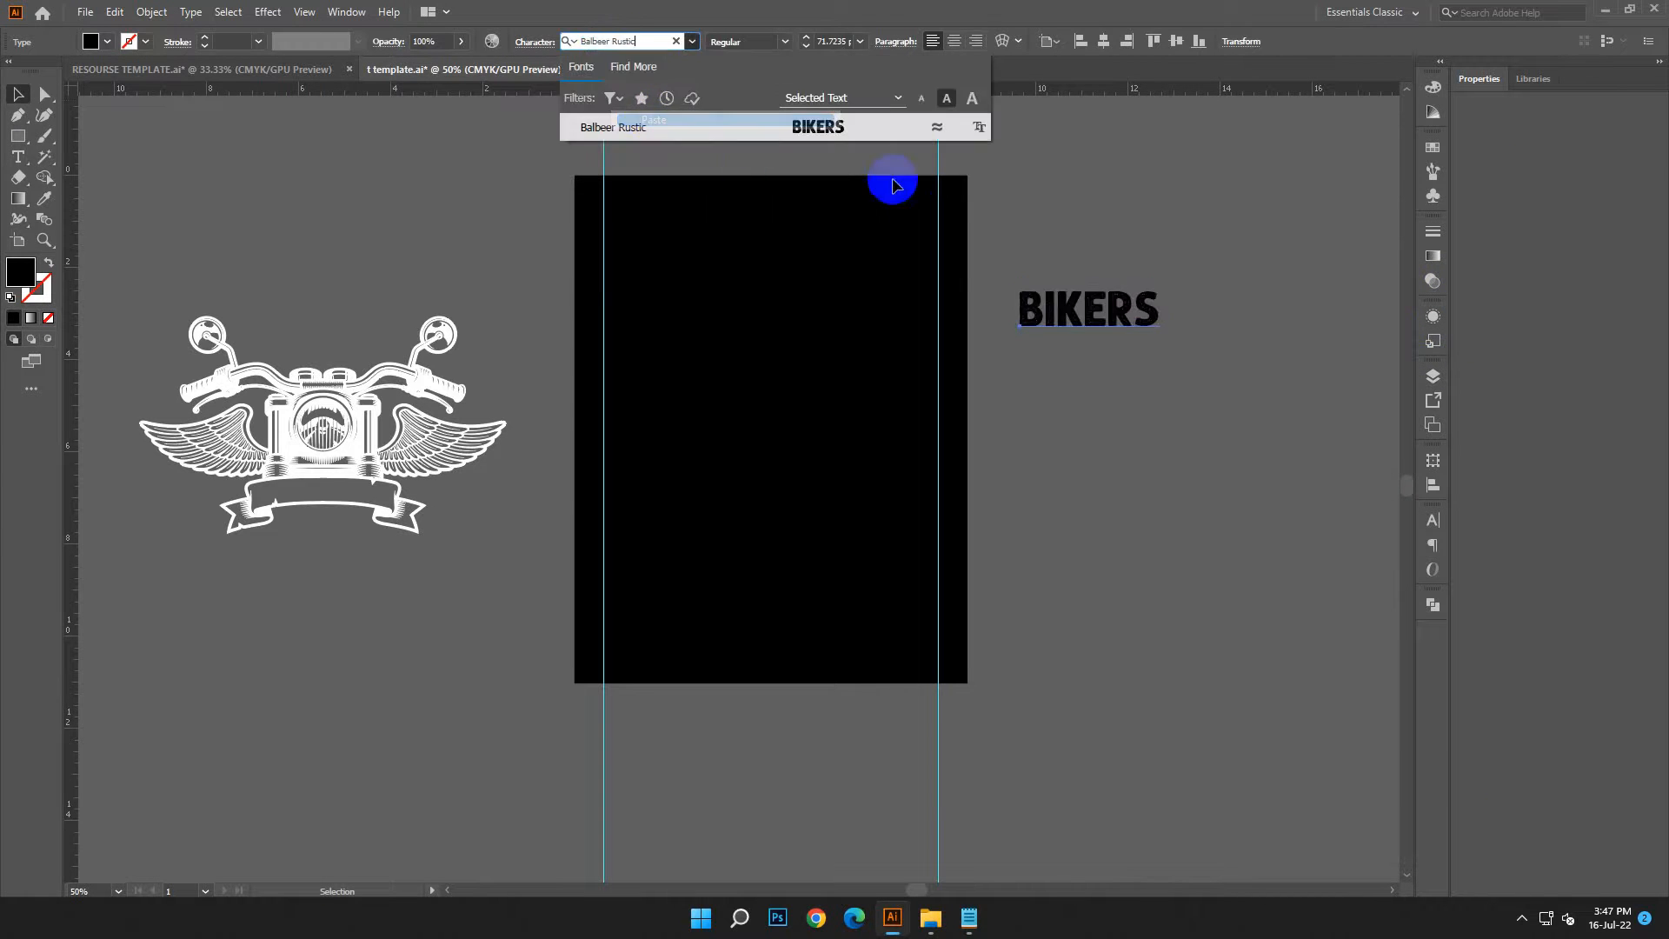
pyautogui.click(853, 122)
pyautogui.click(1149, 435)
# Step: Set the fill colour of the BIKERS text to white (FFFFFF)
pyautogui.click(1123, 326)
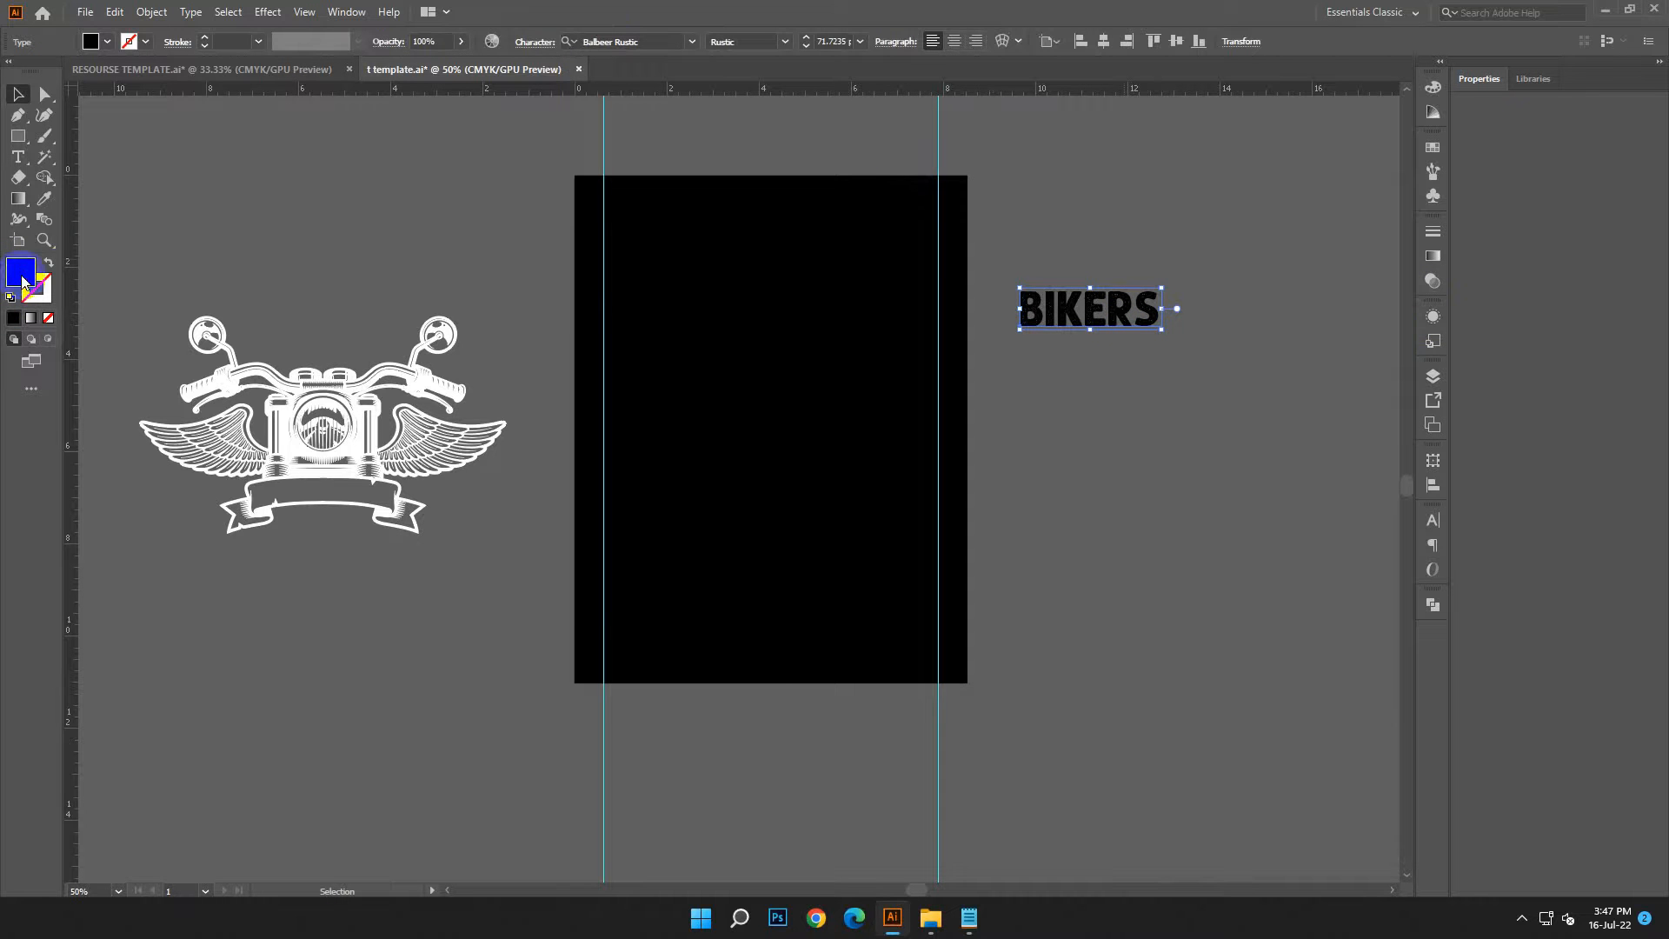
pyautogui.doubleClick(22, 280)
pyautogui.moveTo(298, 361); pyautogui.dragTo(242, 344)
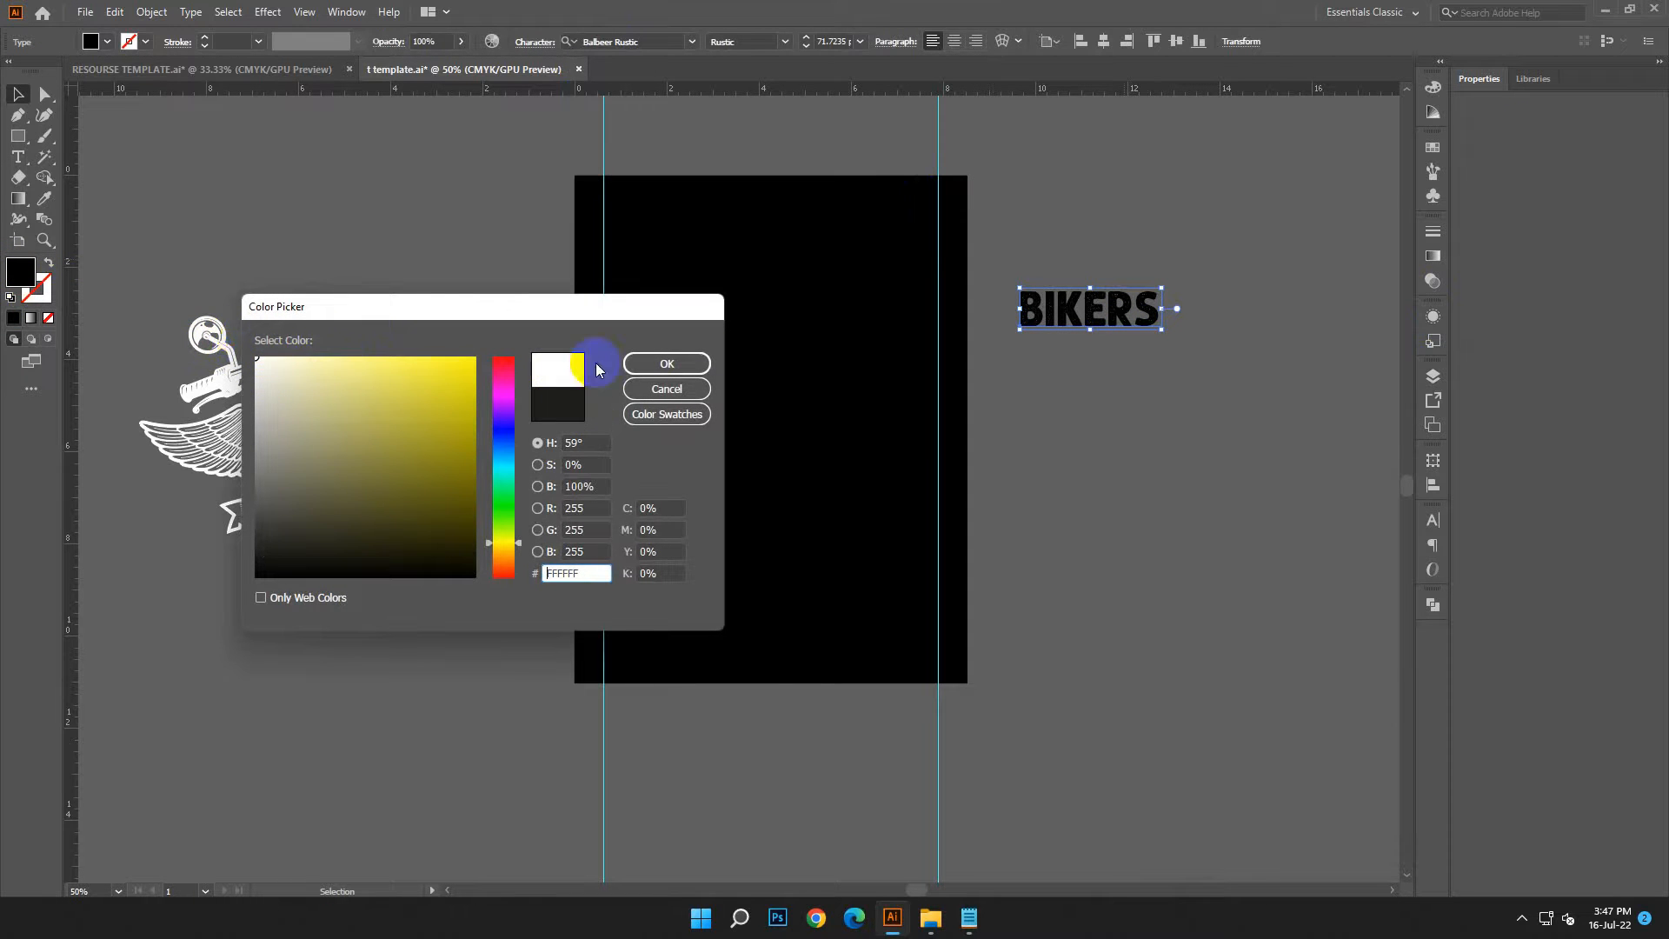
pyautogui.click(632, 366)
# Step: Centre the motorcycle artwork horizontally on the artboard and scale it to about 7.26 in wide to fit between the two vertical guides
pyautogui.moveTo(436, 439); pyautogui.dragTo(892, 442)
pyautogui.click(744, 41)
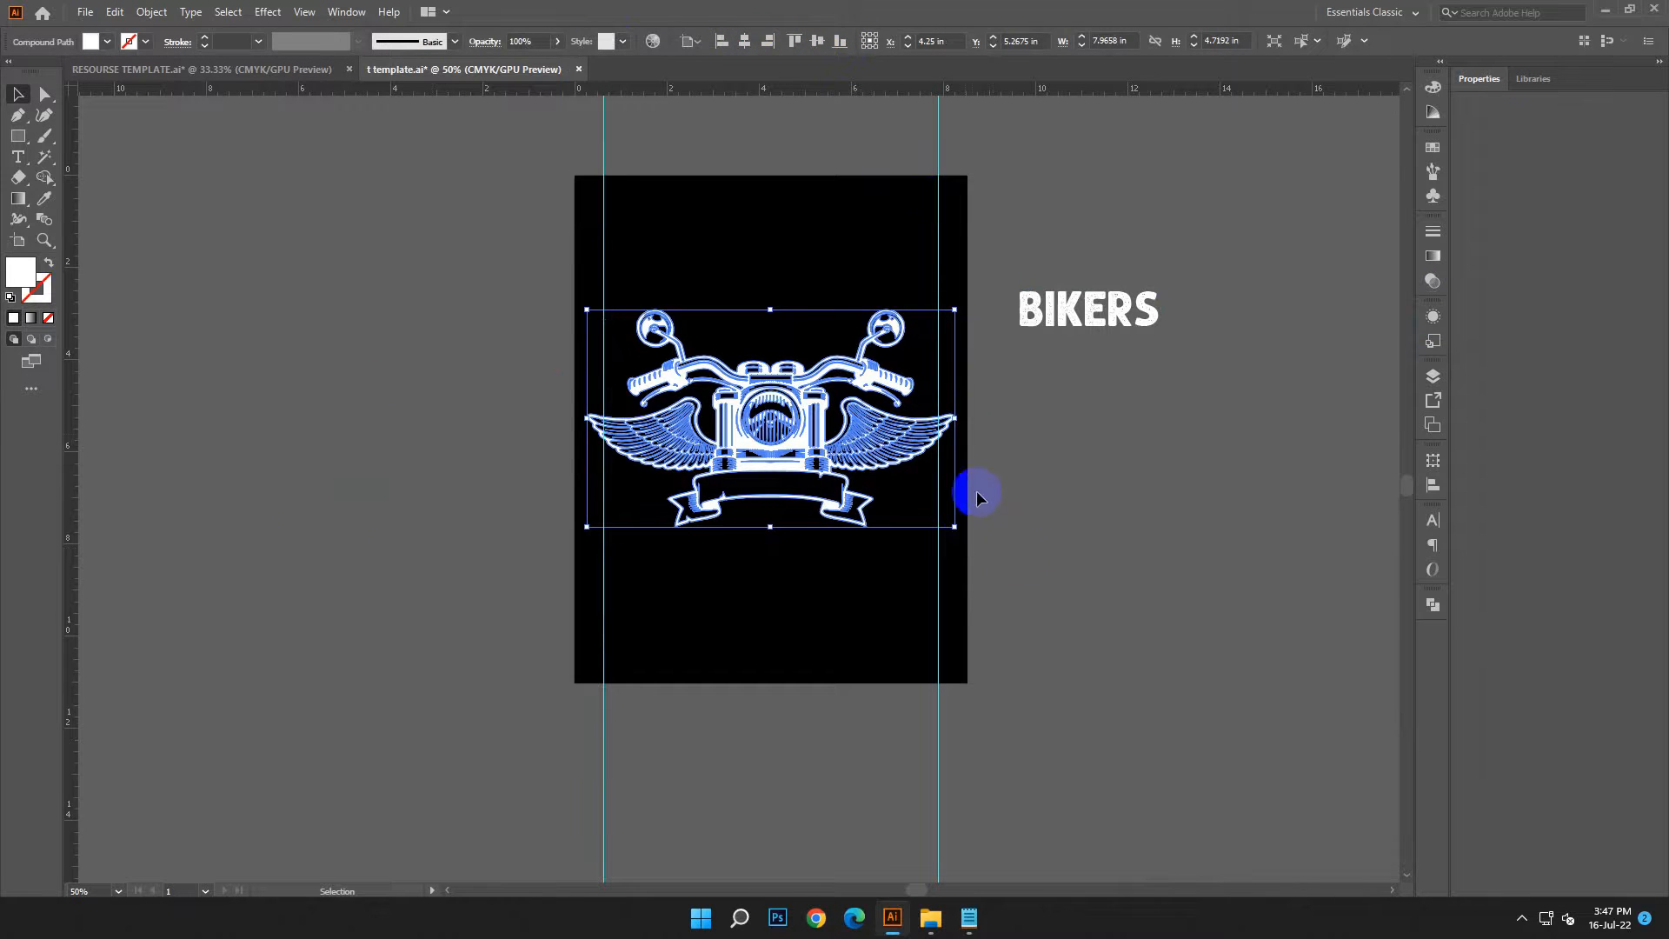
pyautogui.moveTo(955, 423); pyautogui.dragTo(943, 427)
pyautogui.click(1058, 500)
pyautogui.click(913, 446)
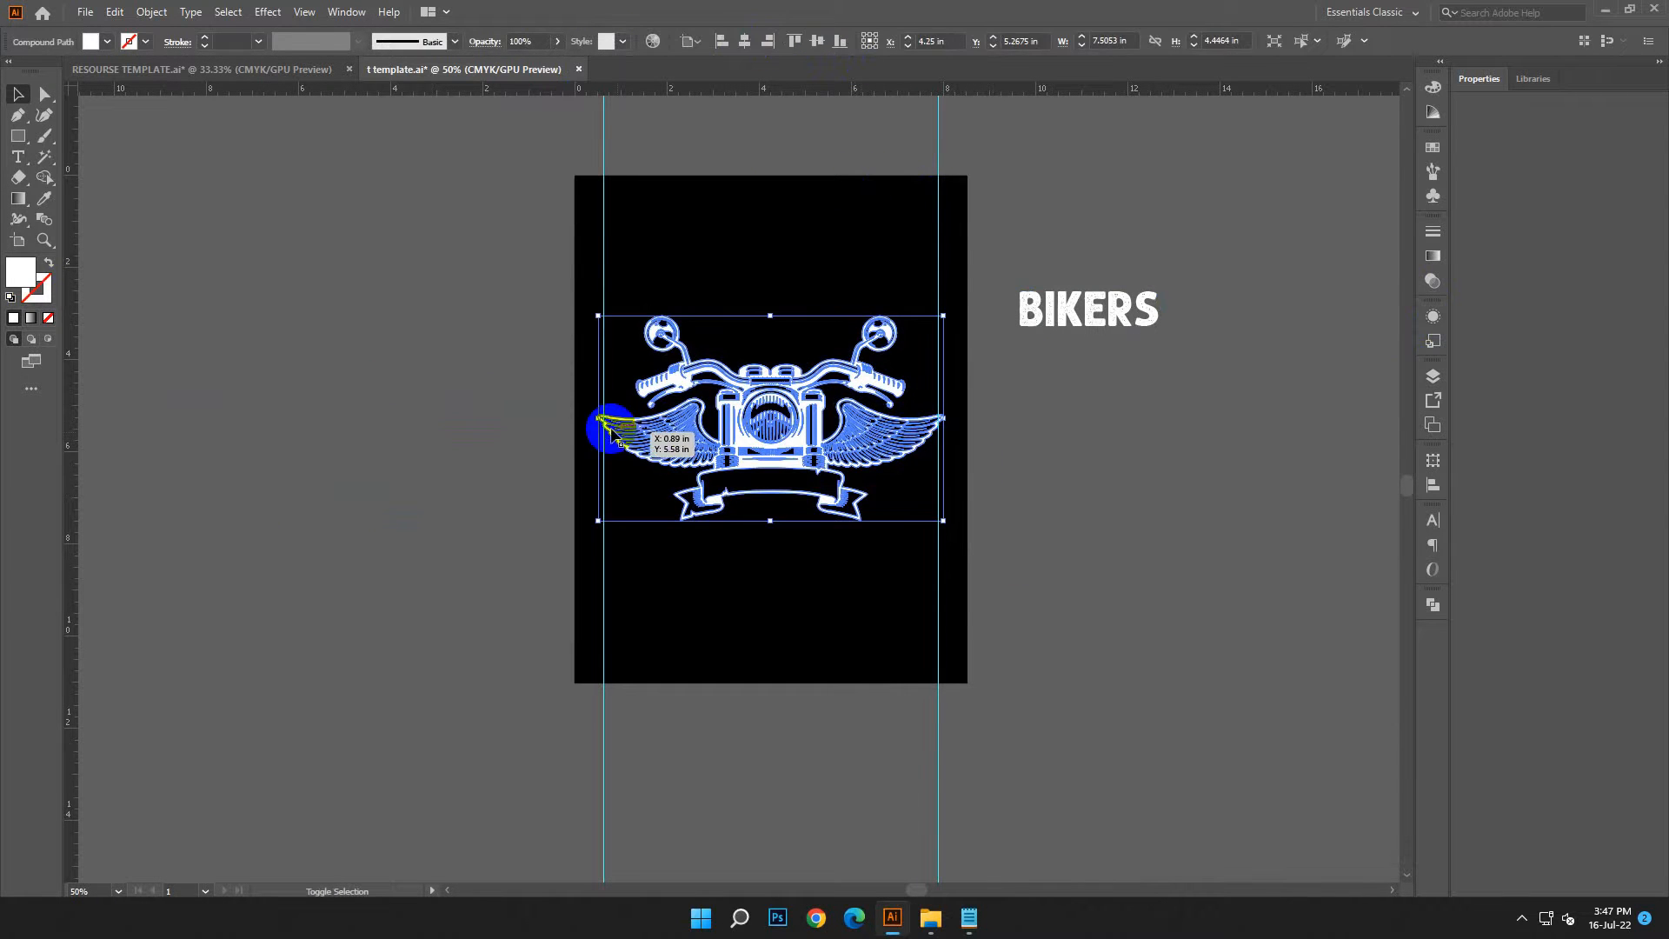
pyautogui.moveTo(597, 420); pyautogui.dragTo(603, 420)
pyautogui.moveTo(949, 419); pyautogui.dragTo(947, 442)
pyautogui.click(1129, 502)
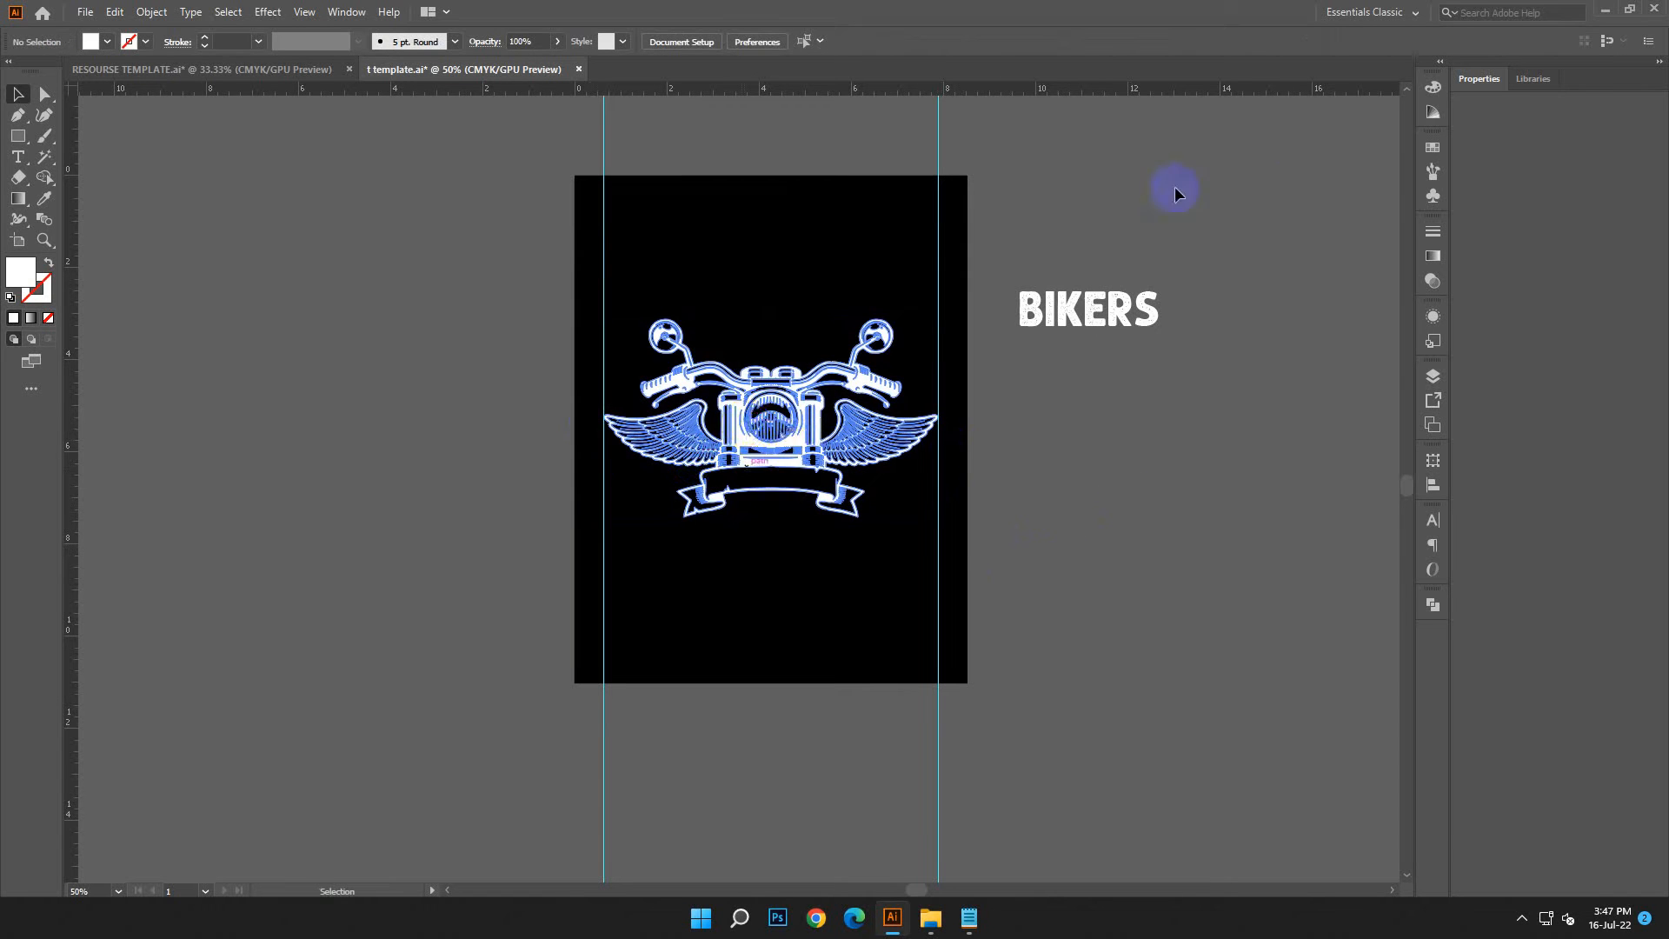
# Step: Move the BIKERS text above the motorcycle on the artboard and enlarge it to about 138 pt
pyautogui.moveTo(1154, 298); pyautogui.dragTo(832, 263)
pyautogui.hotkey('ctrl', '=')
pyautogui.hotkey('ctrl', '=')
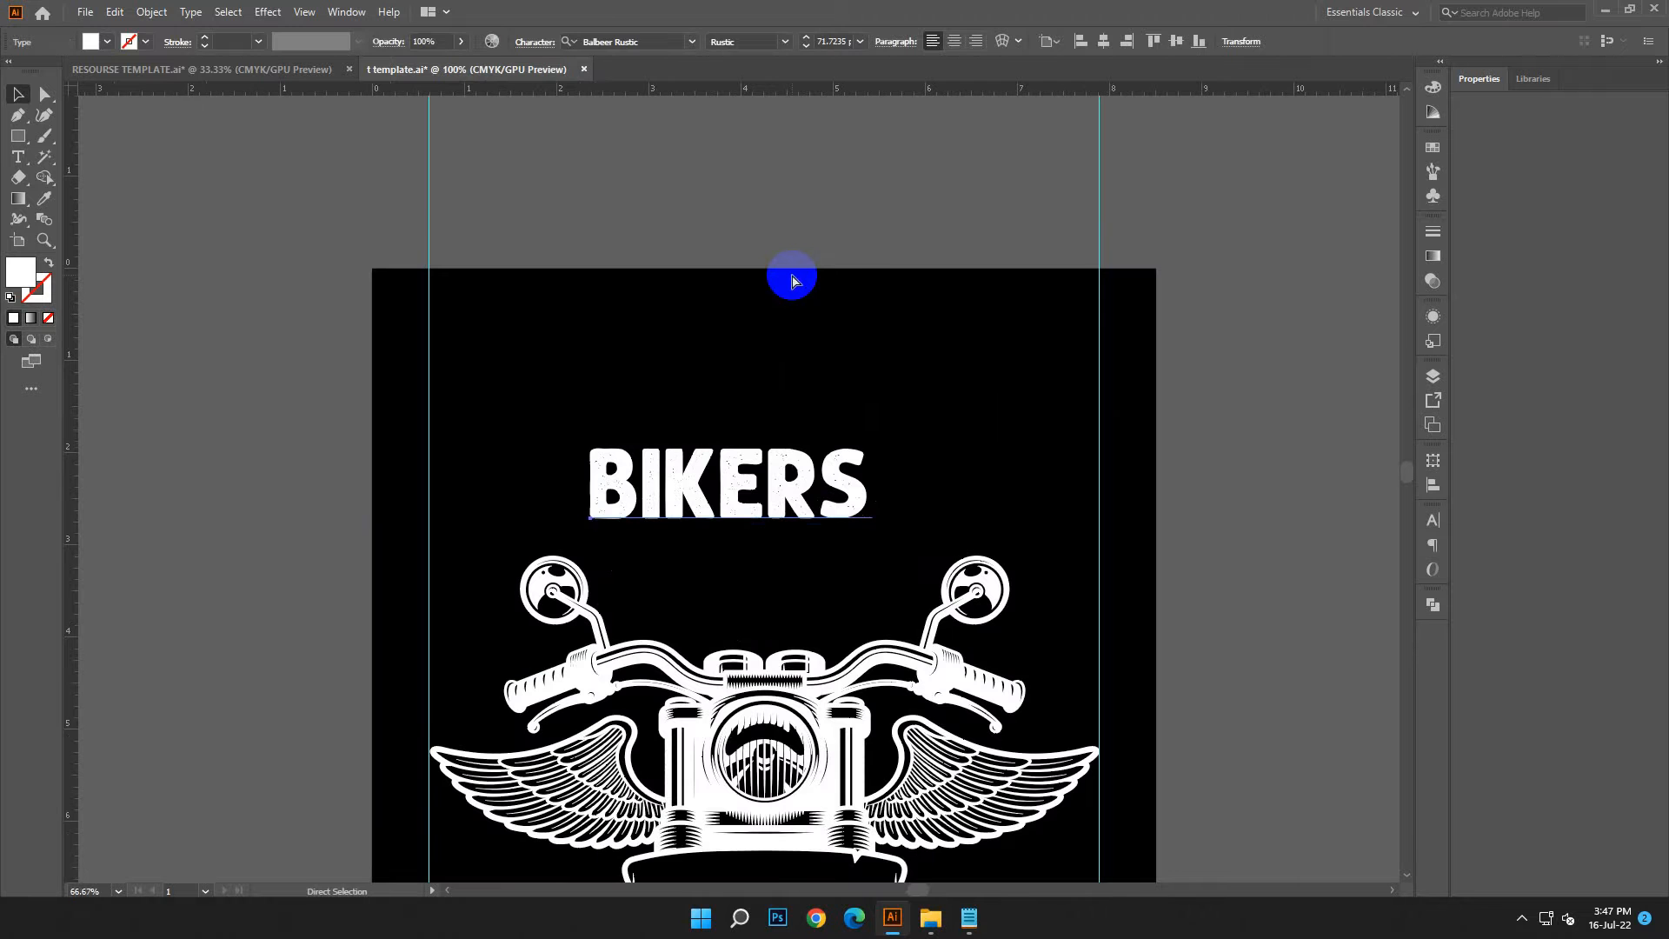
pyautogui.scroll(-7, 794, 395)
pyautogui.click(988, 302)
pyautogui.click(694, 339)
pyautogui.moveTo(731, 294); pyautogui.dragTo(794, 292)
# Step: Centre-align the BIKERS paragraph and centre the text horizontally on the artboard
pyautogui.click(956, 41)
pyautogui.click(1103, 40)
pyautogui.scroll(-1, 1196, 378)
pyautogui.click(982, 243)
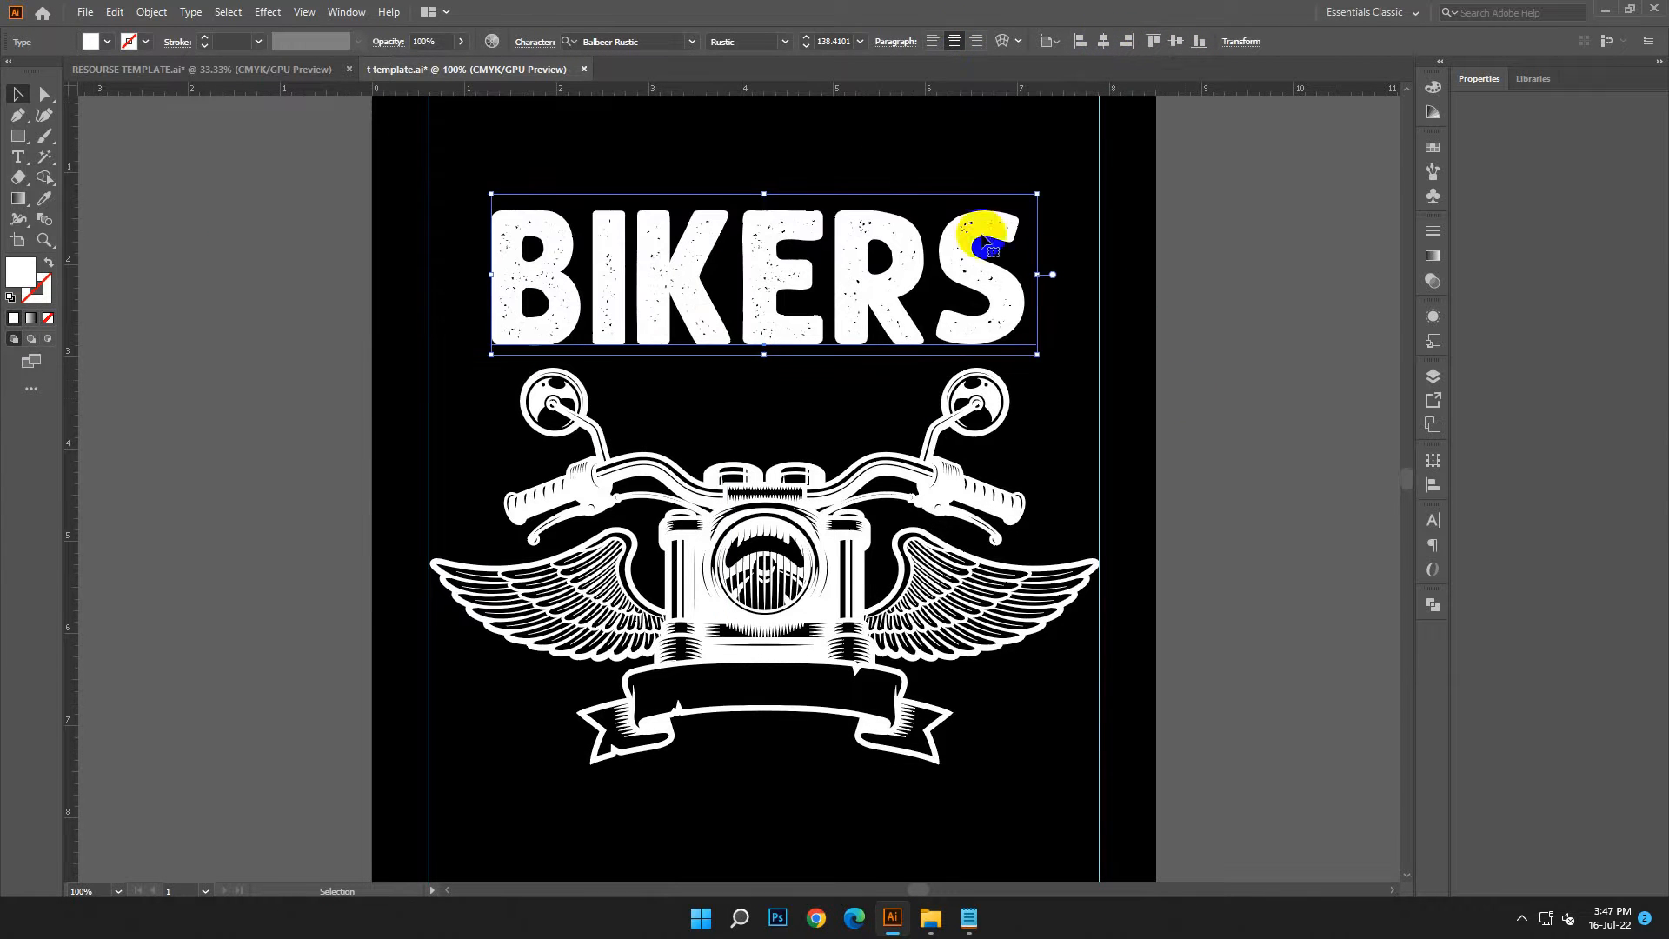
# Step: Apply an Arc envelope warp to the BIKERS text with a 50% horizontal bend
pyautogui.click(1001, 41)
pyautogui.click(1538, 547)
pyautogui.scroll(-18, 1530, 546)
pyautogui.scroll(-2, 1529, 544)
pyautogui.click(1412, 676)
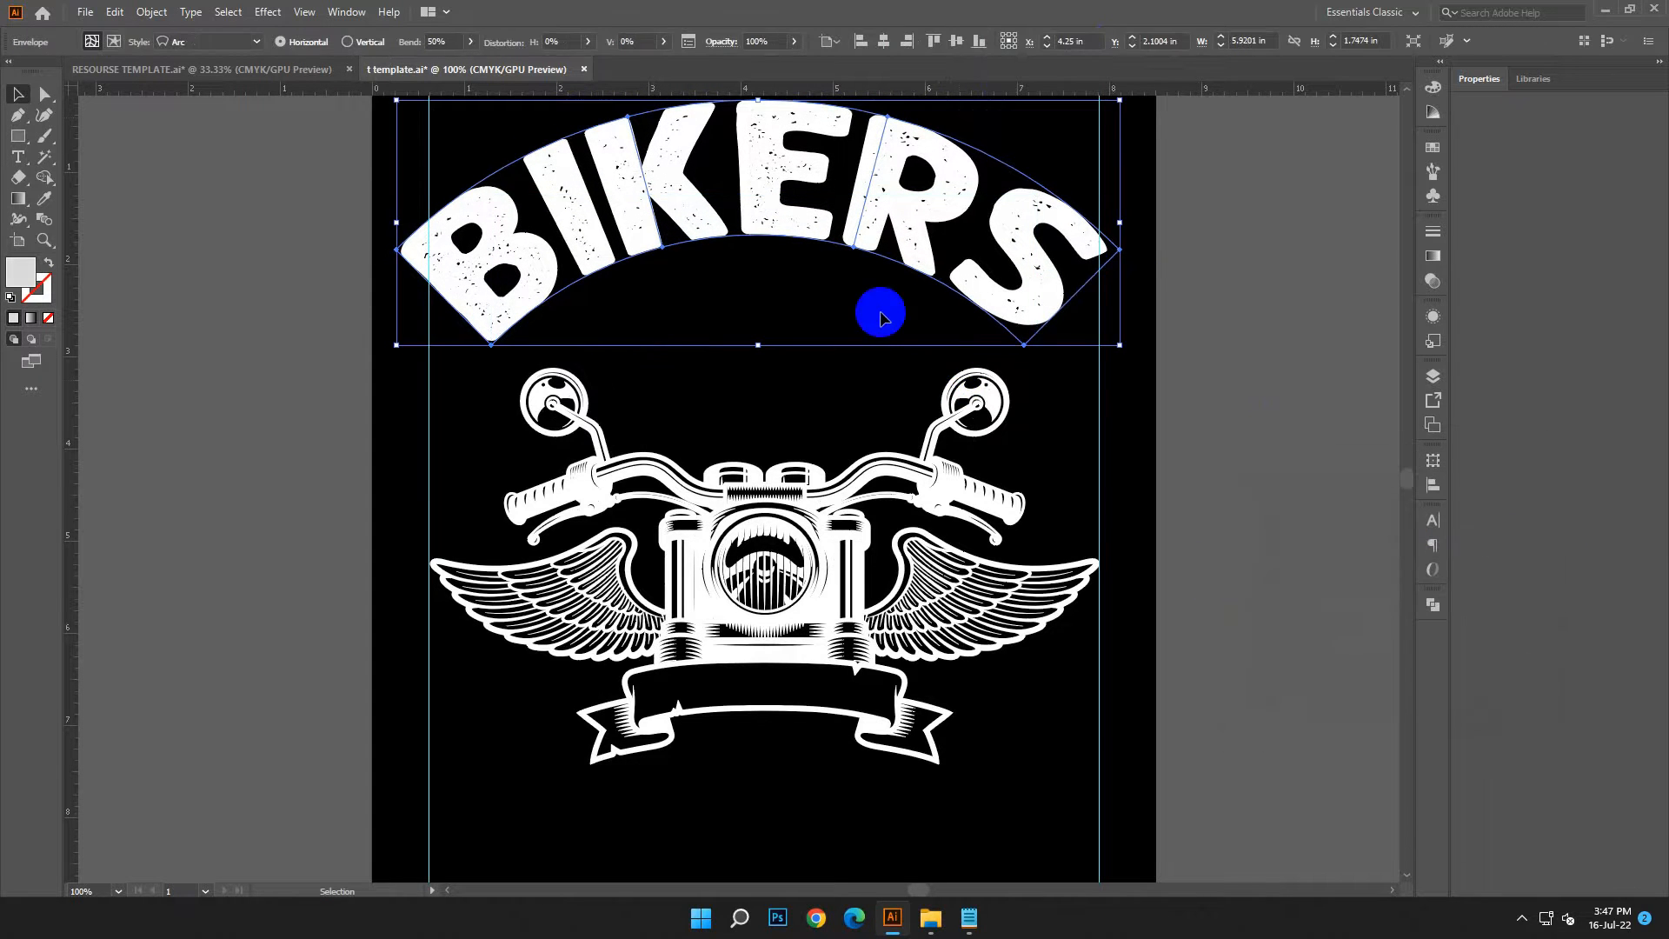
# Step: Move the arched BIKERS text lower and scale it to about 7.3 in wide to span the two vertical guides
pyautogui.scroll(1, 764, 179)
pyautogui.moveTo(759, 142)
pyautogui.mouseDown()
pyautogui.moveTo(759, 161)
pyautogui.moveTo(784, 164)
pyautogui.mouseUp()
pyautogui.moveTo(1093, 274); pyautogui.dragTo(1099, 275)
pyautogui.click(1210, 317)
pyautogui.click(1034, 287)
# Step: Expand the arched text's object and fill, and resize the lettering to about 7.27 in wide so its edges meet the guides
pyautogui.click(151, 12)
pyautogui.click(204, 212)
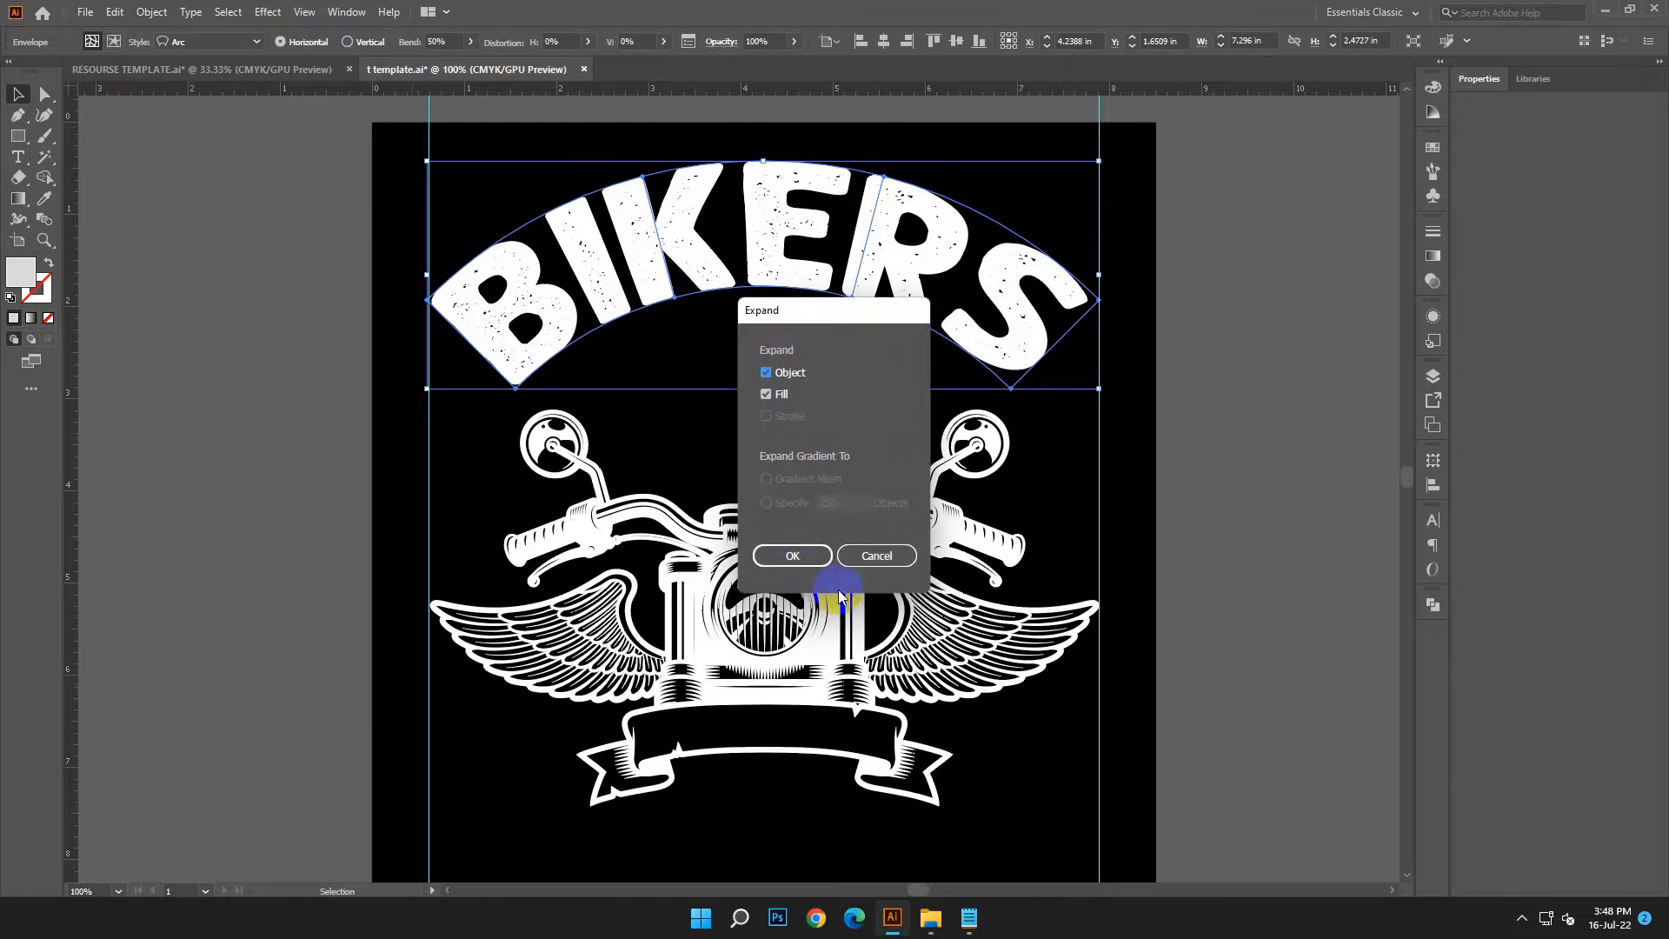
pyautogui.click(791, 556)
pyautogui.moveTo(1099, 275); pyautogui.dragTo(1102, 276)
pyautogui.moveTo(432, 272); pyautogui.dragTo(428, 271)
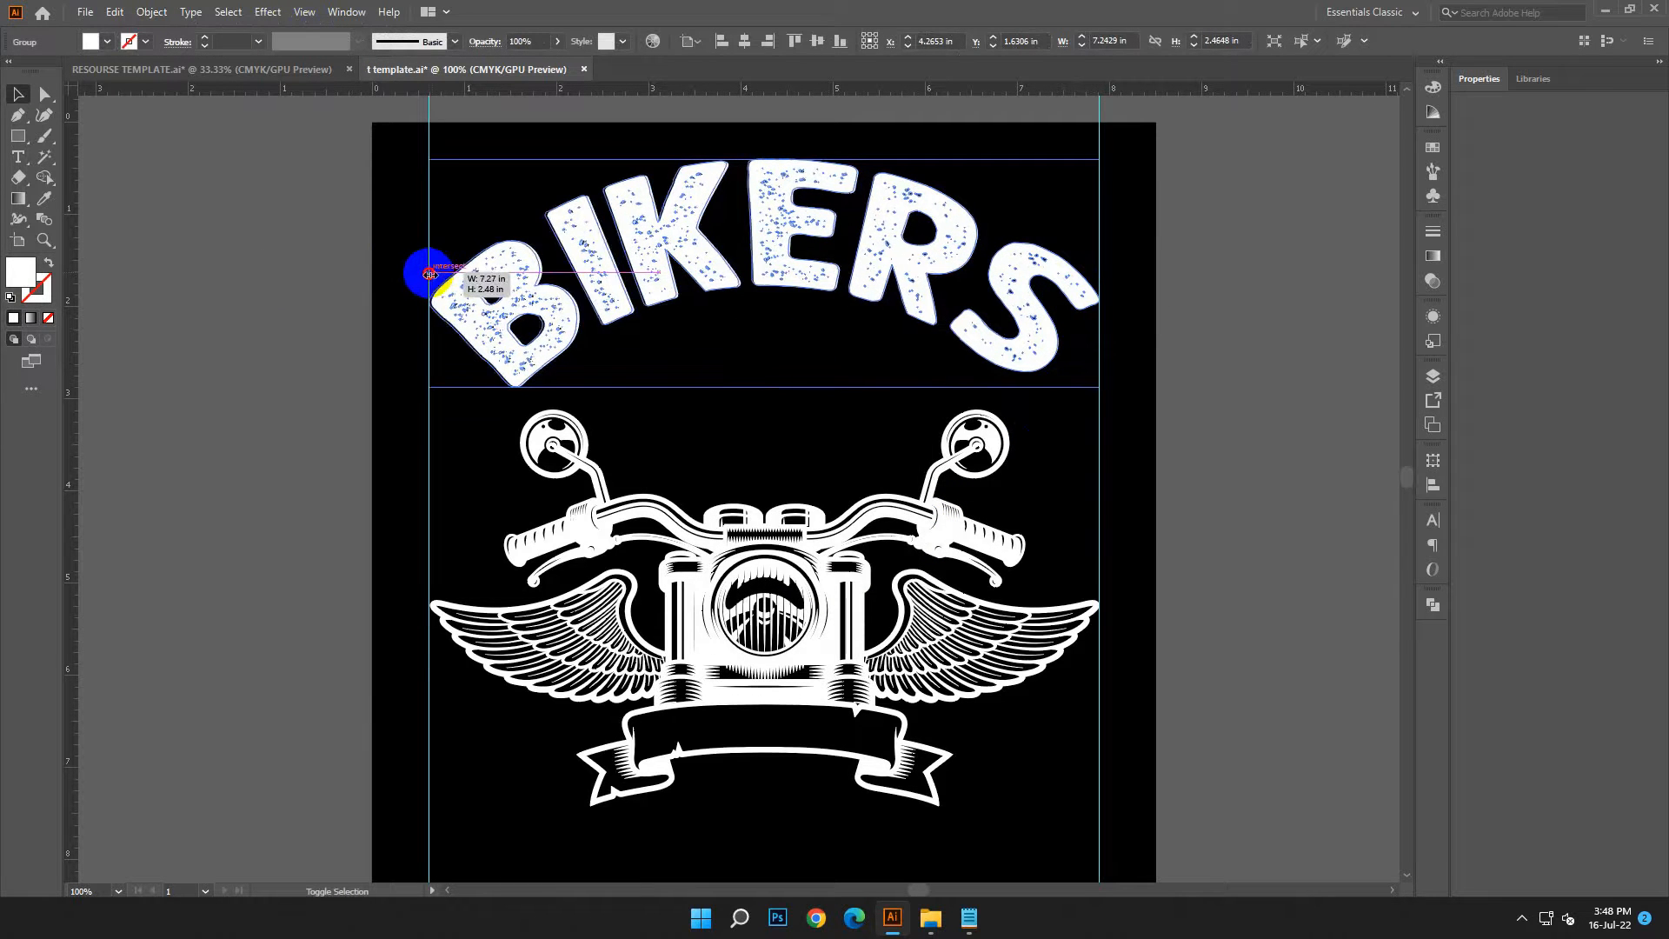
# Step: Move the BIKERS lettering down until its outer letters overlap the motorcycle's mirrors
pyautogui.moveTo(923, 306); pyautogui.dragTo(1073, 395)
pyautogui.press('Down')
pyautogui.press('Down')
pyautogui.press('Down')
pyautogui.press('Down')
pyautogui.press('Down')
pyautogui.press('Down')
pyautogui.press('Down')
pyautogui.press('Down')
pyautogui.press('Down')
pyautogui.press('Down')
pyautogui.press('Down')
pyautogui.press('Down')
pyautogui.press('Down')
pyautogui.press('Down')
pyautogui.press('Down')
pyautogui.press('Down')
pyautogui.press('Down')
pyautogui.press('Down')
pyautogui.press('Down')
pyautogui.press('Down')
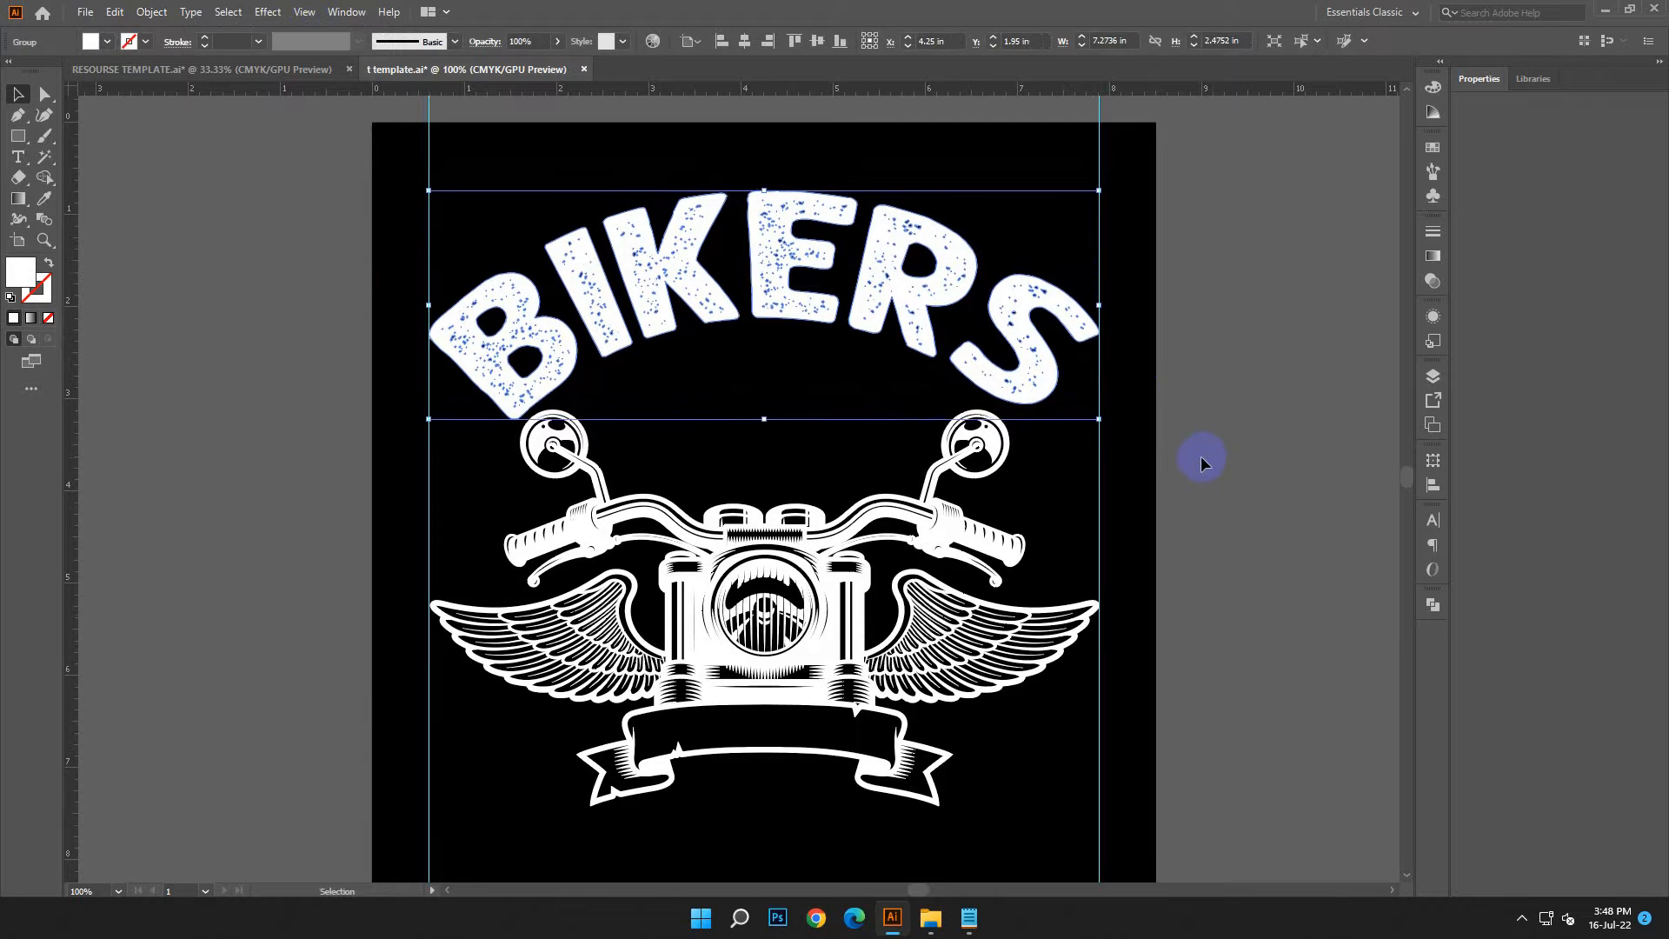
# Step: Bring the motorcycle artwork to the front of the BIKERS lettering
pyautogui.click(977, 465)
pyautogui.rightClick(978, 447)
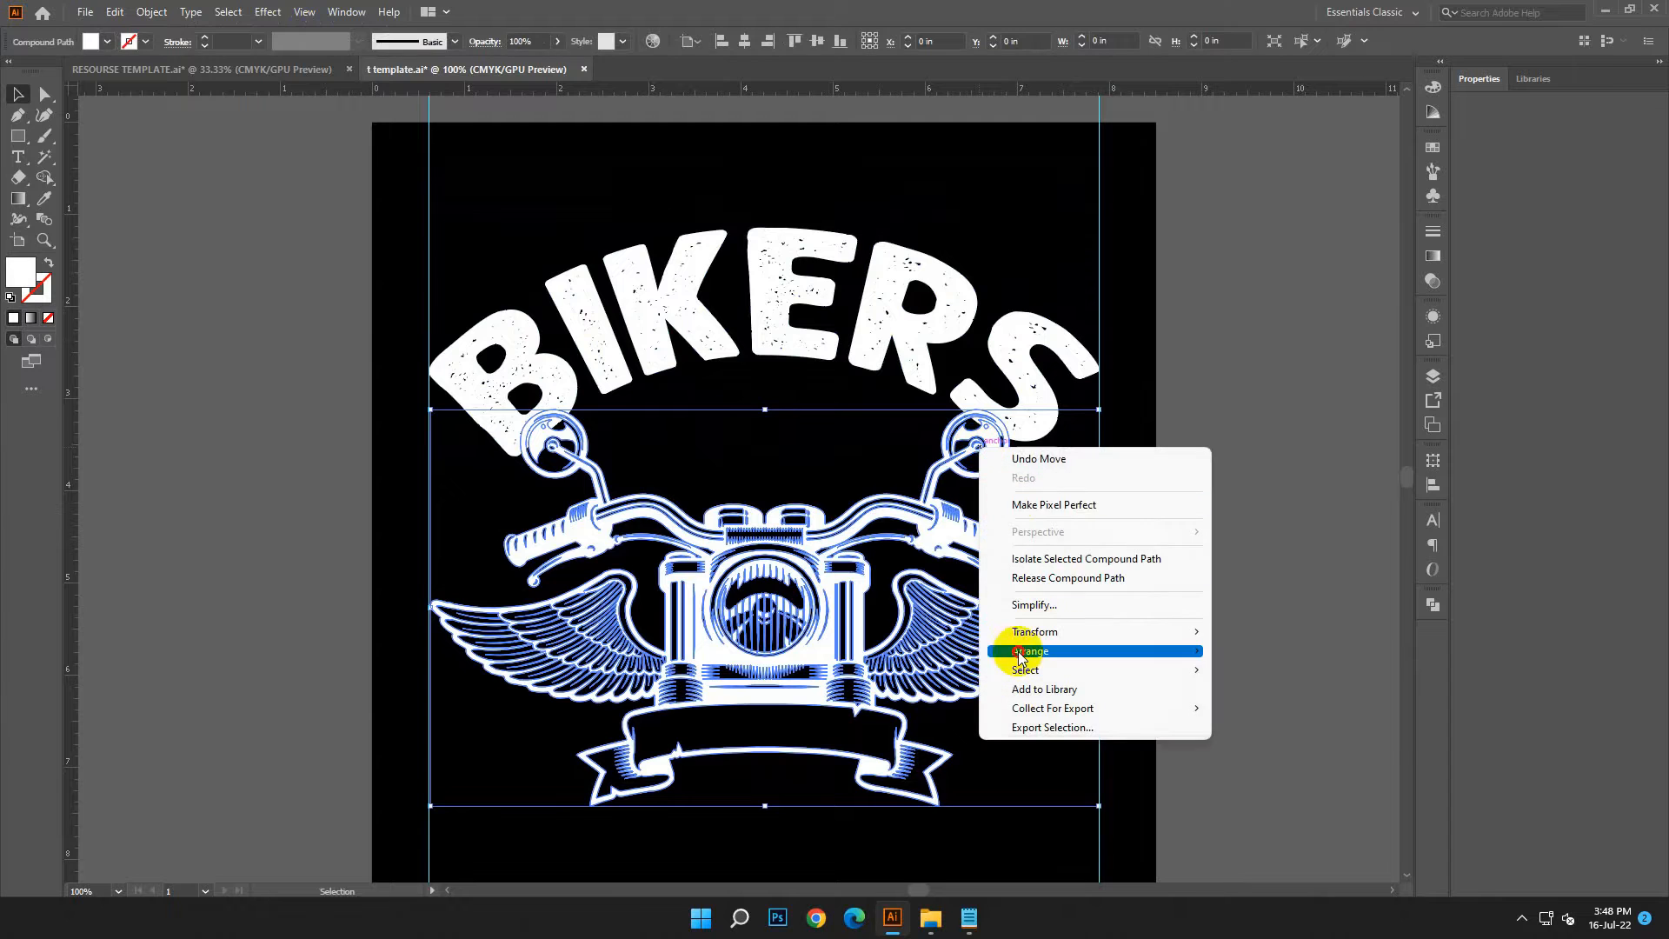
pyautogui.click(1234, 645)
pyautogui.click(1234, 645)
# Step: Paste a copy of the motorcycle artwork in front of the original, hide that copy and select the remaining motorcycle
pyautogui.scroll(-2, 80, 131)
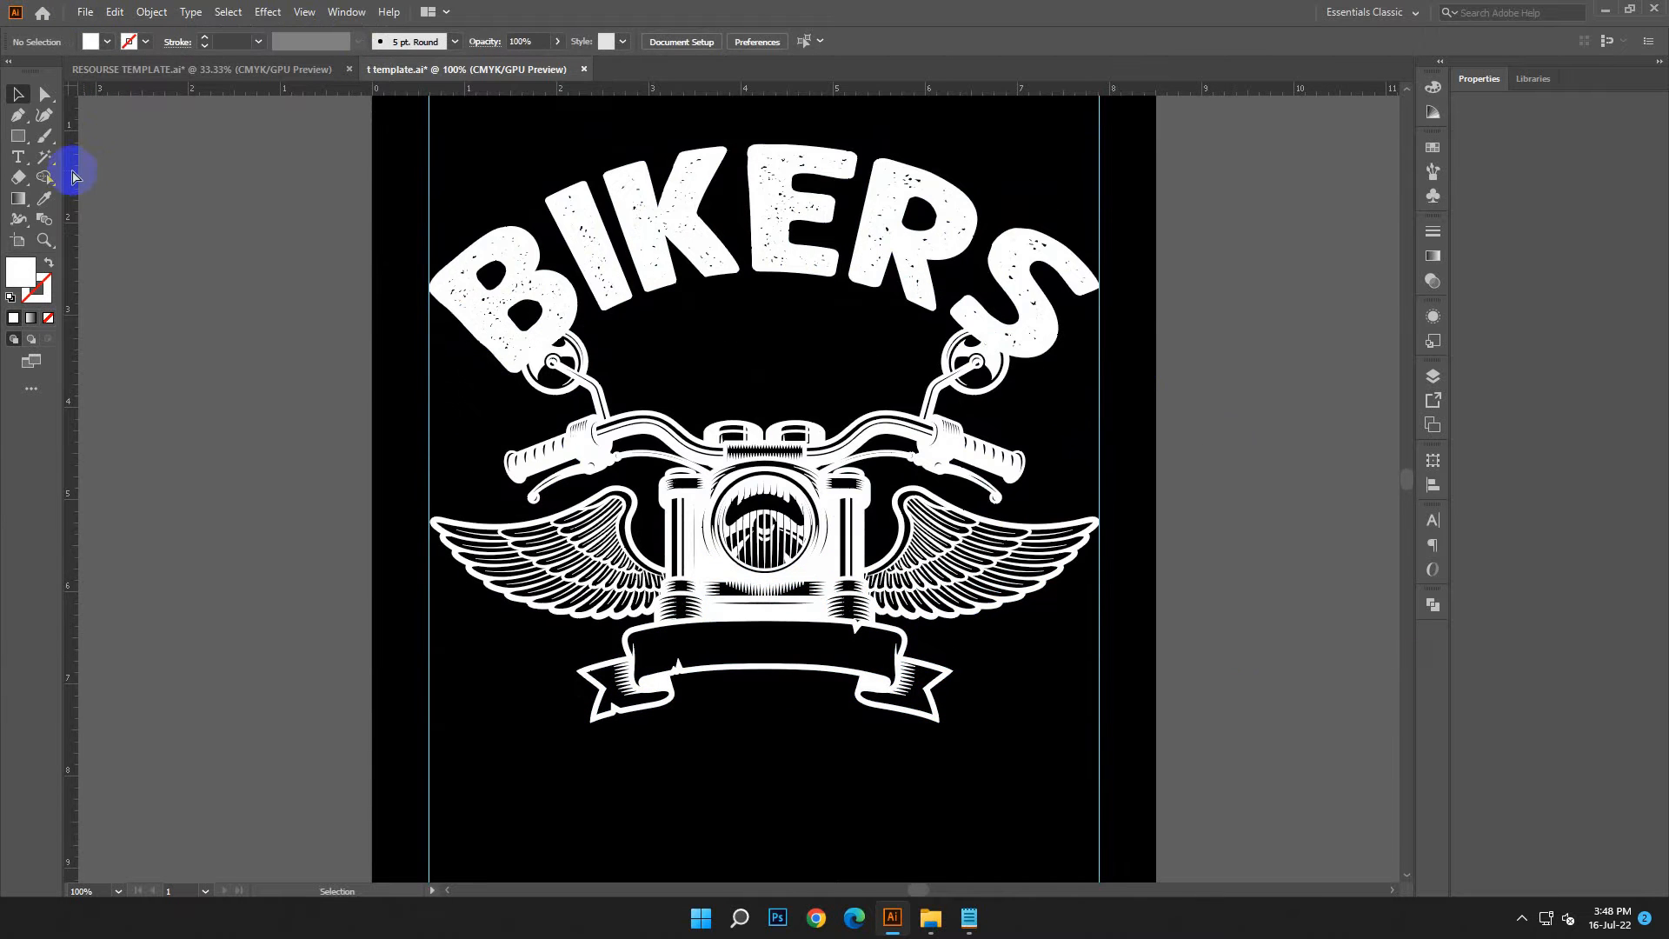
pyautogui.hotkey('ctrl', '-')
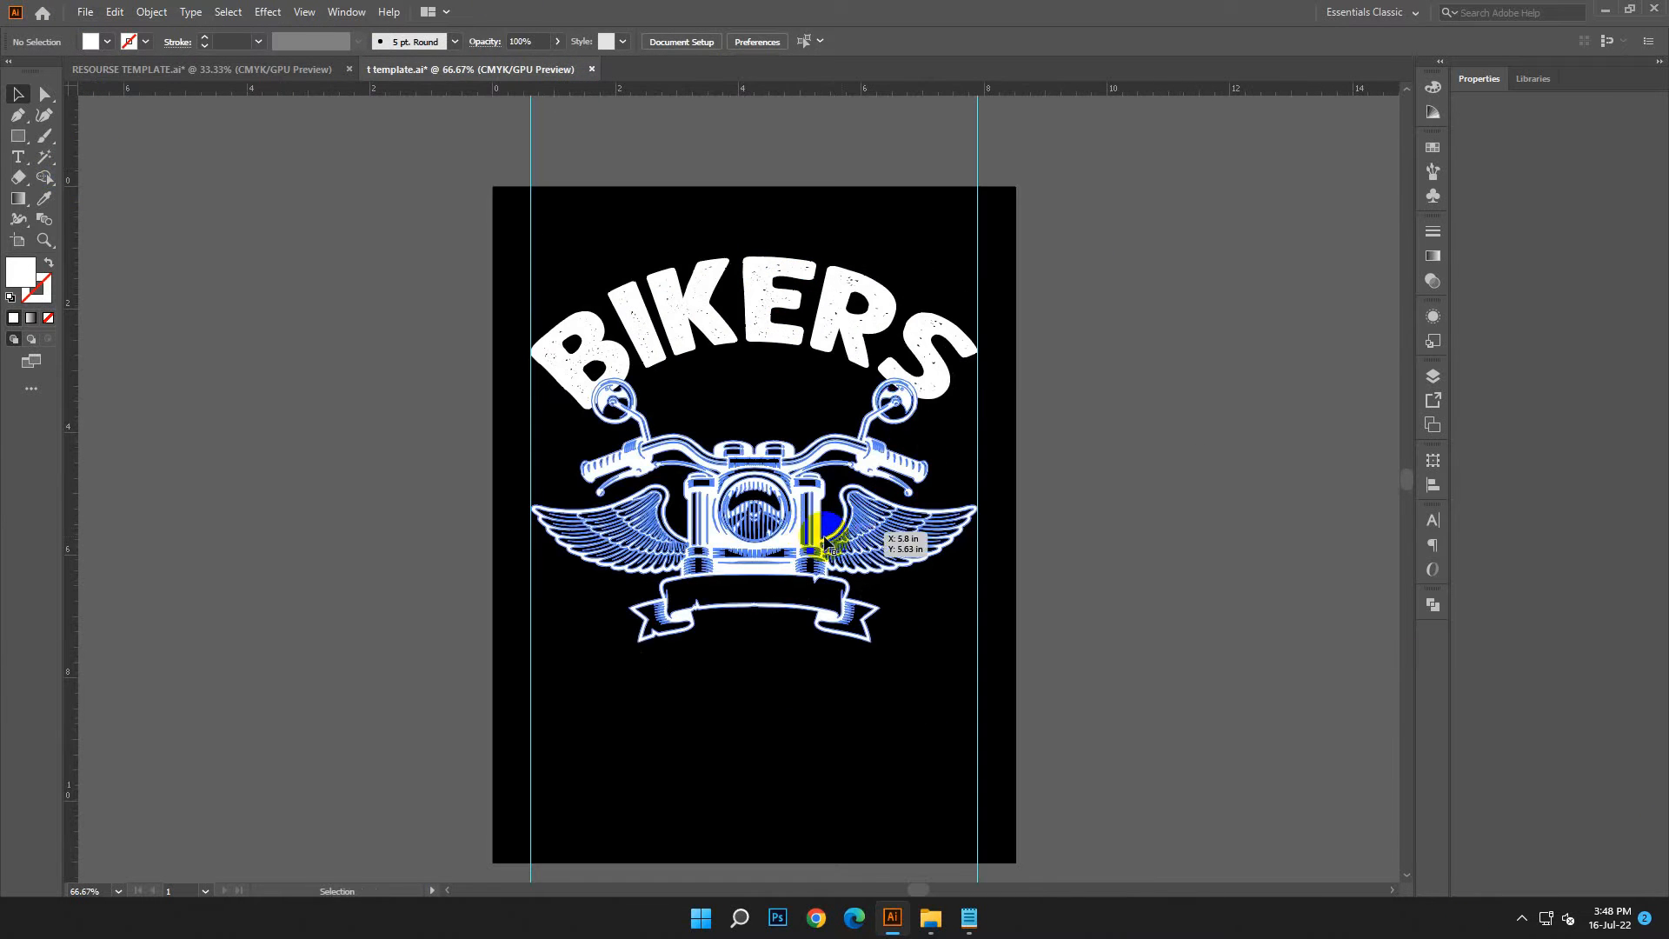
pyautogui.click(804, 532)
pyautogui.scroll(-2, 1107, 539)
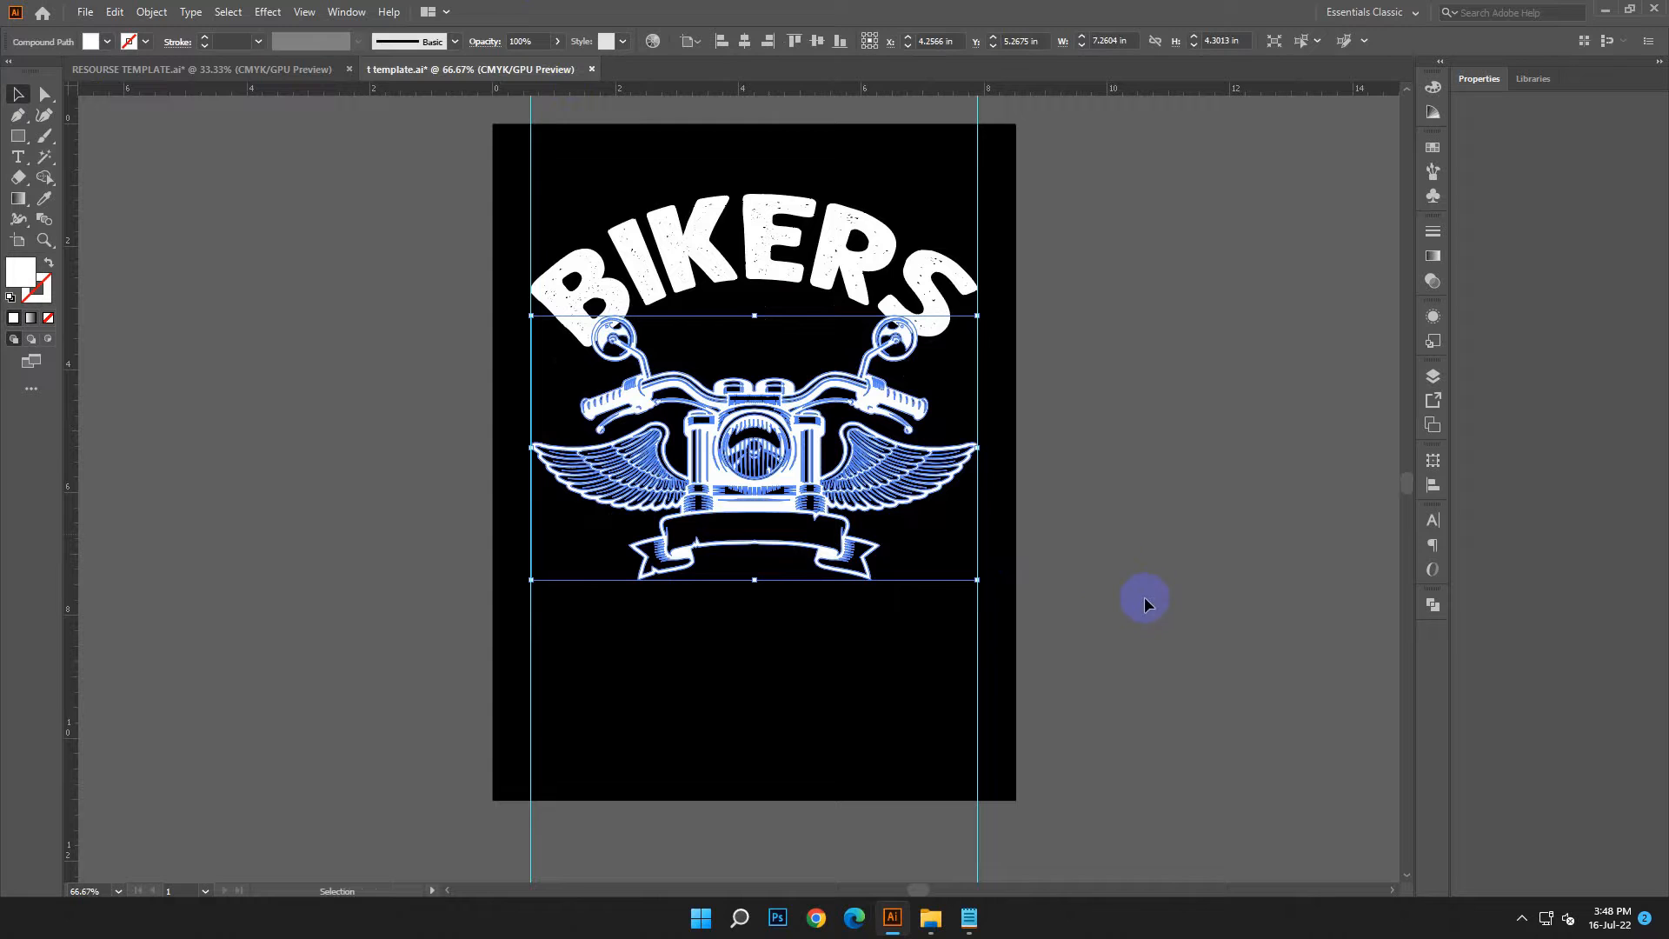
pyautogui.click(113, 12)
pyautogui.click(134, 101)
pyautogui.click(114, 13)
pyautogui.click(127, 133)
pyautogui.click(163, 13)
pyautogui.moveTo(261, 171)
pyautogui.click(435, 173)
pyautogui.click(881, 475)
pyautogui.click(151, 12)
pyautogui.moveTo(189, 441)
pyautogui.click(452, 502)
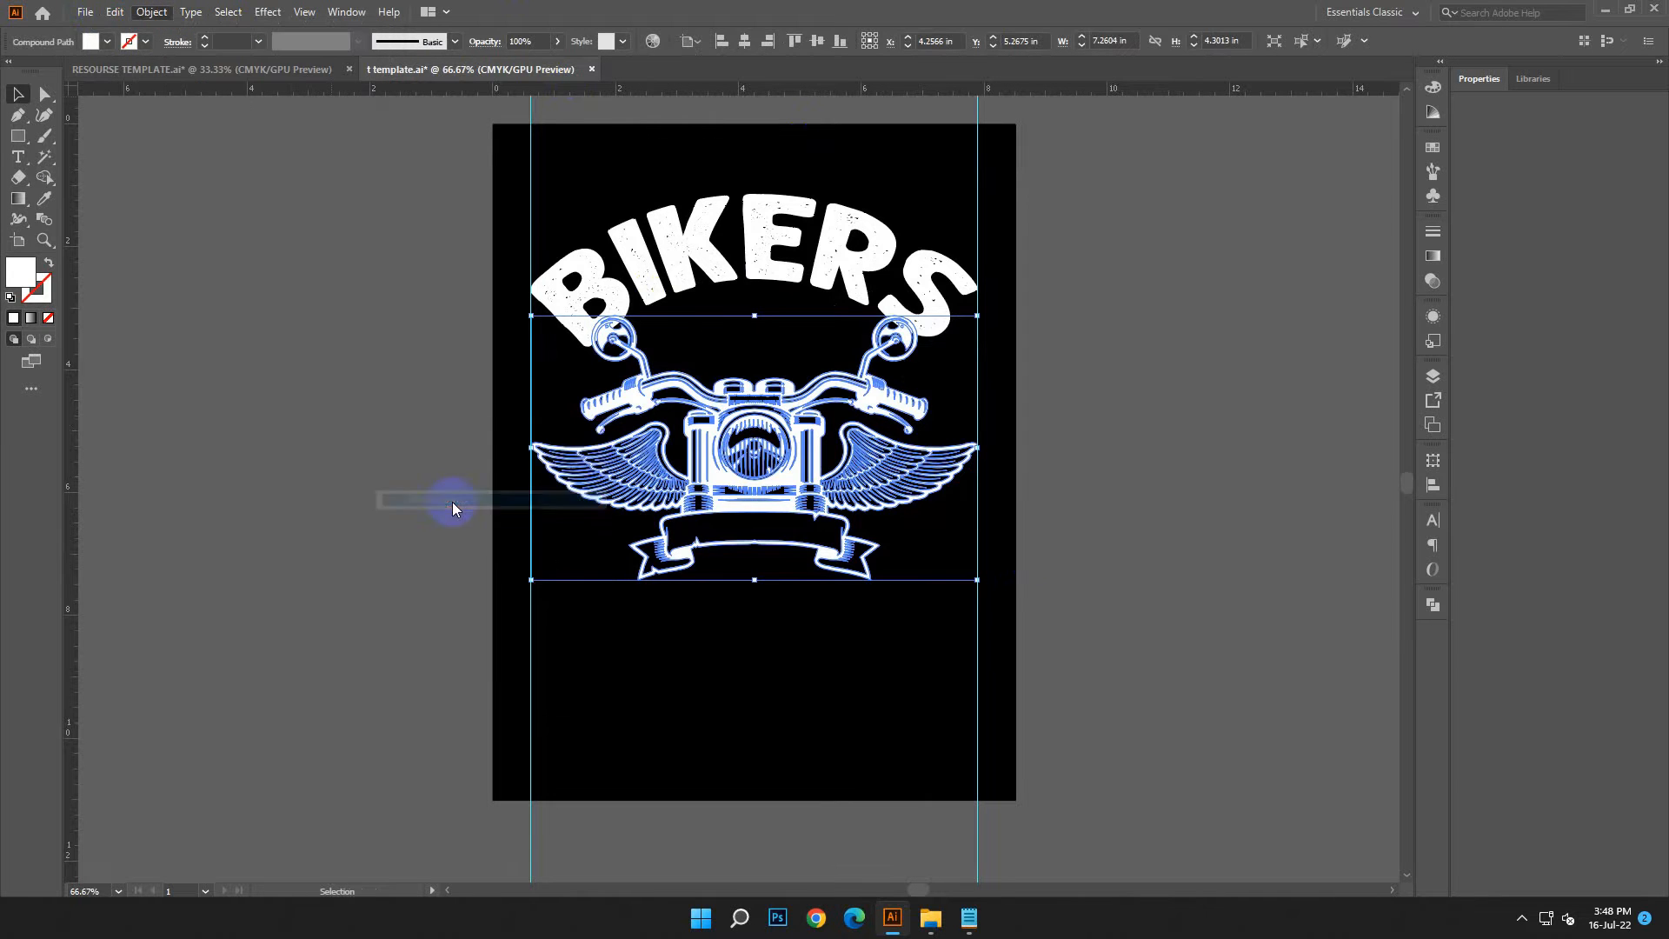
pyautogui.click(1301, 606)
# Step: Switch the ruler units to pixels and apply Offset Path to the selected motorcycle artwork
pyautogui.rightClick(718, 88)
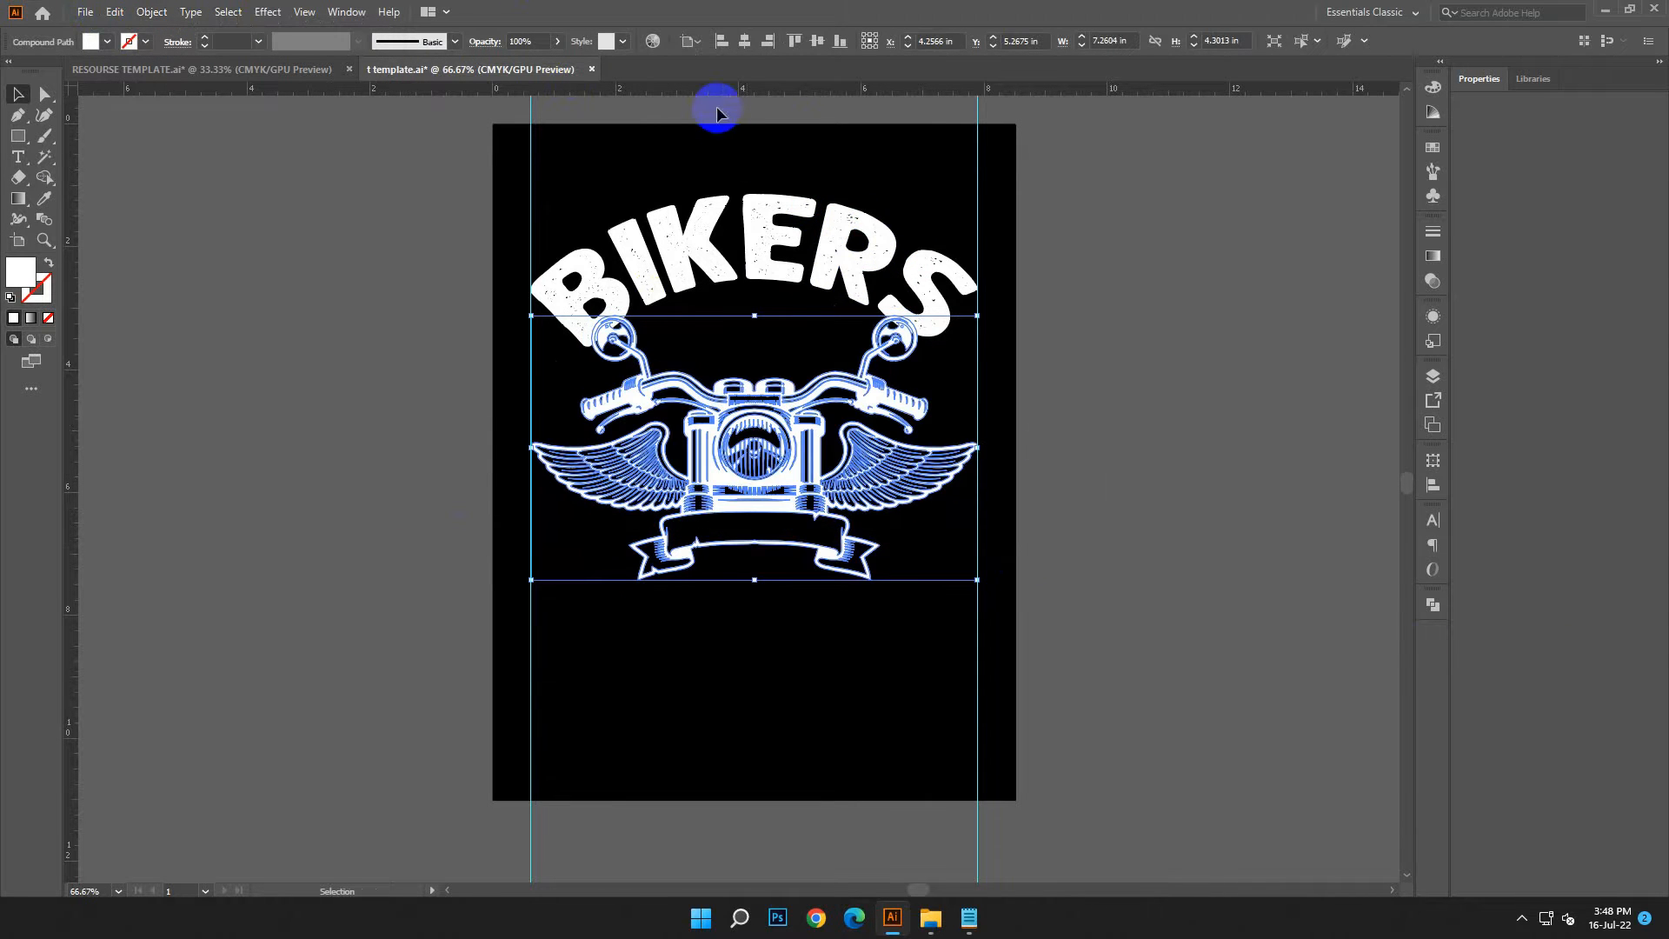
pyautogui.click(761, 199)
pyautogui.click(152, 12)
pyautogui.moveTo(217, 434)
pyautogui.click(476, 502)
pyautogui.scroll(-6, 1205, 514)
pyautogui.click(1215, 605)
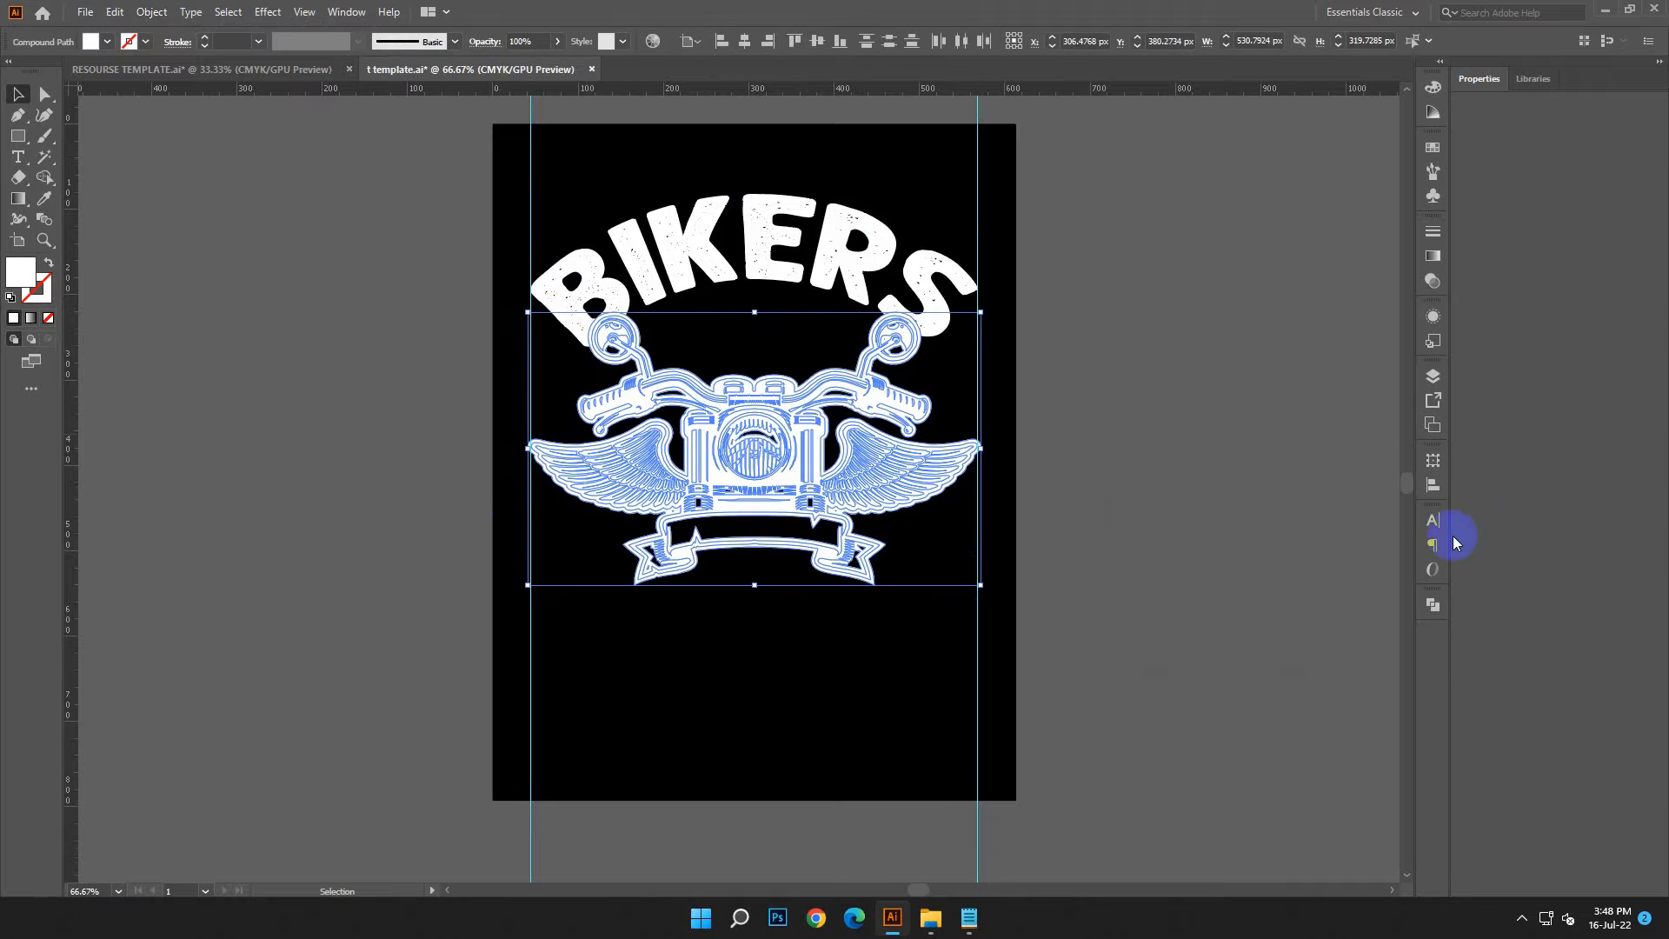
# Step: Unite the offset motorcycle shapes into one silhouette and fill it with black (000000)
pyautogui.click(1431, 609)
pyautogui.click(1240, 644)
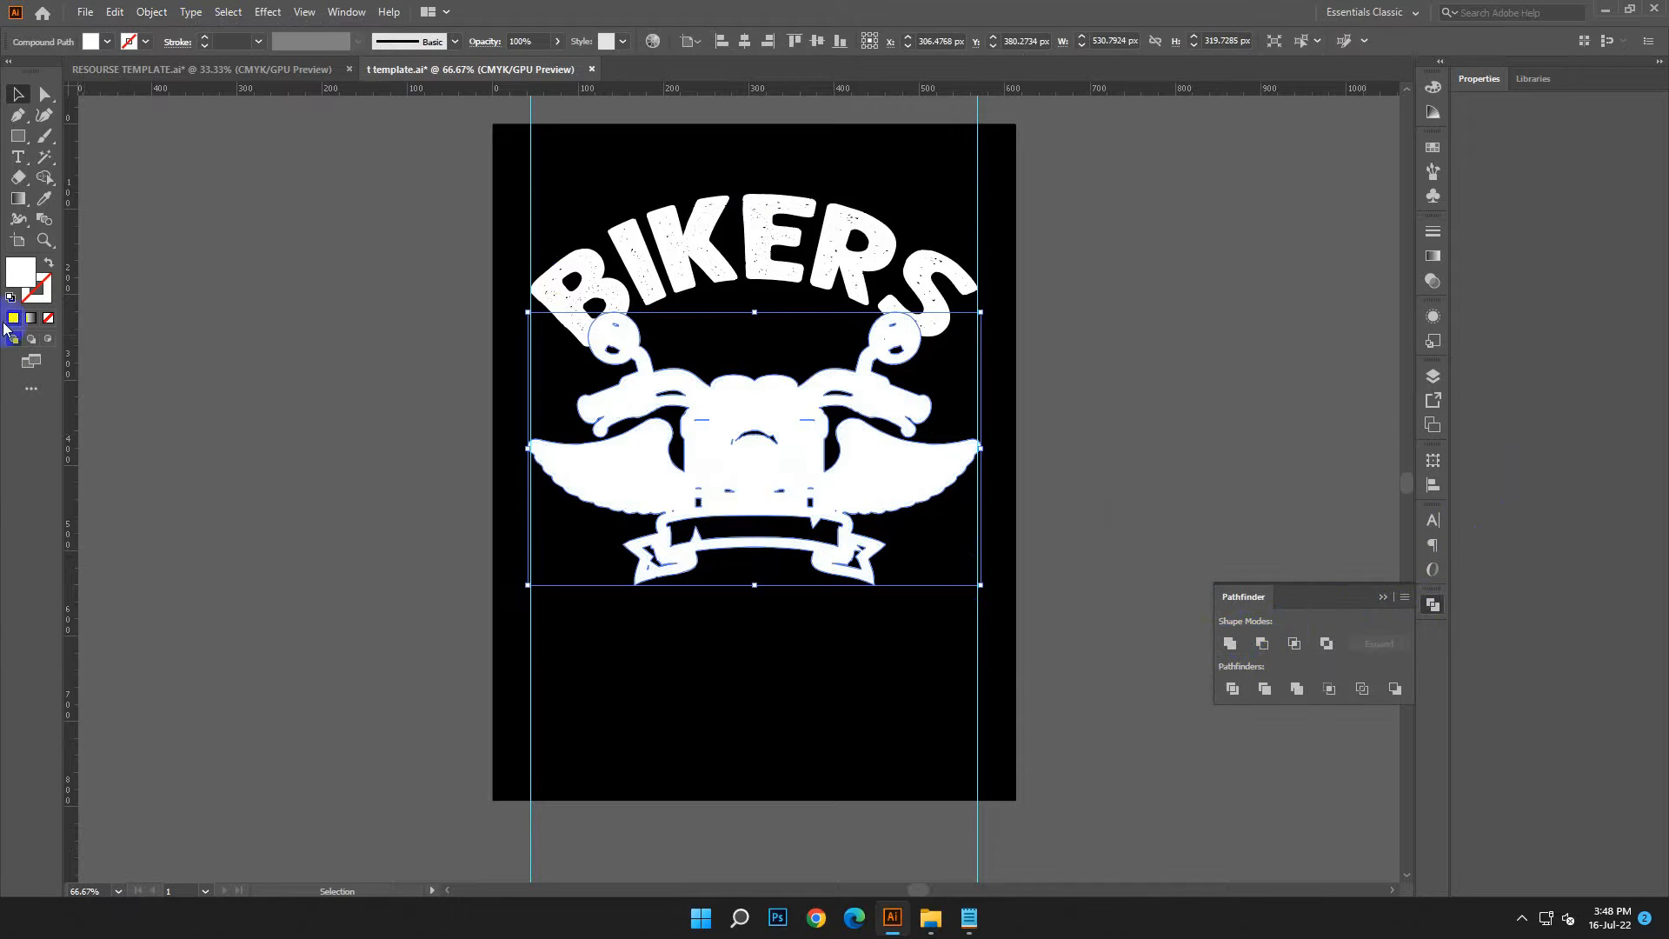
pyautogui.doubleClick(19, 276)
pyautogui.moveTo(304, 504); pyautogui.dragTo(246, 595)
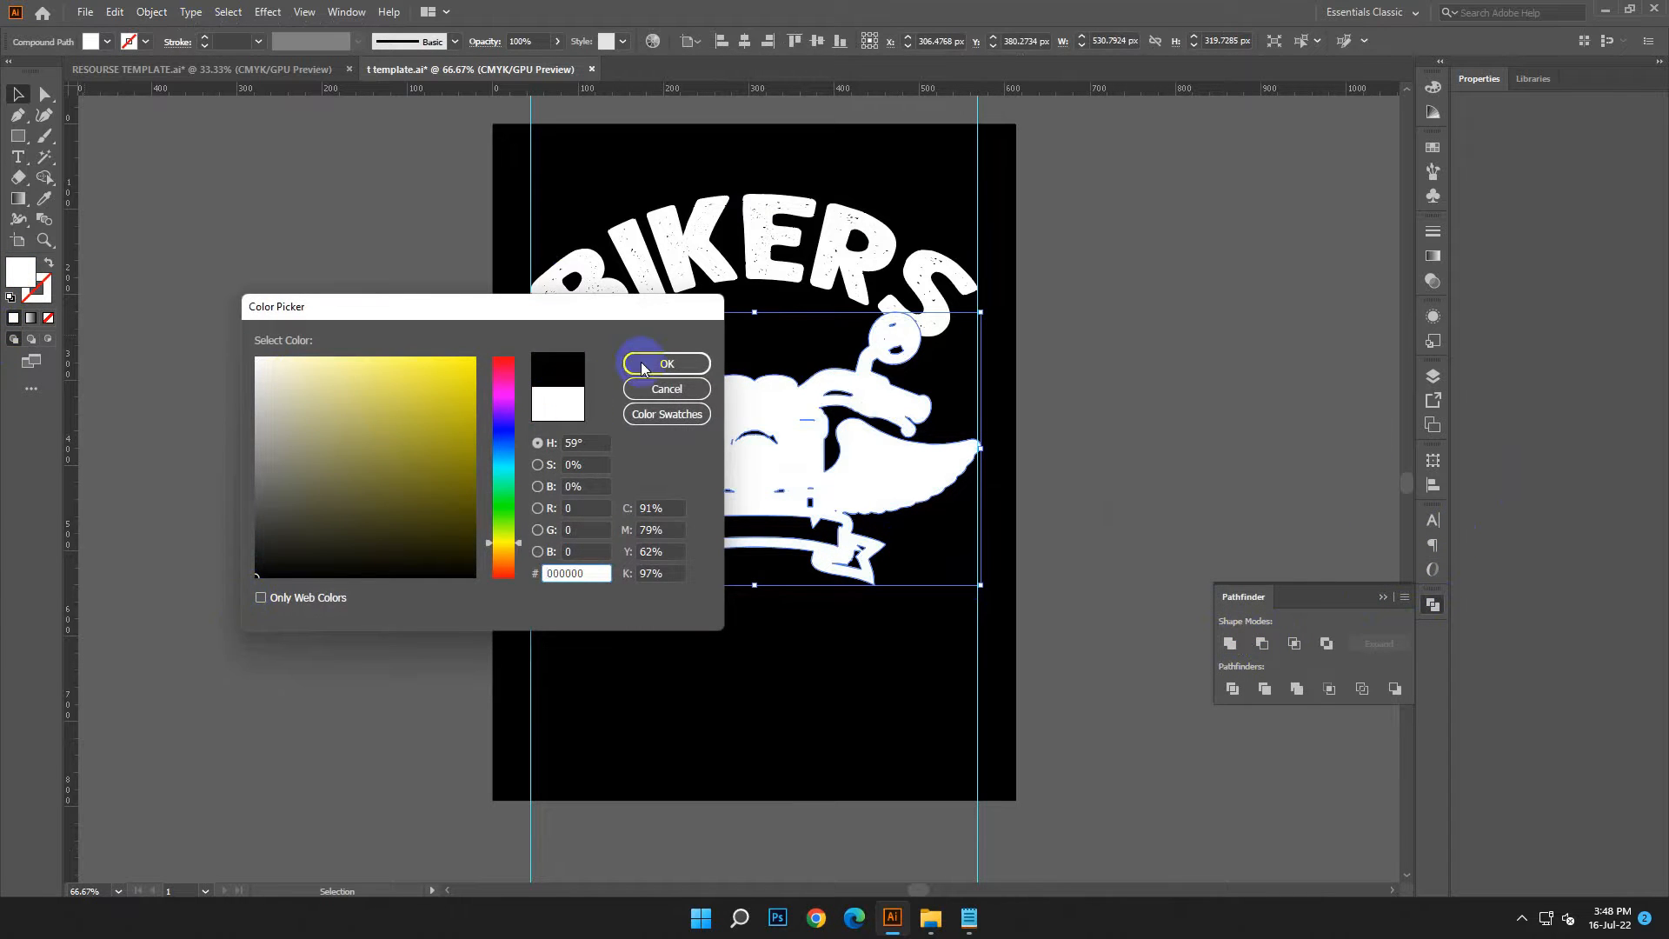
pyautogui.click(665, 364)
# Step: Divide the BIKERS lettering with the black silhouette, then select all black pieces with the Magic Wand and delete them
pyautogui.keyDown('shift'); pyautogui.click(852, 275); pyautogui.keyUp('shift')
pyautogui.click(1238, 688)
pyautogui.click(44, 157)
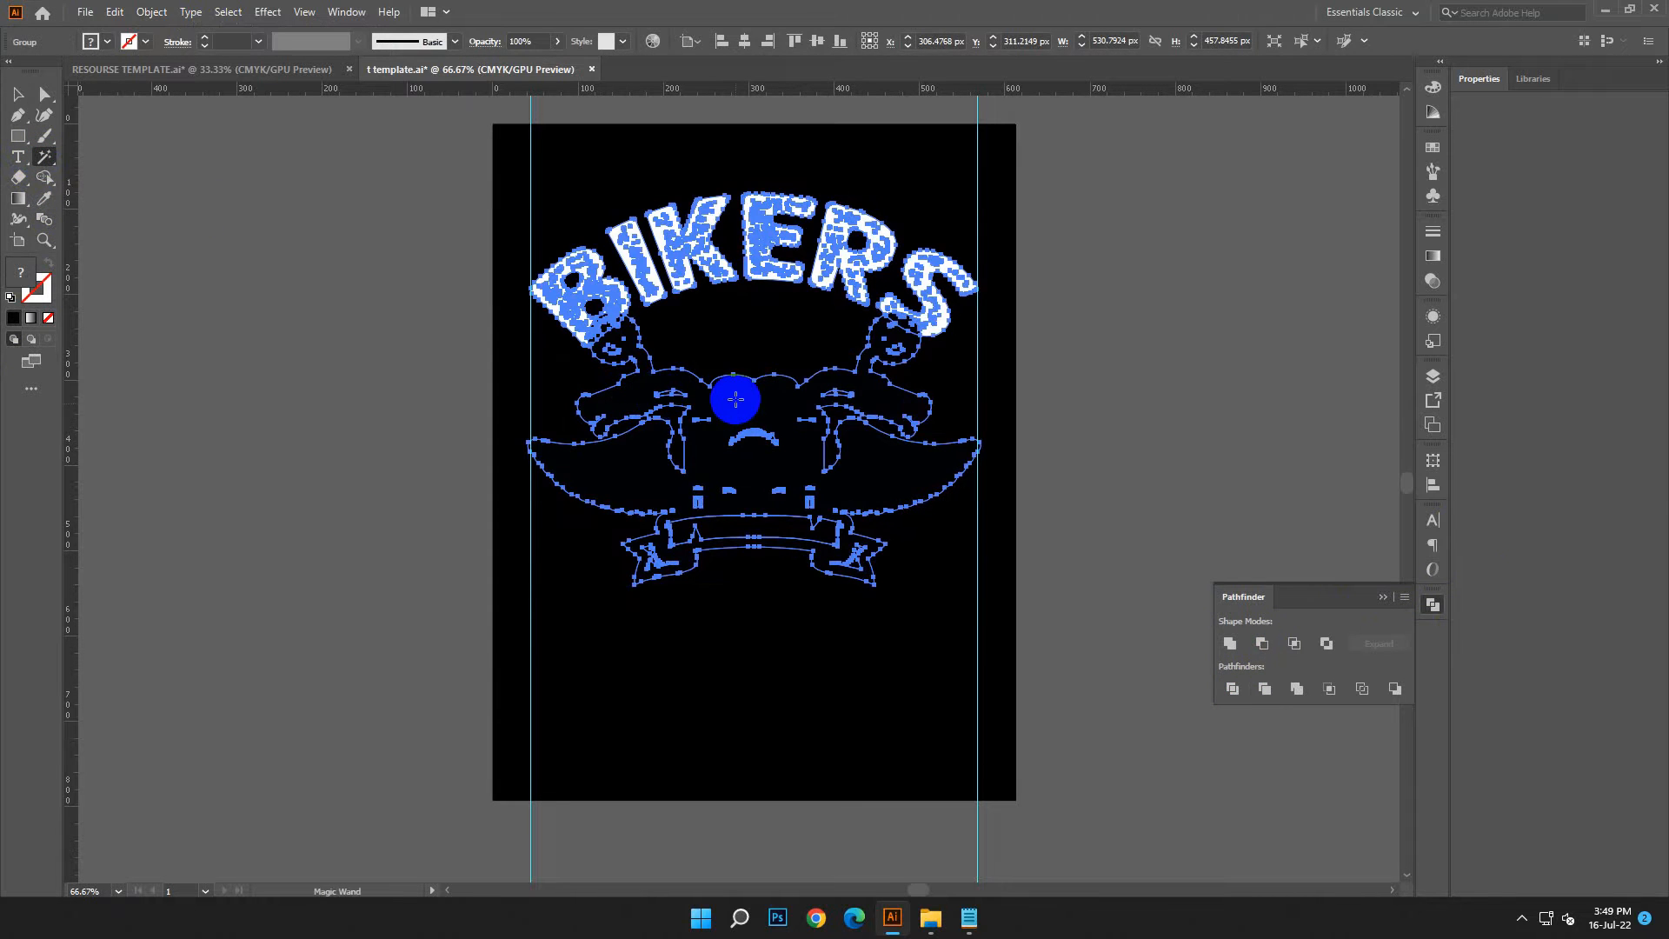
pyautogui.click(736, 399)
pyautogui.press('Delete')
# Step: Show the hidden motorcycle artwork again, deselect it and close the Pathfinder options
pyautogui.click(152, 10)
pyautogui.click(231, 205)
pyautogui.click(19, 94)
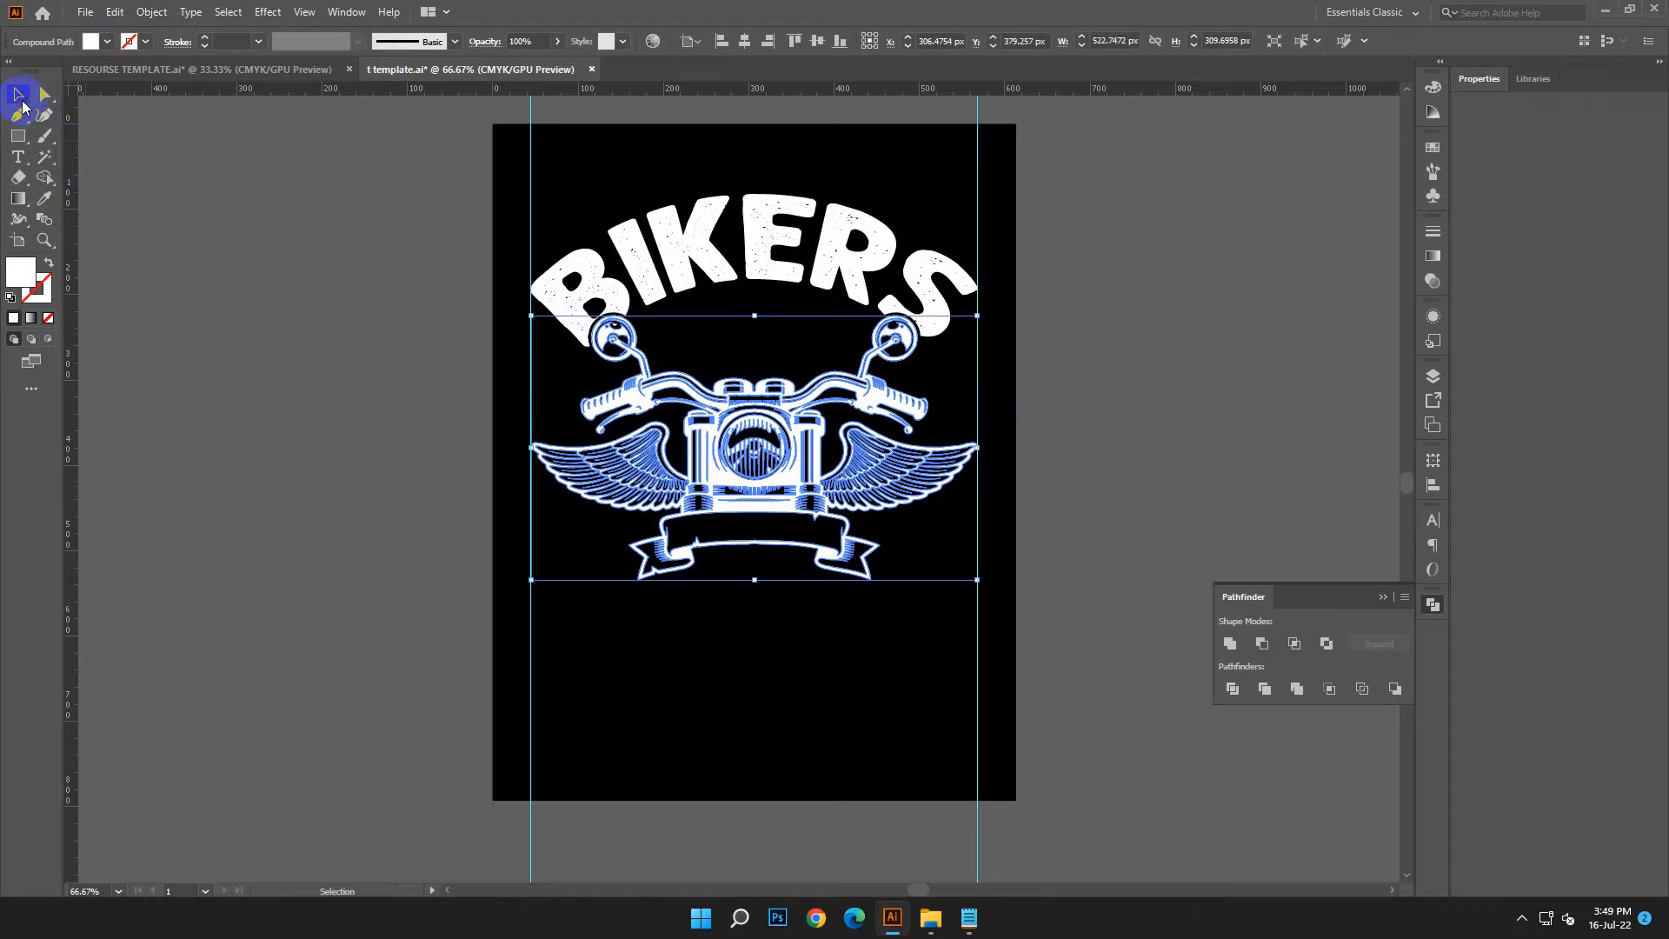
pyautogui.click(419, 315)
pyautogui.click(850, 333)
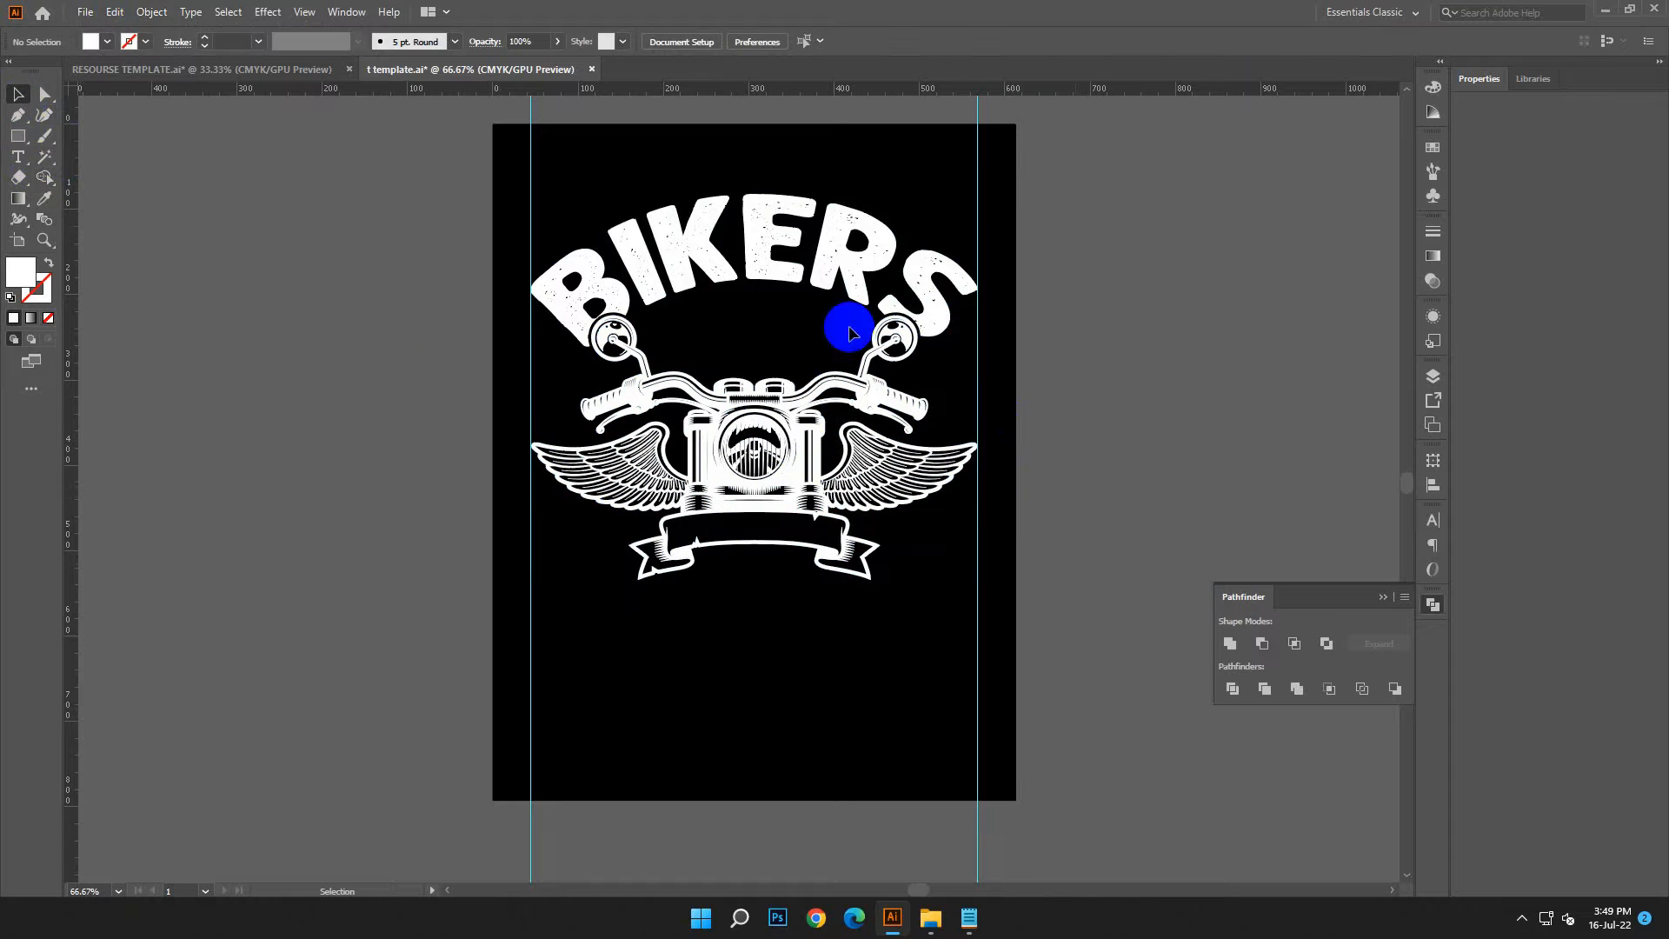
pyautogui.click(1435, 607)
pyautogui.scroll(-2, 1192, 548)
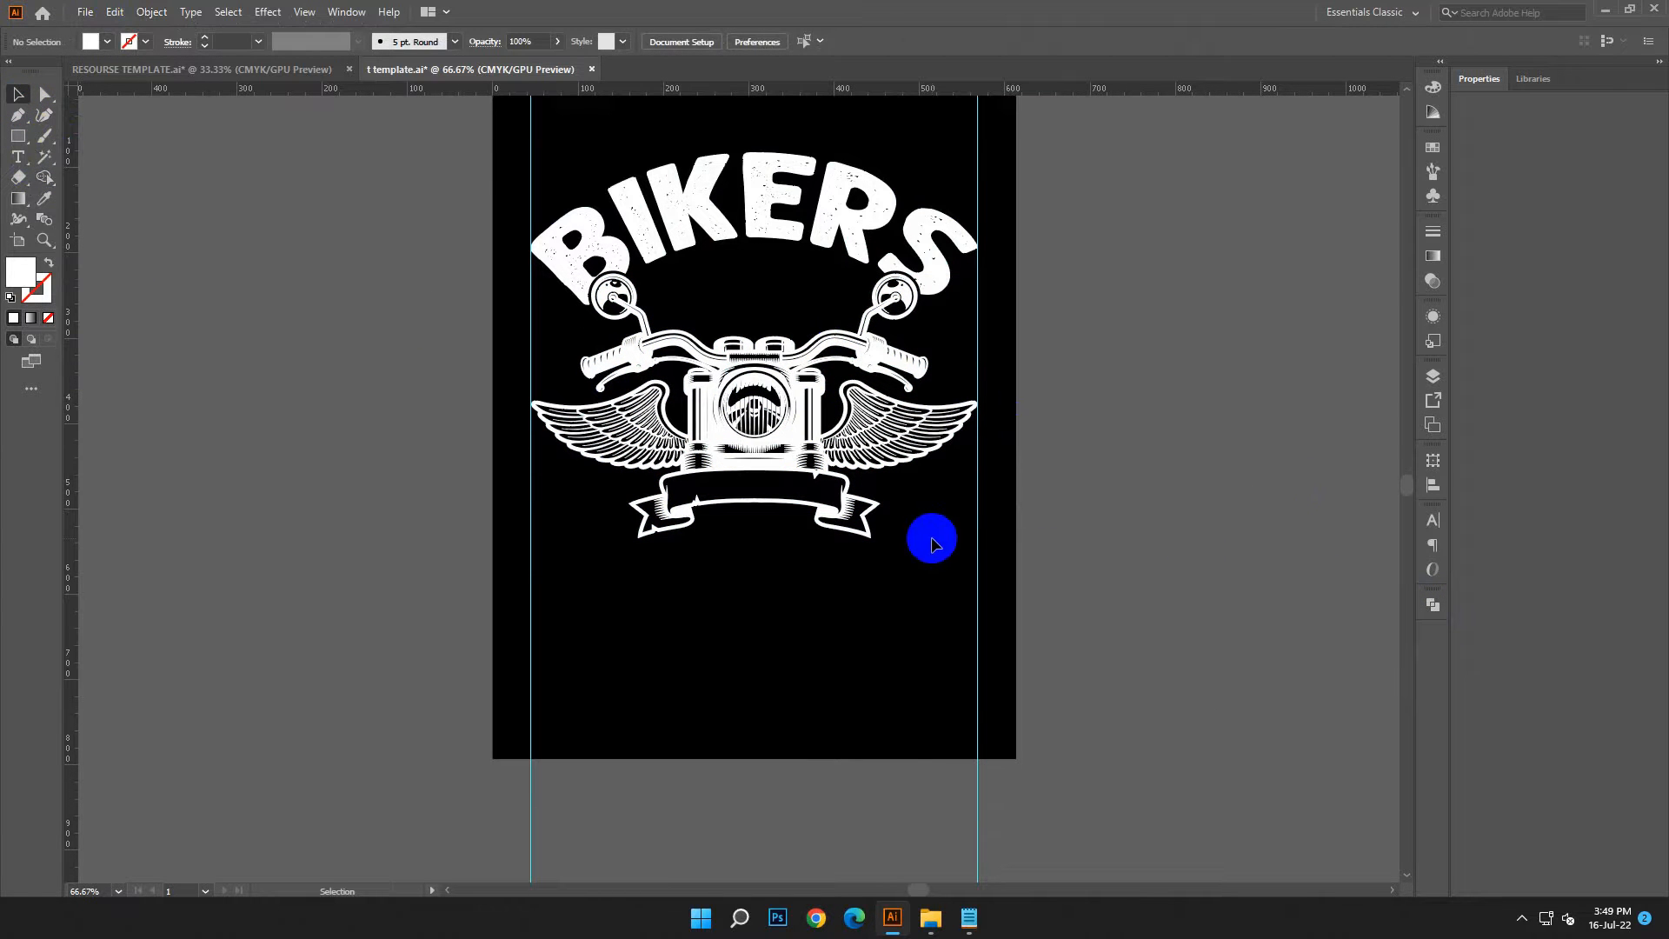
# Step: Switch to the Notepad notes, copy the DON'T GO design text and put the notes away
pyautogui.click(967, 918)
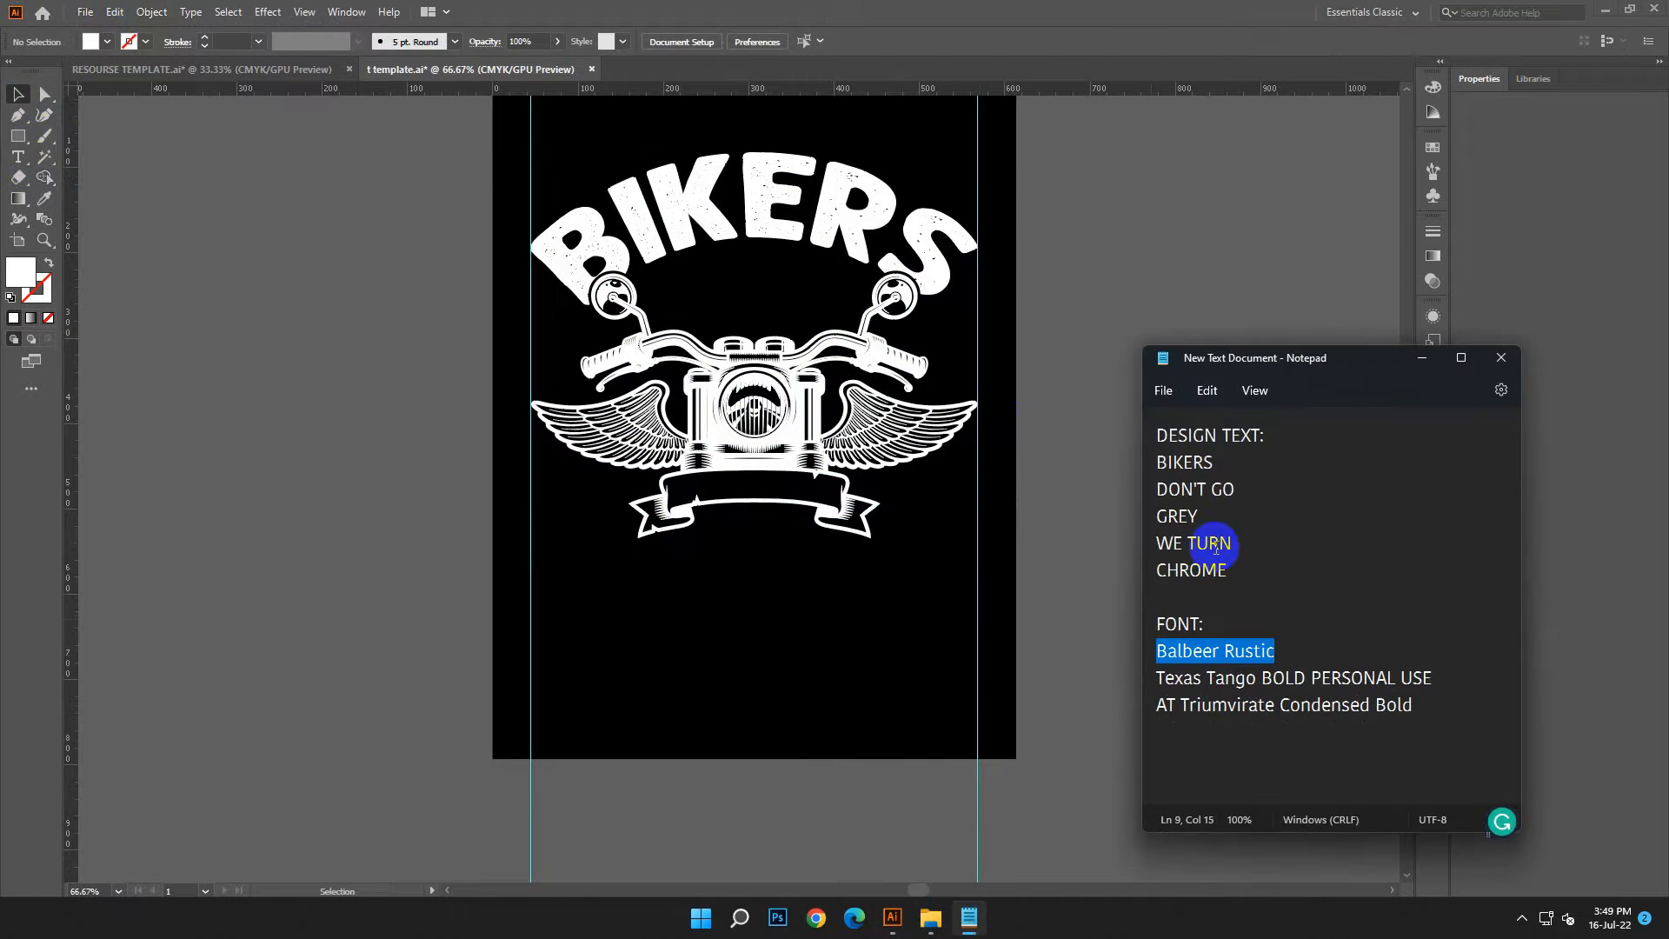
pyautogui.moveTo(1156, 489); pyautogui.dragTo(1234, 489)
pyautogui.rightClick(1221, 495)
pyautogui.click(1260, 584)
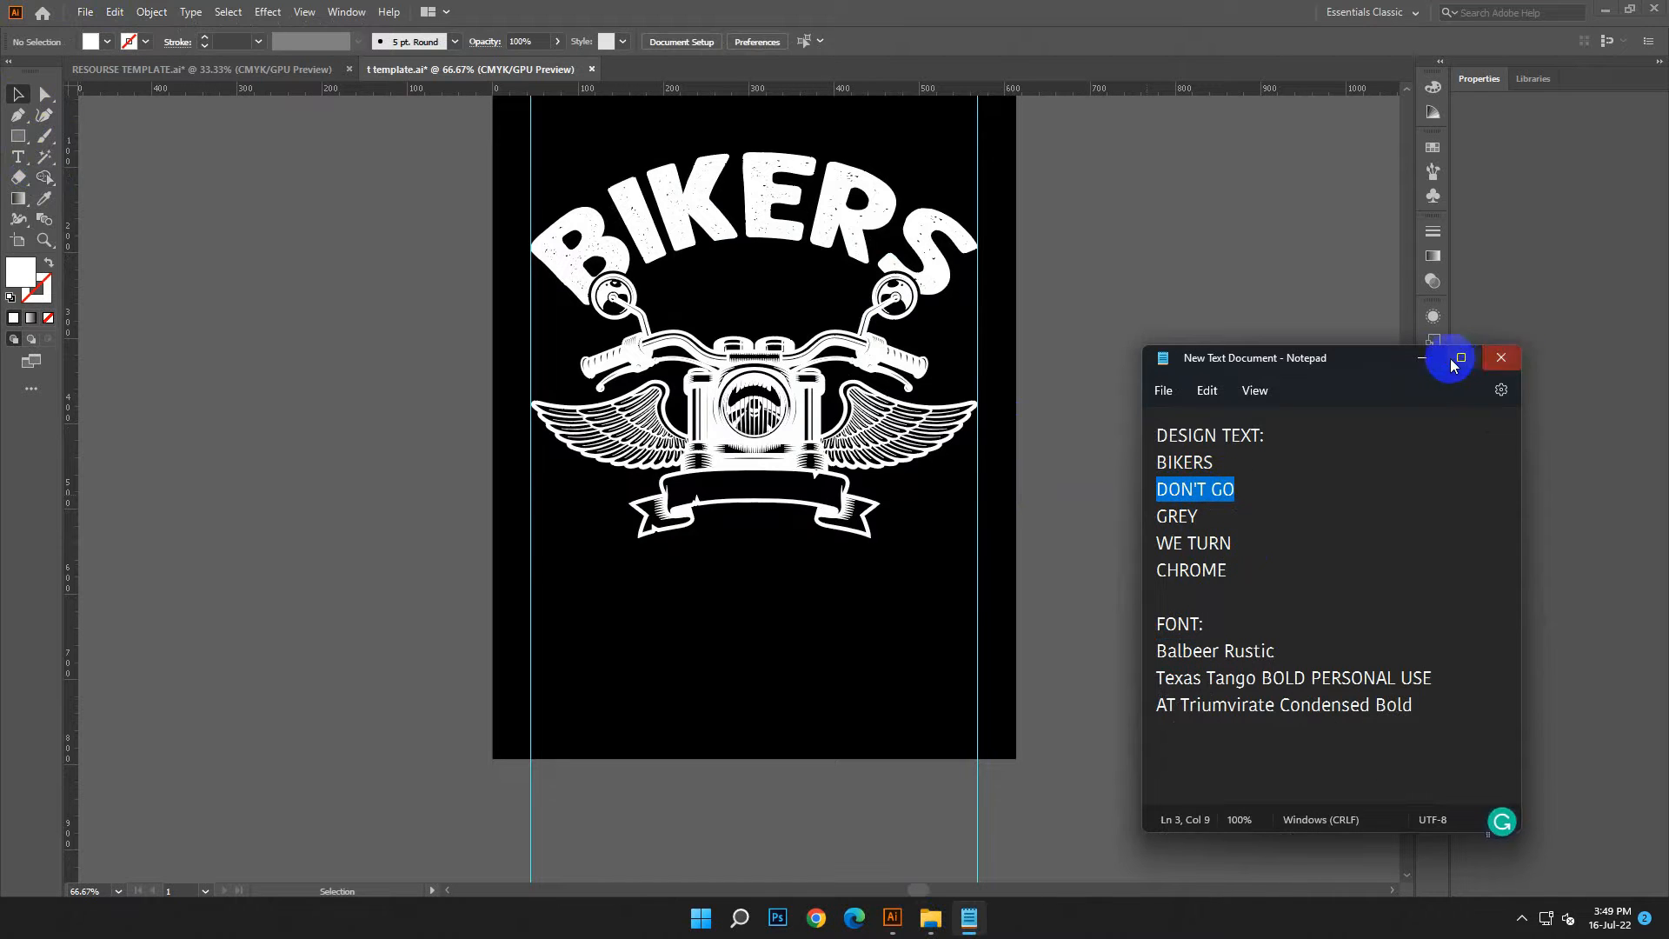
pyautogui.click(1338, 342)
# Step: Create a text object beside the artboard, enlarge it to about 46.8 pt and replace its placeholder with DON'T GO
pyautogui.press('t')
pyautogui.click(993, 235)
pyautogui.press('Escape')
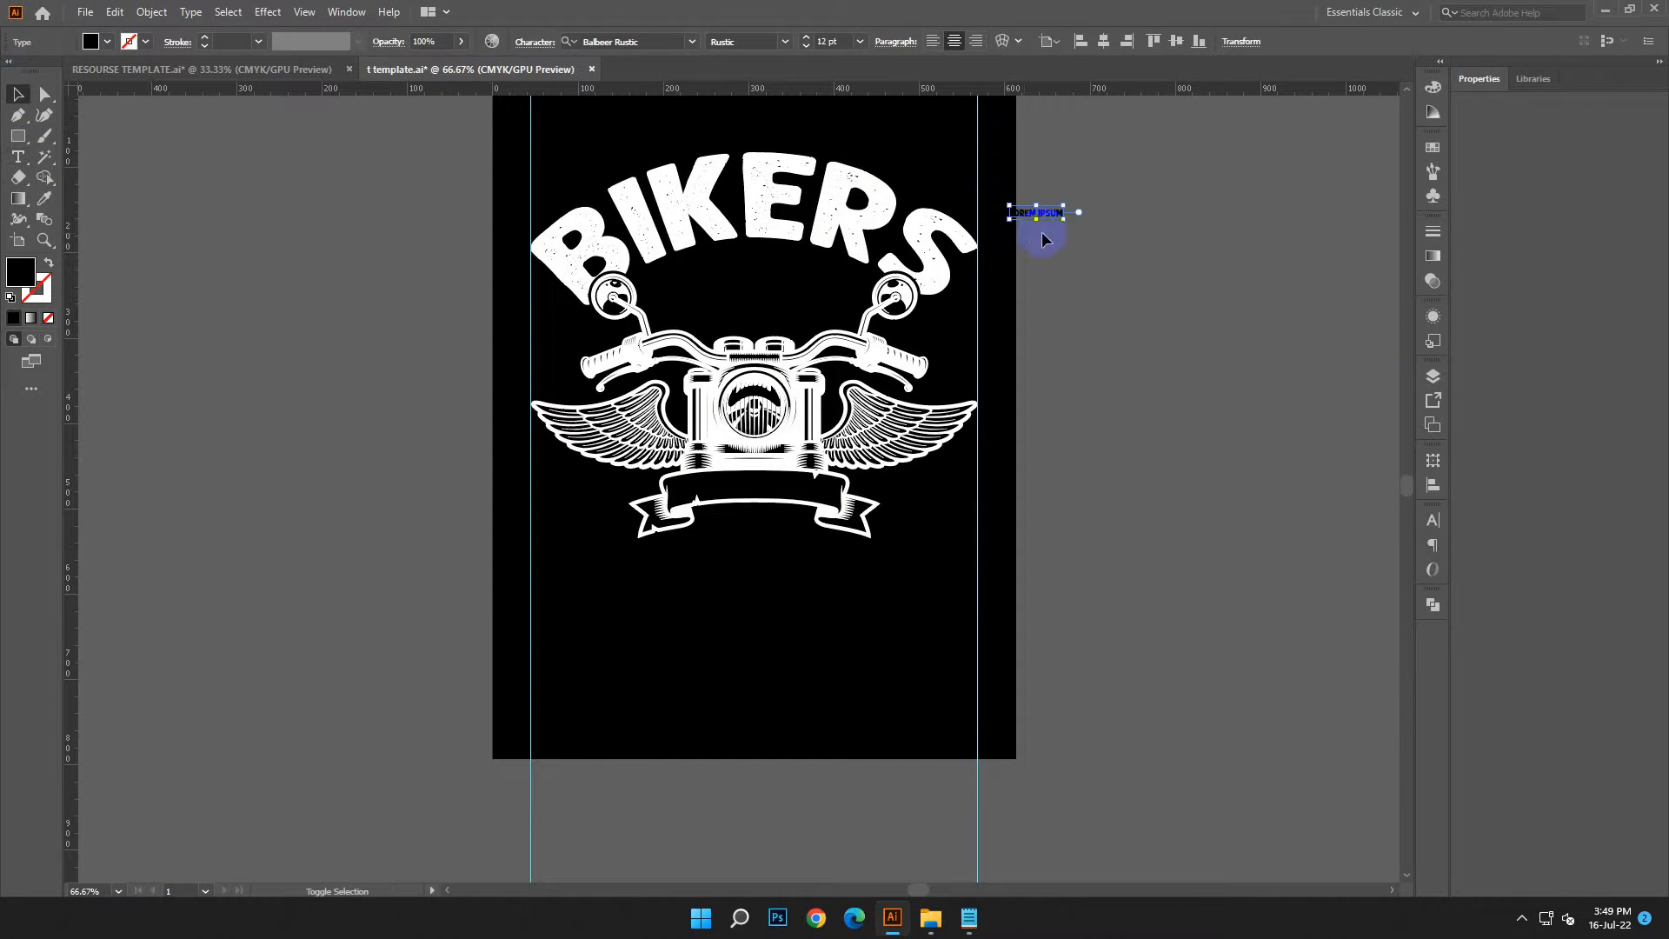
pyautogui.moveTo(1062, 221); pyautogui.dragTo(1193, 311)
pyautogui.moveTo(1165, 233); pyautogui.dragTo(992, 213)
pyautogui.click(19, 157)
pyautogui.click(114, 12)
pyautogui.click(130, 117)
pyautogui.click(20, 96)
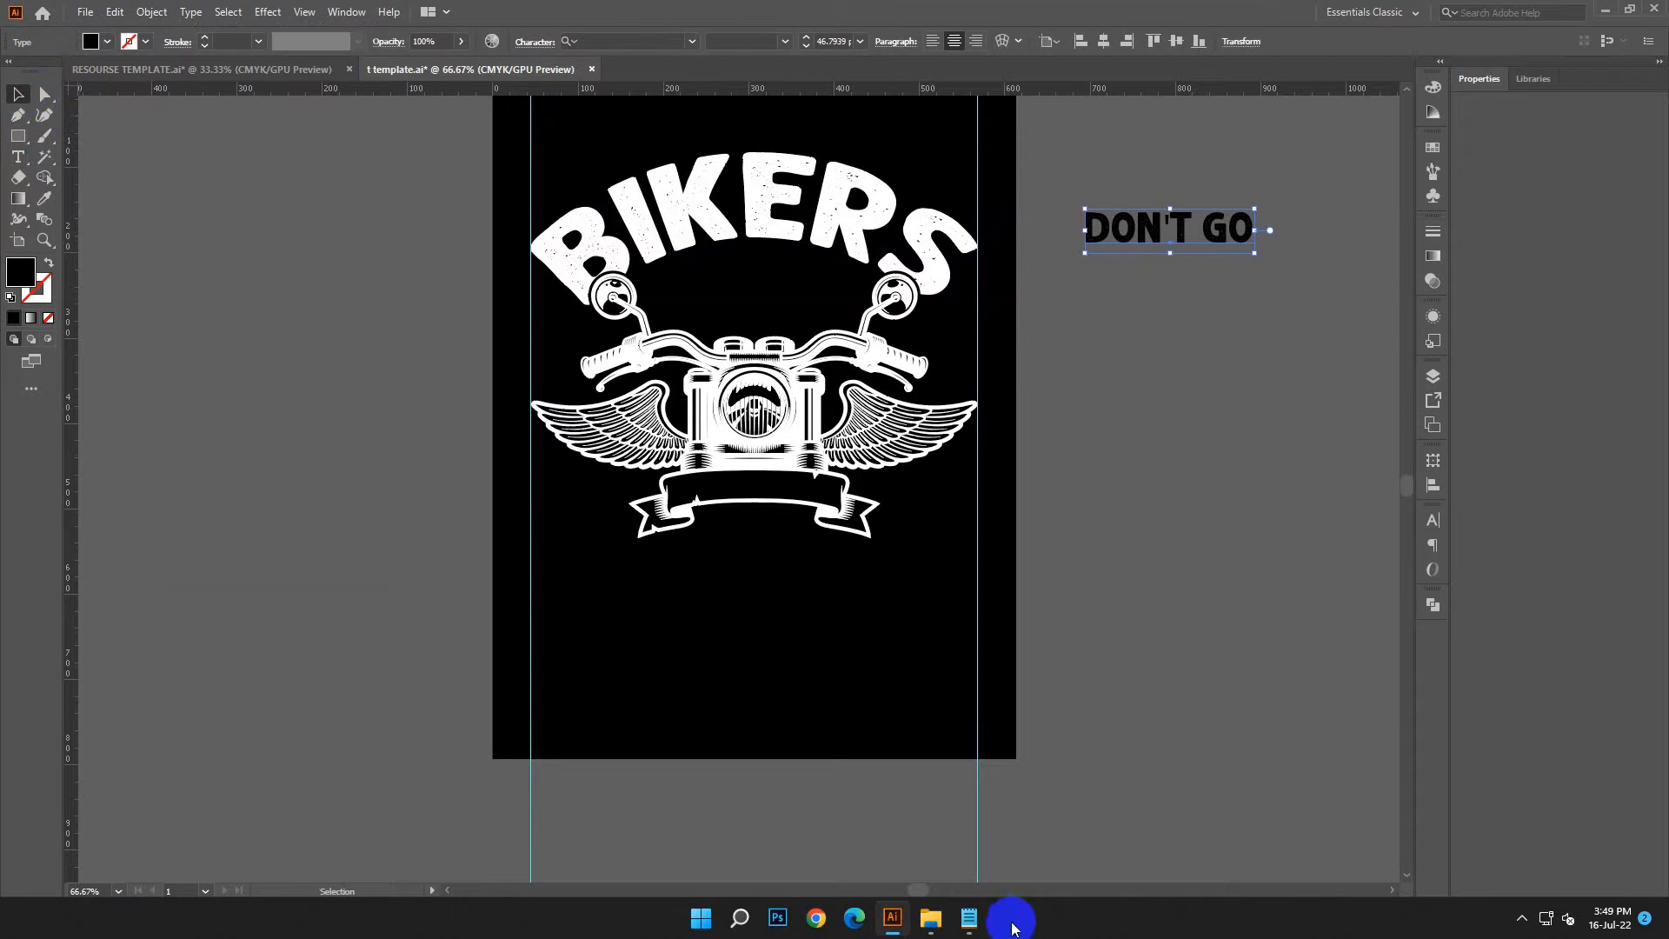
# Step: Copy the font name Texas Tango BOLD PERSONAL USE from the notes and apply that font to the DON'T GO text
pyautogui.moveTo(1429, 679); pyautogui.dragTo(1155, 678)
pyautogui.rightClick(1208, 689)
pyautogui.click(1259, 429)
pyautogui.click(1422, 358)
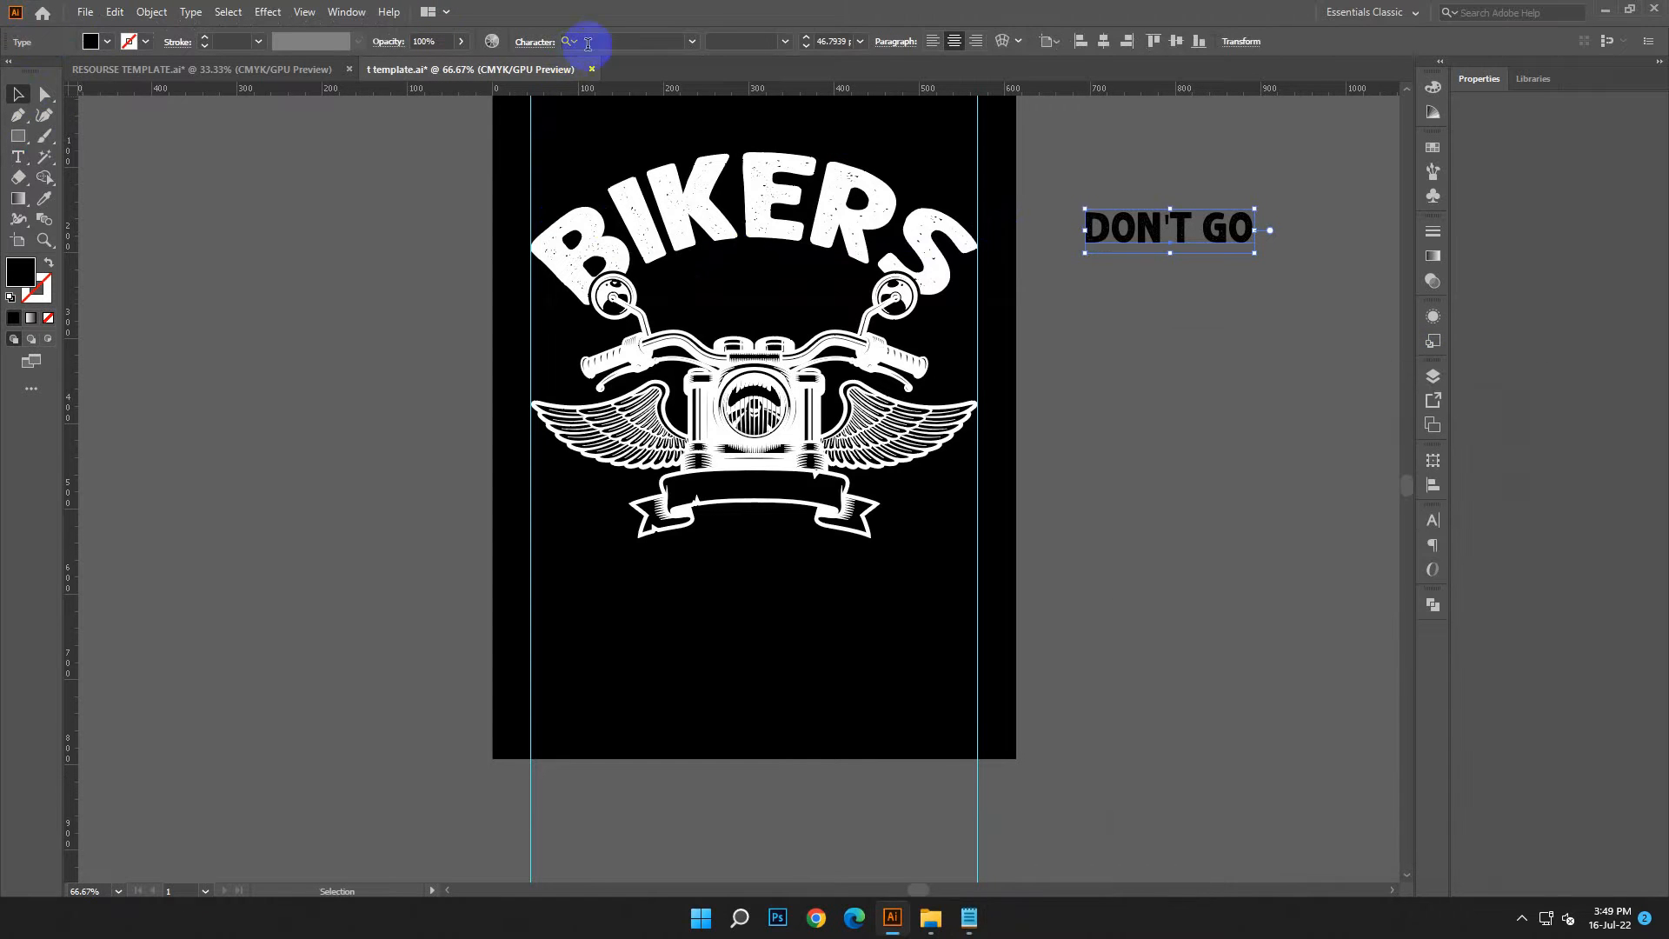
pyautogui.rightClick(595, 38)
pyautogui.click(633, 112)
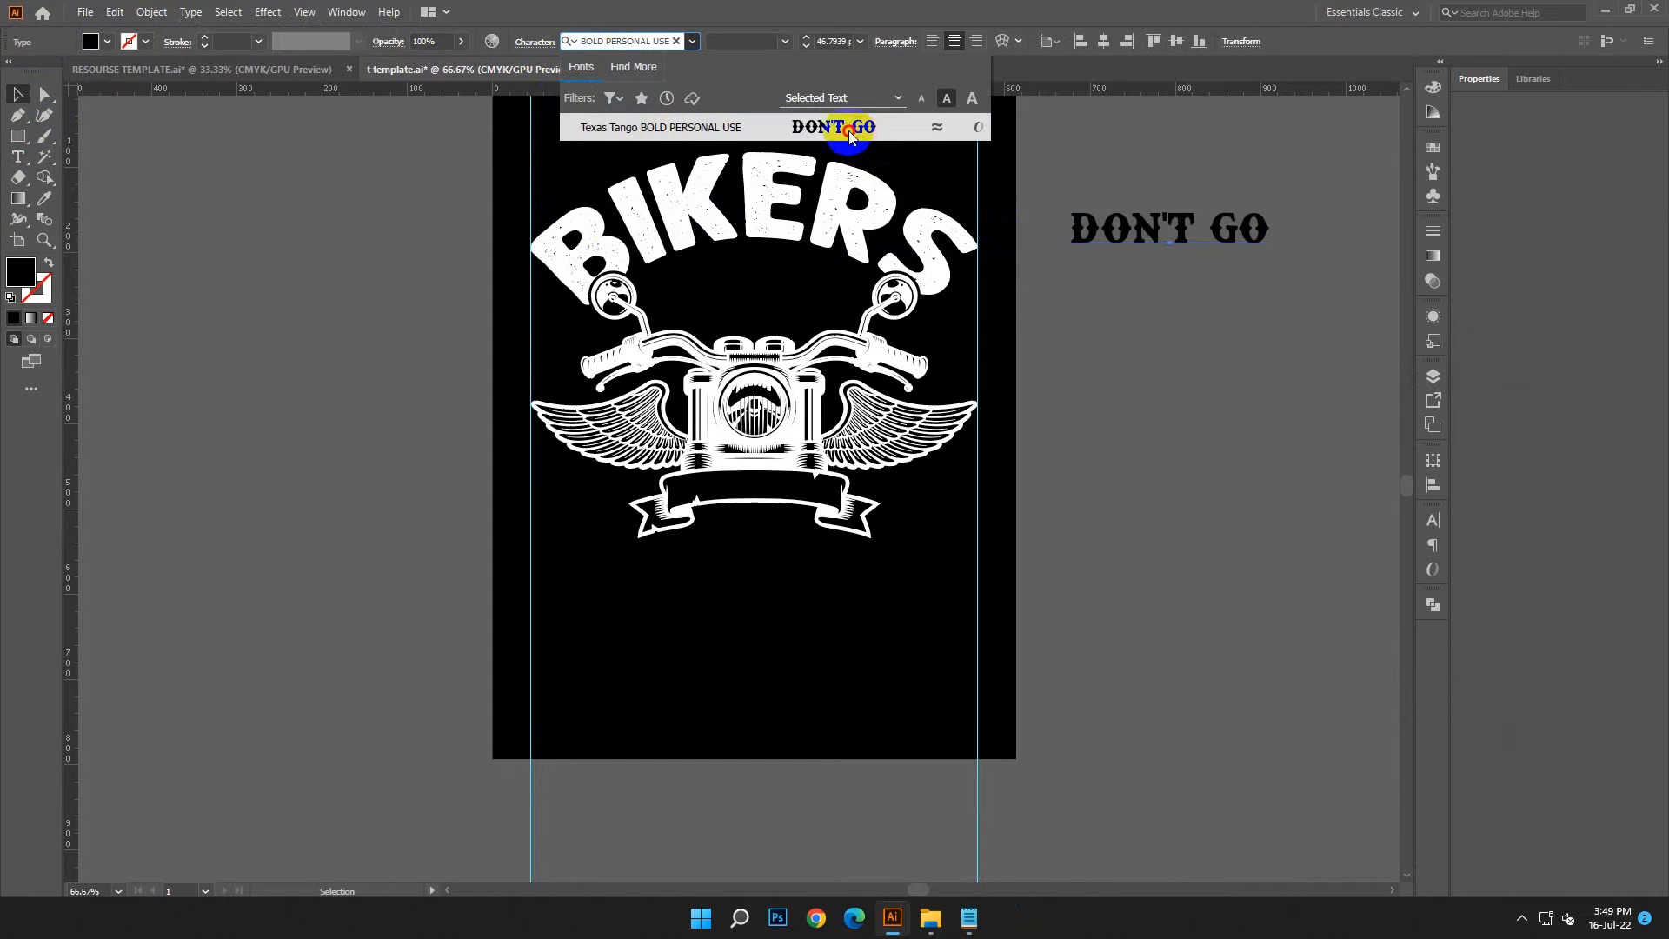
pyautogui.click(819, 138)
# Step: Fill the DON'T GO text with white and place a copy horizontally centred below BIKERS, leaving the original beside the artboard
pyautogui.doubleClick(34, 278)
pyautogui.click(279, 363)
pyautogui.click(255, 356)
pyautogui.click(630, 363)
pyautogui.moveTo(1155, 234); pyautogui.dragTo(748, 282)
pyautogui.click(1100, 43)
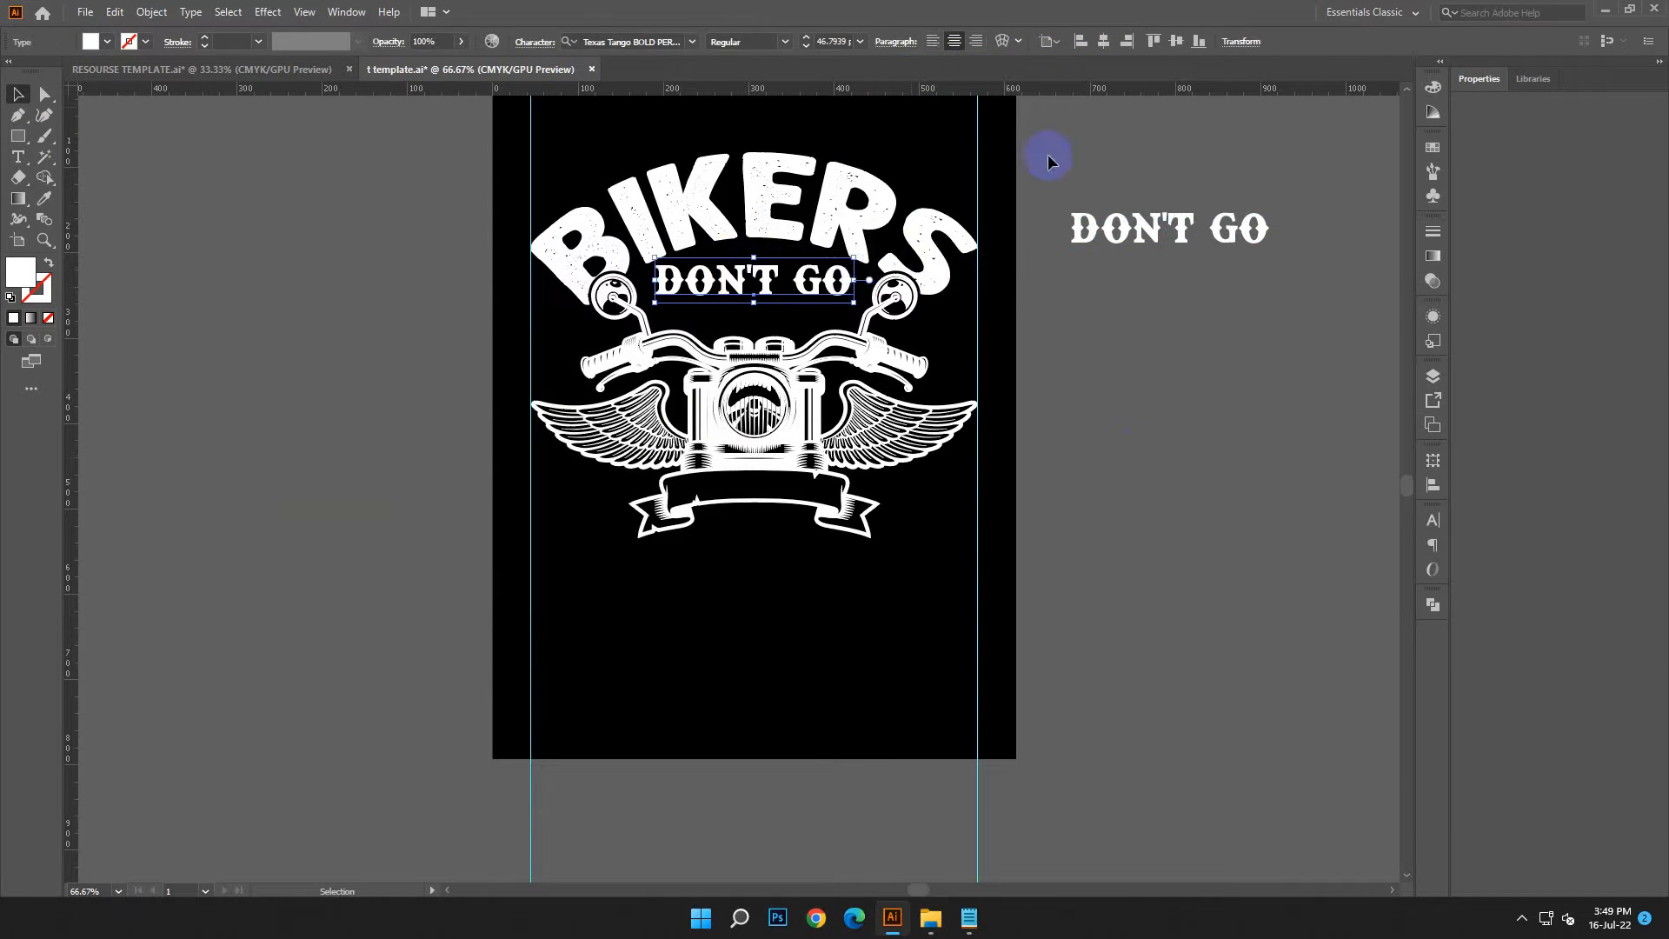
# Step: Warp the DON'T GO copy below BIKERS with the horizontal Arc style and a 35% bend
pyautogui.hotkey('ctrl', '=')
pyautogui.hotkey('ctrl', '=')
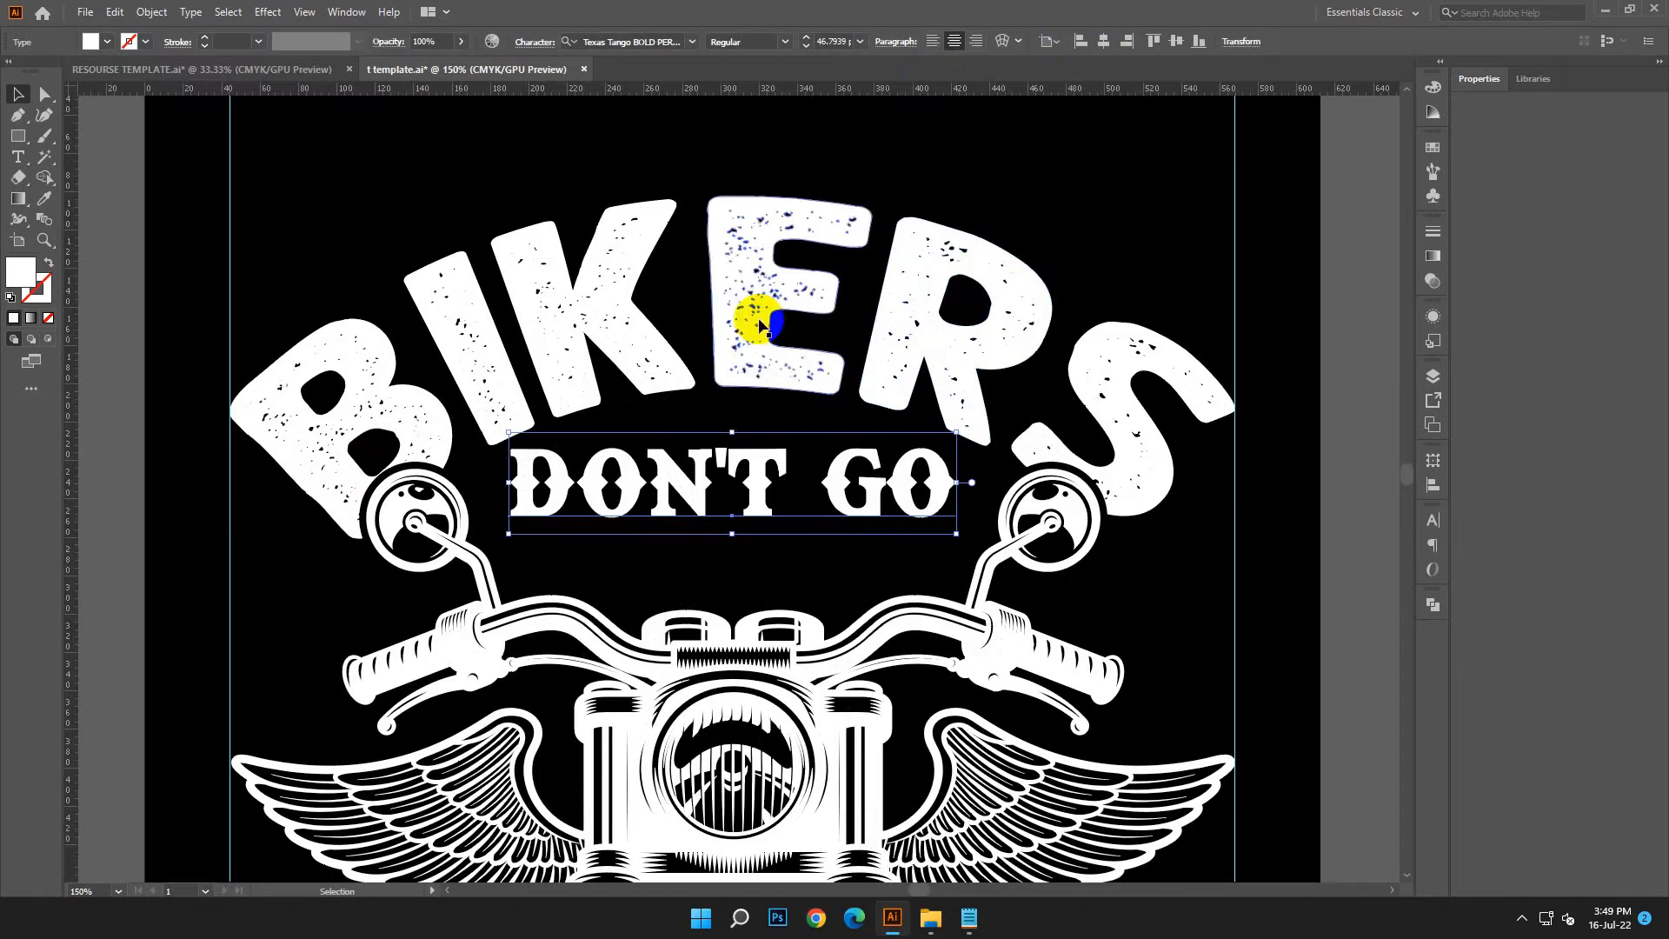
pyautogui.rightClick(791, 272)
pyautogui.click(956, 262)
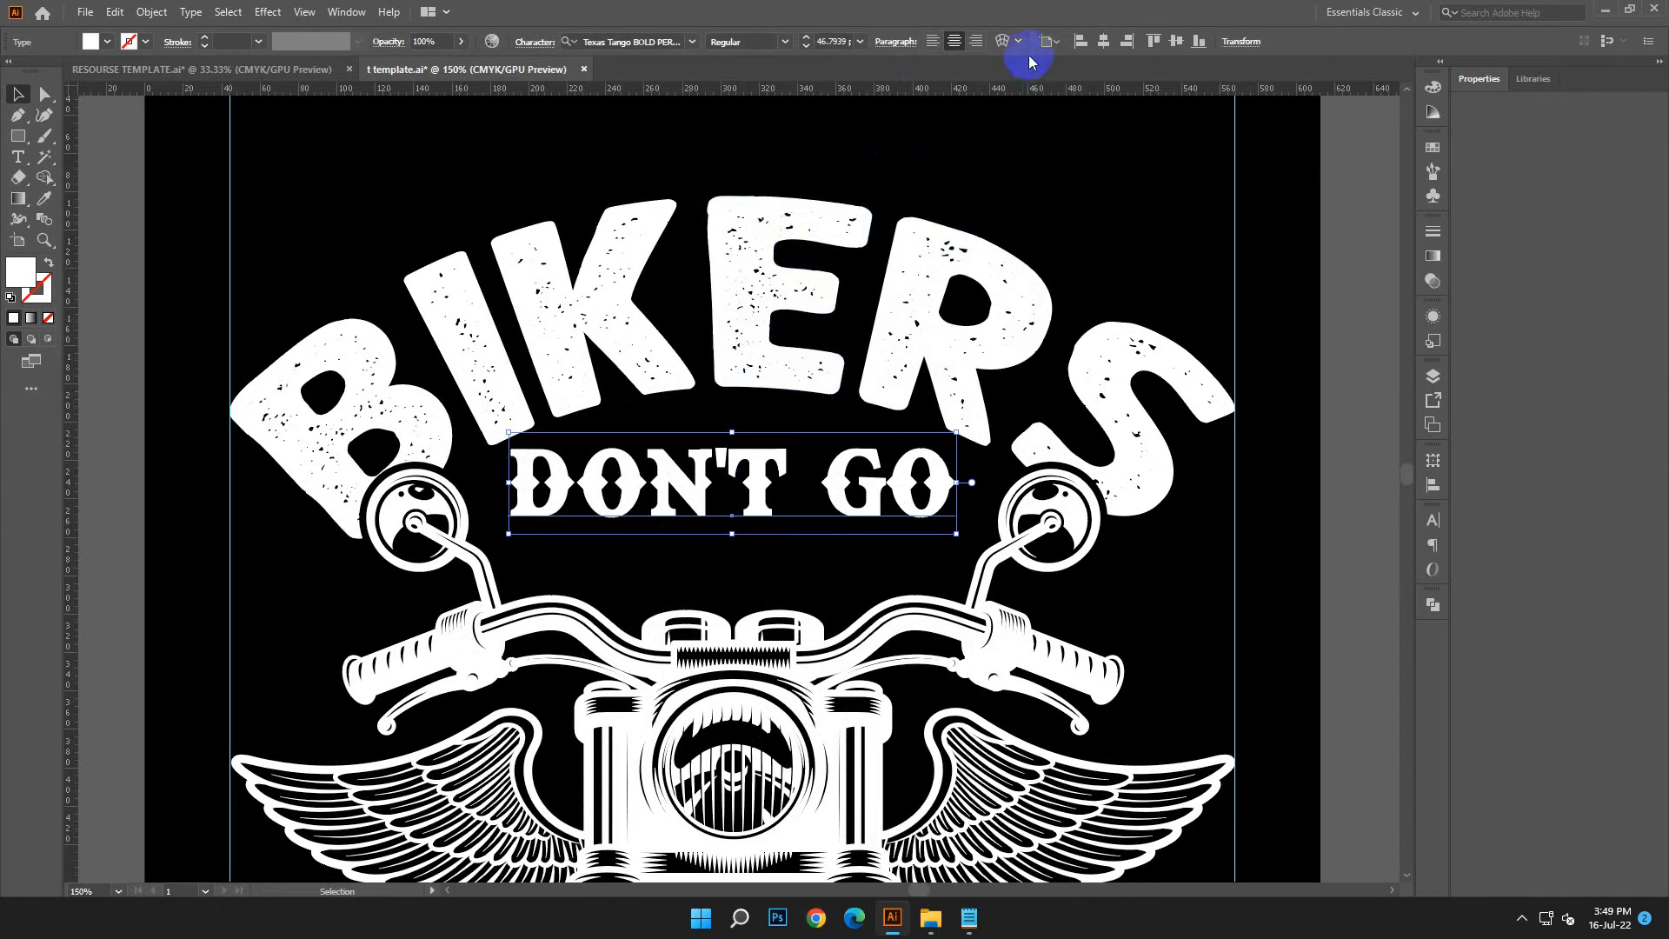
pyautogui.click(1002, 41)
pyautogui.click(1512, 545)
pyautogui.write('37')
pyautogui.press('Down')
pyautogui.press('Down')
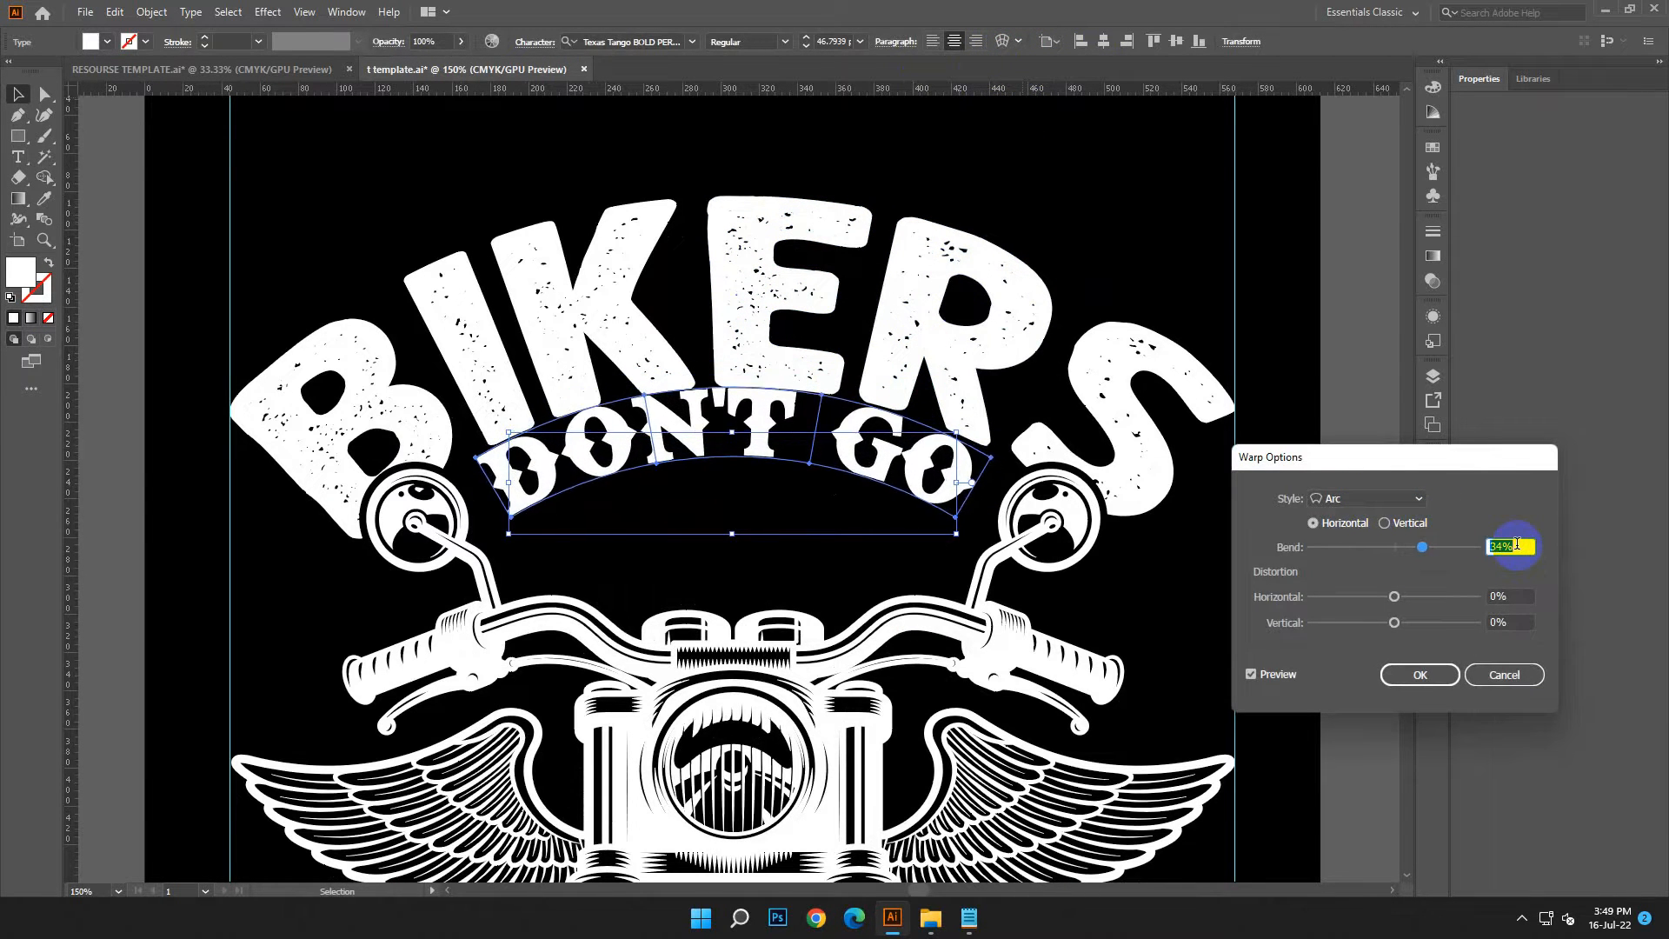
pyautogui.click(1422, 677)
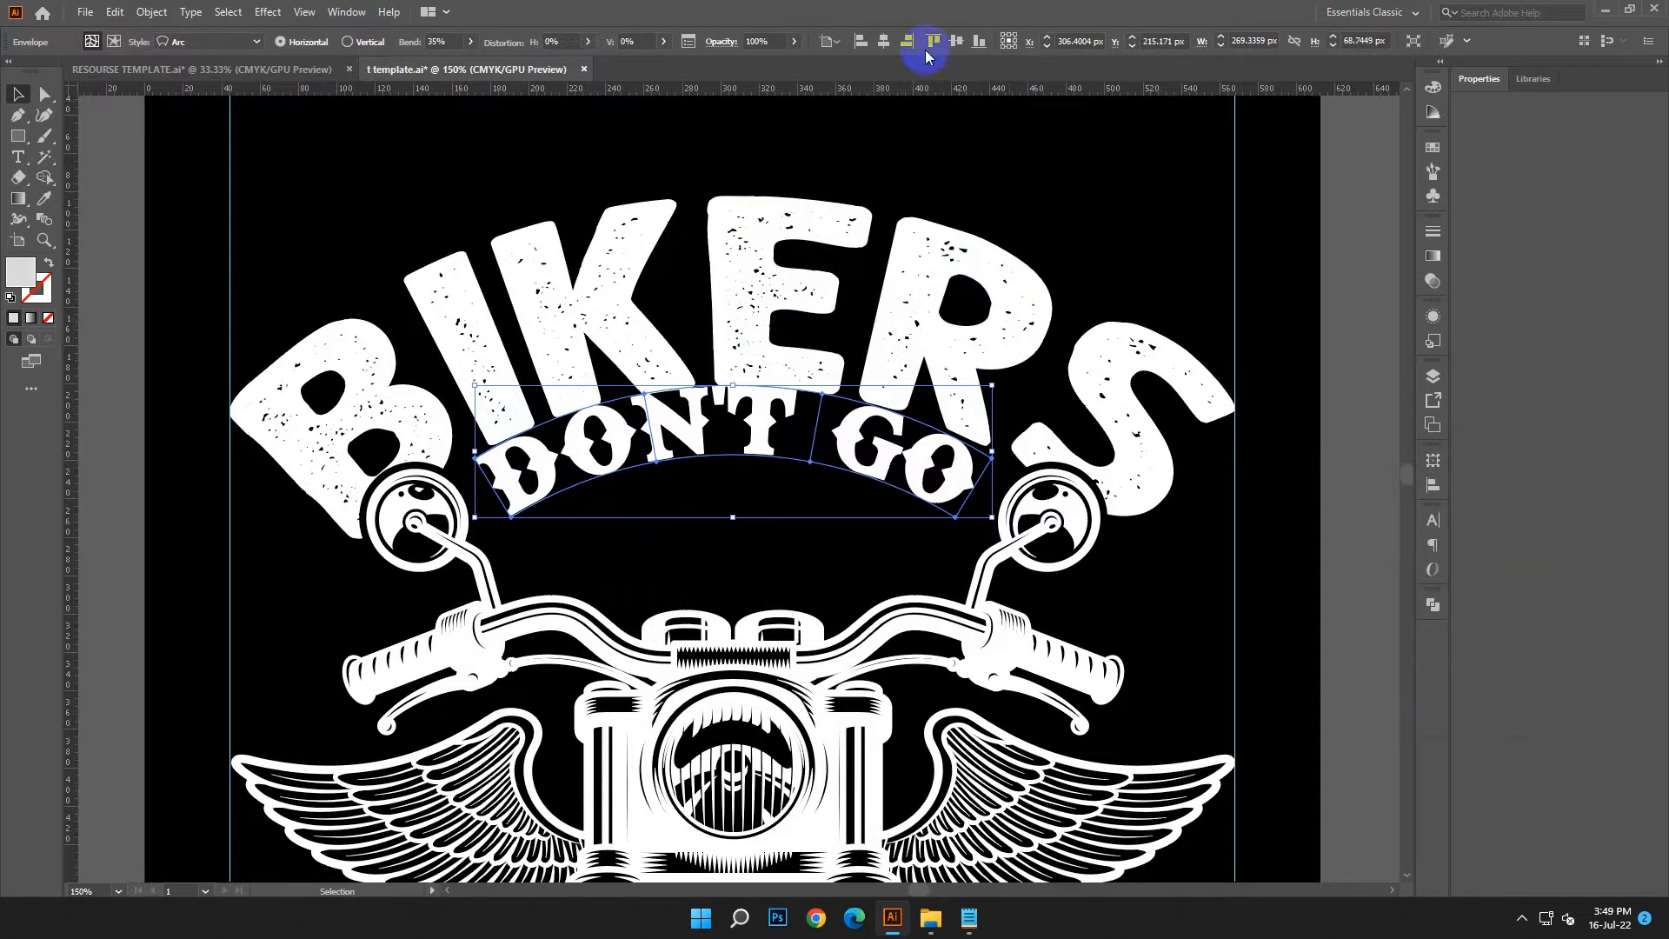
# Step: Centre the arched DON'T GO horizontally on the artboard and nudge it down 10 px to clear the BIKERS lettering
pyautogui.click(849, 231)
pyautogui.press('Down')
pyautogui.press('Down')
pyautogui.press('Down')
pyautogui.press('Down')
pyautogui.press('Down')
pyautogui.press('Down')
pyautogui.press('Down')
pyautogui.press('Down')
pyautogui.press('Down')
pyautogui.press('Down')
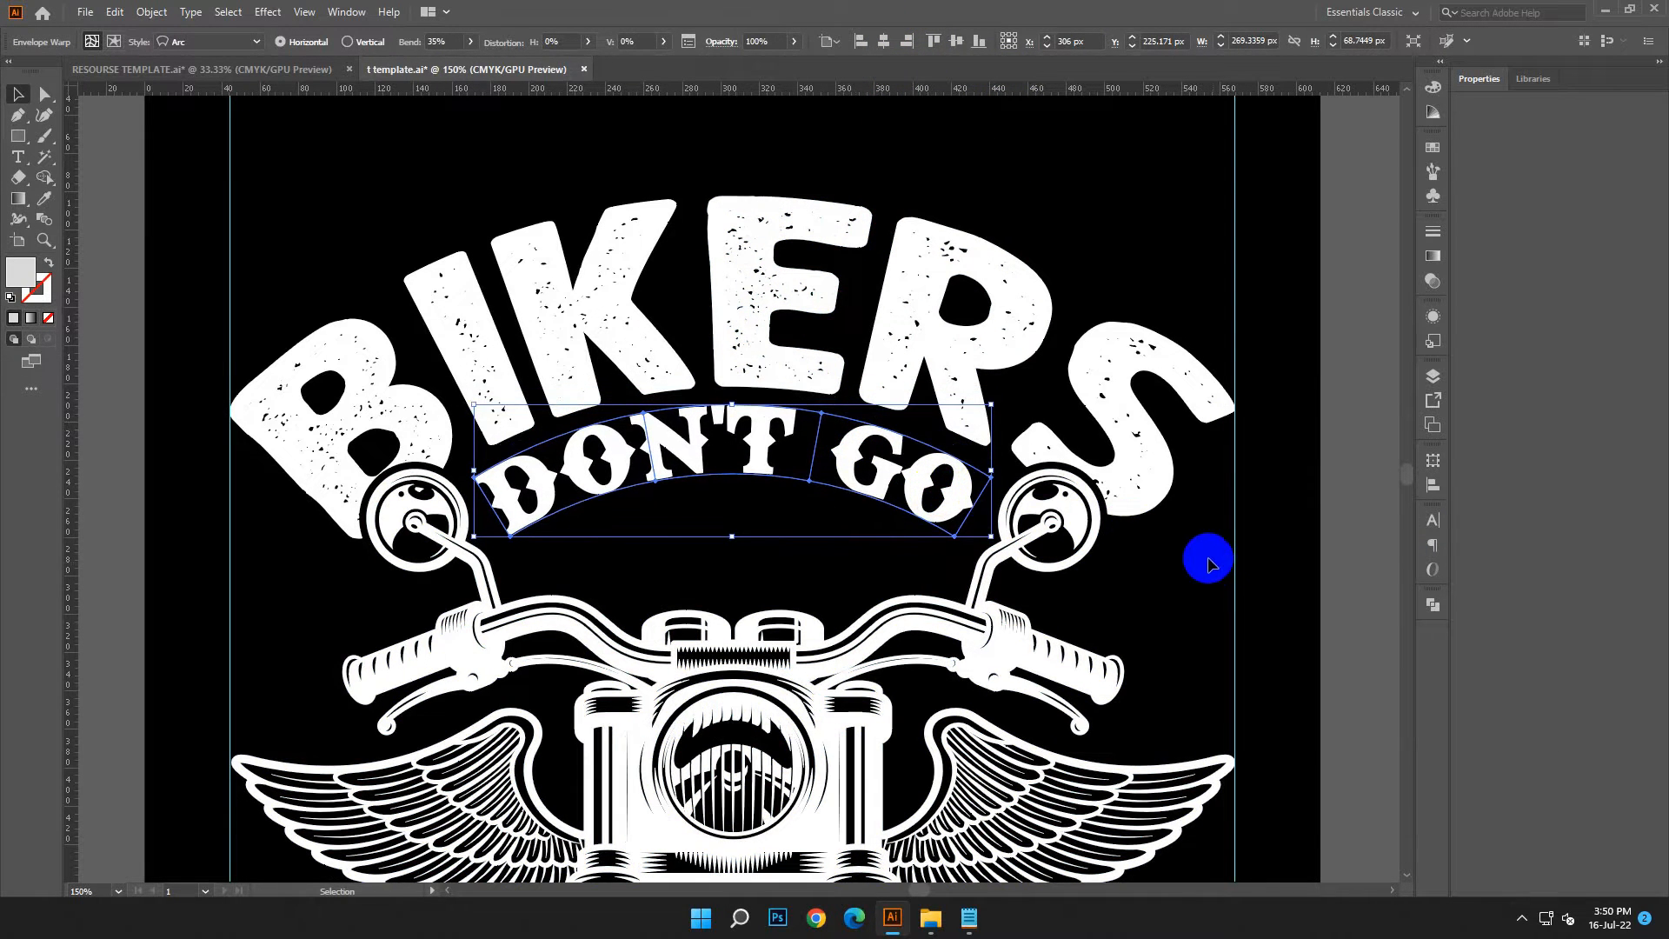
pyautogui.click(1212, 566)
pyautogui.hotkey('ctrl', '-')
pyautogui.hotkey('ctrl', '-')
pyautogui.hotkey('ctrl', '-')
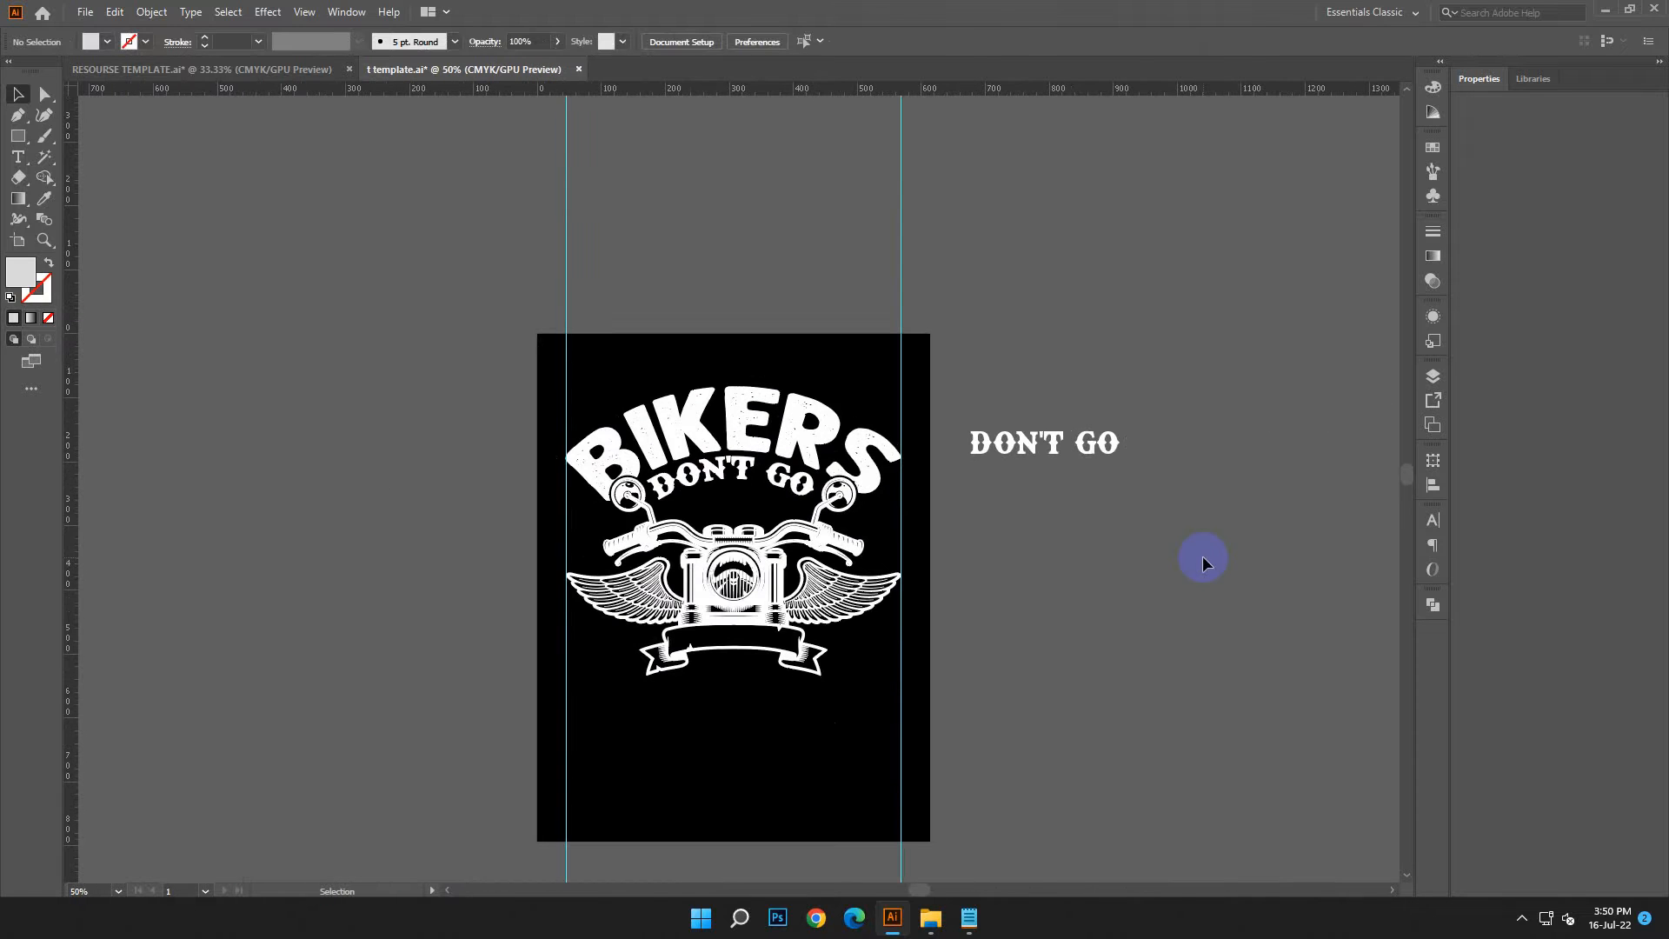
# Step: Expand the arched DON'T GO into editable shapes and centre it horizontally on the artboard
pyautogui.click(733, 476)
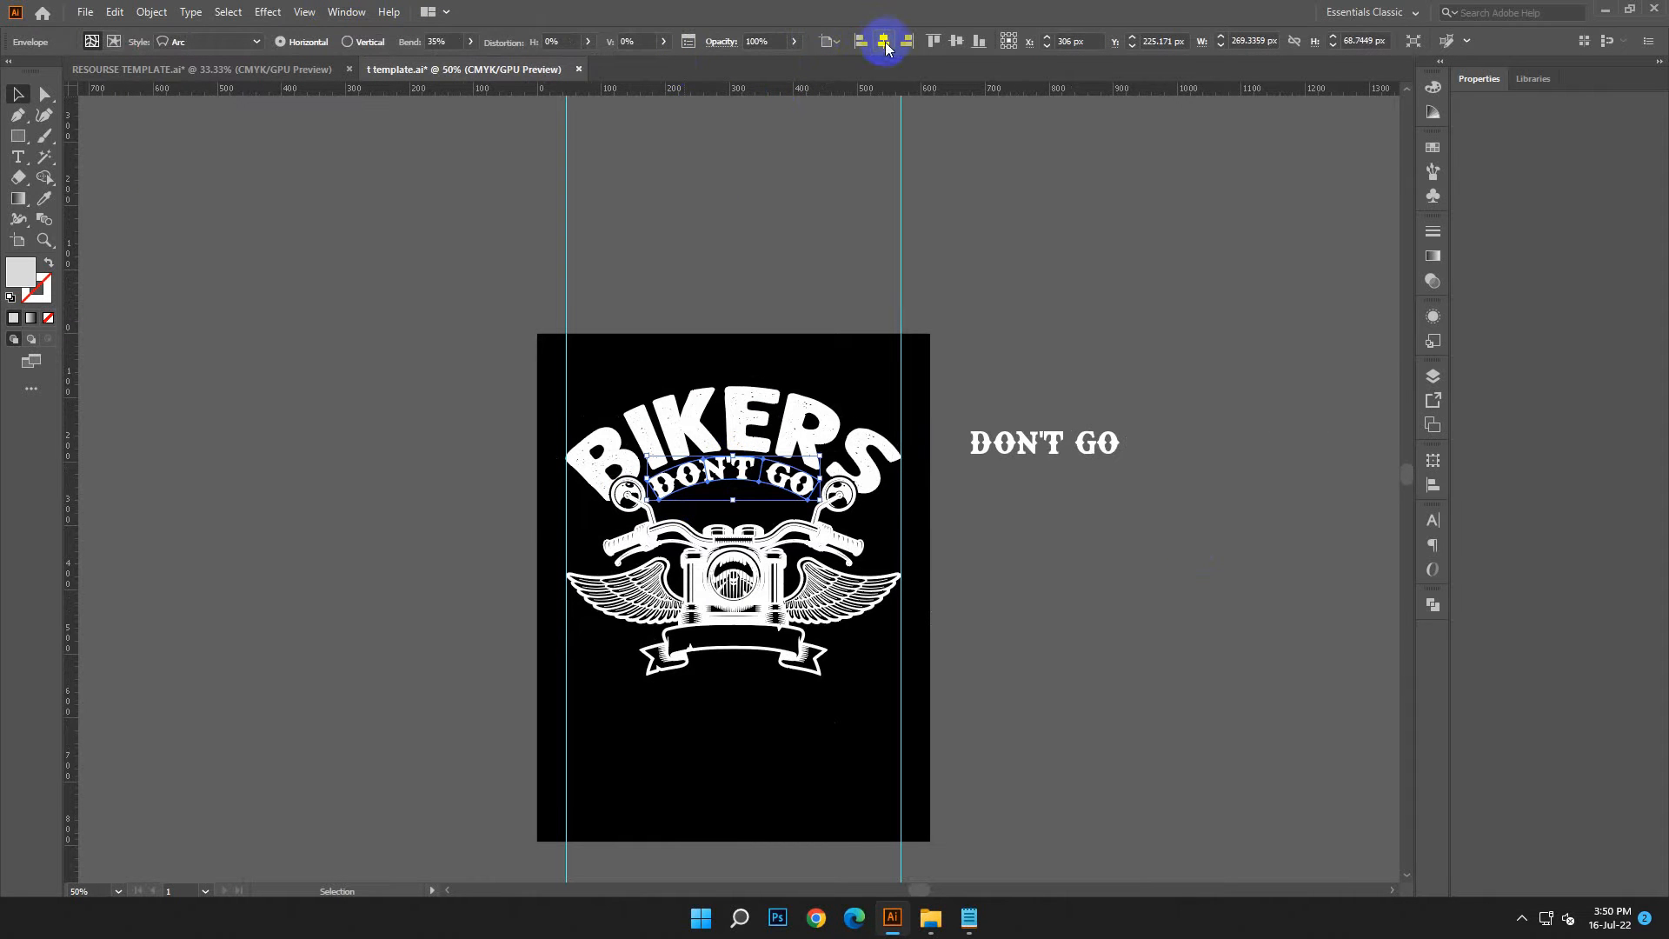
pyautogui.click(151, 12)
pyautogui.click(202, 225)
pyautogui.click(793, 551)
pyautogui.click(748, 43)
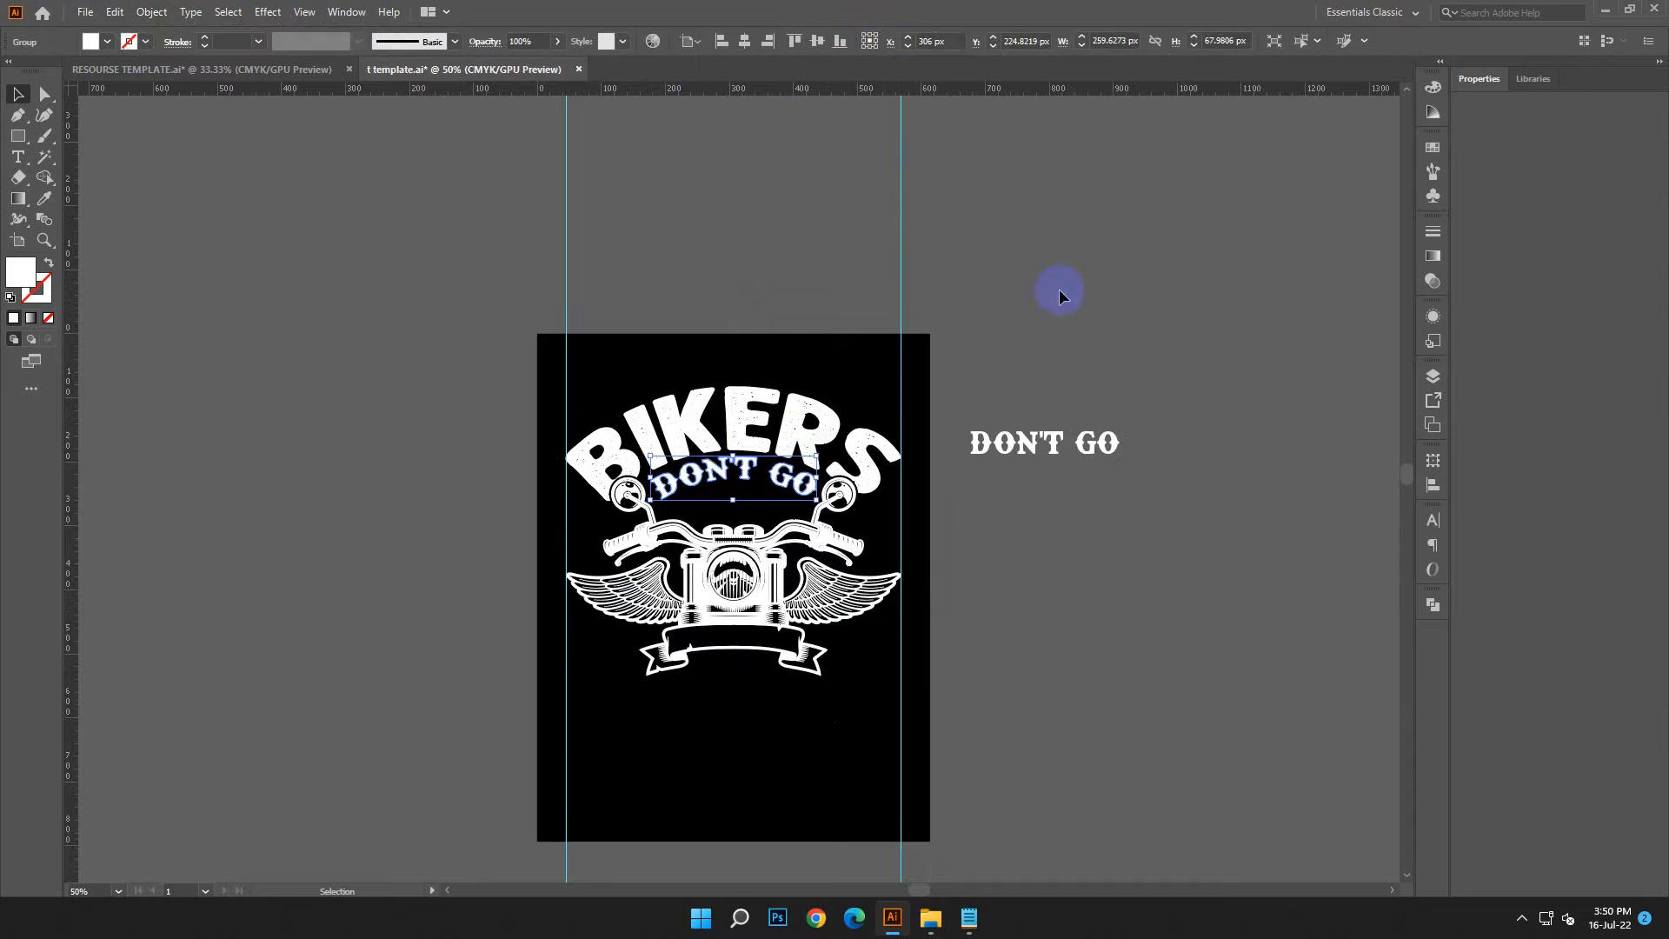
# Step: Realign the expanded DON'T GO lettering to the artboard's horizontal centre and check its spacing between the mirrors
pyautogui.click(1041, 360)
pyautogui.click(796, 470)
pyautogui.click(731, 48)
pyautogui.click(755, 160)
pyautogui.click(666, 483)
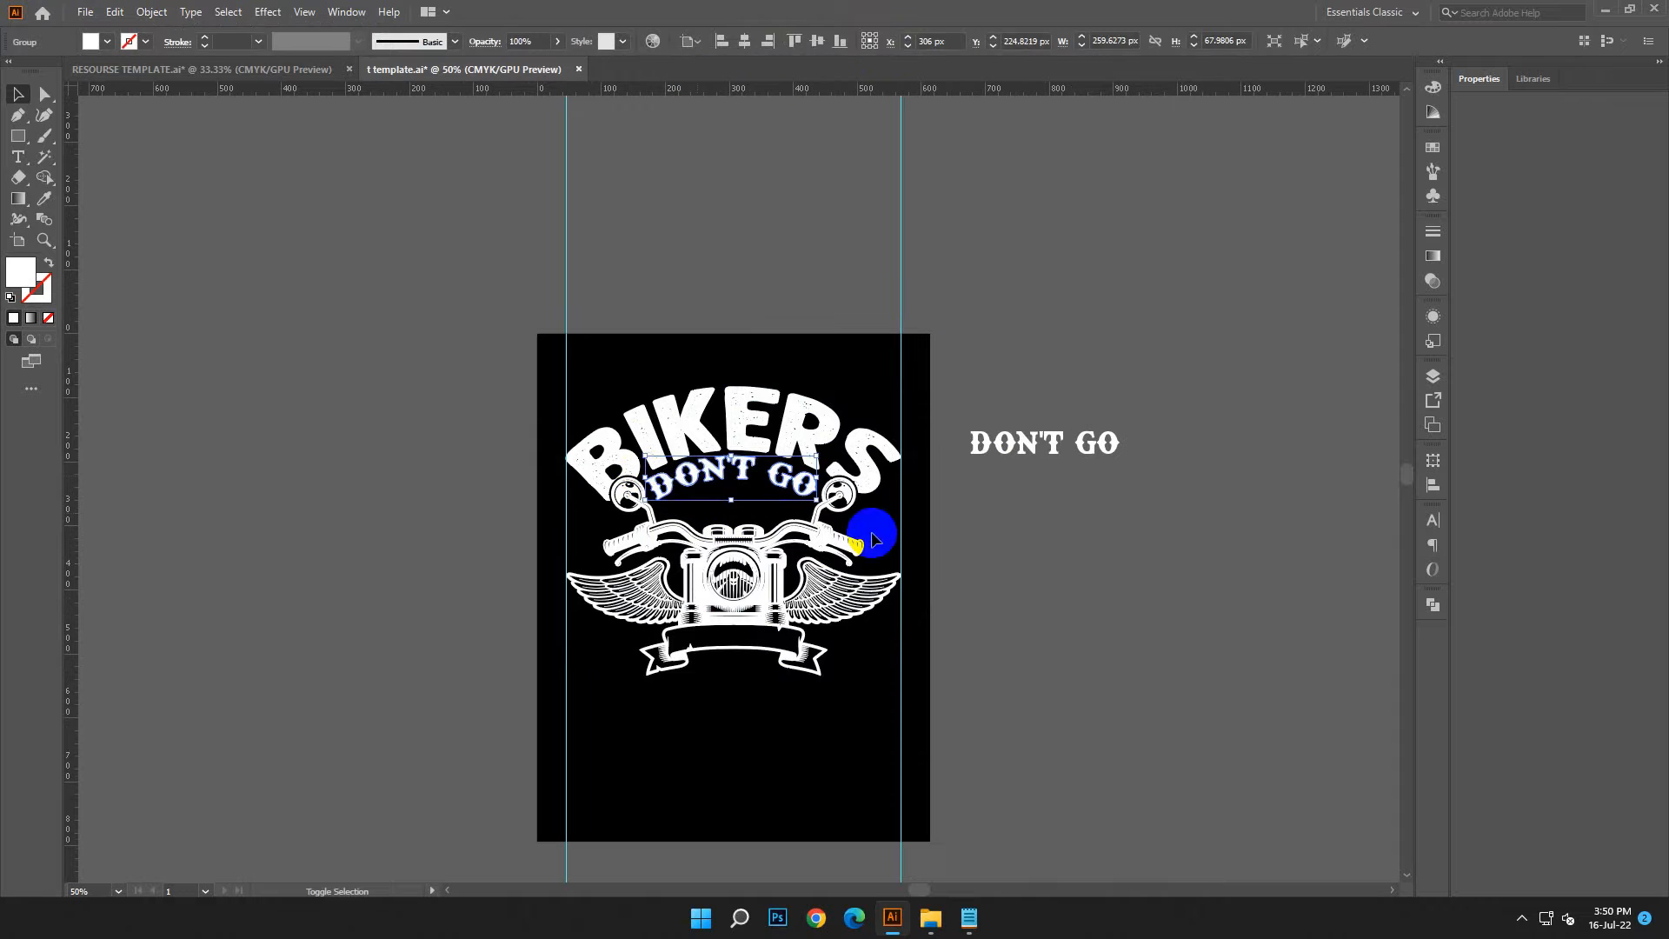
pyautogui.click(1032, 545)
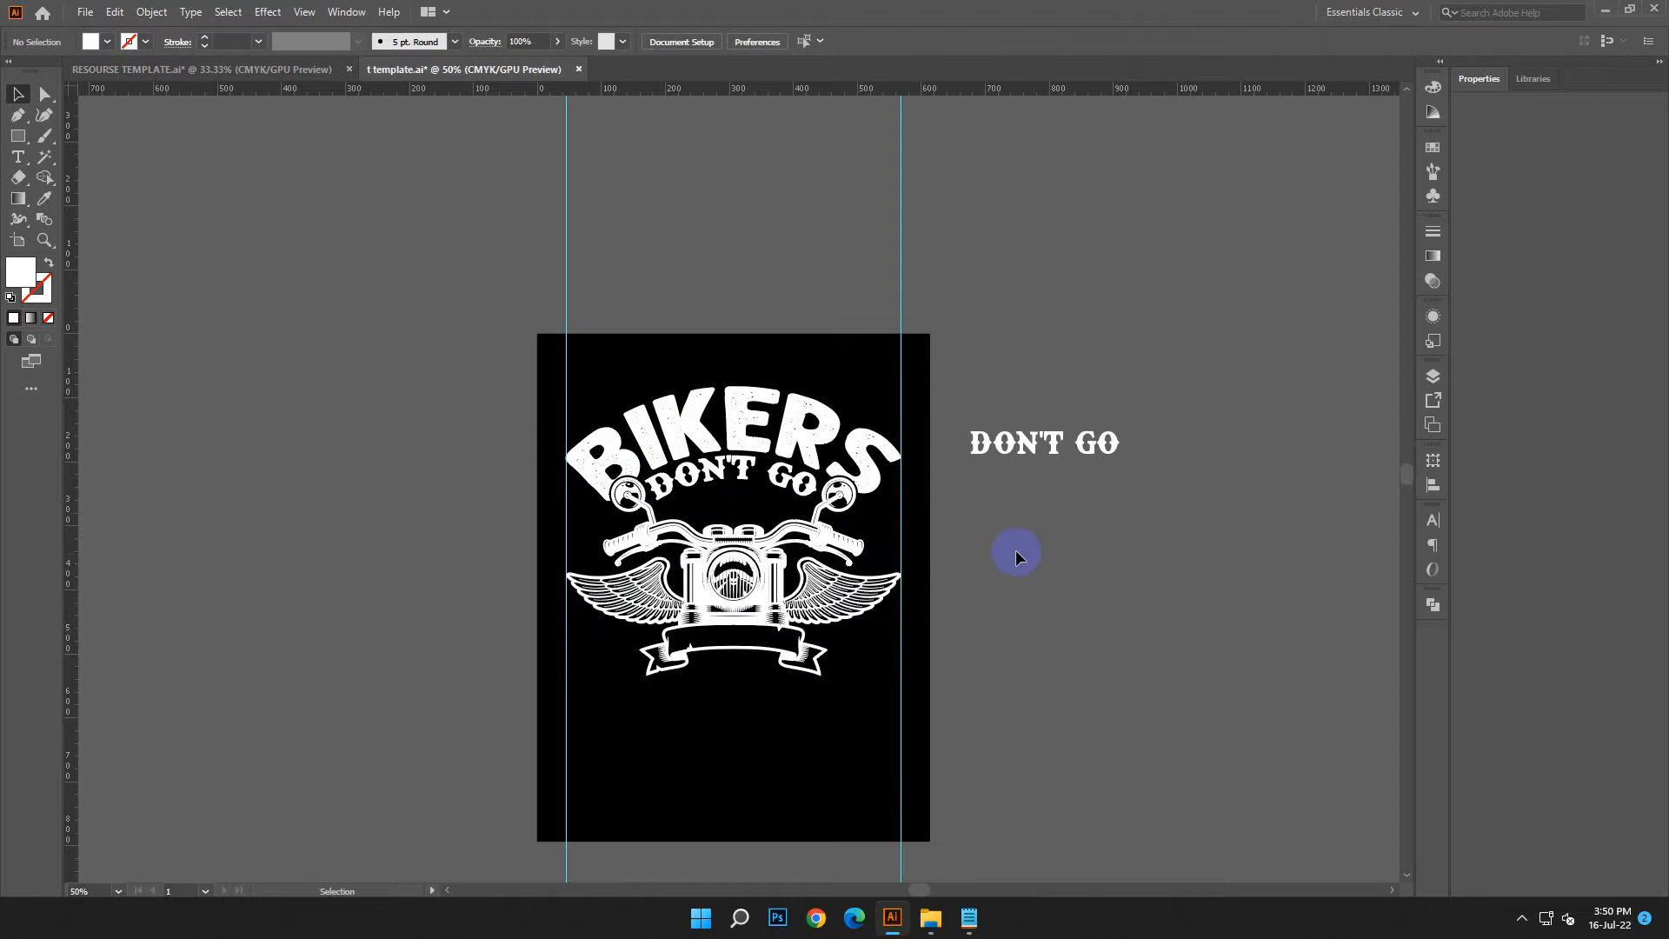
pyautogui.click(738, 491)
pyautogui.click(746, 41)
pyautogui.click(708, 264)
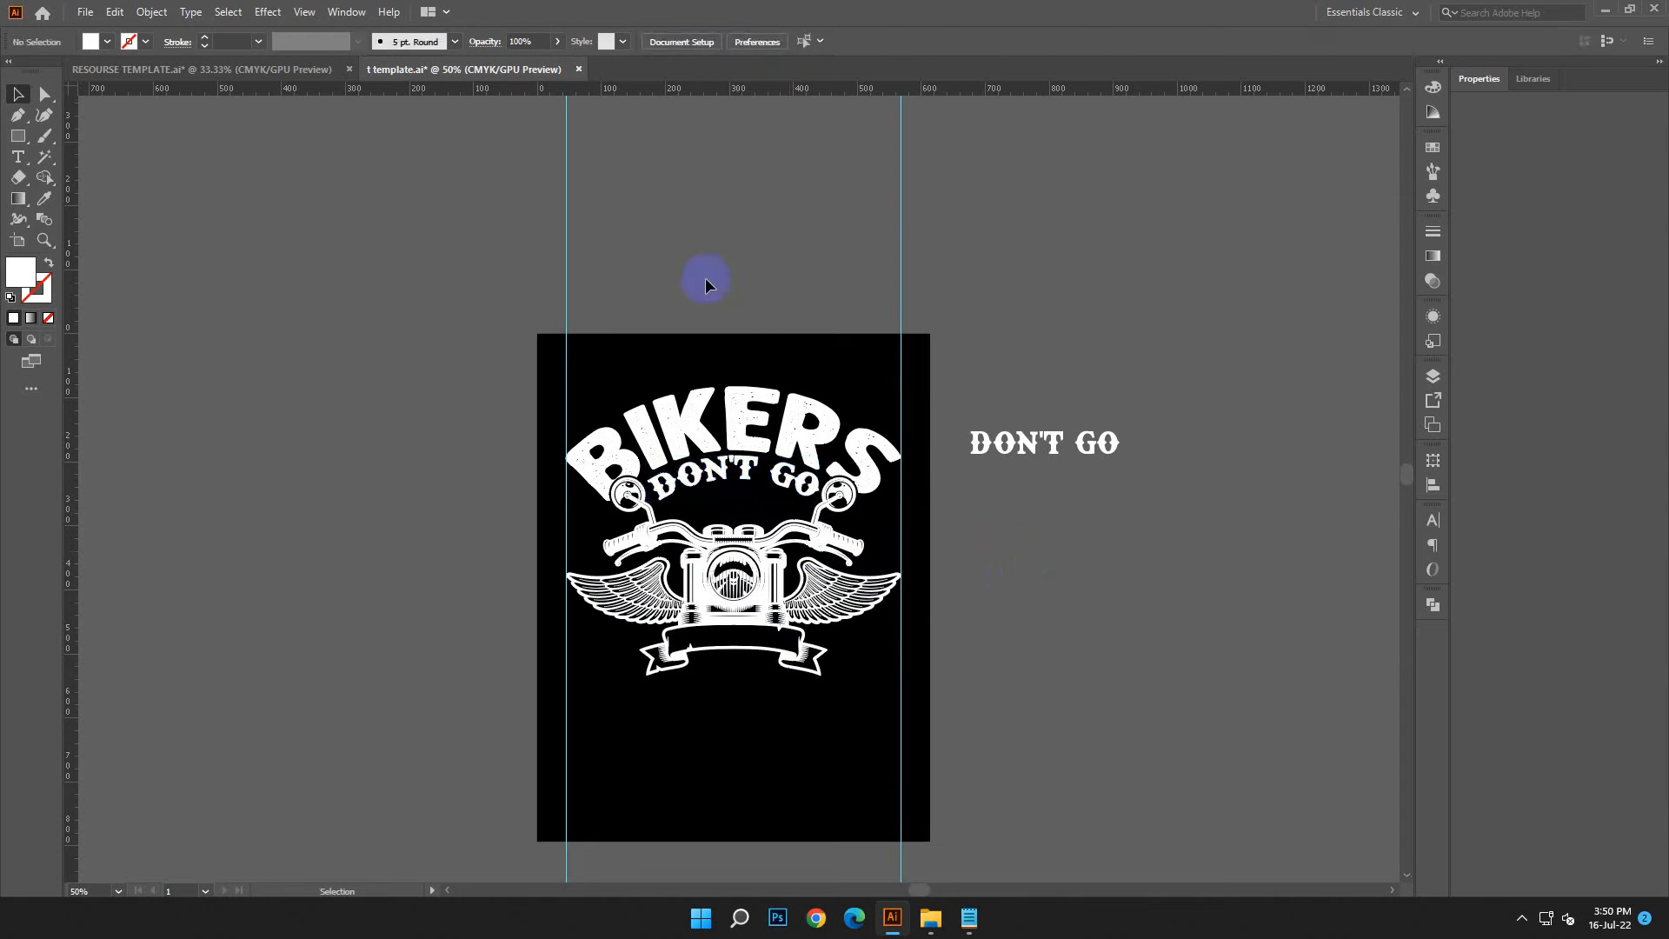
pyautogui.hotkey('ctrl', '=')
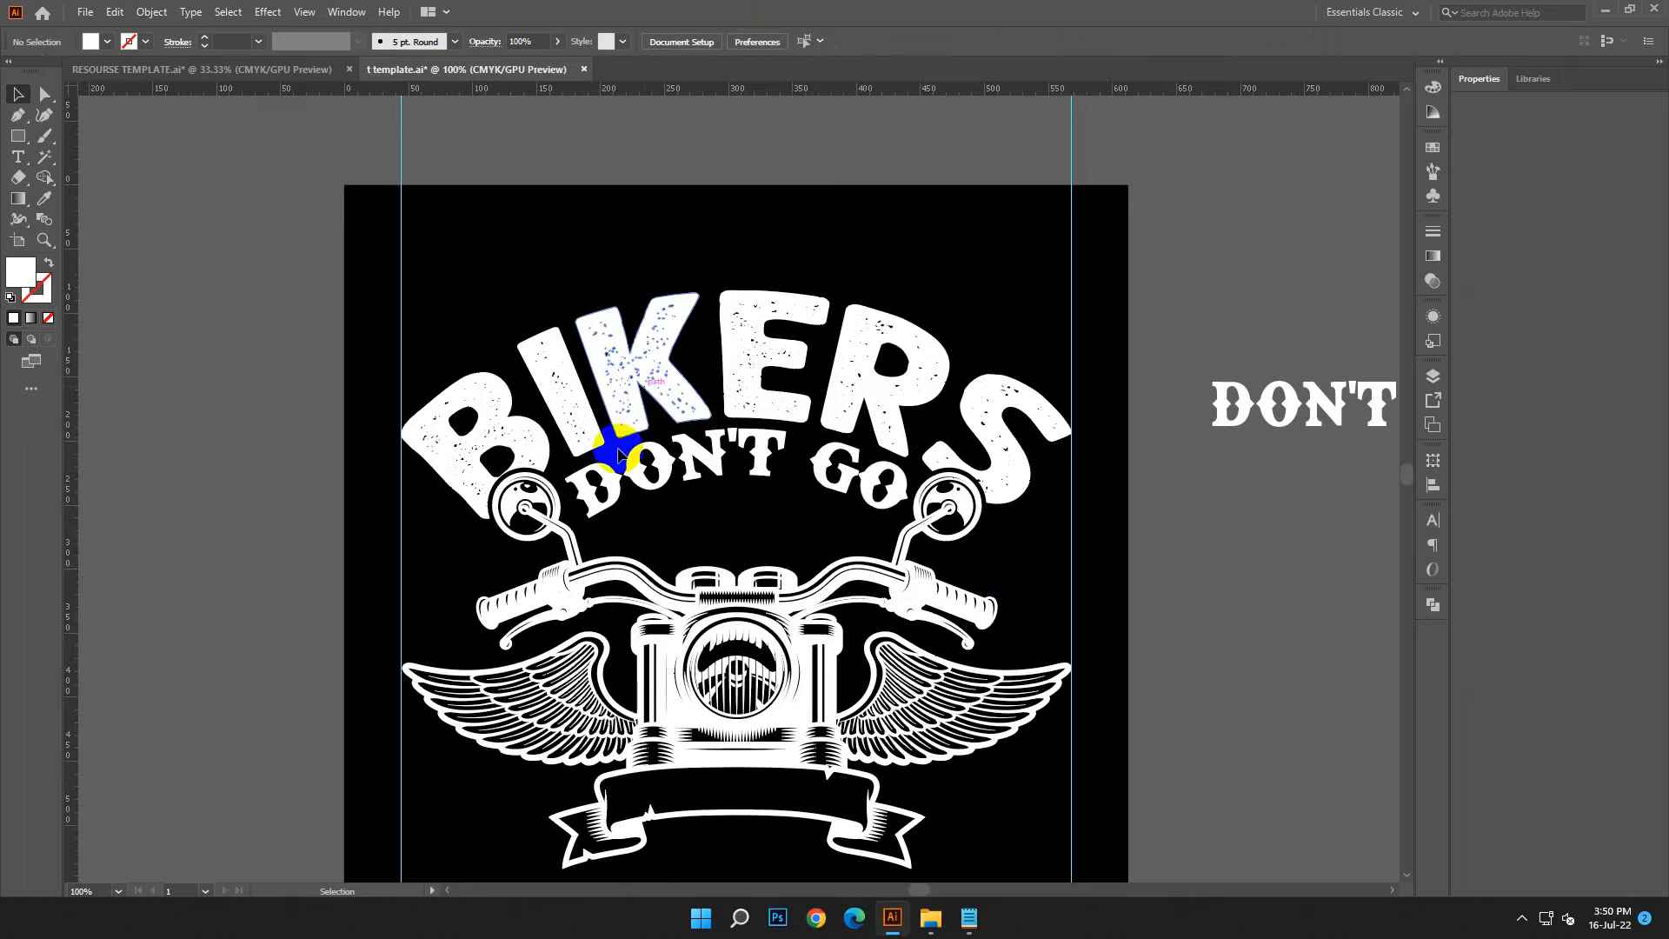
pyautogui.click(572, 487)
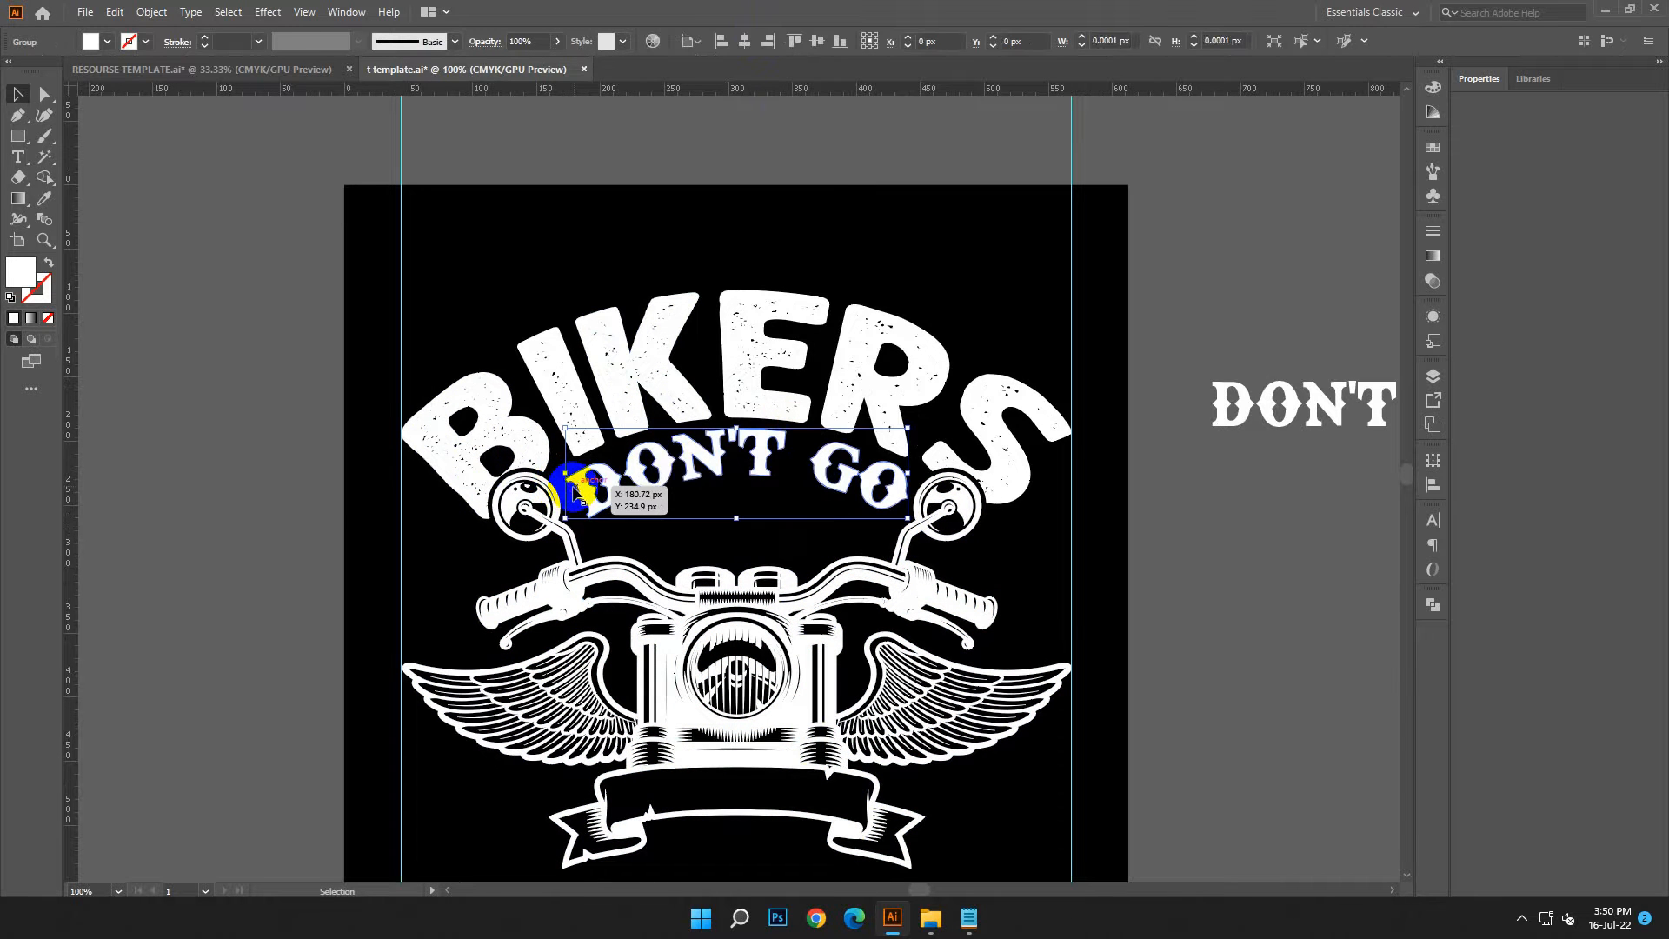
pyautogui.click(1264, 644)
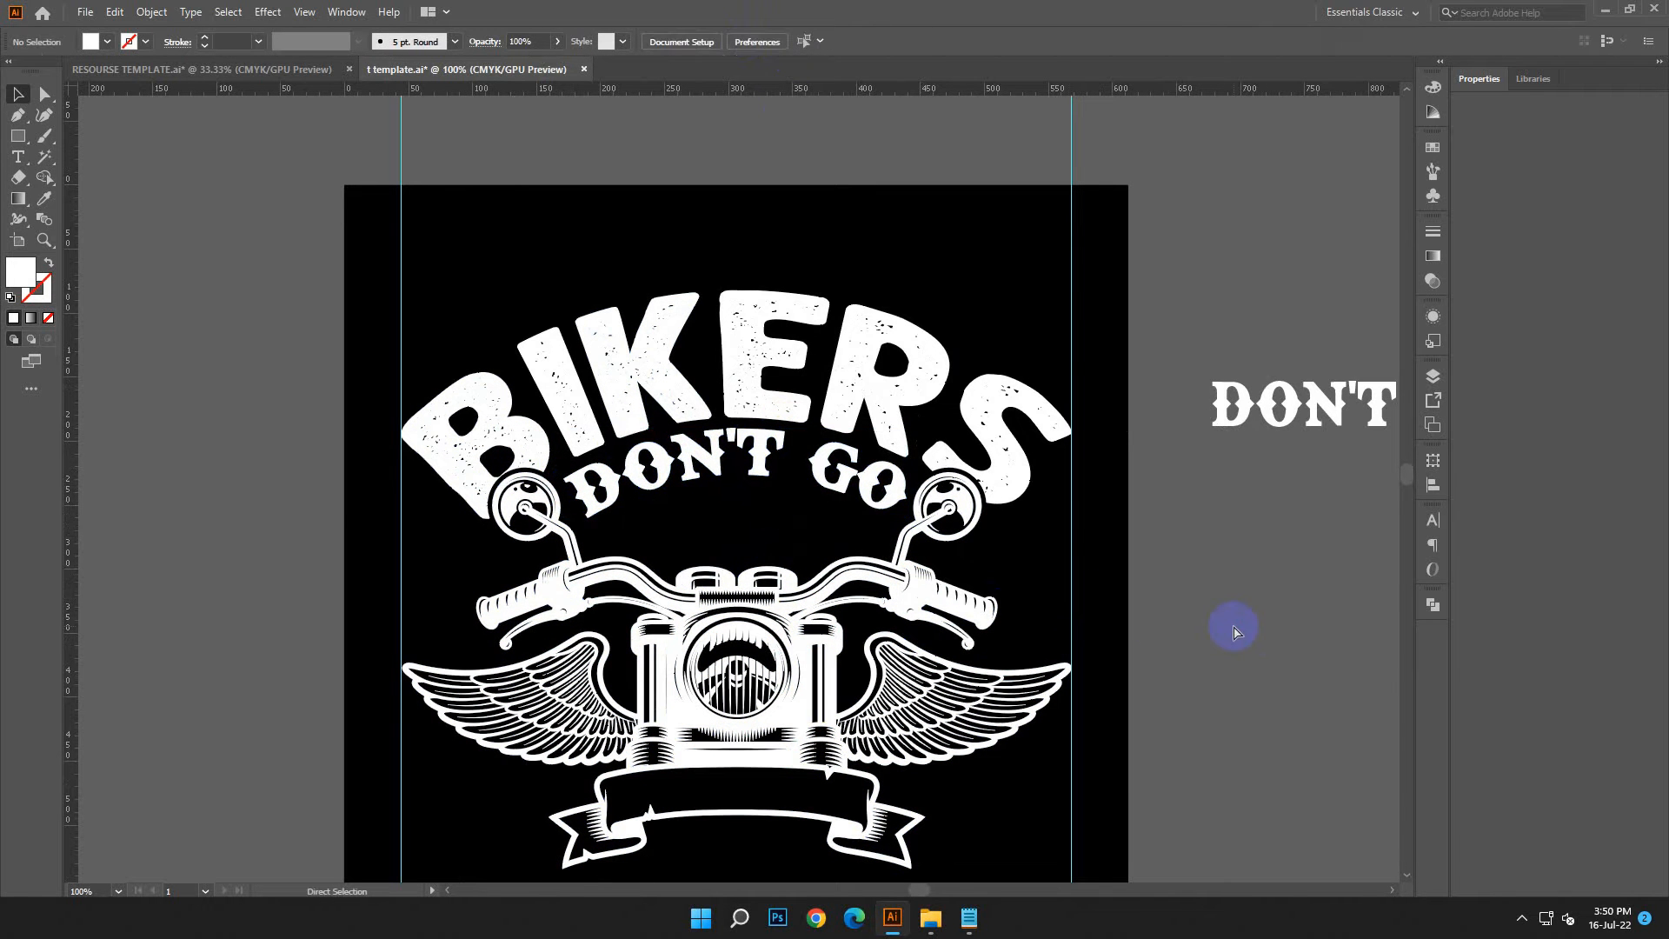
# Step: Select the spare DON'T GO text beside the artboard and copy the word GREY from the Notepad notes
pyautogui.hotkey('ctrl', '-')
pyautogui.moveTo(919, 742); pyautogui.dragTo(944, 636)
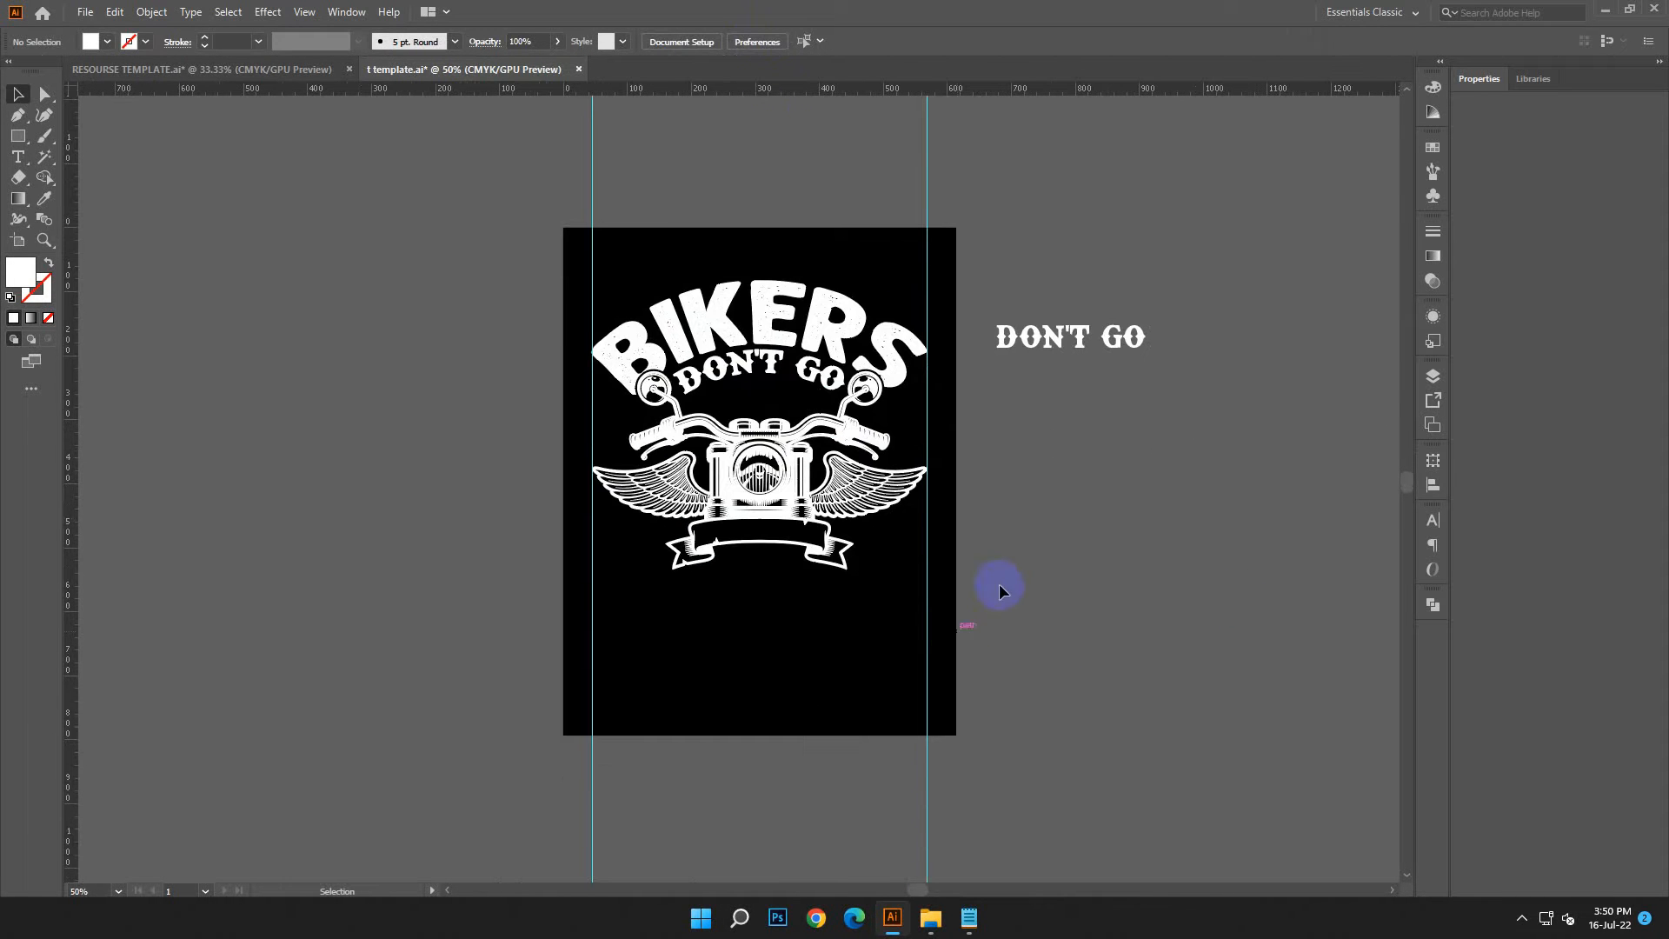
pyautogui.click(1040, 365)
pyautogui.click(967, 914)
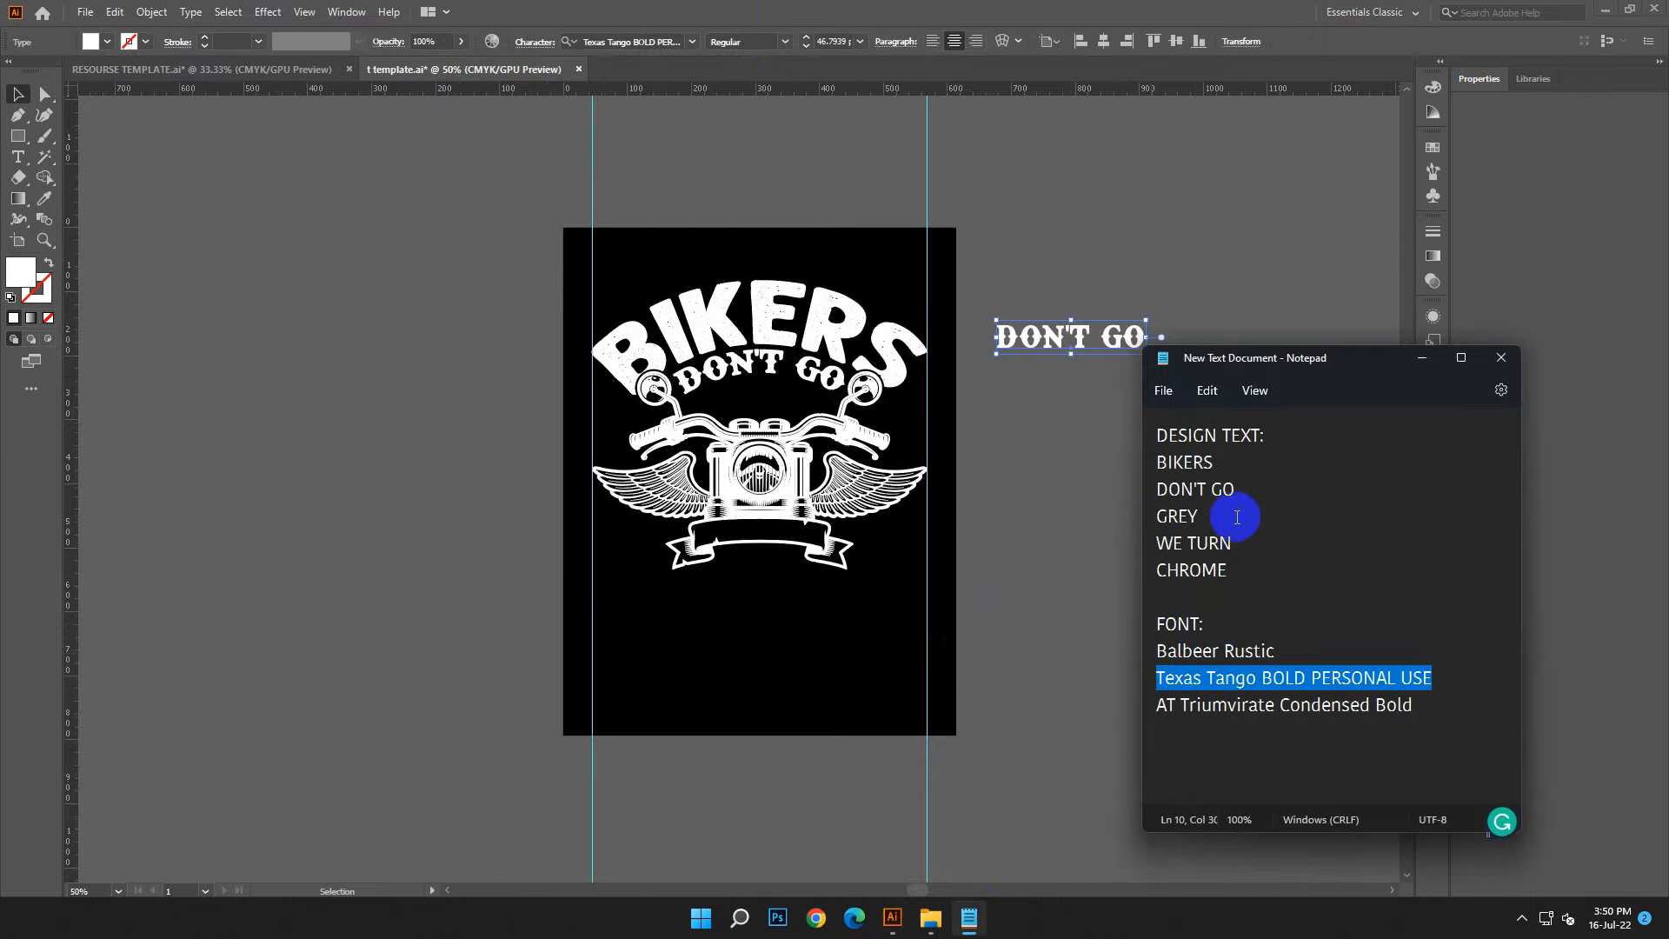
pyautogui.moveTo(1239, 520); pyautogui.dragTo(1136, 513)
pyautogui.rightClick(1181, 547)
pyautogui.click(1240, 618)
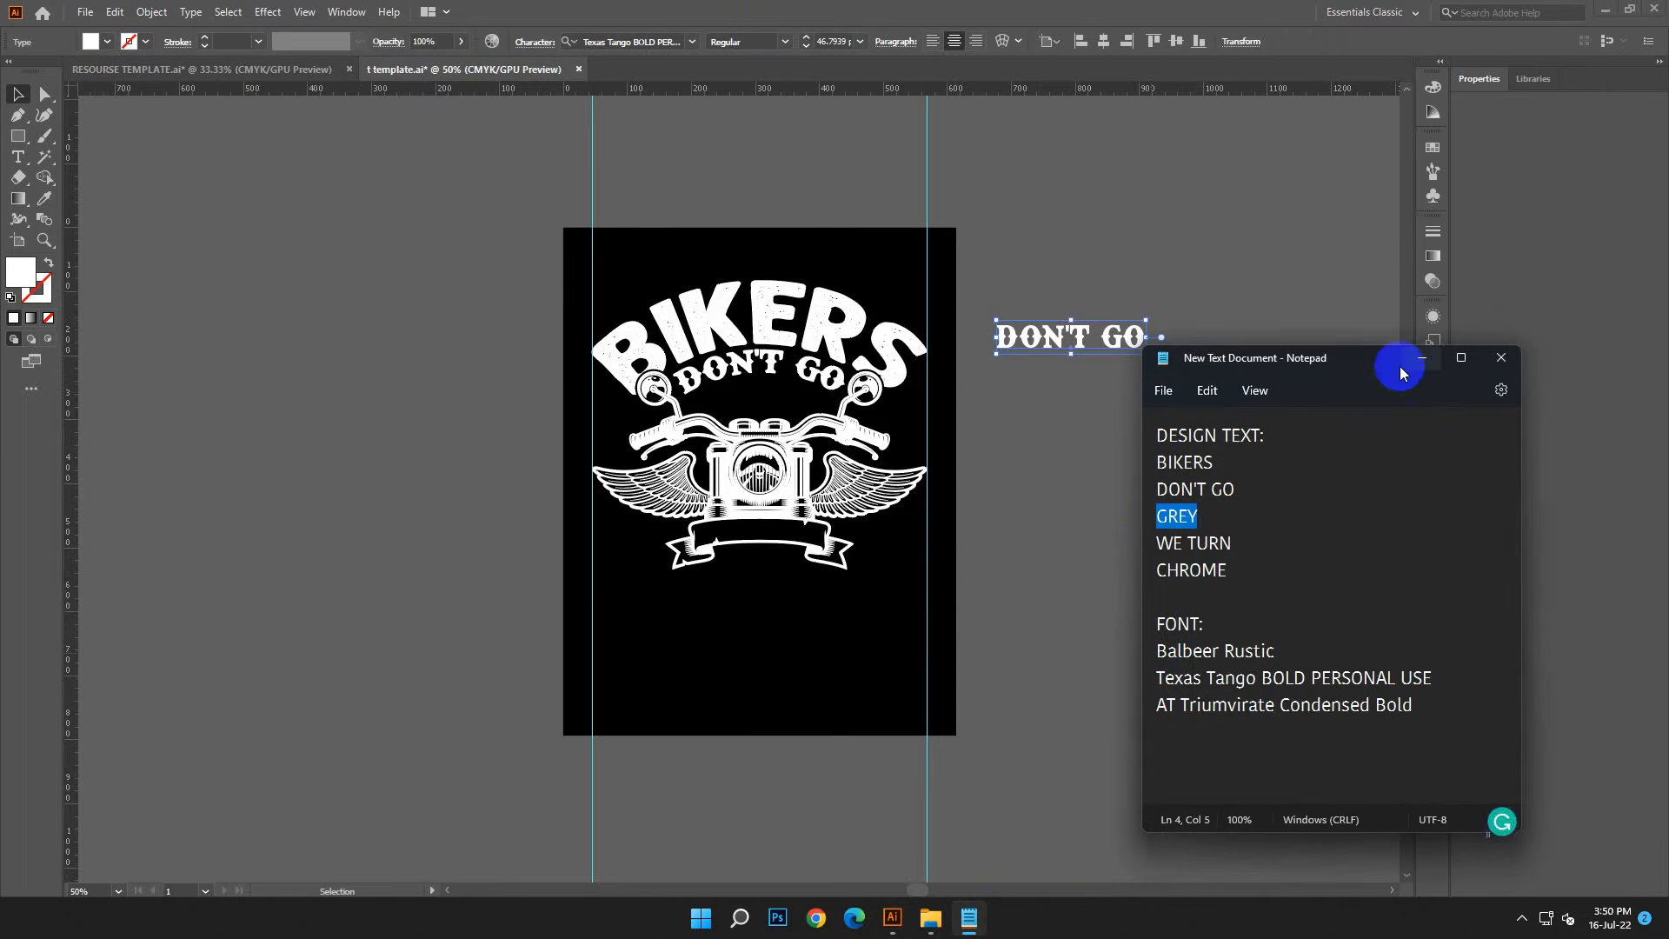
pyautogui.click(1421, 359)
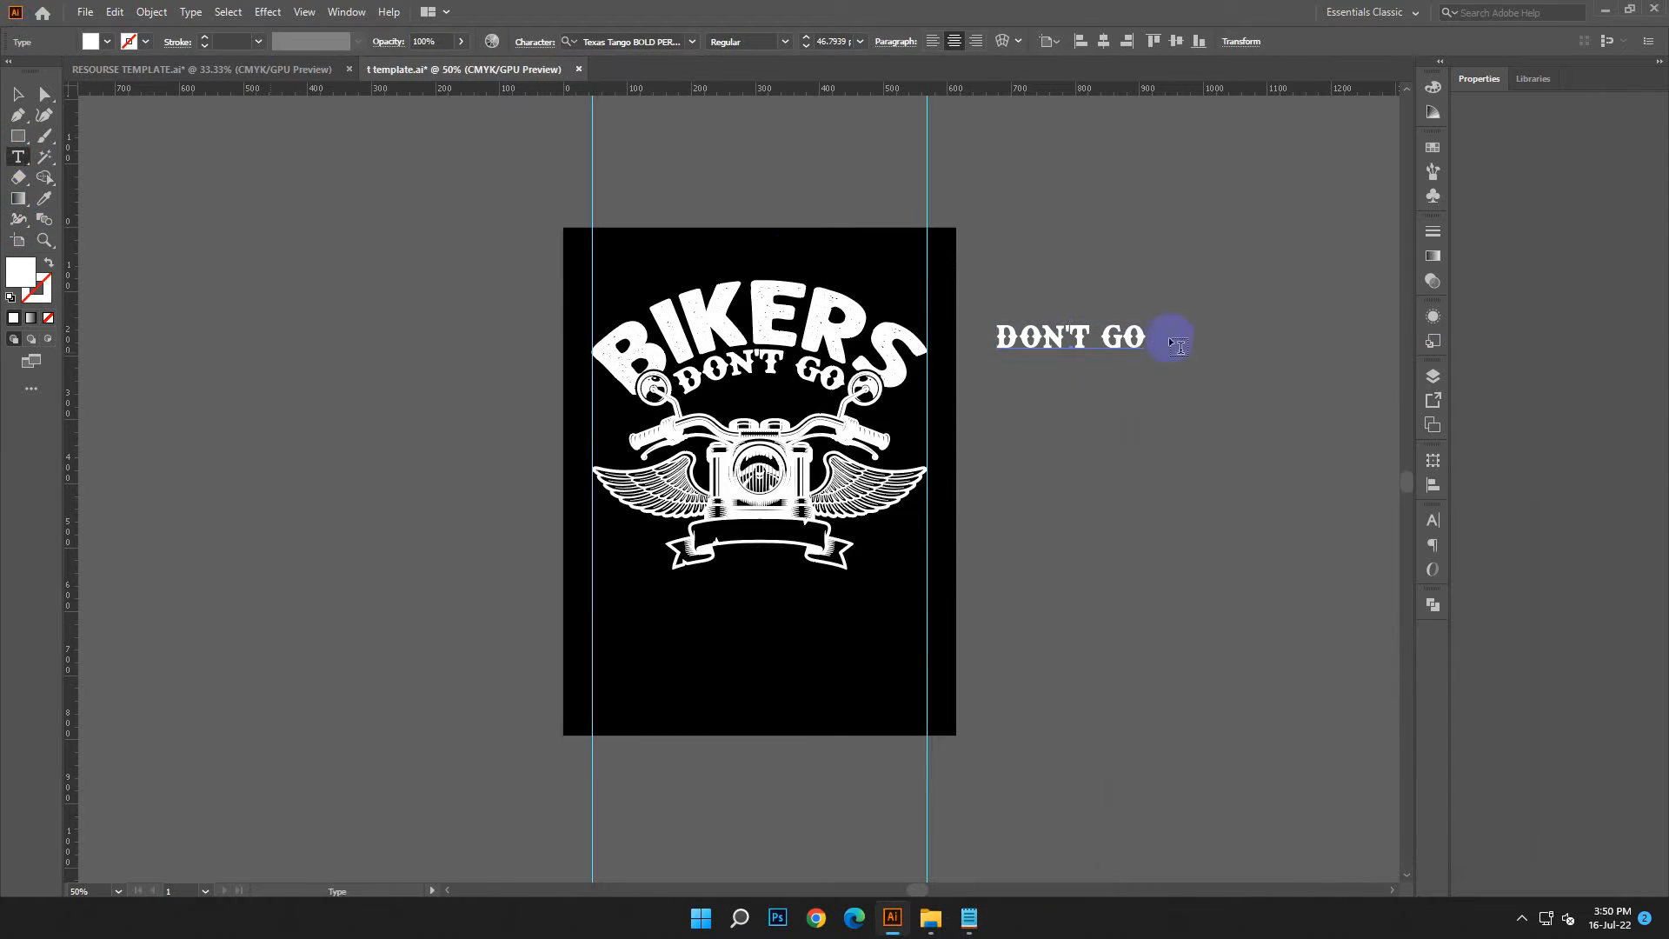
# Step: Replace the spare DON'T GO text with GREY and place it, enlarged to about 52.7 pt, below the arched DON'T GO
pyautogui.moveTo(1142, 335); pyautogui.dragTo(977, 330)
pyautogui.click(113, 12)
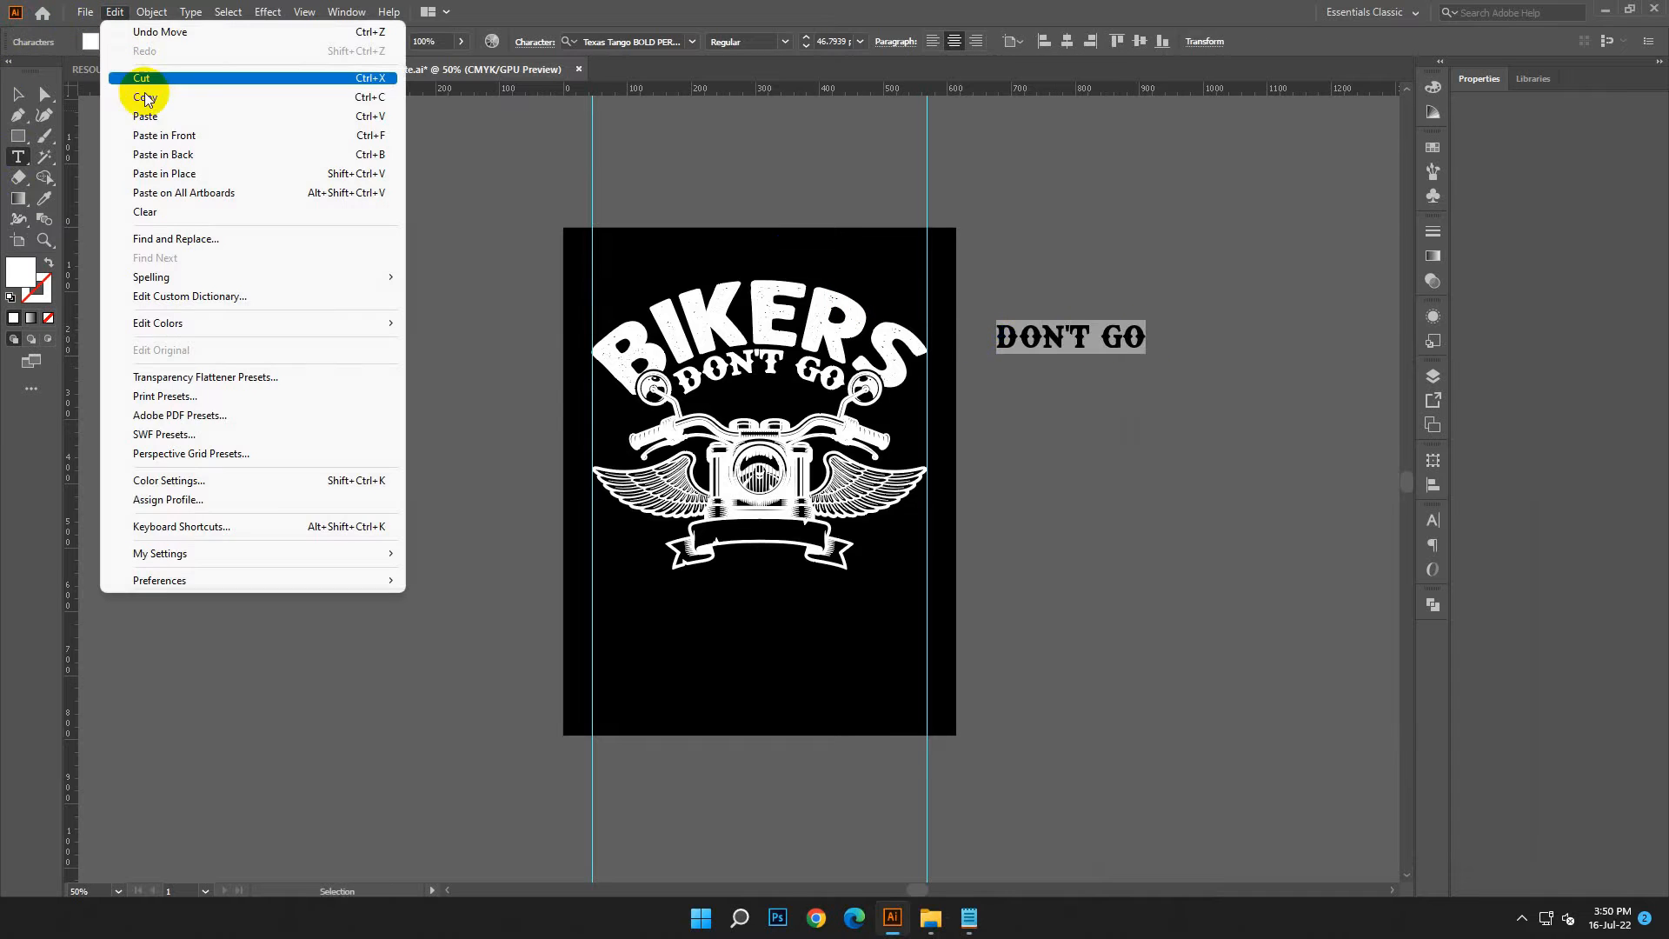
pyautogui.click(146, 117)
pyautogui.click(19, 96)
pyautogui.click(1225, 511)
pyautogui.moveTo(1082, 341); pyautogui.dragTo(757, 386)
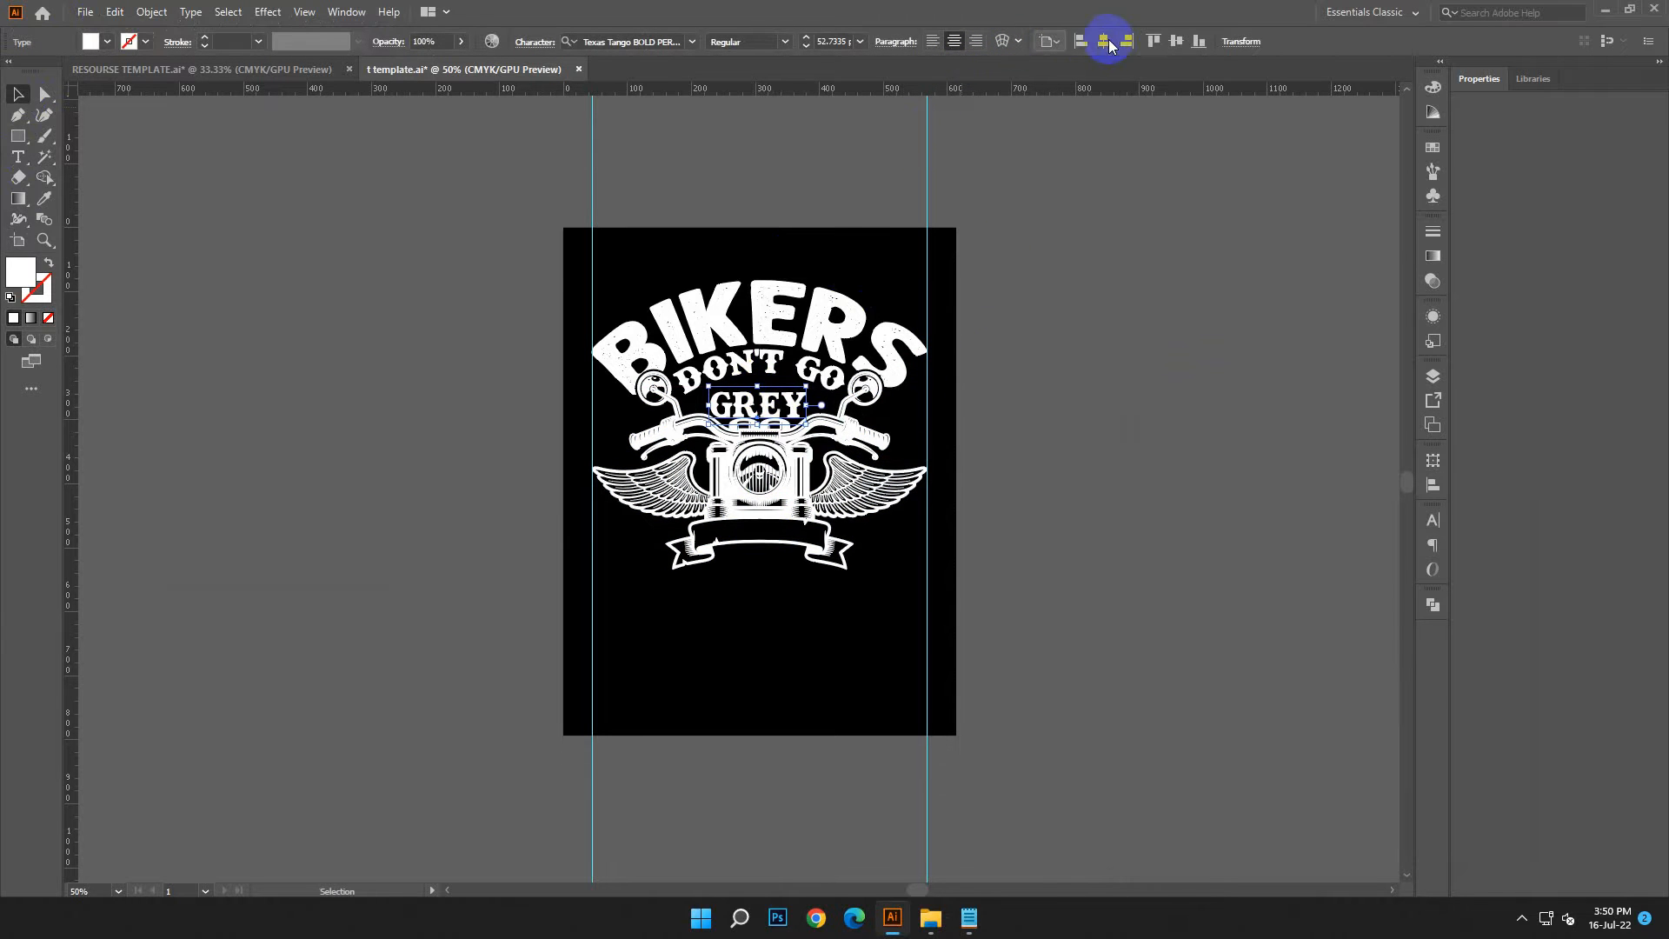
# Step: Warp the GREY text with the horizontal Arc Upper style and a 24% bend
pyautogui.click(1002, 43)
pyautogui.click(1372, 502)
pyautogui.click(1356, 556)
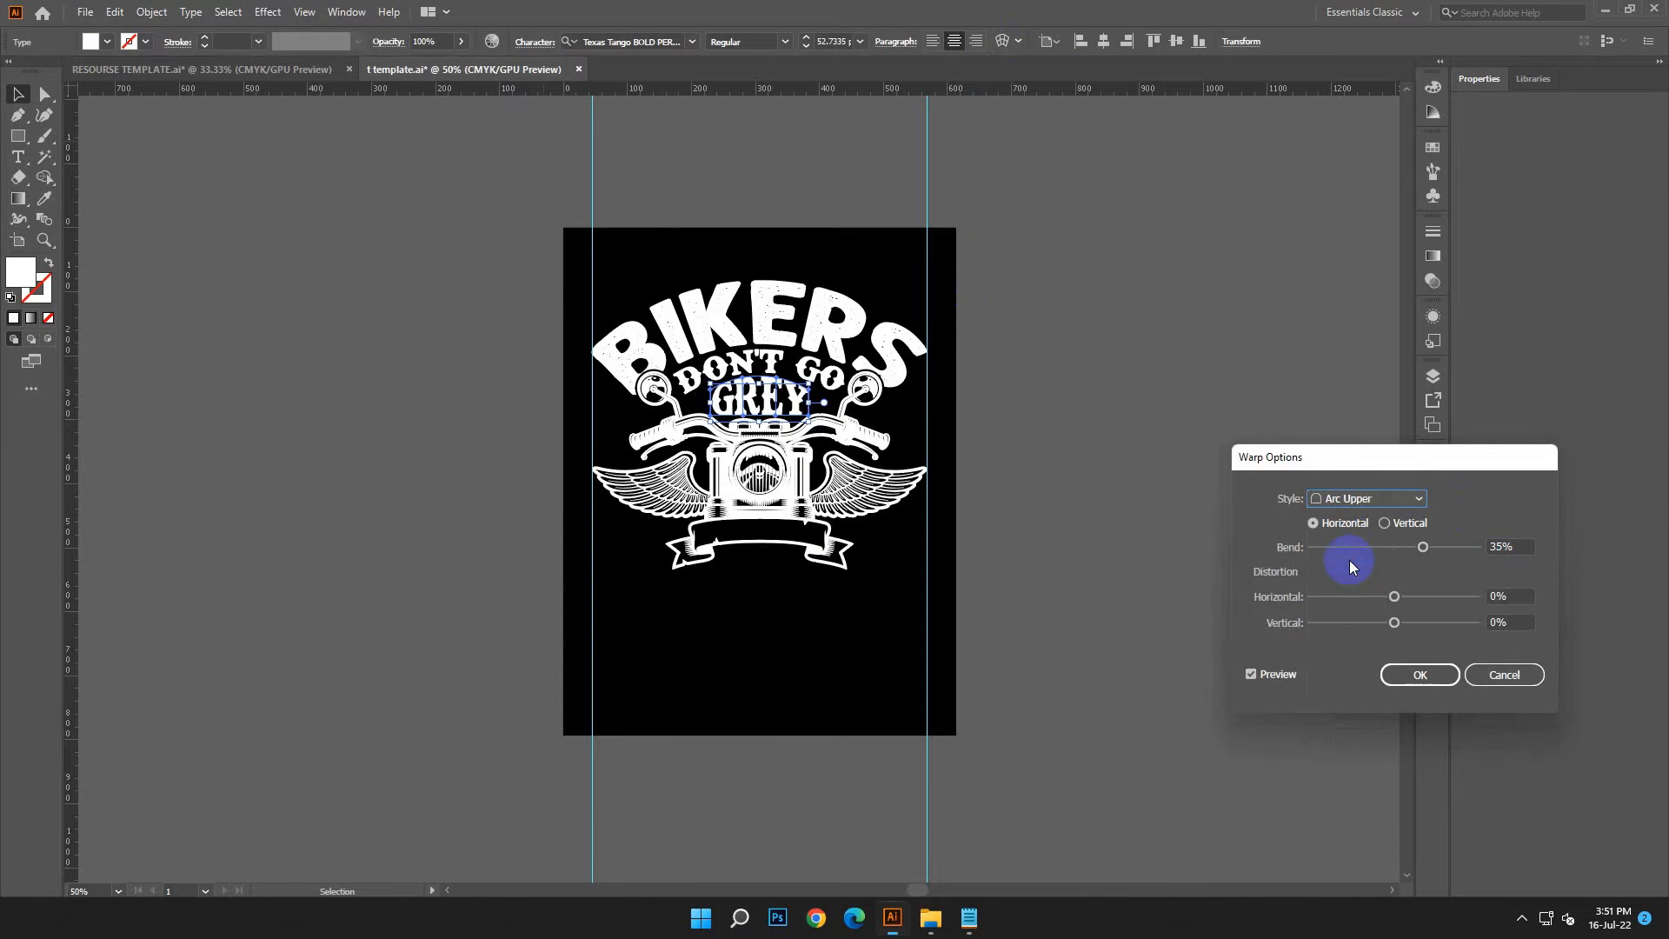
pyautogui.write('24')
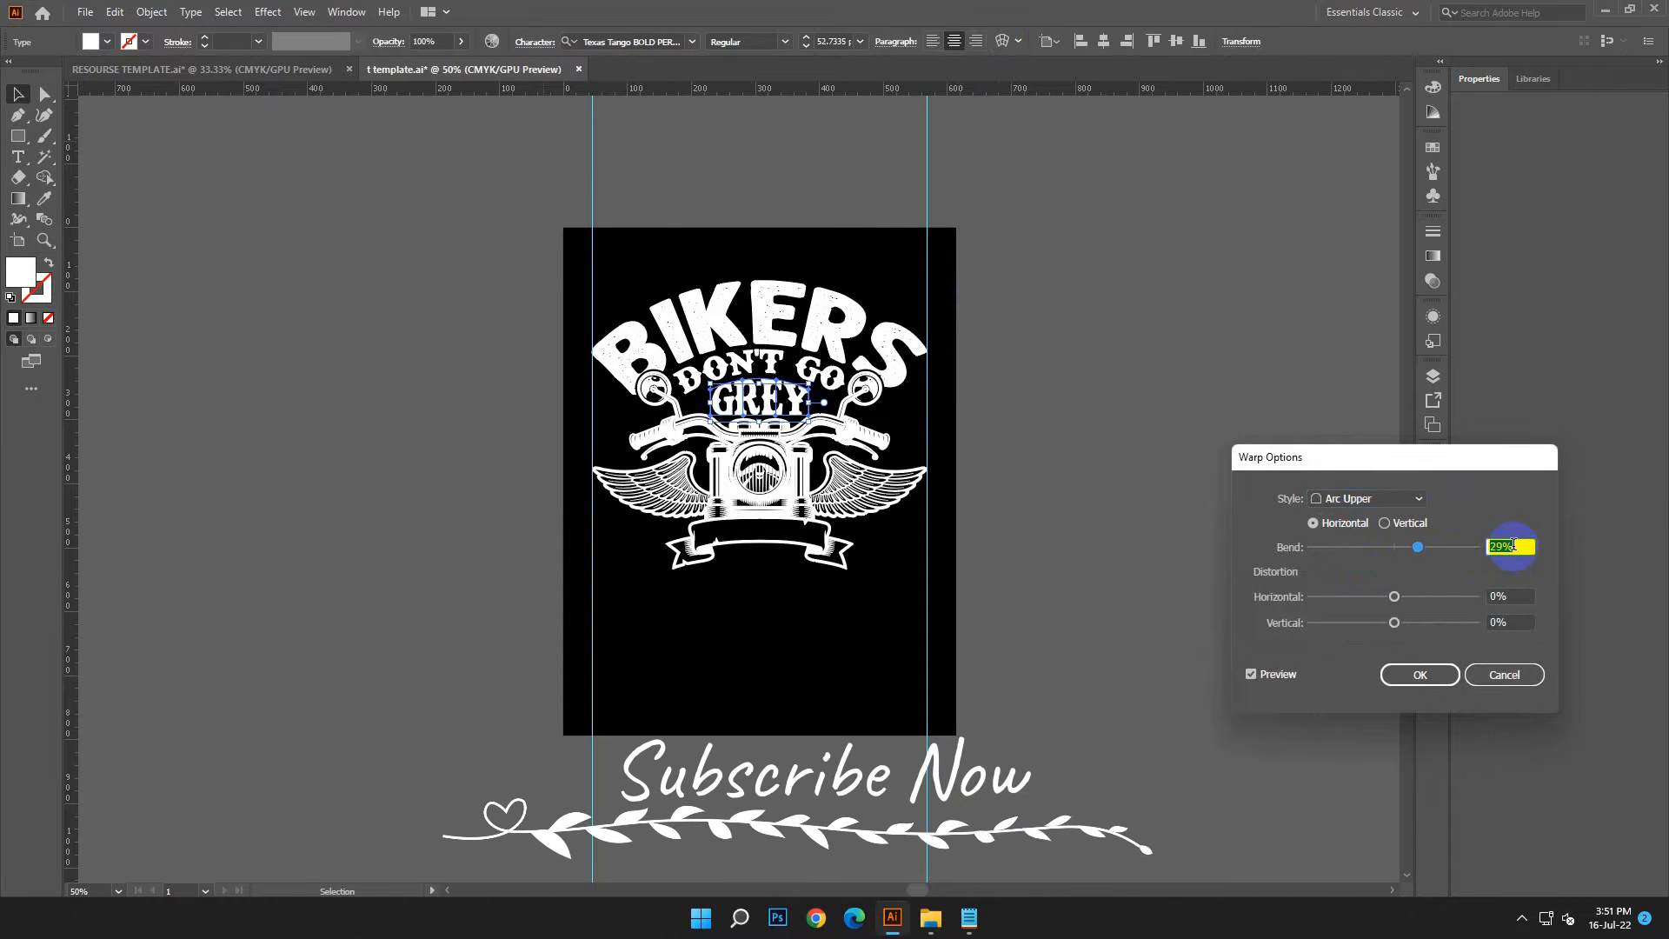
pyautogui.click(1426, 682)
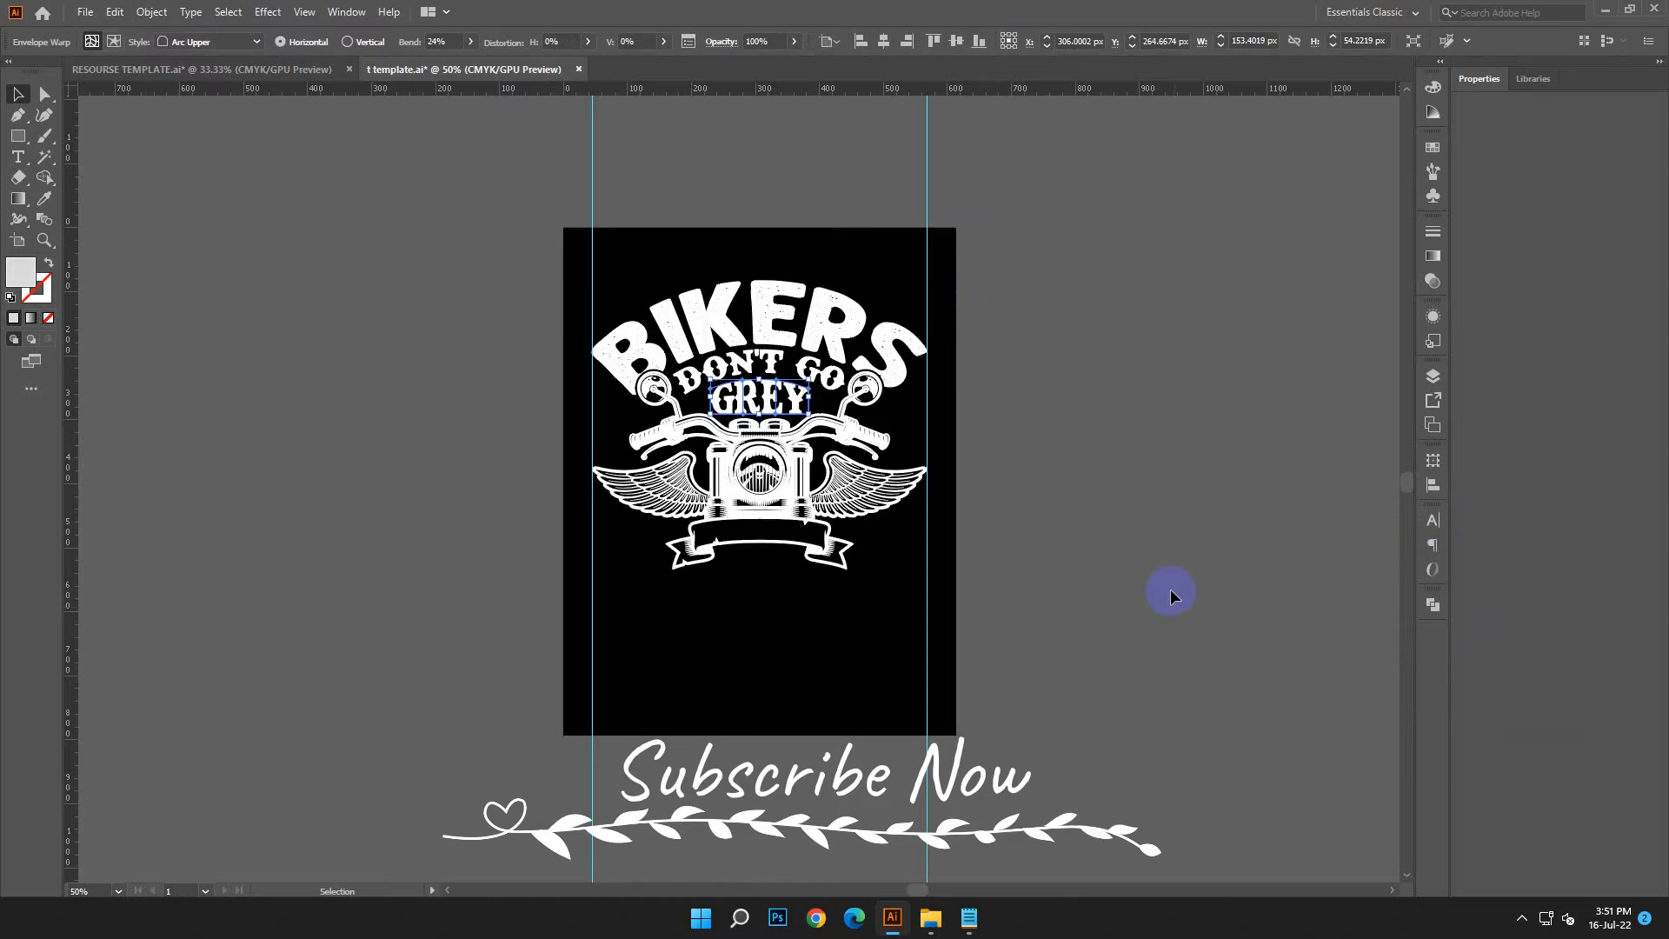
# Step: Expand the warped GREY text's object and fill, and centre the lettering horizontally on the artboard
pyautogui.scroll(-1, 1009, 485)
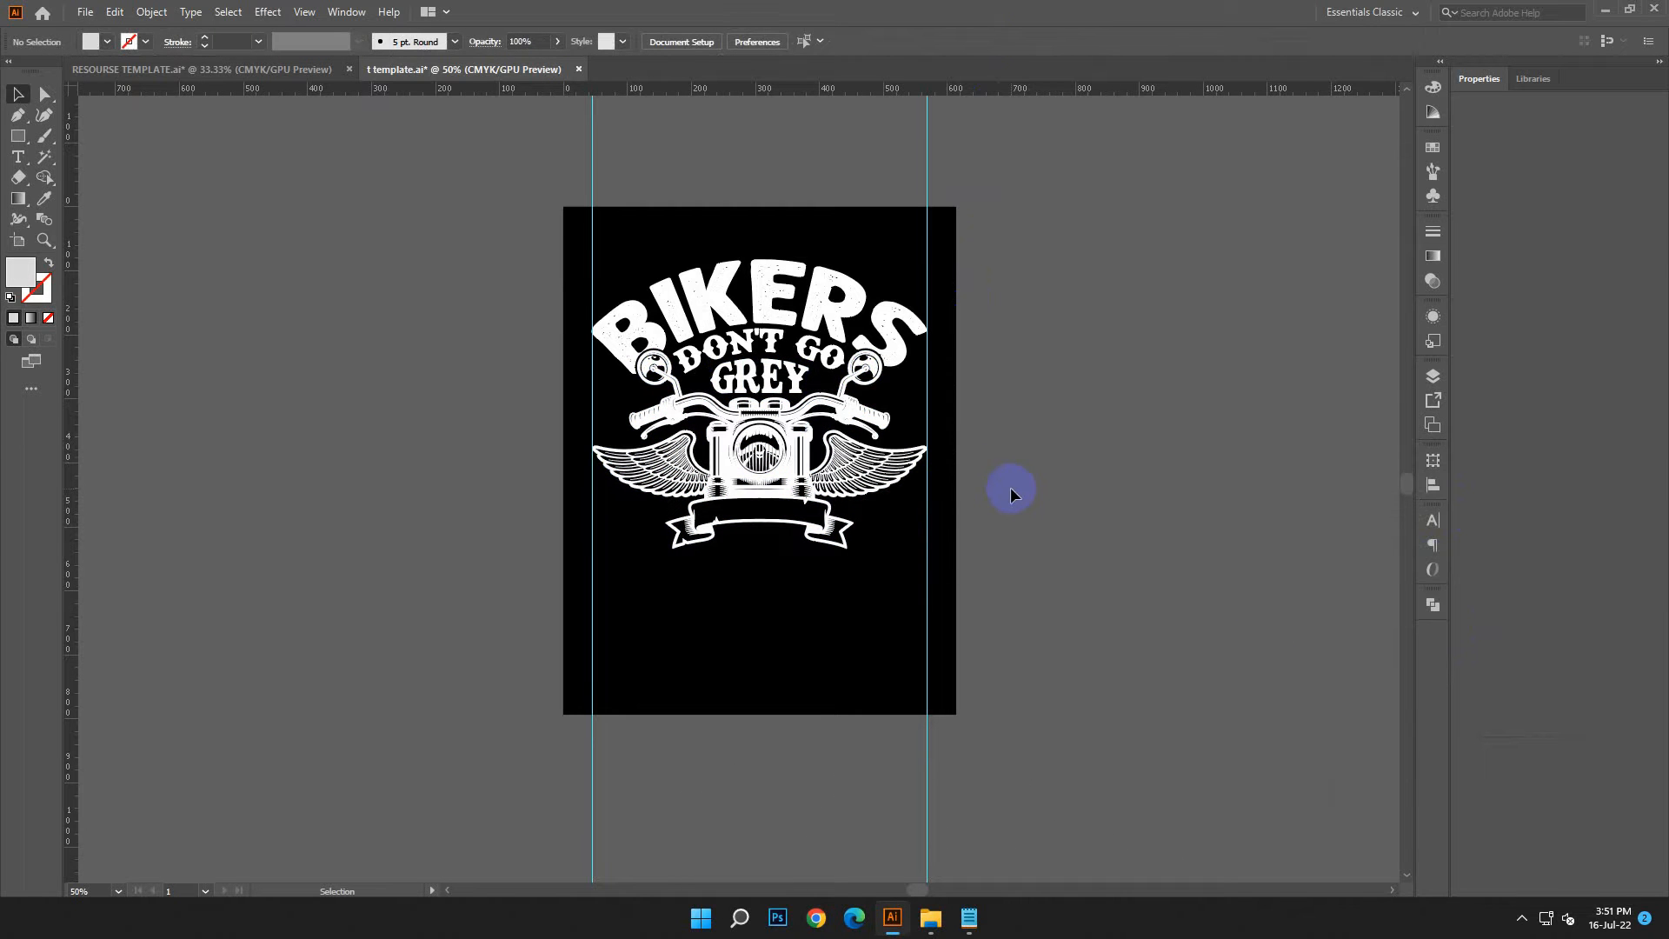
pyautogui.scroll(-3, 1001, 480)
pyautogui.click(759, 274)
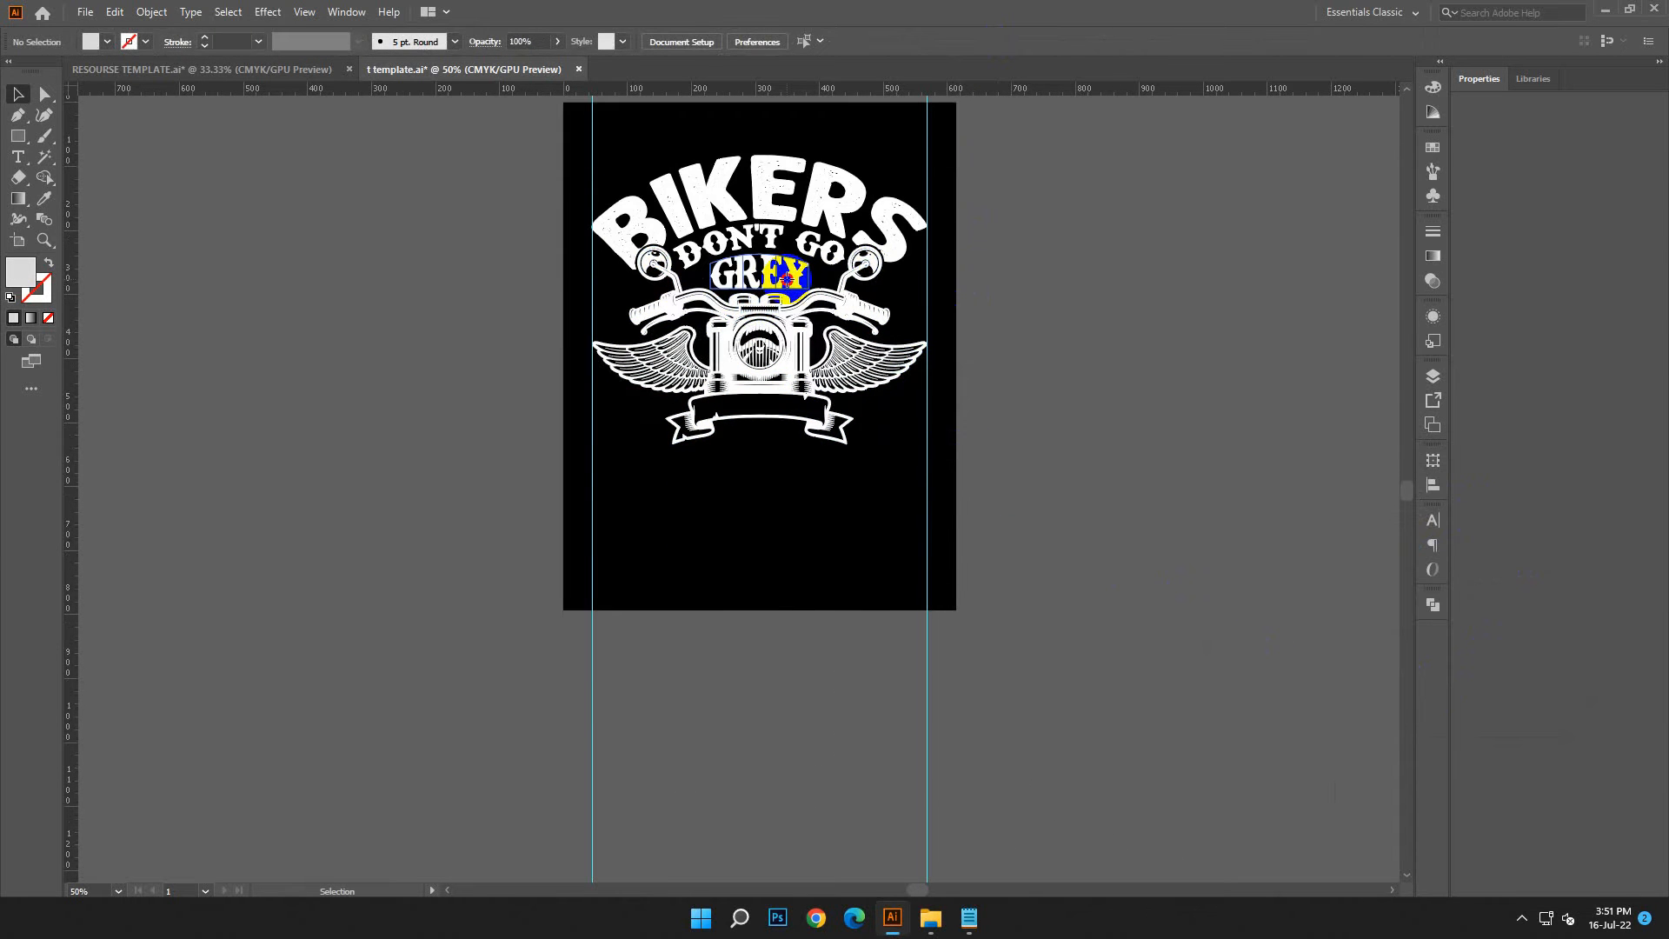
pyautogui.click(151, 12)
pyautogui.click(184, 219)
pyautogui.click(796, 554)
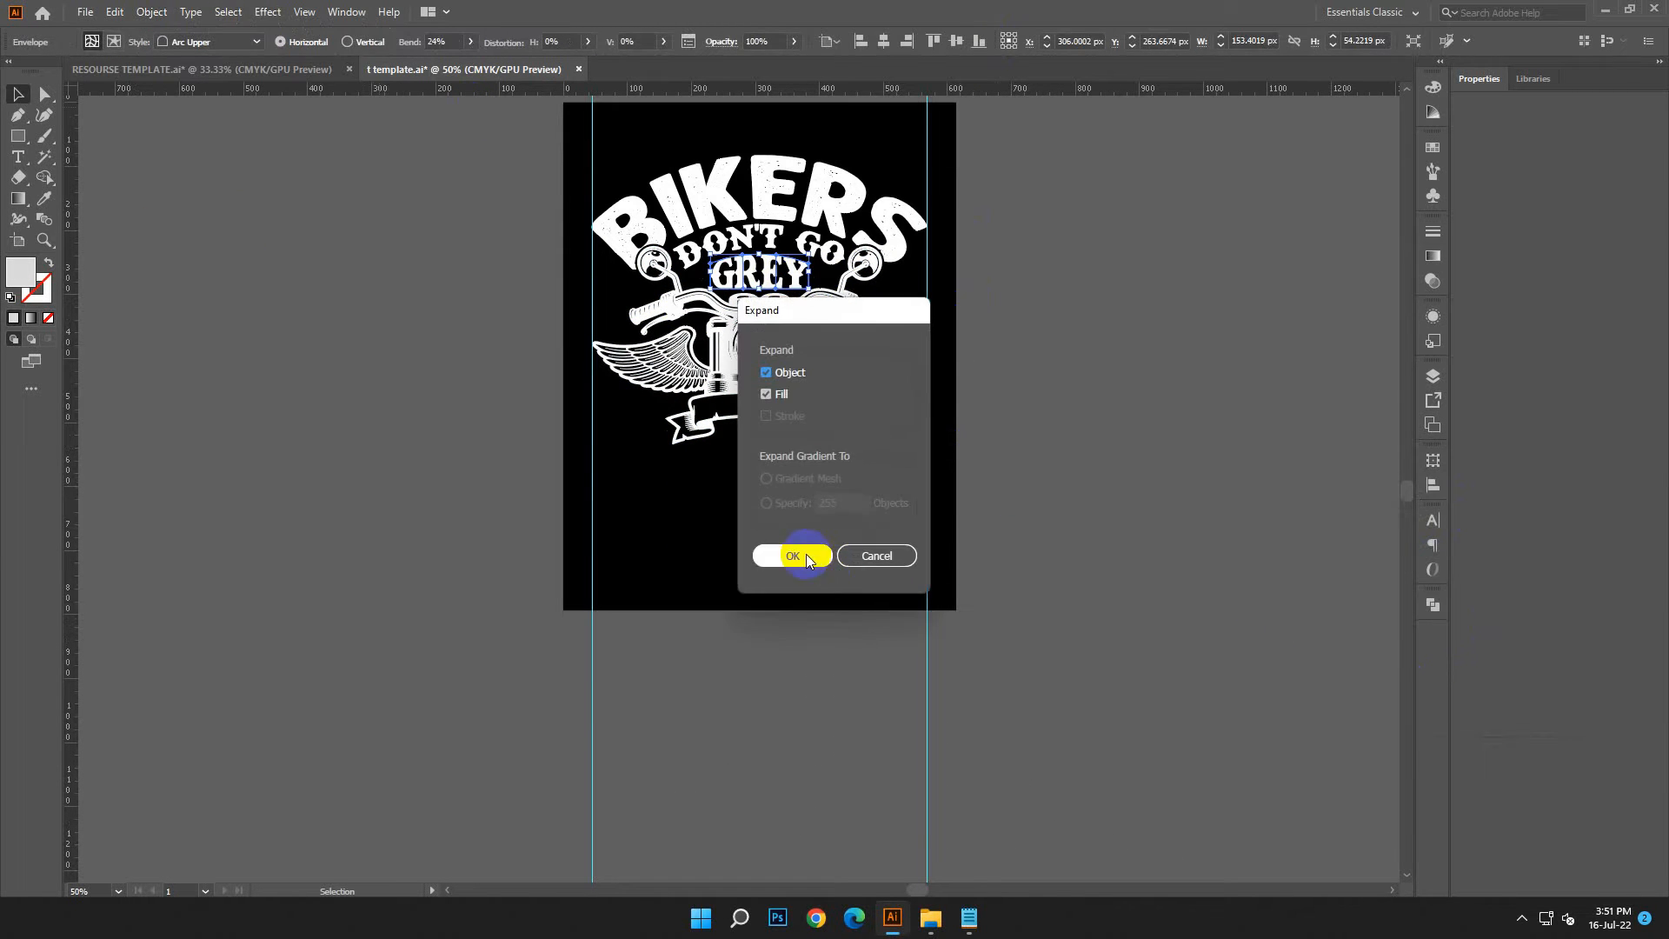
pyautogui.click(893, 458)
pyautogui.click(758, 285)
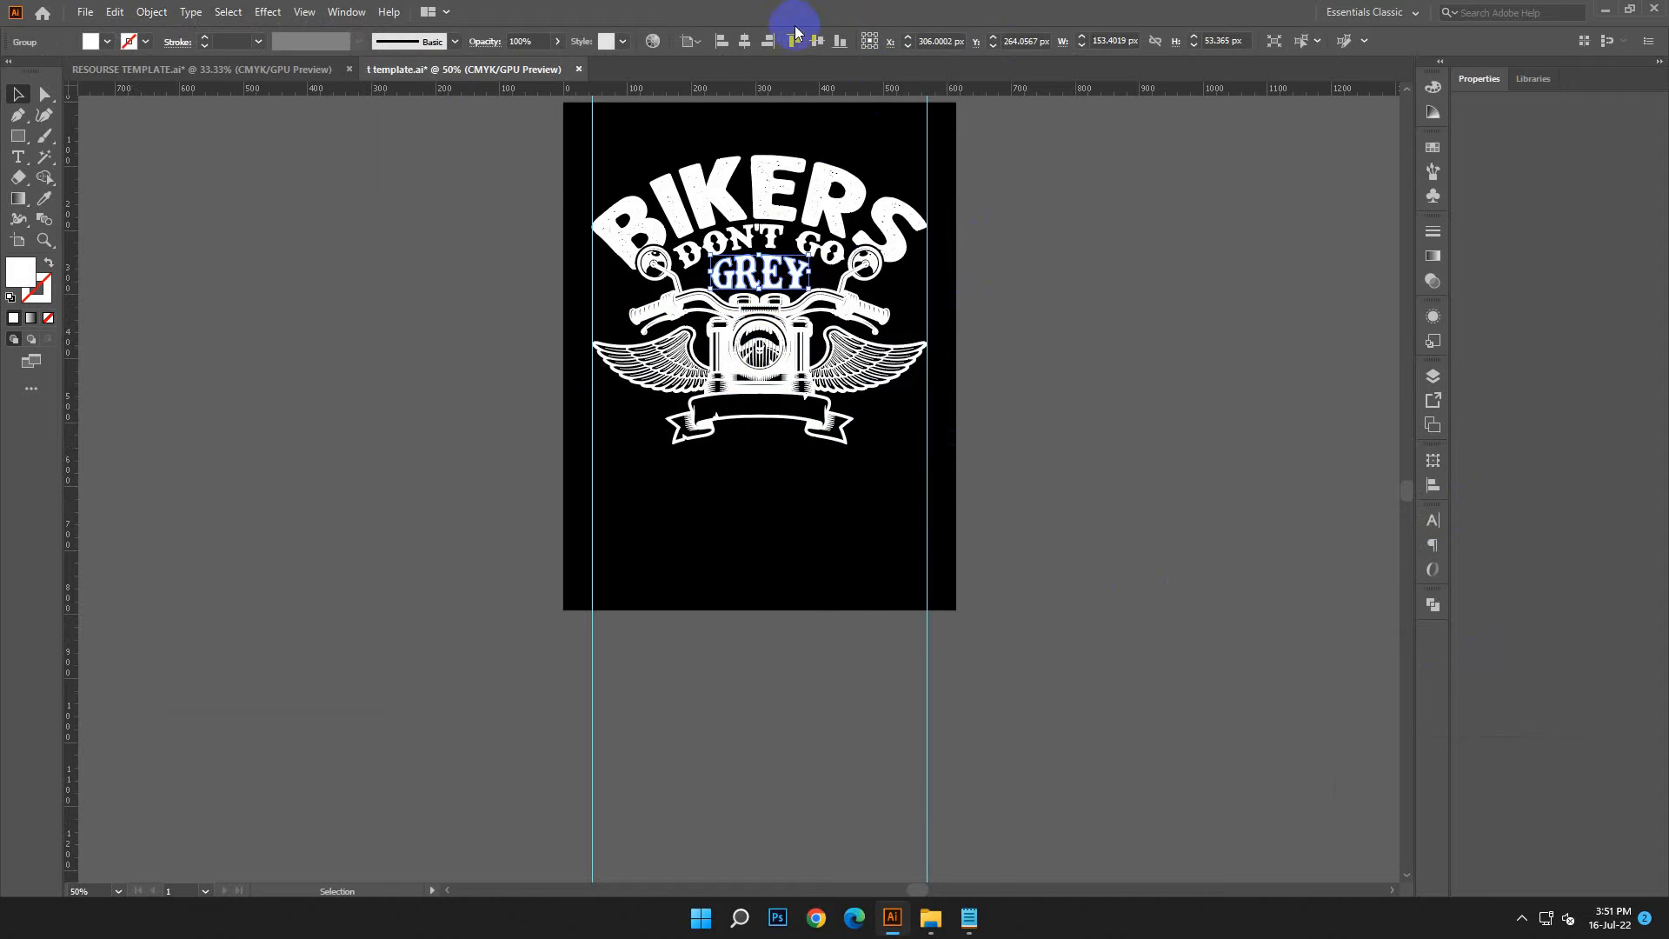
pyautogui.click(744, 42)
pyautogui.click(1156, 493)
pyautogui.scroll(-3, 1121, 530)
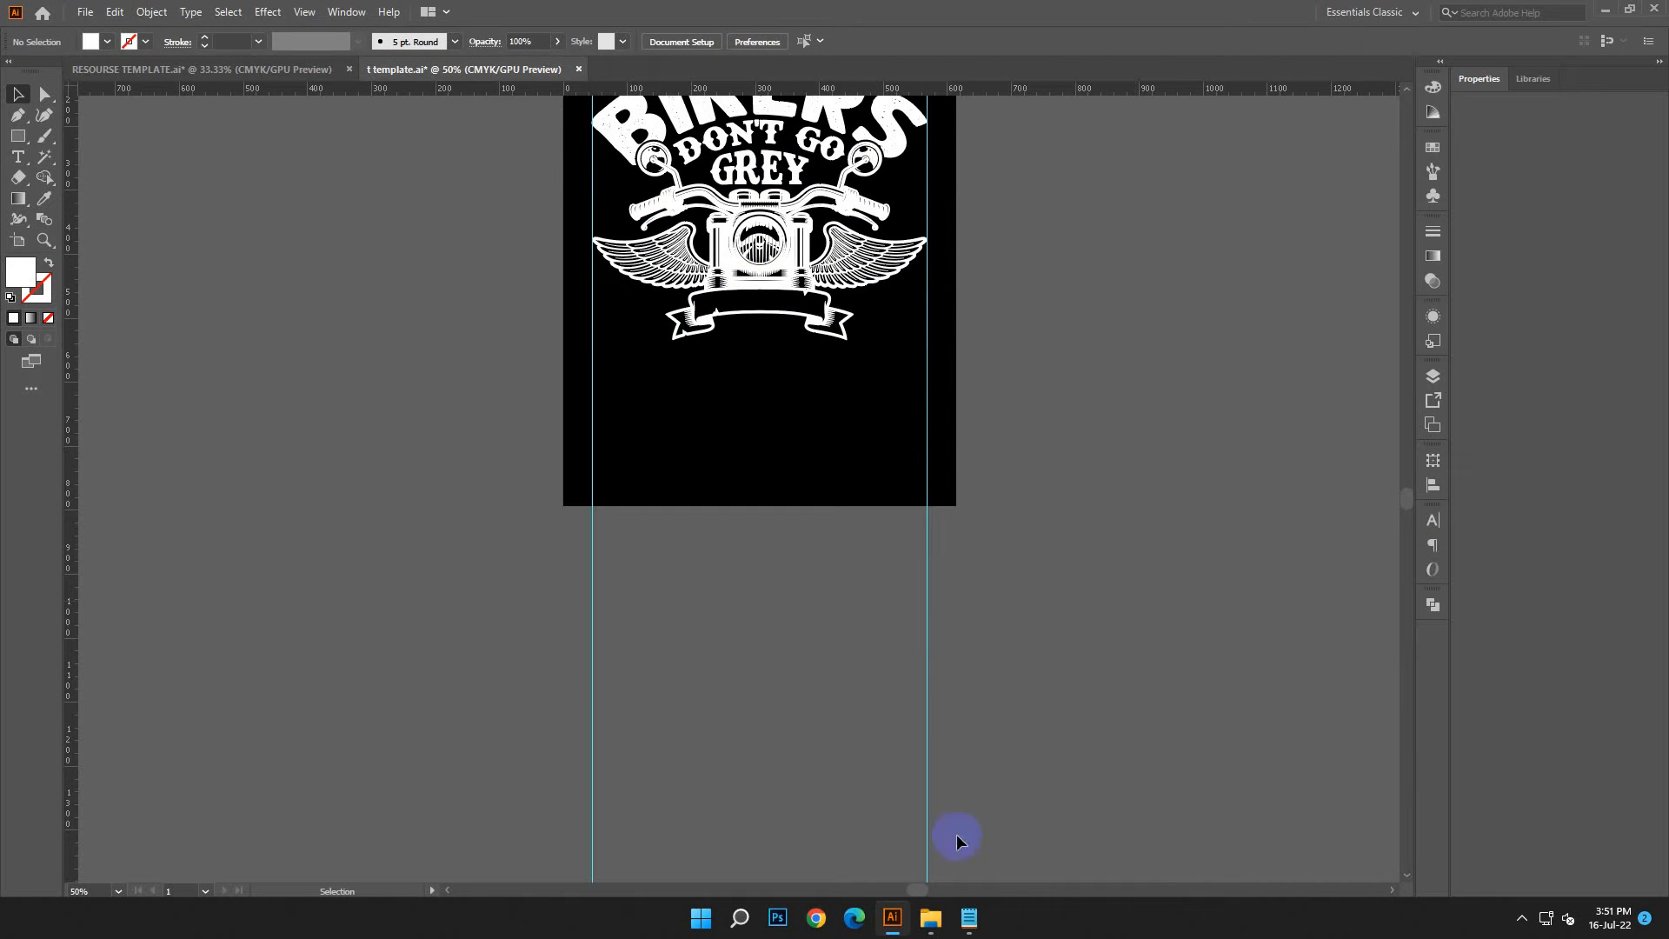
# Step: Copy the words WE TURN from the Notepad notes and return to the design
pyautogui.click(974, 933)
pyautogui.moveTo(1230, 547); pyautogui.dragTo(1134, 541)
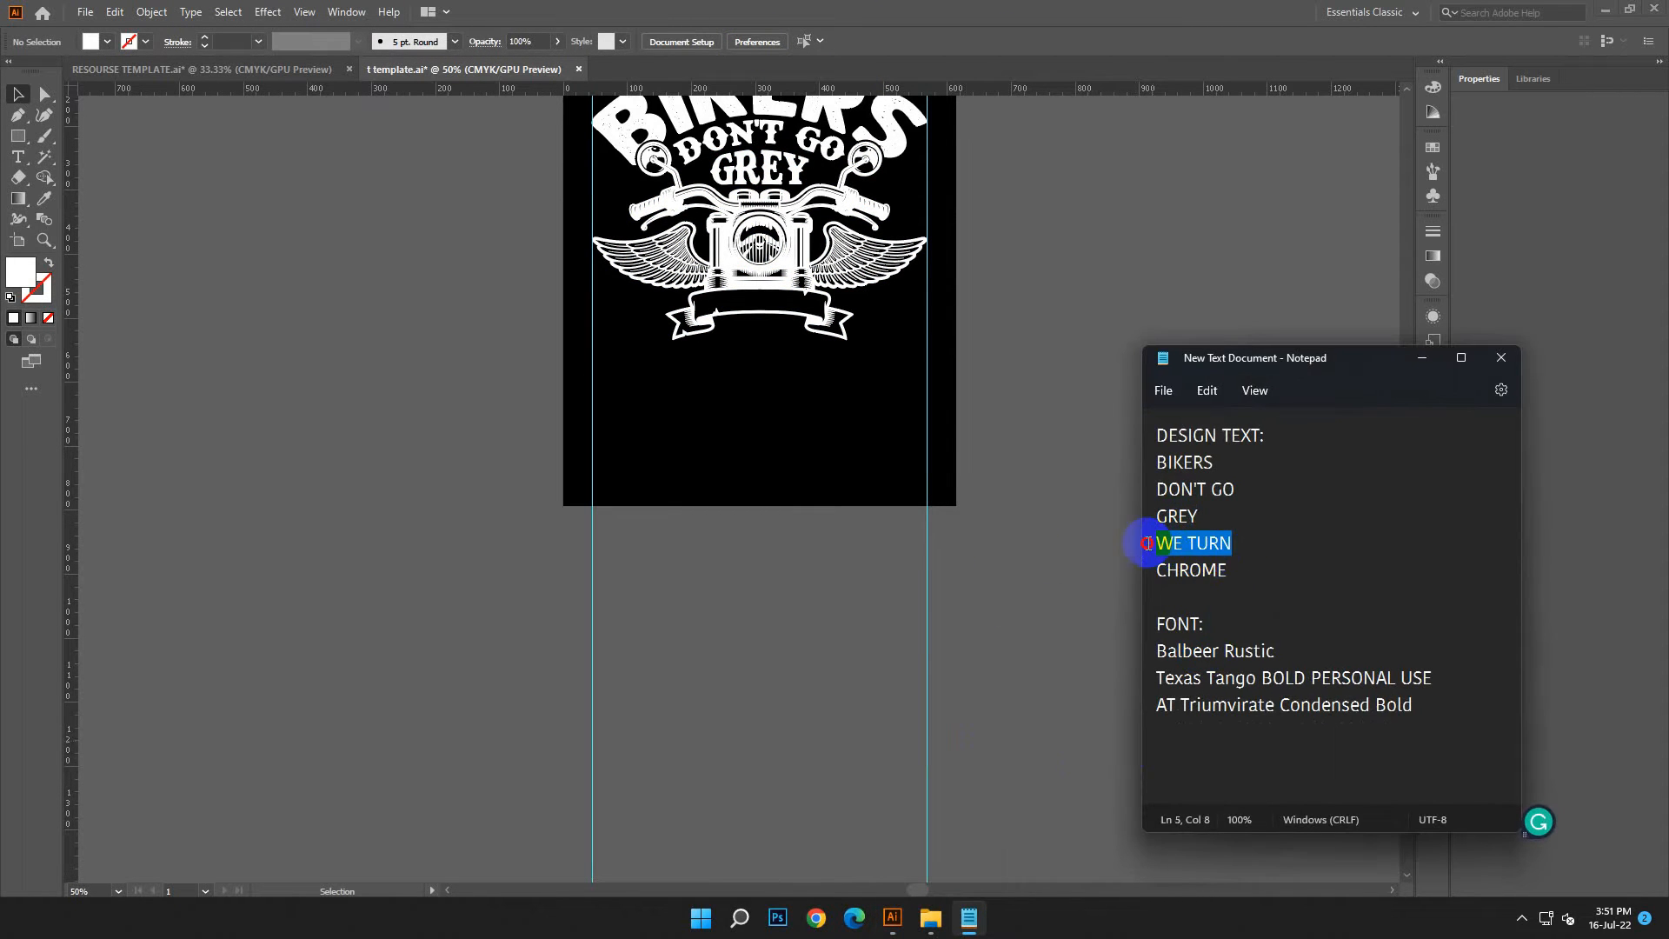
pyautogui.rightClick(1206, 556)
pyautogui.click(1254, 330)
pyautogui.click(1423, 357)
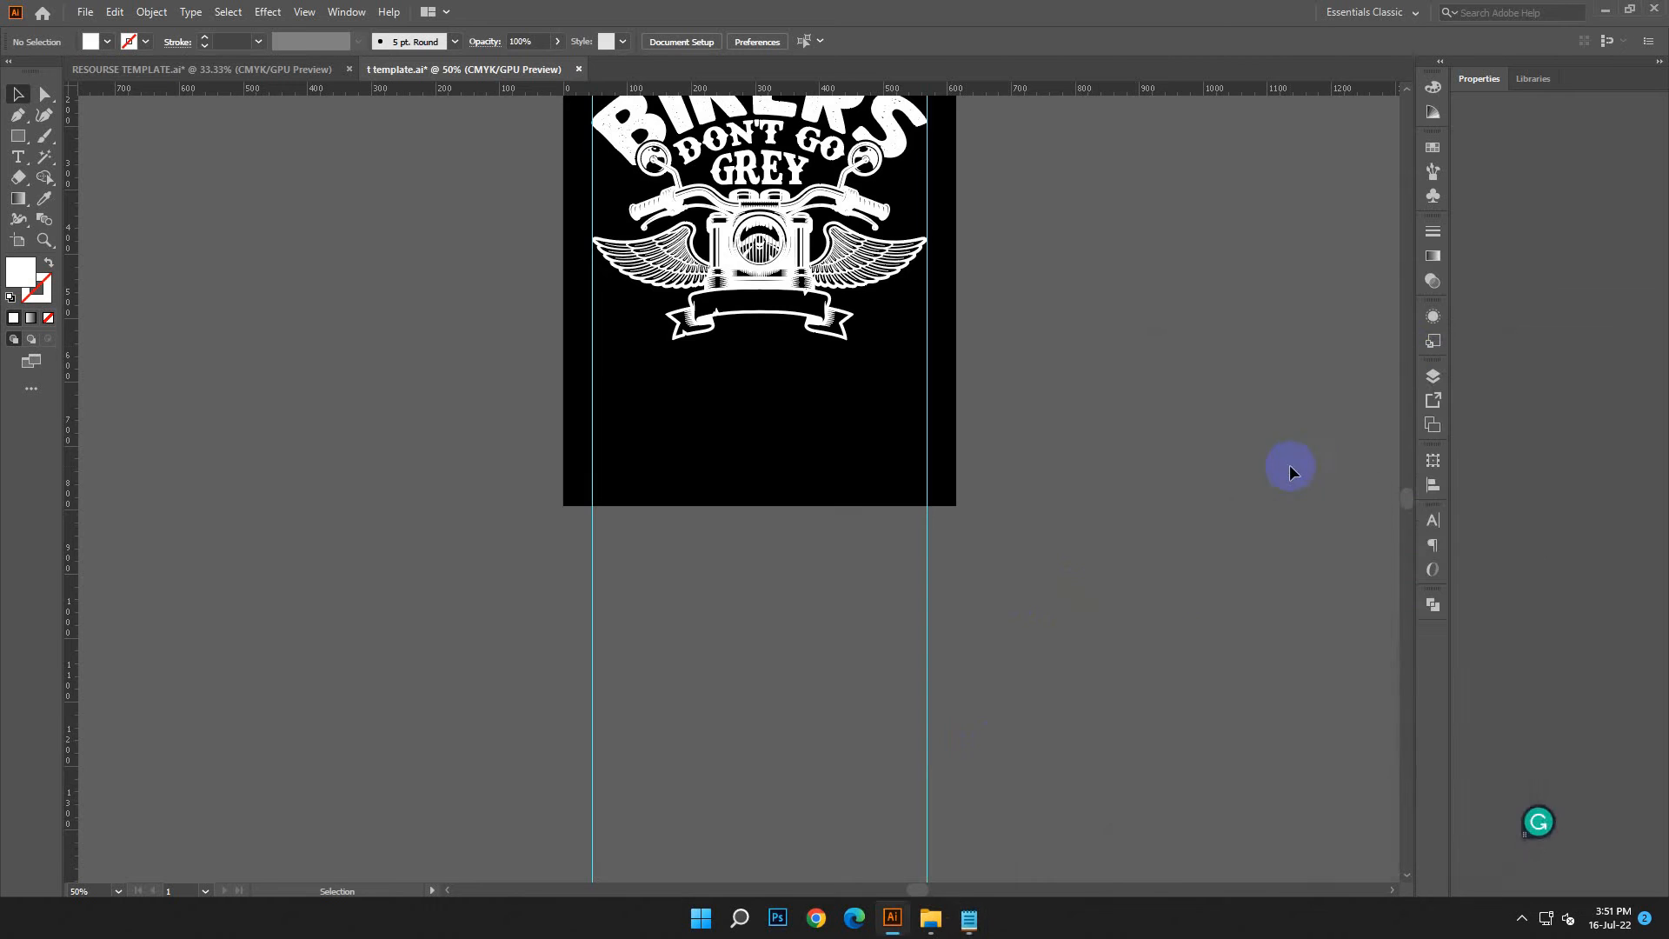
# Step: Create a WE TURN point text beside the artboard from the copied words and enlarge it to about 45.6 pt
pyautogui.scroll(3, 1285, 466)
pyautogui.click(17, 156)
pyautogui.click(244, 263)
pyautogui.click(18, 94)
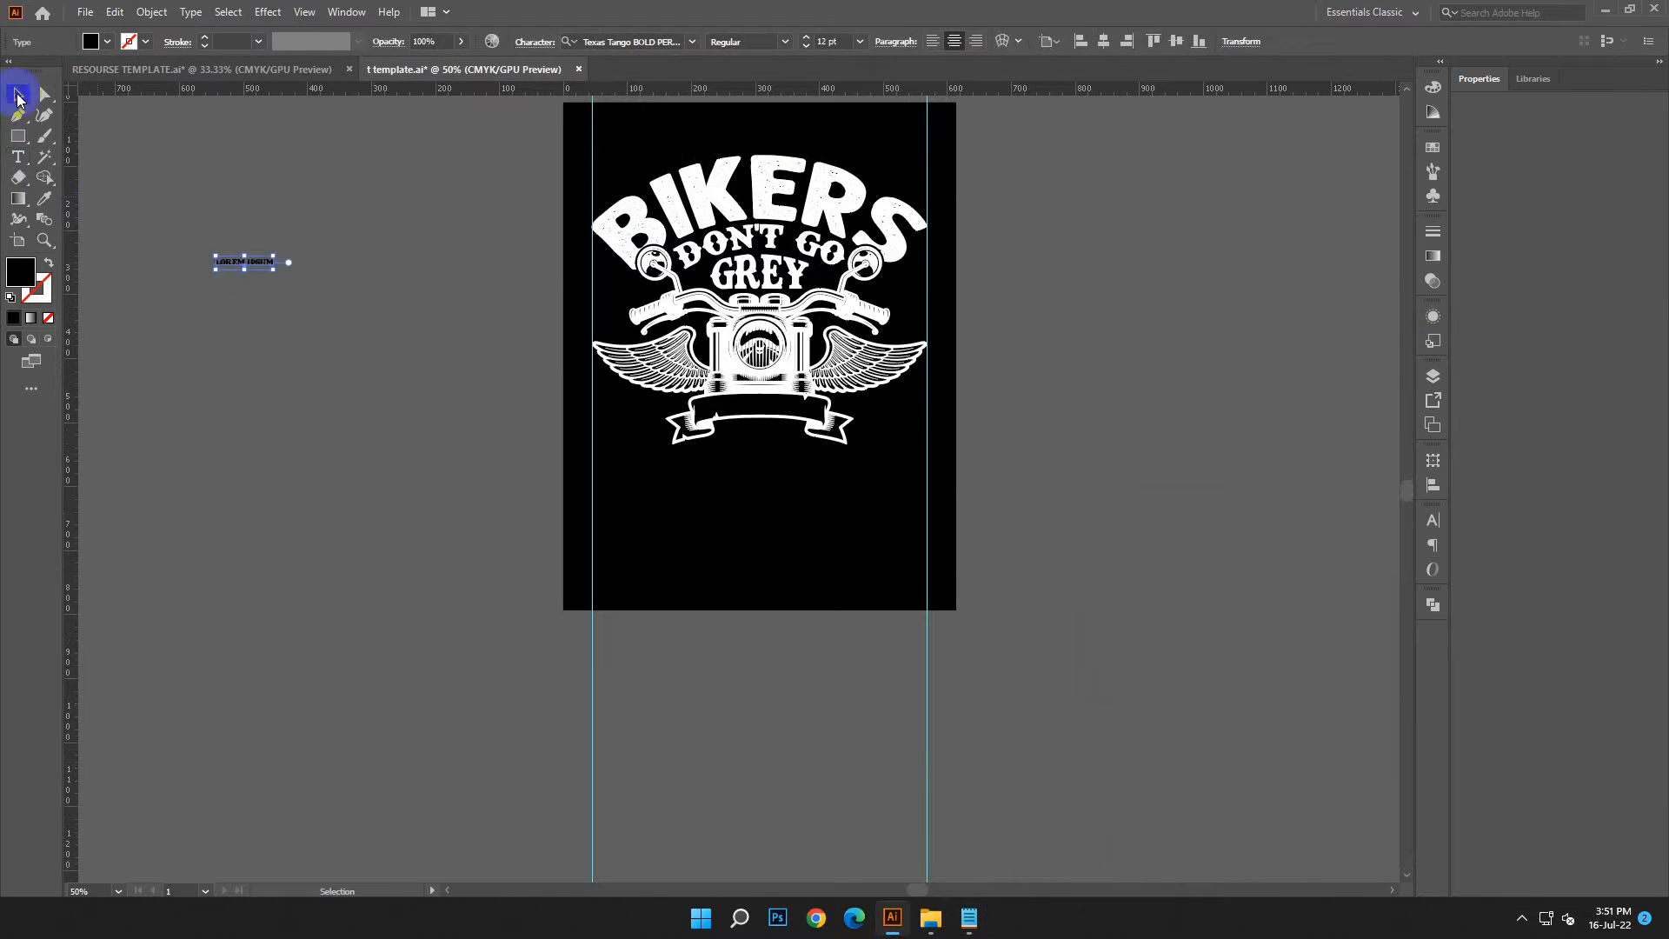
pyautogui.moveTo(277, 270); pyautogui.dragTo(213, 273)
pyautogui.click(113, 12)
pyautogui.click(122, 123)
pyautogui.press('Escape')
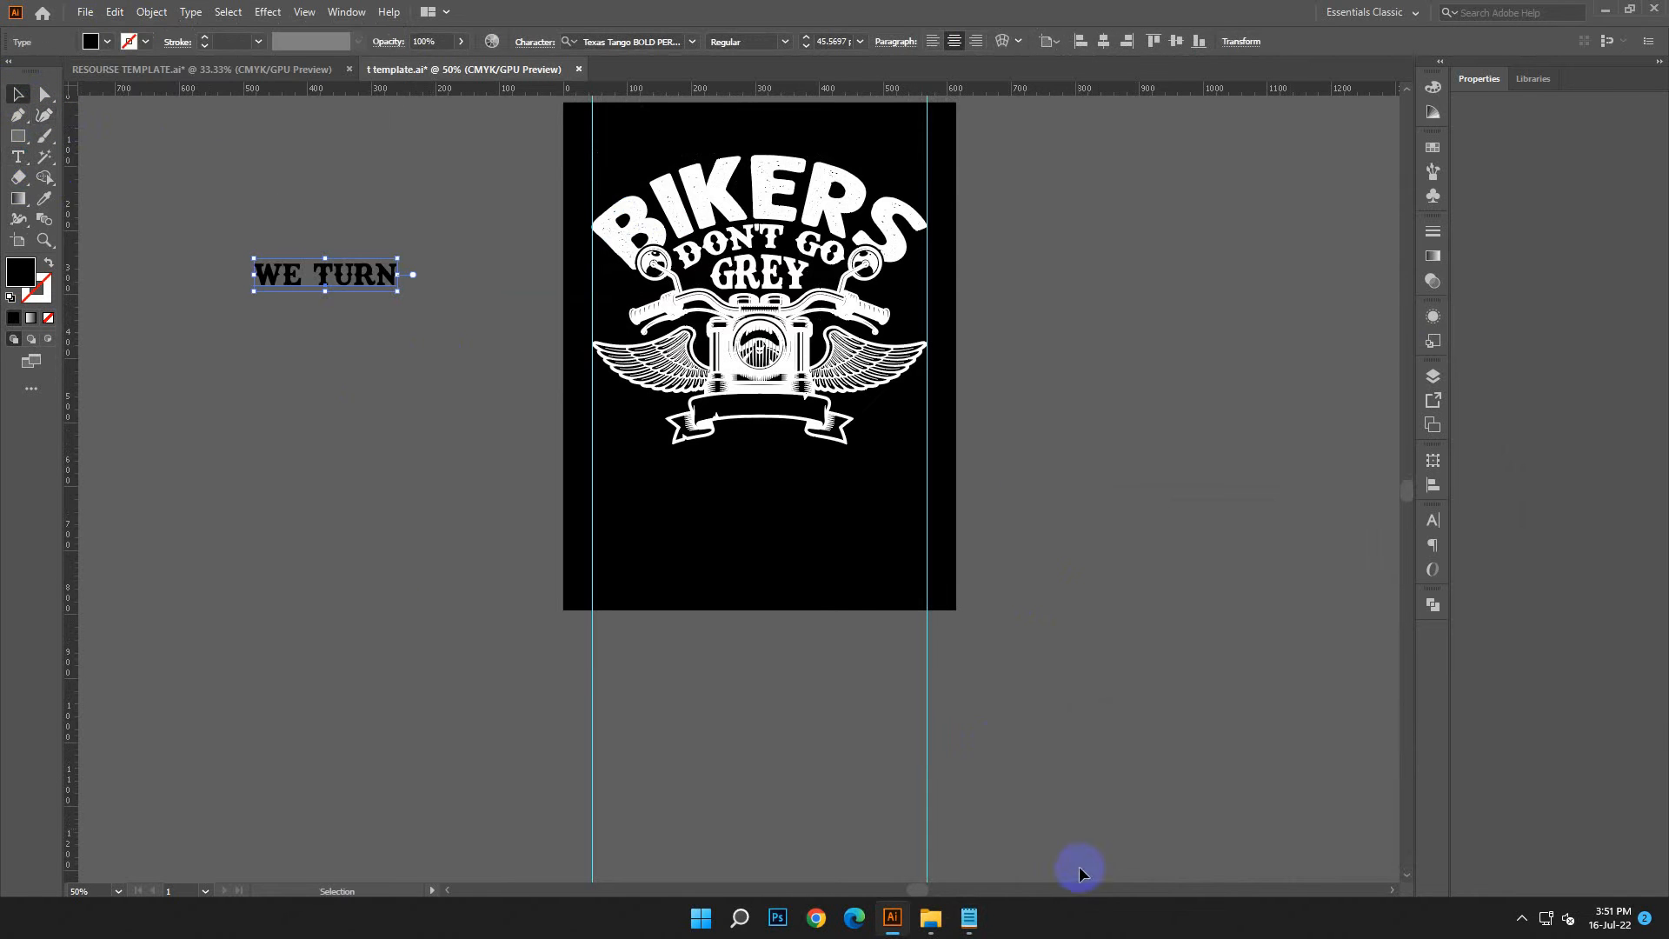
# Step: Copy the font name AT Triumvirate Condensed Bold from the Notepad notes and apply that font to the WE TURN text
pyautogui.click(980, 913)
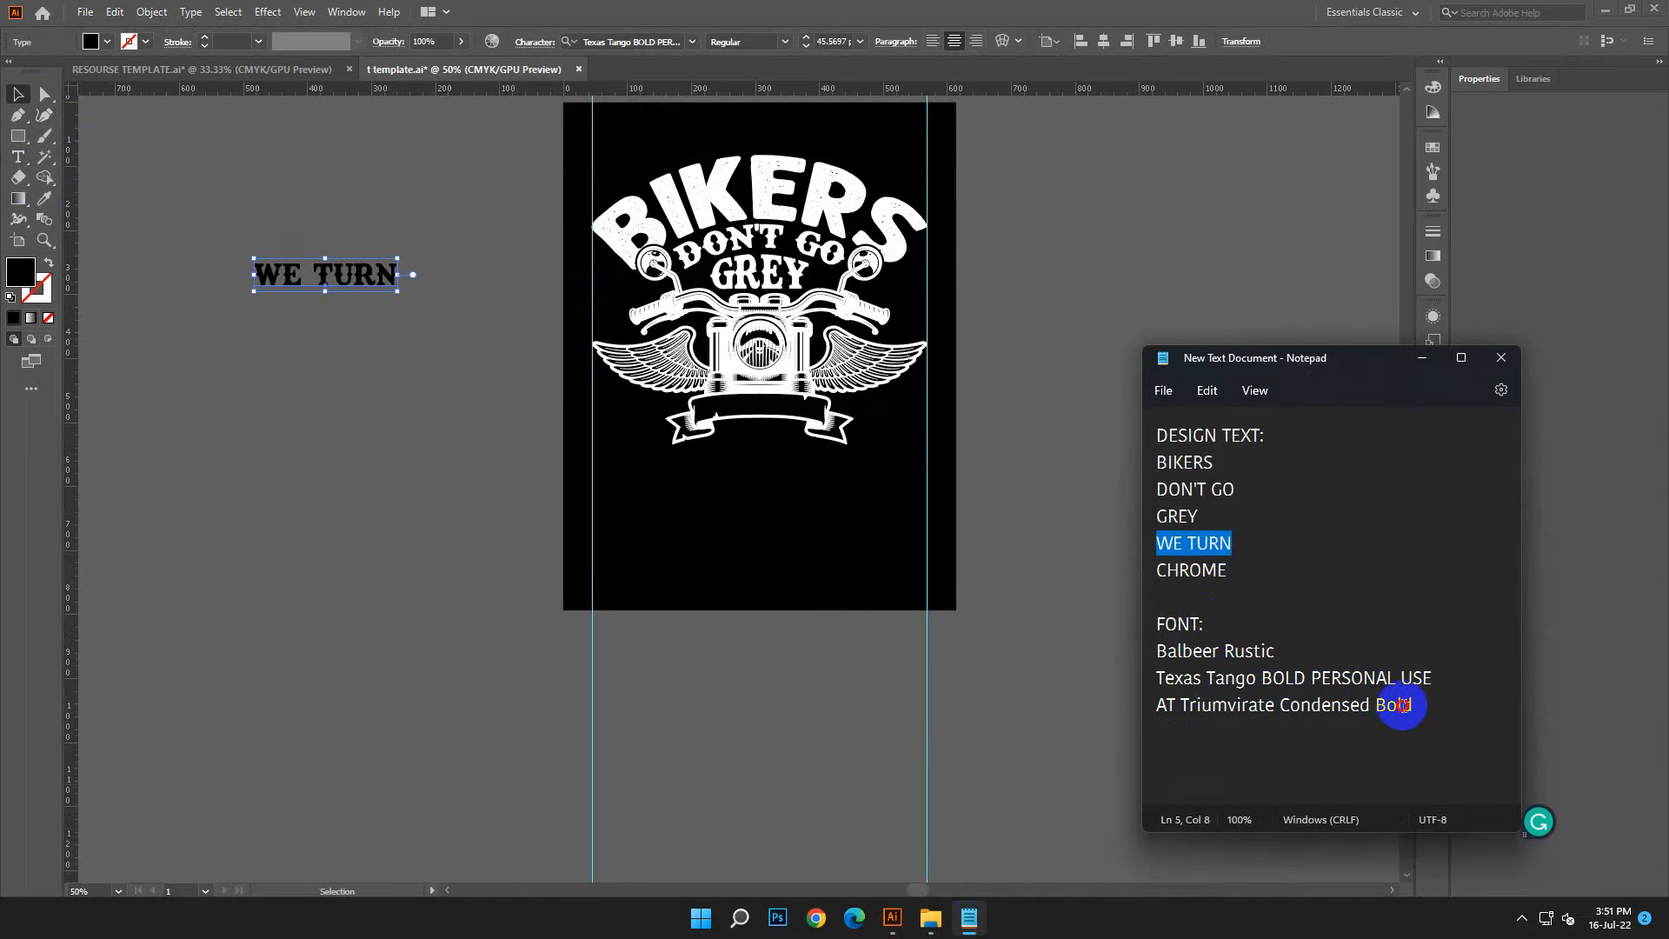
pyautogui.moveTo(1401, 705); pyautogui.dragTo(1149, 706)
pyautogui.rightClick(1156, 705)
pyautogui.click(1225, 451)
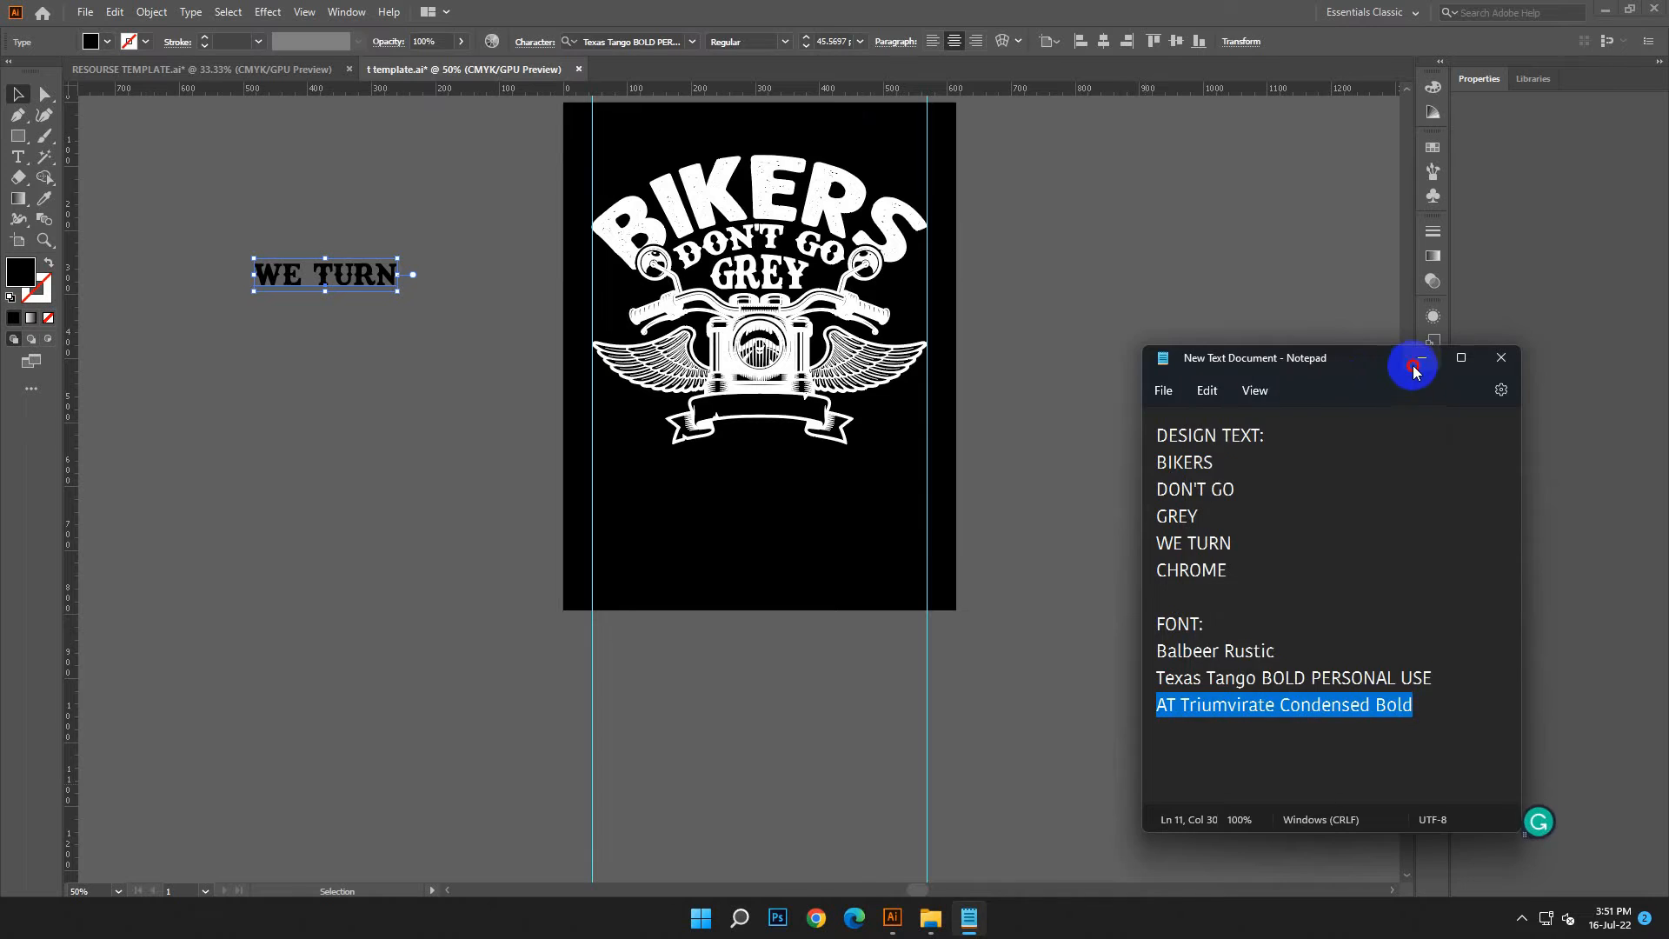
pyautogui.click(1420, 359)
pyautogui.rightClick(661, 41)
pyautogui.click(705, 118)
pyautogui.press('Return')
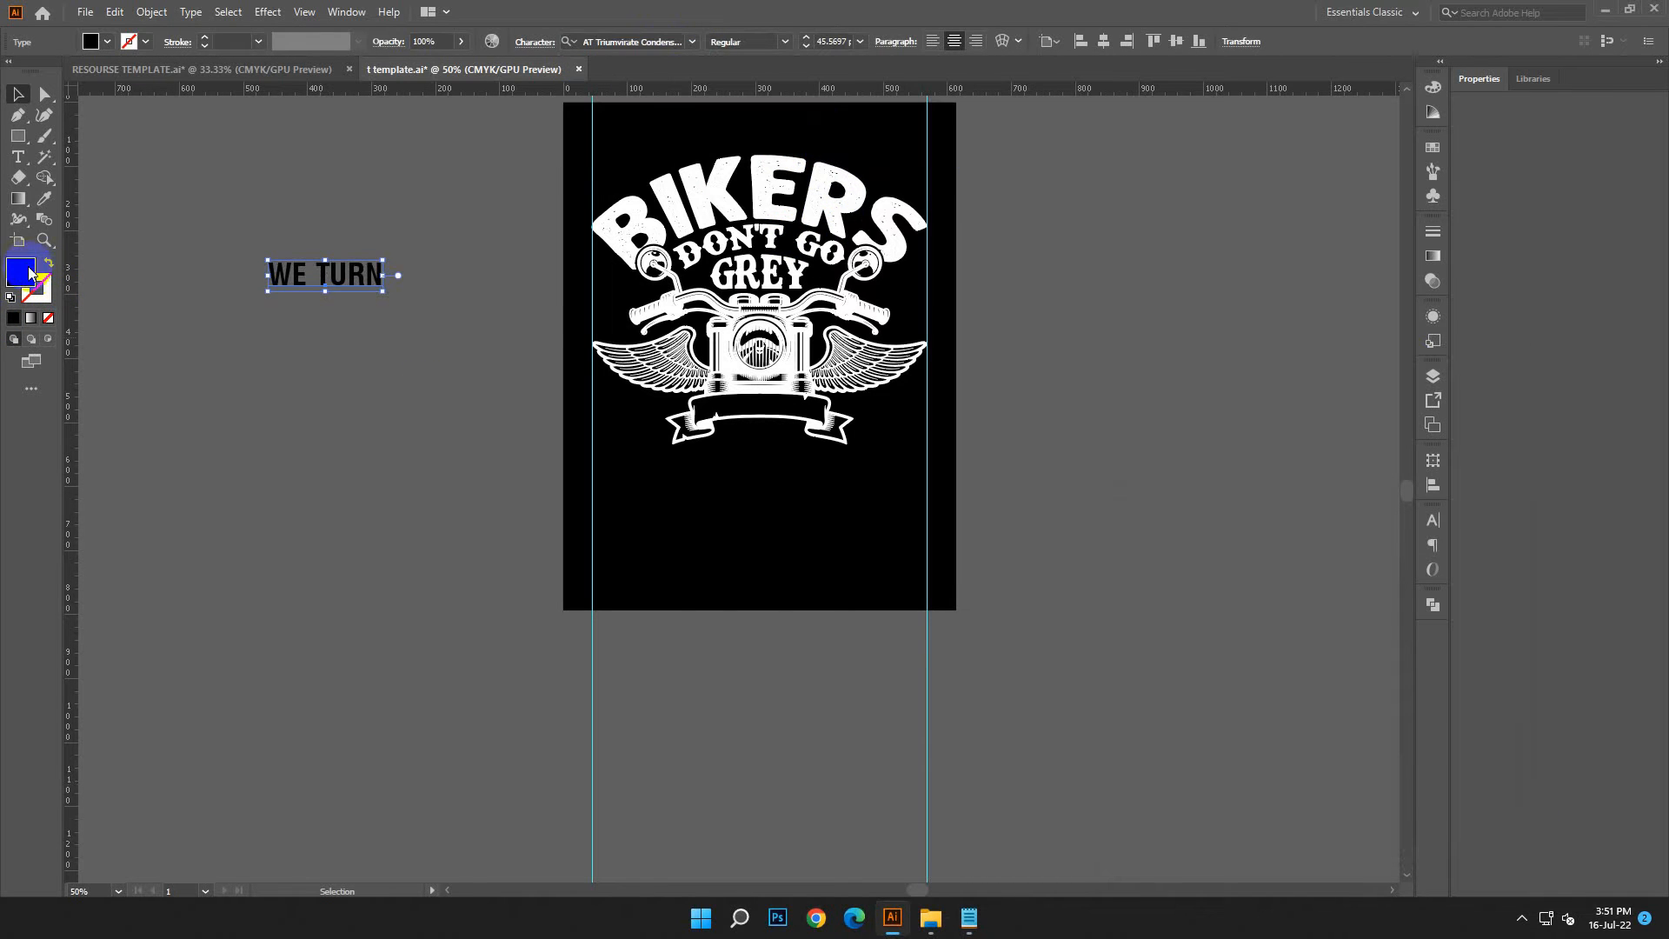
# Step: Change the WE TURN text's fill to white
pyautogui.doubleClick(22, 272)
pyautogui.click(254, 349)
pyautogui.click(666, 364)
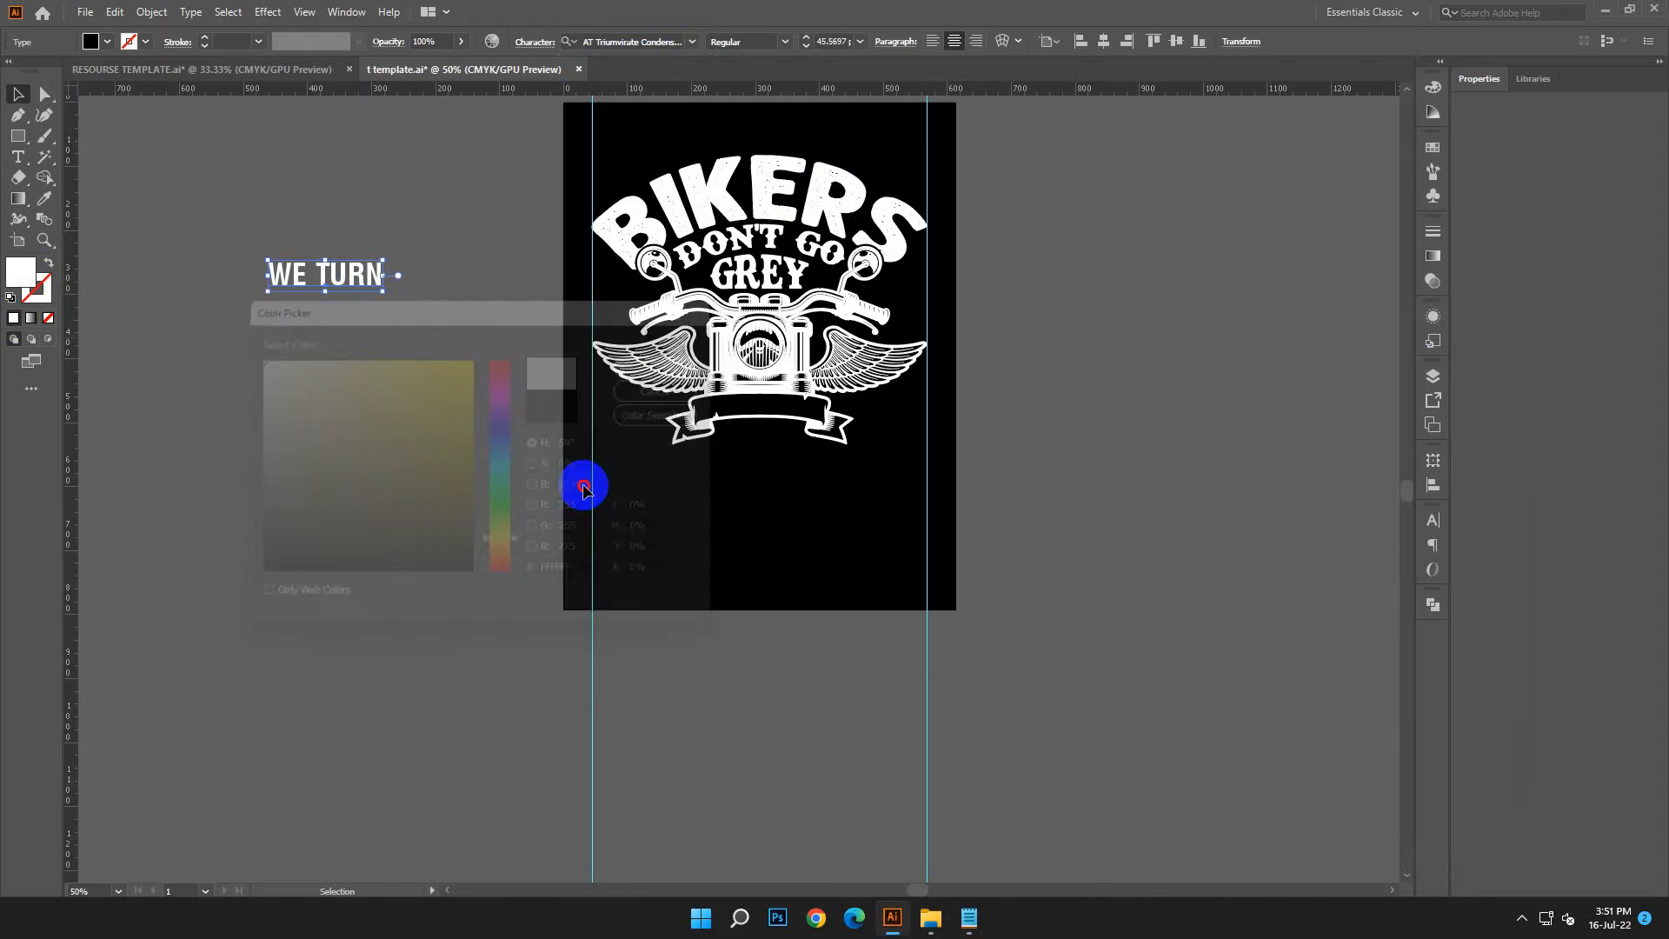
# Step: Place the WE TURN text inside the ribbon banner below the motorcycle, reduced to about 28.5 pt
pyautogui.moveTo(360, 283); pyautogui.dragTo(758, 494)
pyautogui.hotkey('ctrl', '=')
pyautogui.hotkey('ctrl', '=')
pyautogui.hotkey('ctrl', '=')
pyautogui.moveTo(871, 529); pyautogui.dragTo(720, 728)
pyautogui.click(892, 710)
pyautogui.moveTo(622, 709); pyautogui.dragTo(808, 445)
# Step: Warp the WE TURN text with the horizontal Arc style and a 5% bend
pyautogui.click(1000, 44)
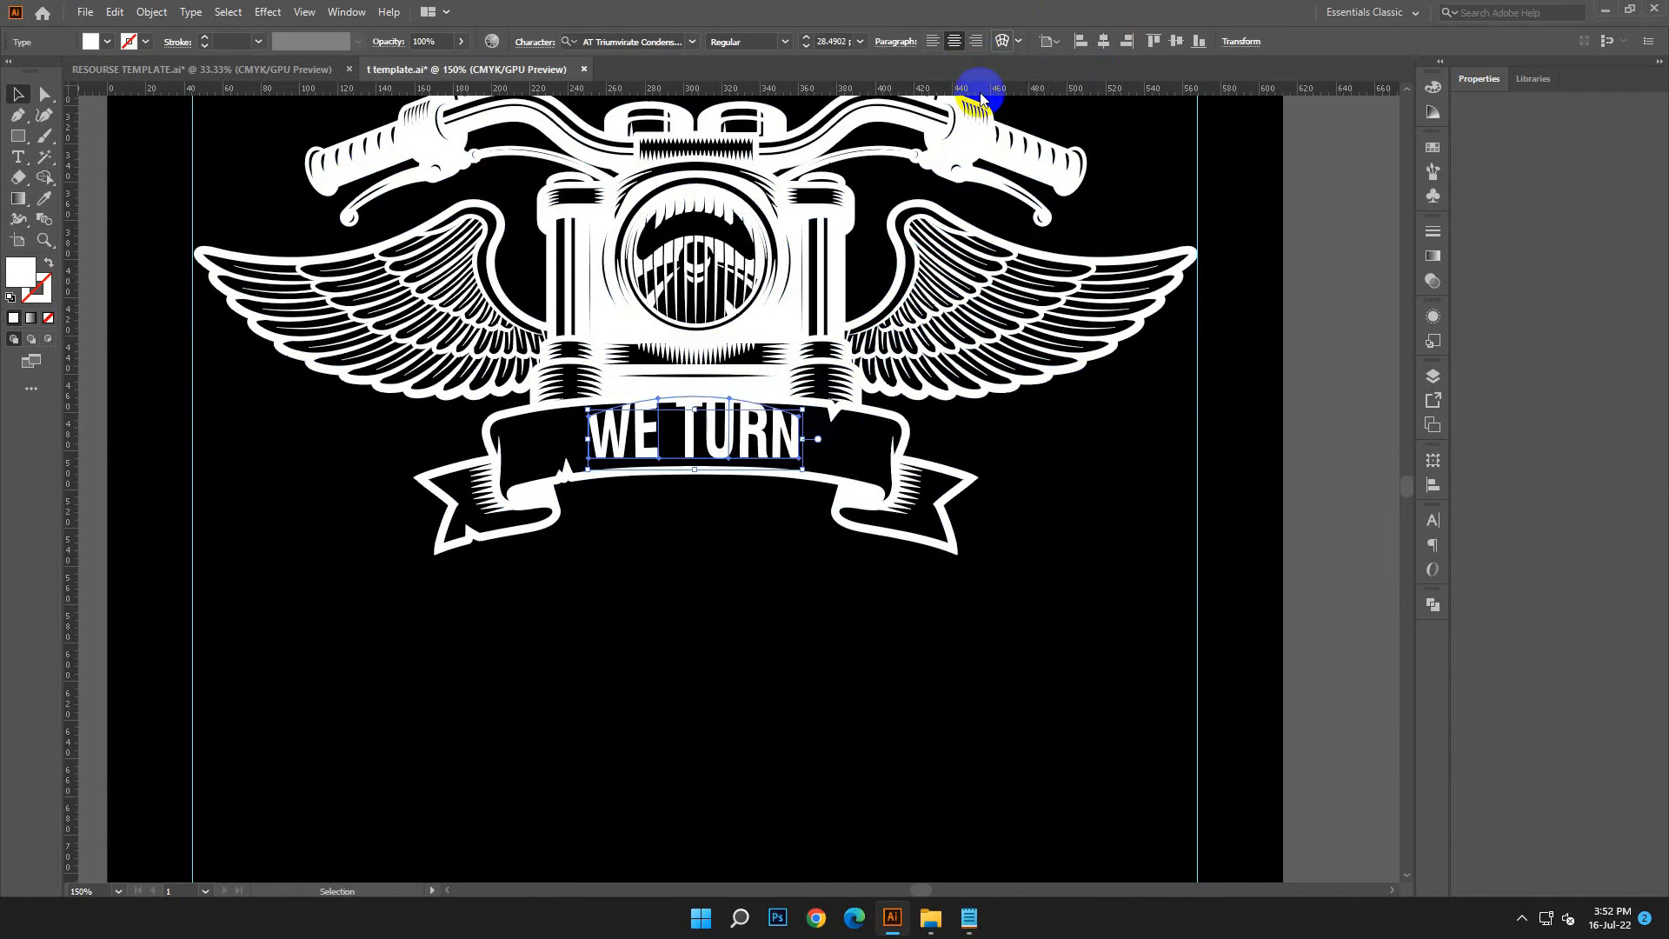
pyautogui.click(1338, 502)
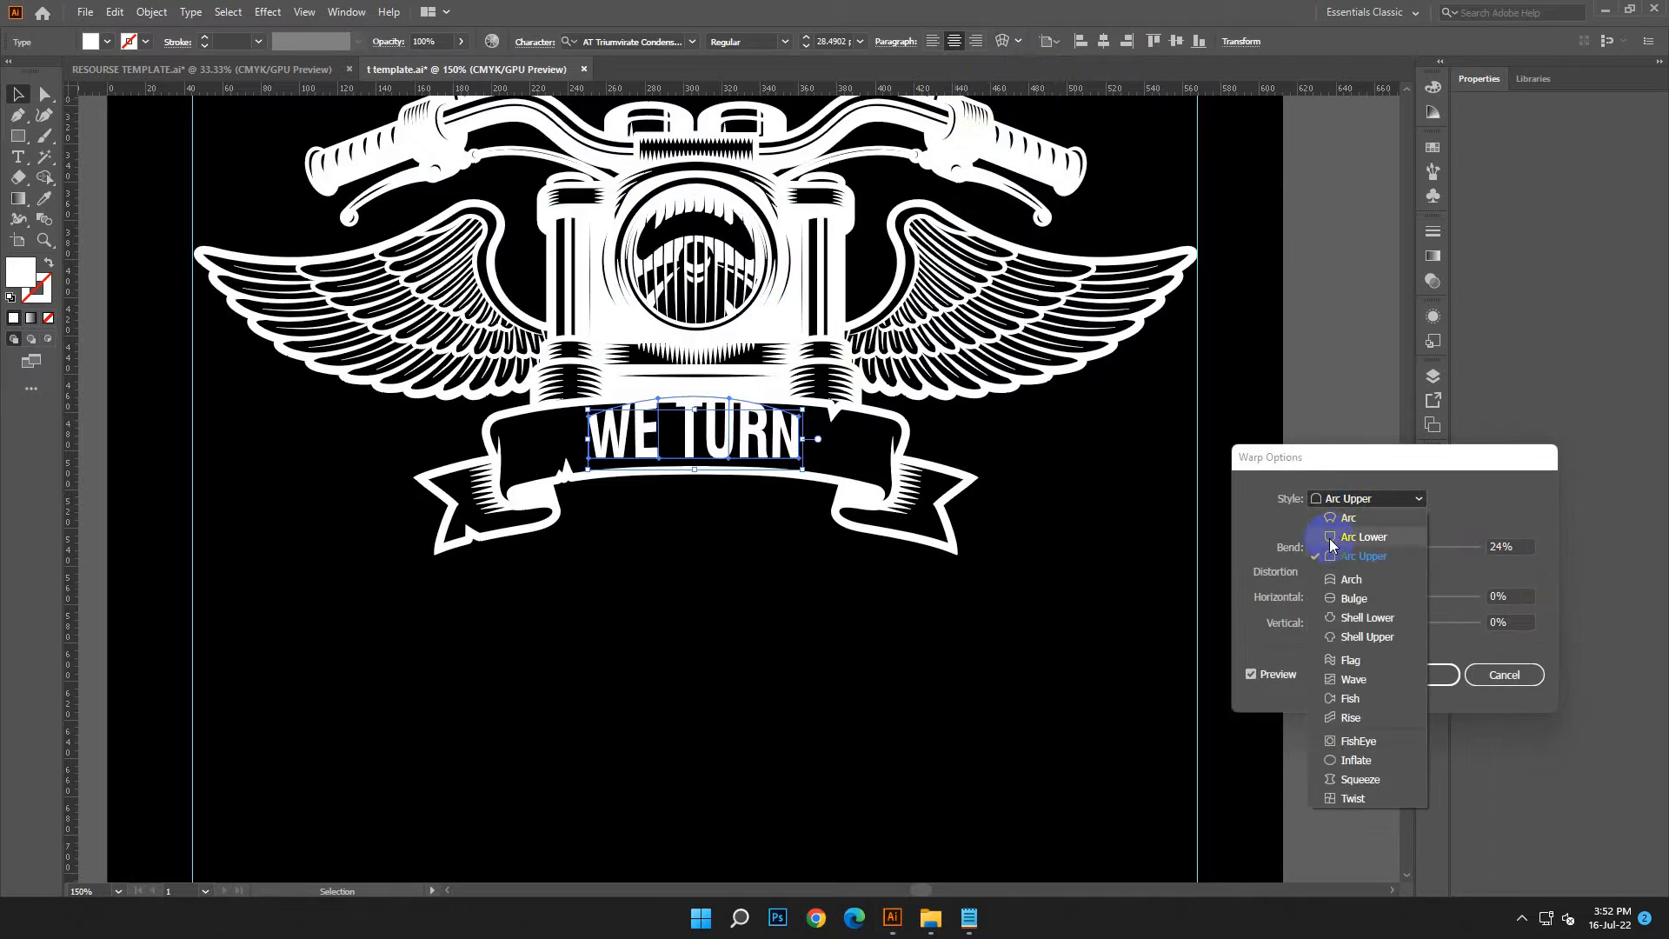
pyautogui.click(1342, 518)
pyautogui.click(1514, 545)
pyautogui.press('Down')
pyautogui.press('Down')
pyautogui.press('Down')
pyautogui.press('Down')
pyautogui.press('Down')
pyautogui.press('Down')
pyautogui.press('Down')
pyautogui.press('Down')
pyautogui.press('Down')
pyautogui.press('Down')
pyautogui.press('Down')
pyautogui.press('Down')
pyautogui.press('Down')
pyautogui.press('Down')
pyautogui.press('Down')
pyautogui.press('Down')
pyautogui.press('Down')
pyautogui.press('Down')
pyautogui.press('Down')
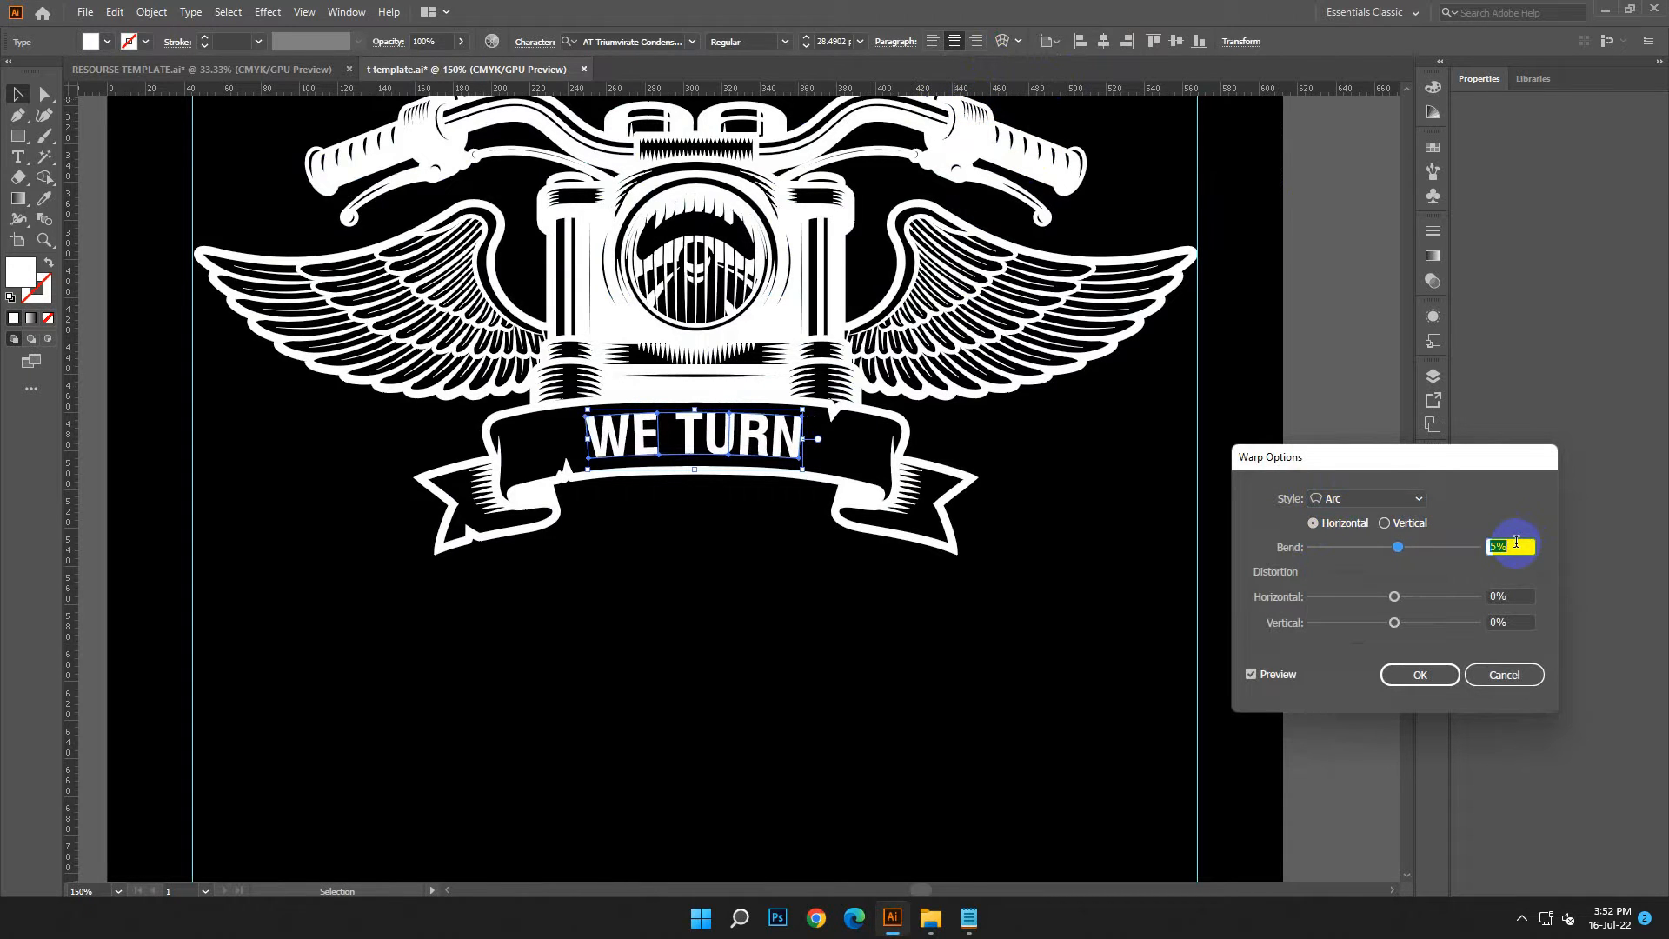
pyautogui.click(1422, 675)
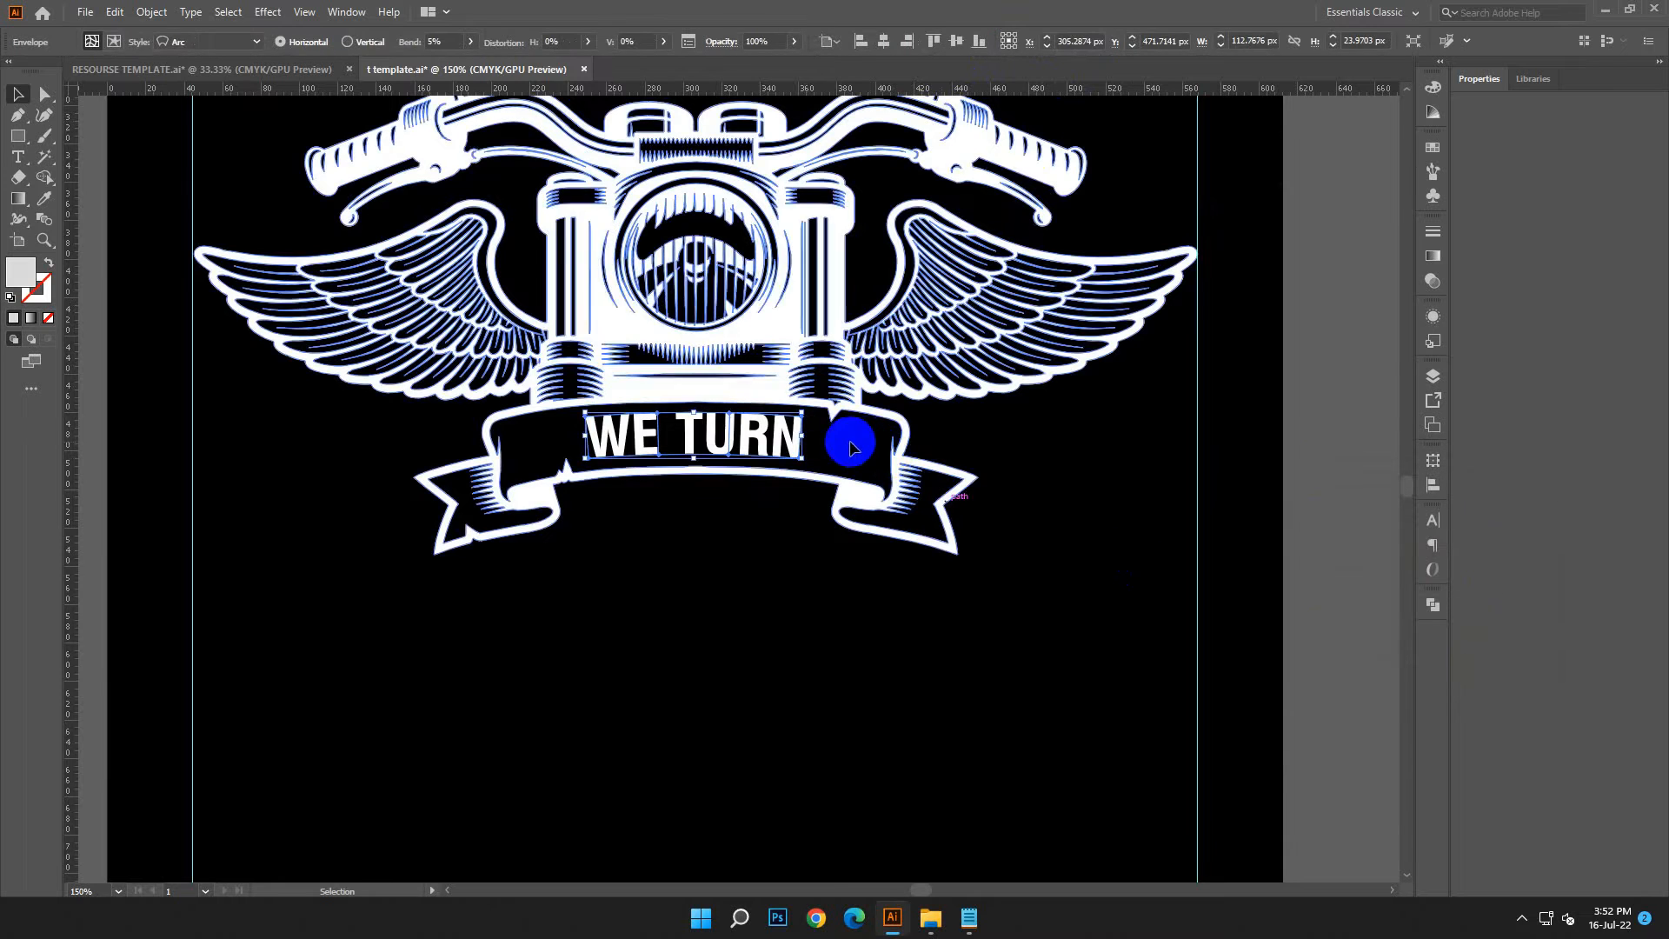
# Step: Enlarge the warped WE TURN slightly within the banner and expand it into plain shapes
pyautogui.moveTo(807, 434); pyautogui.dragTo(811, 433)
pyautogui.click(813, 619)
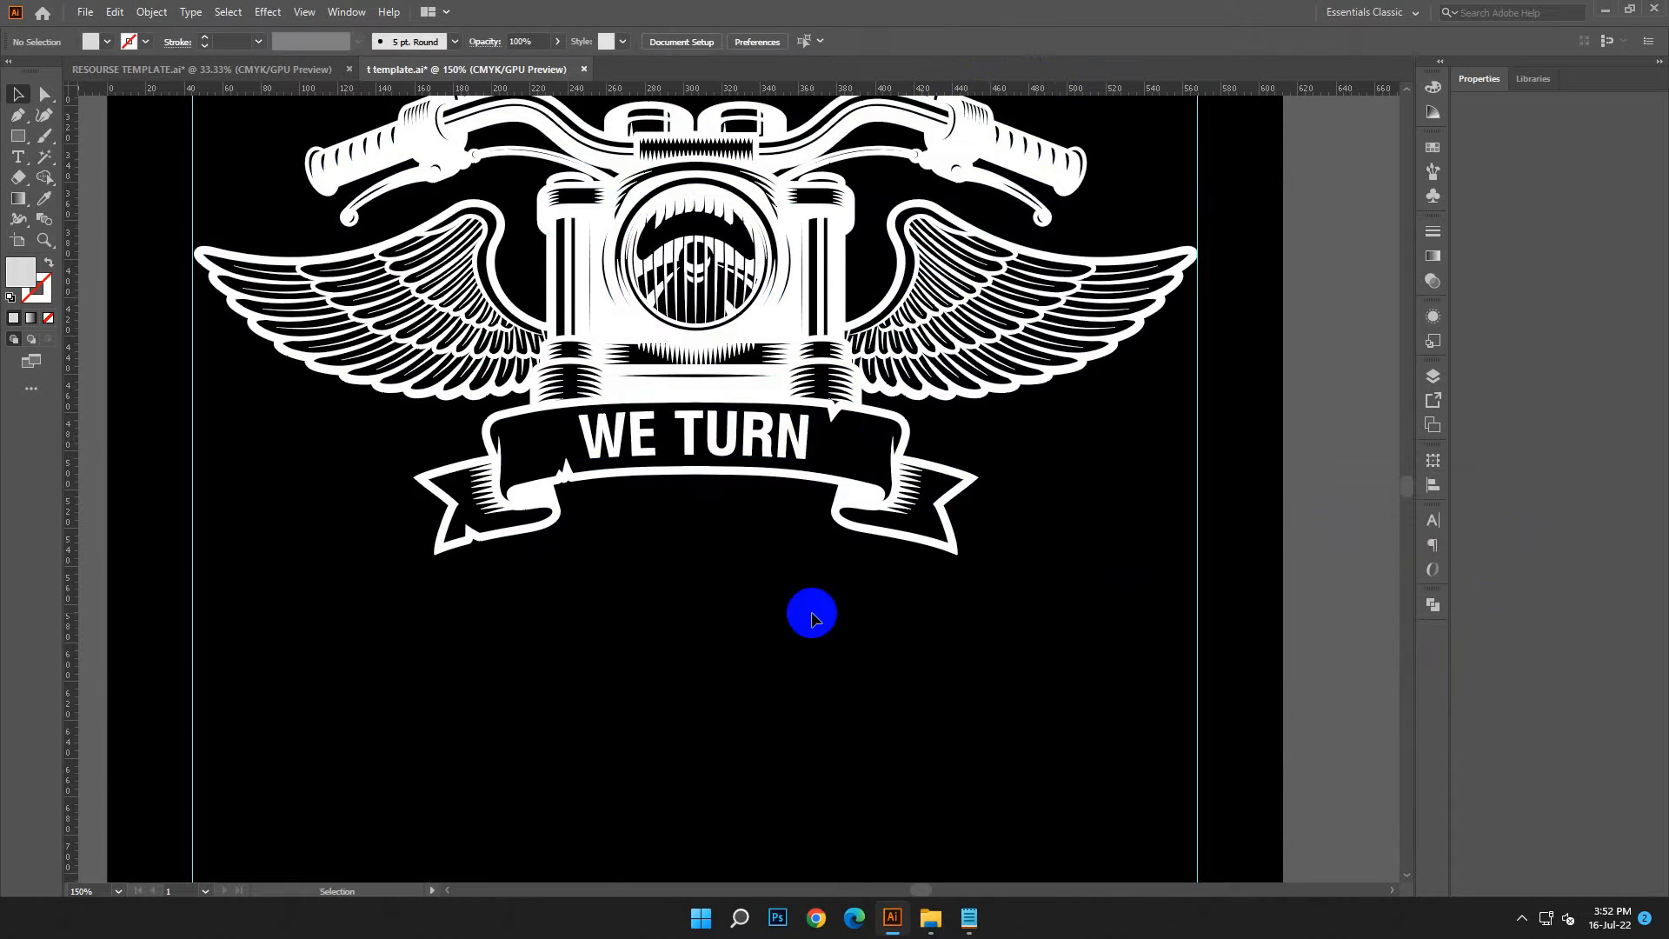
pyautogui.click(797, 445)
pyautogui.click(173, 15)
pyautogui.click(182, 223)
pyautogui.click(782, 551)
pyautogui.click(875, 630)
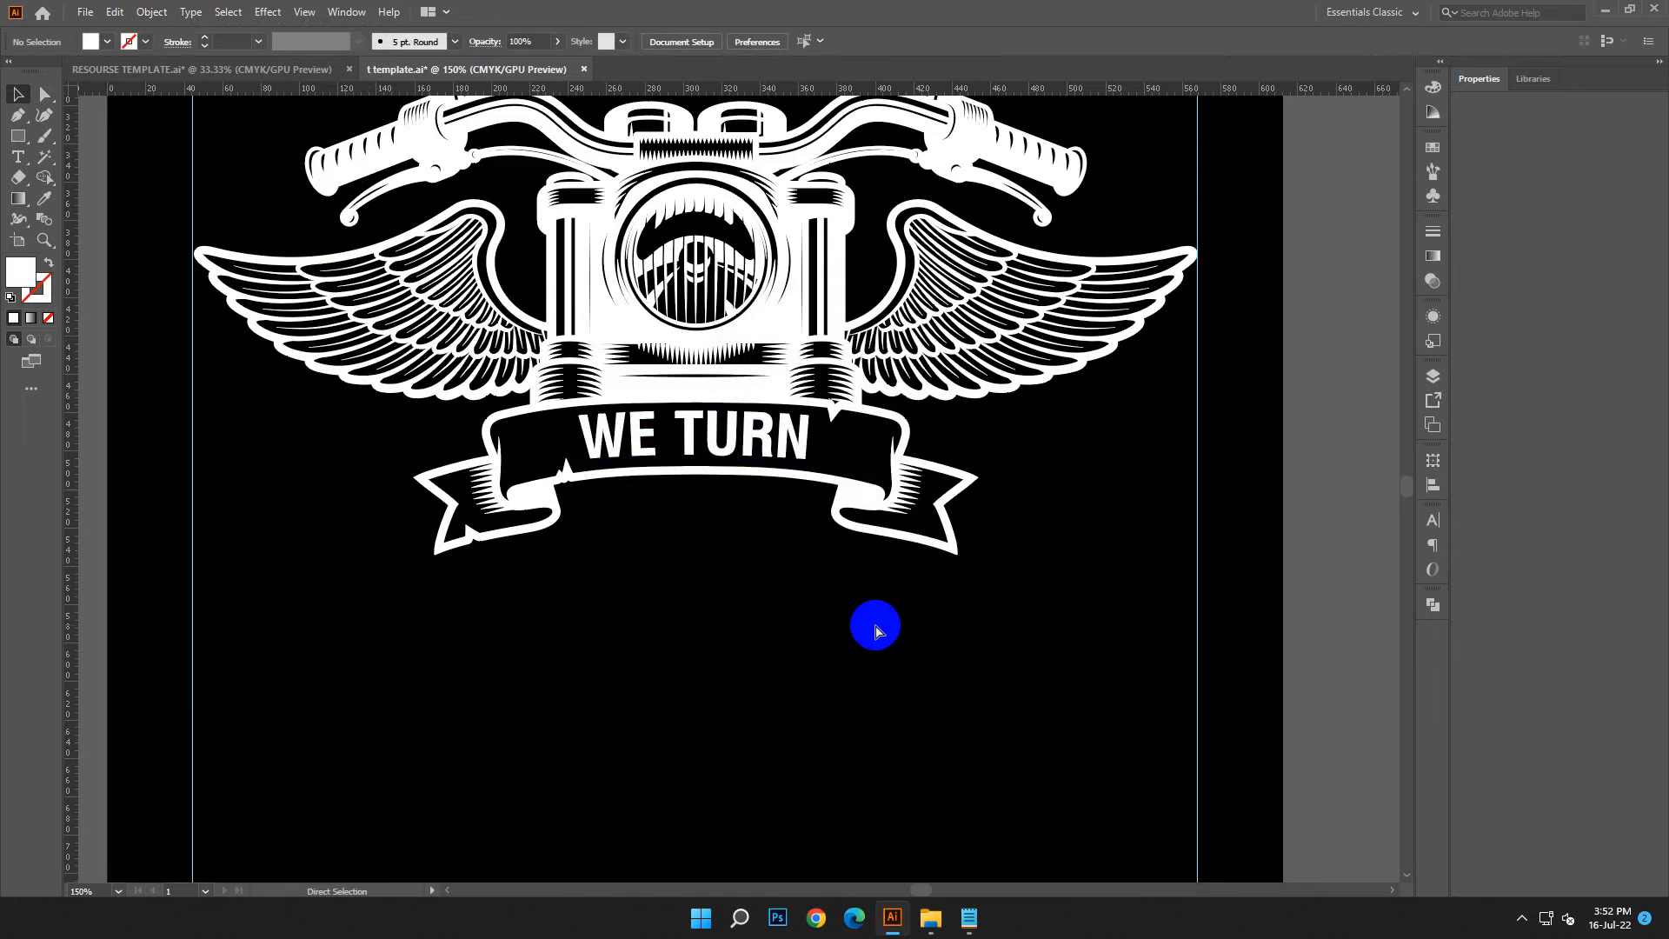
# Step: Copy the word CHROME from the Notepad notes and return to the design
pyautogui.hotkey('ctrl', '-')
pyautogui.hotkey('ctrl', '-')
pyautogui.moveTo(808, 707); pyautogui.dragTo(864, 640)
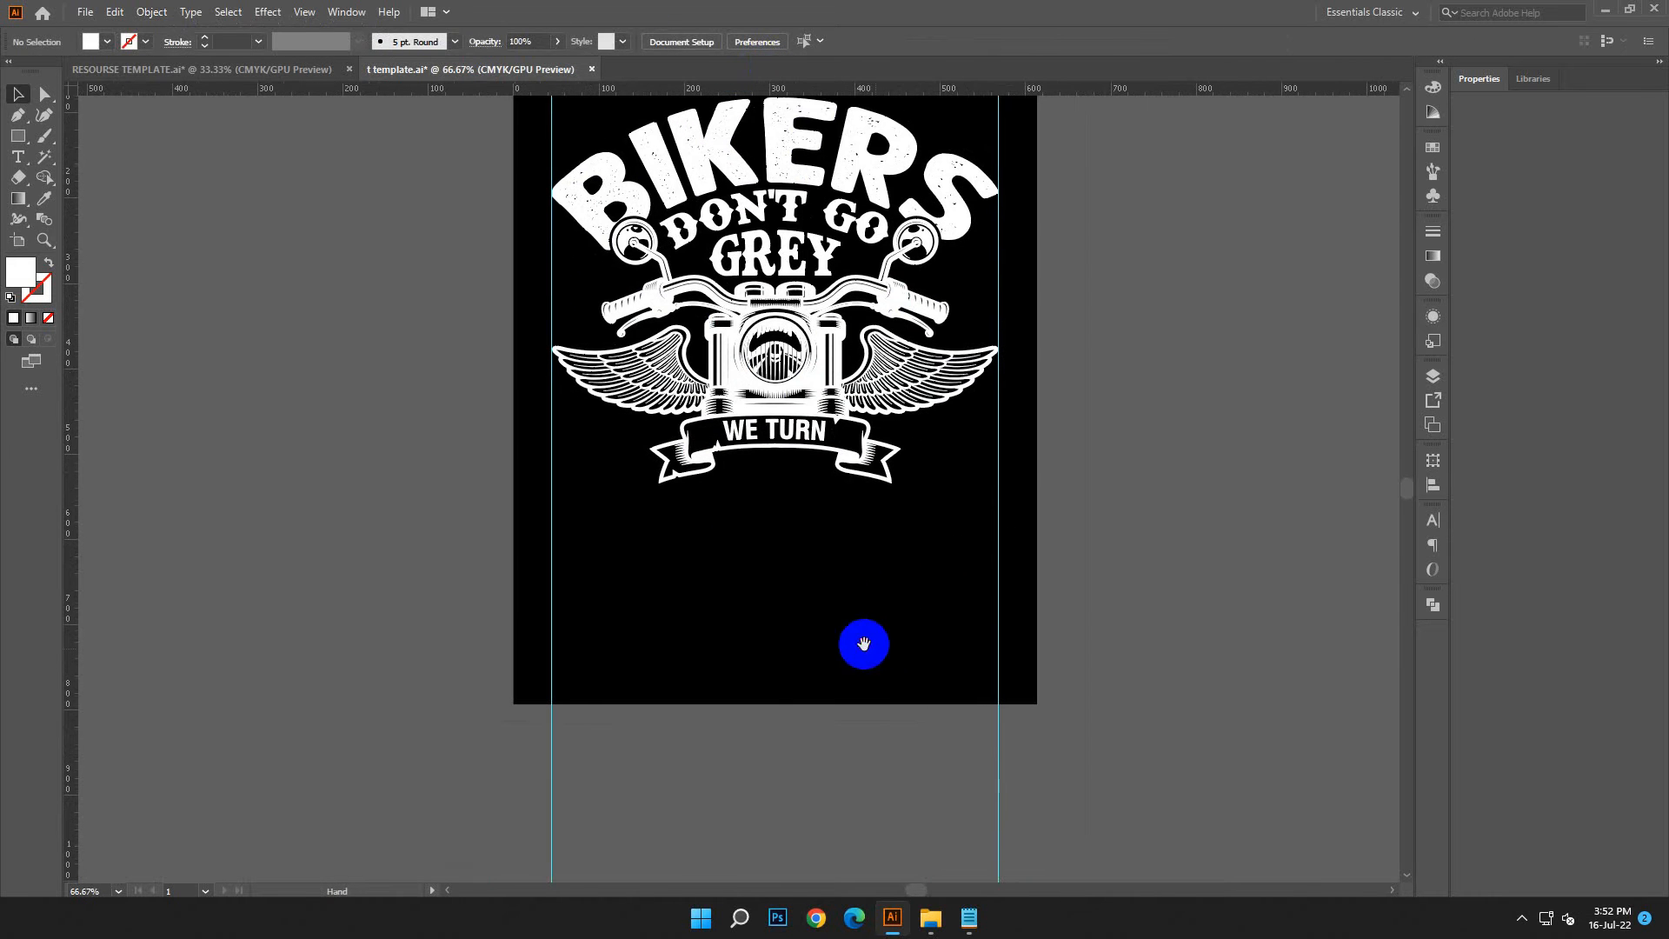
pyautogui.click(968, 917)
pyautogui.click(1259, 596)
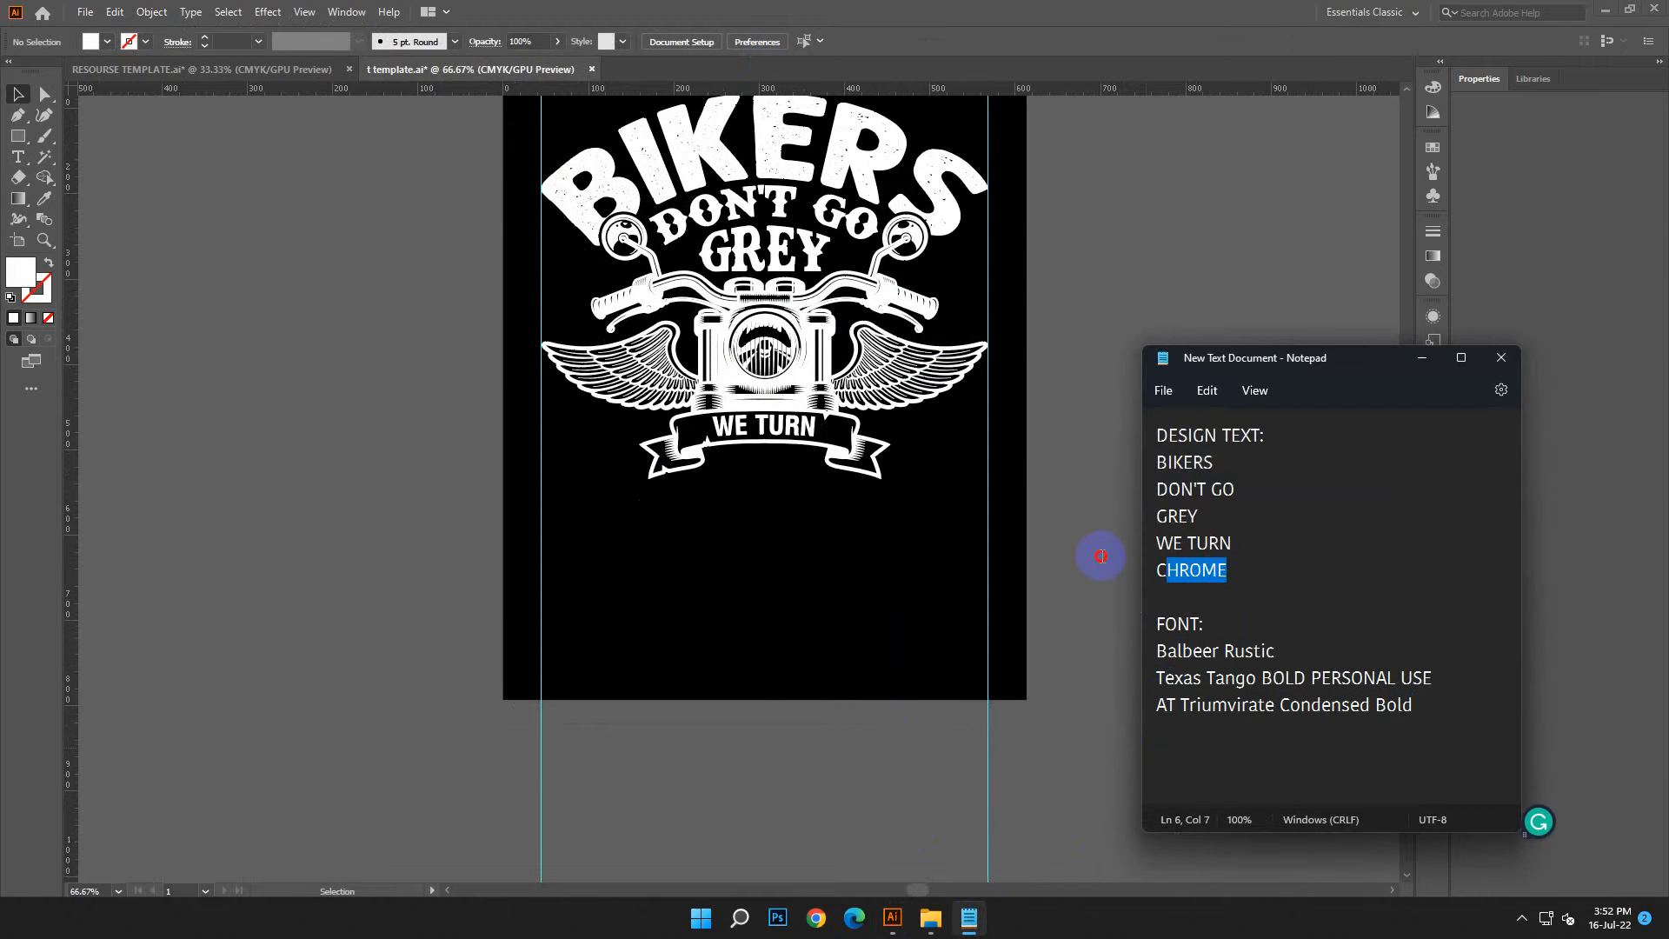
pyautogui.rightClick(1164, 577)
pyautogui.click(1225, 331)
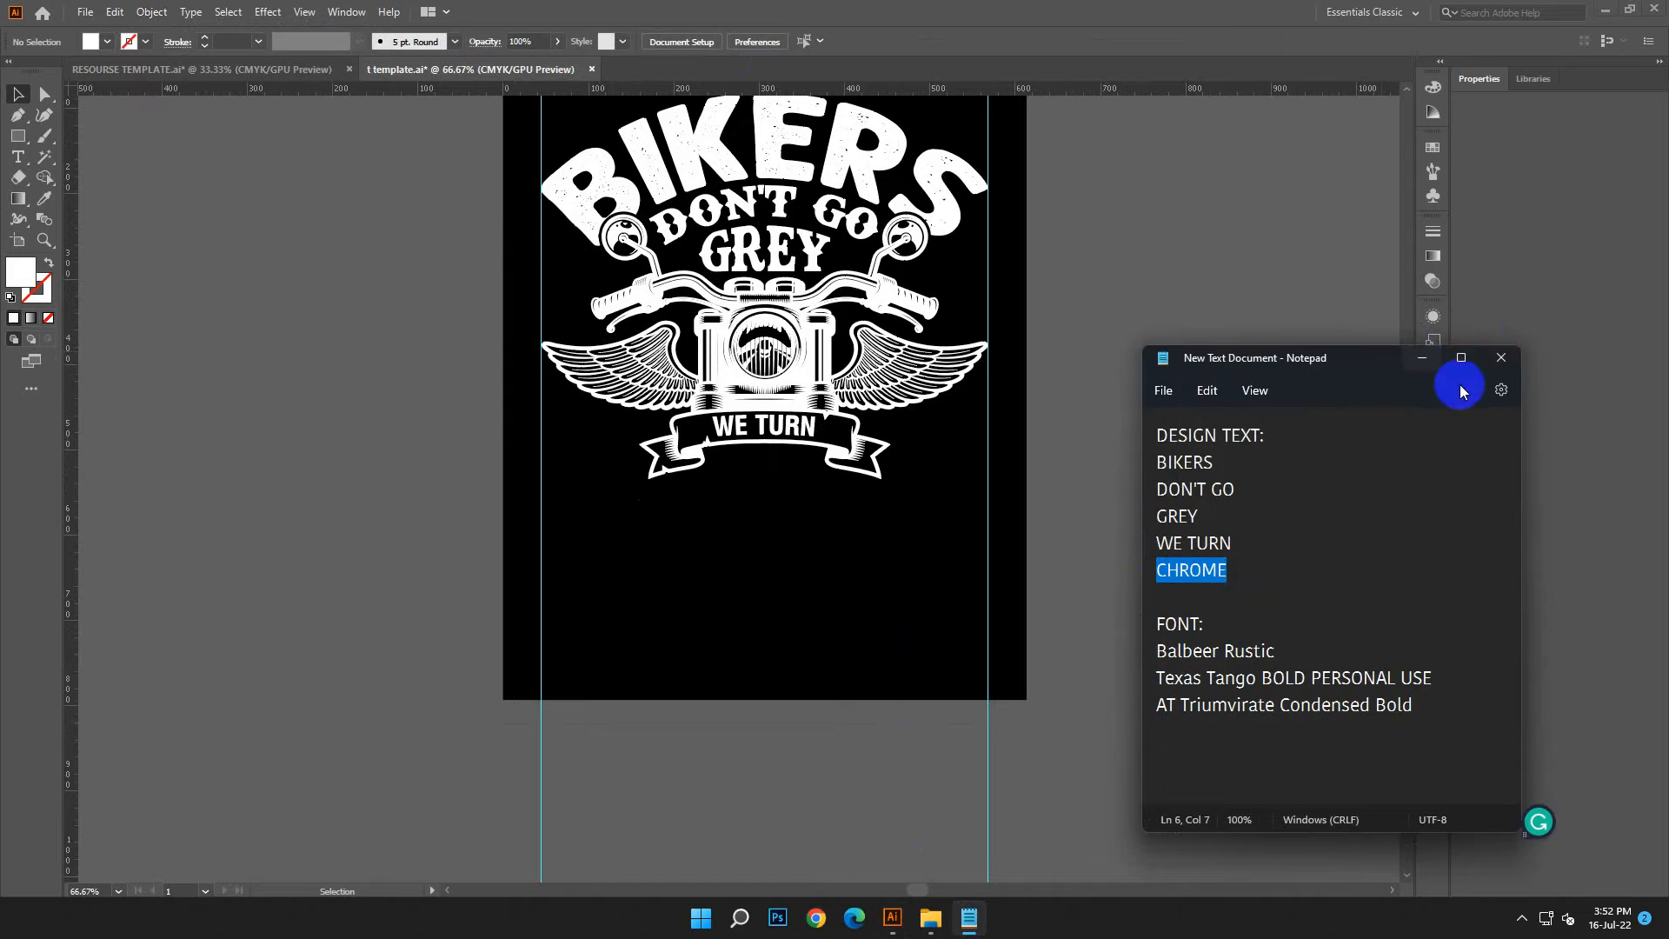
pyautogui.click(1422, 358)
# Step: Create a CHROME point text beside the artboard from the copied word and enlarge it to about 90.9 pt
pyautogui.click(18, 157)
pyautogui.click(217, 305)
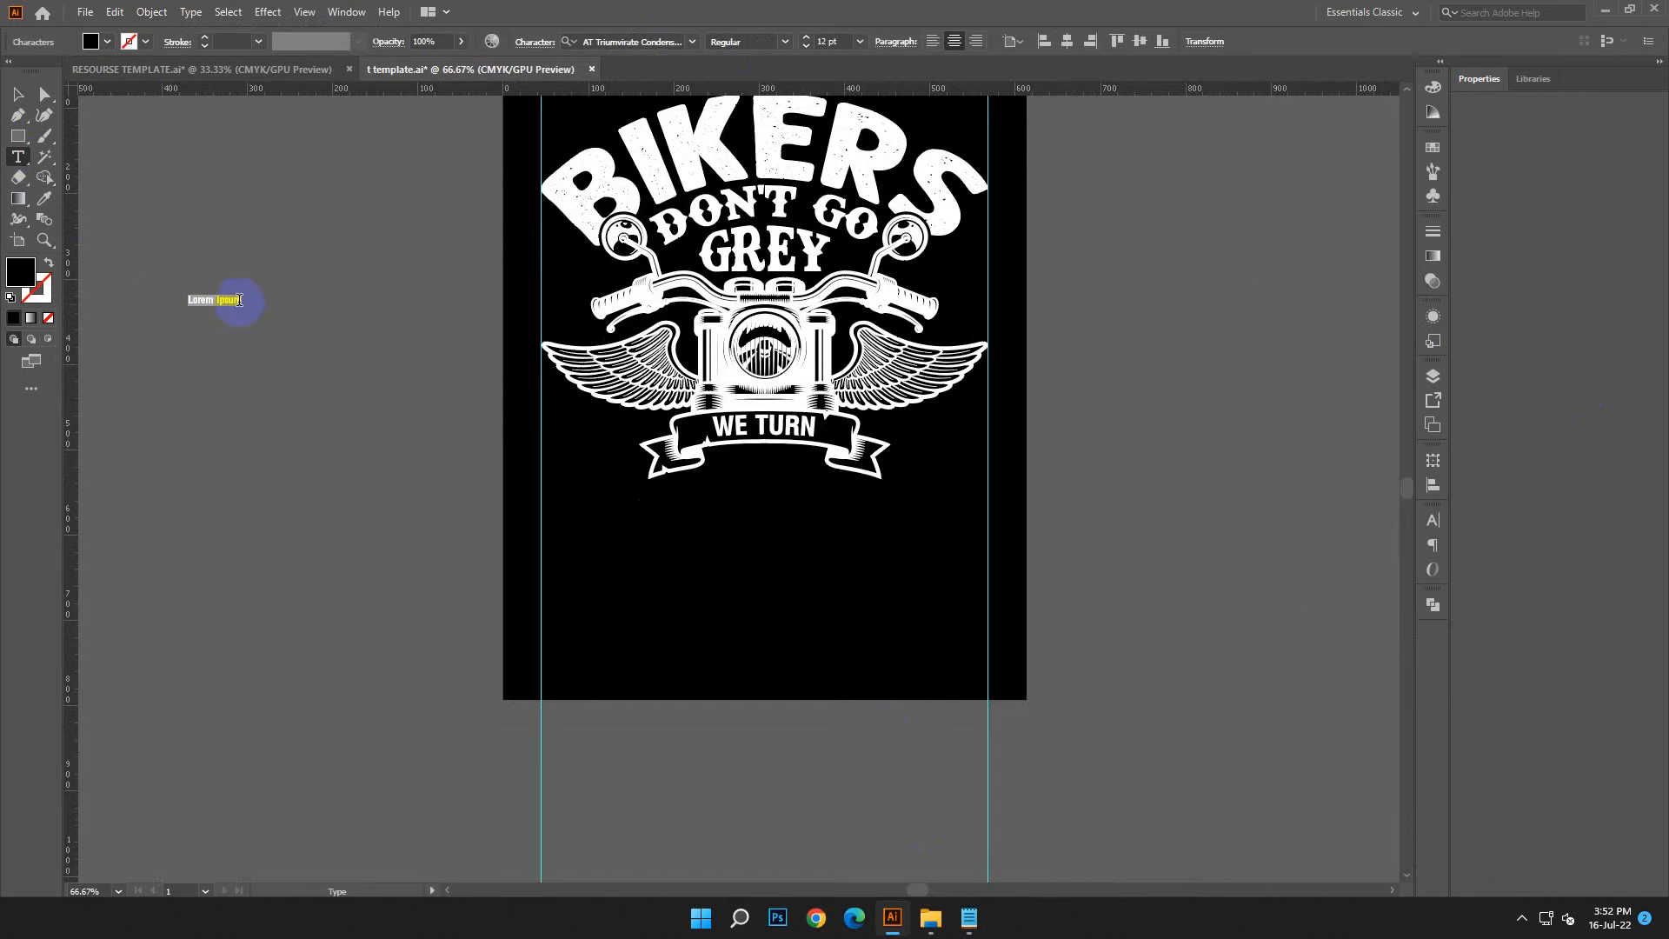
pyautogui.click(115, 12)
pyautogui.click(130, 123)
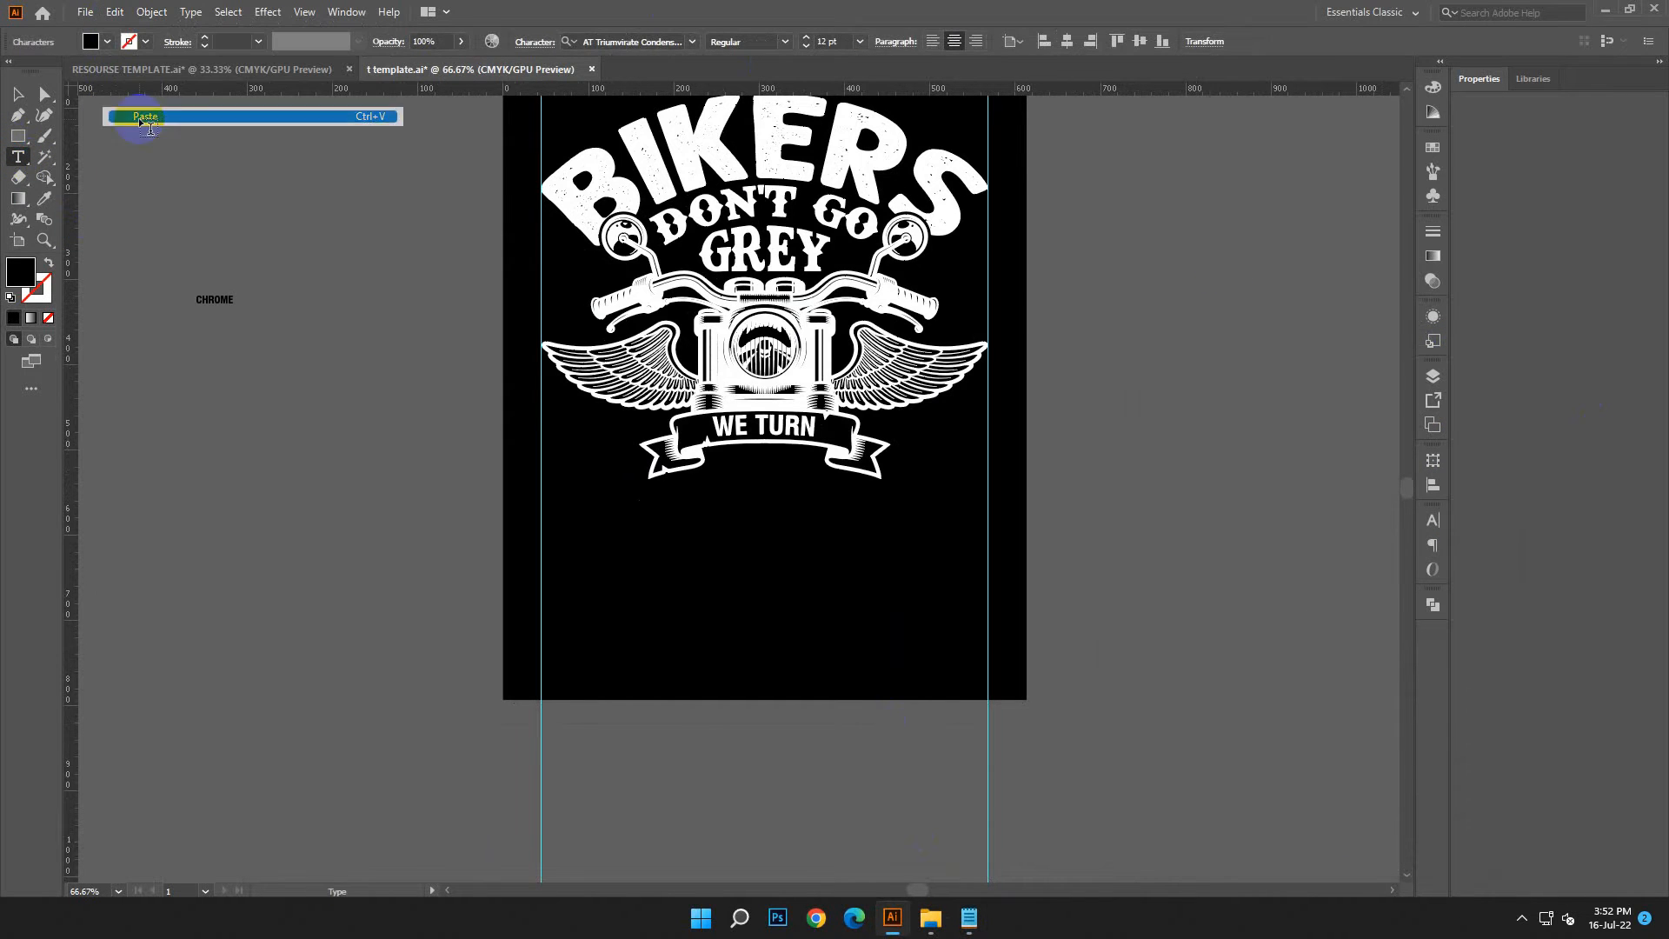
pyautogui.click(16, 96)
pyautogui.moveTo(235, 306); pyautogui.dragTo(474, 473)
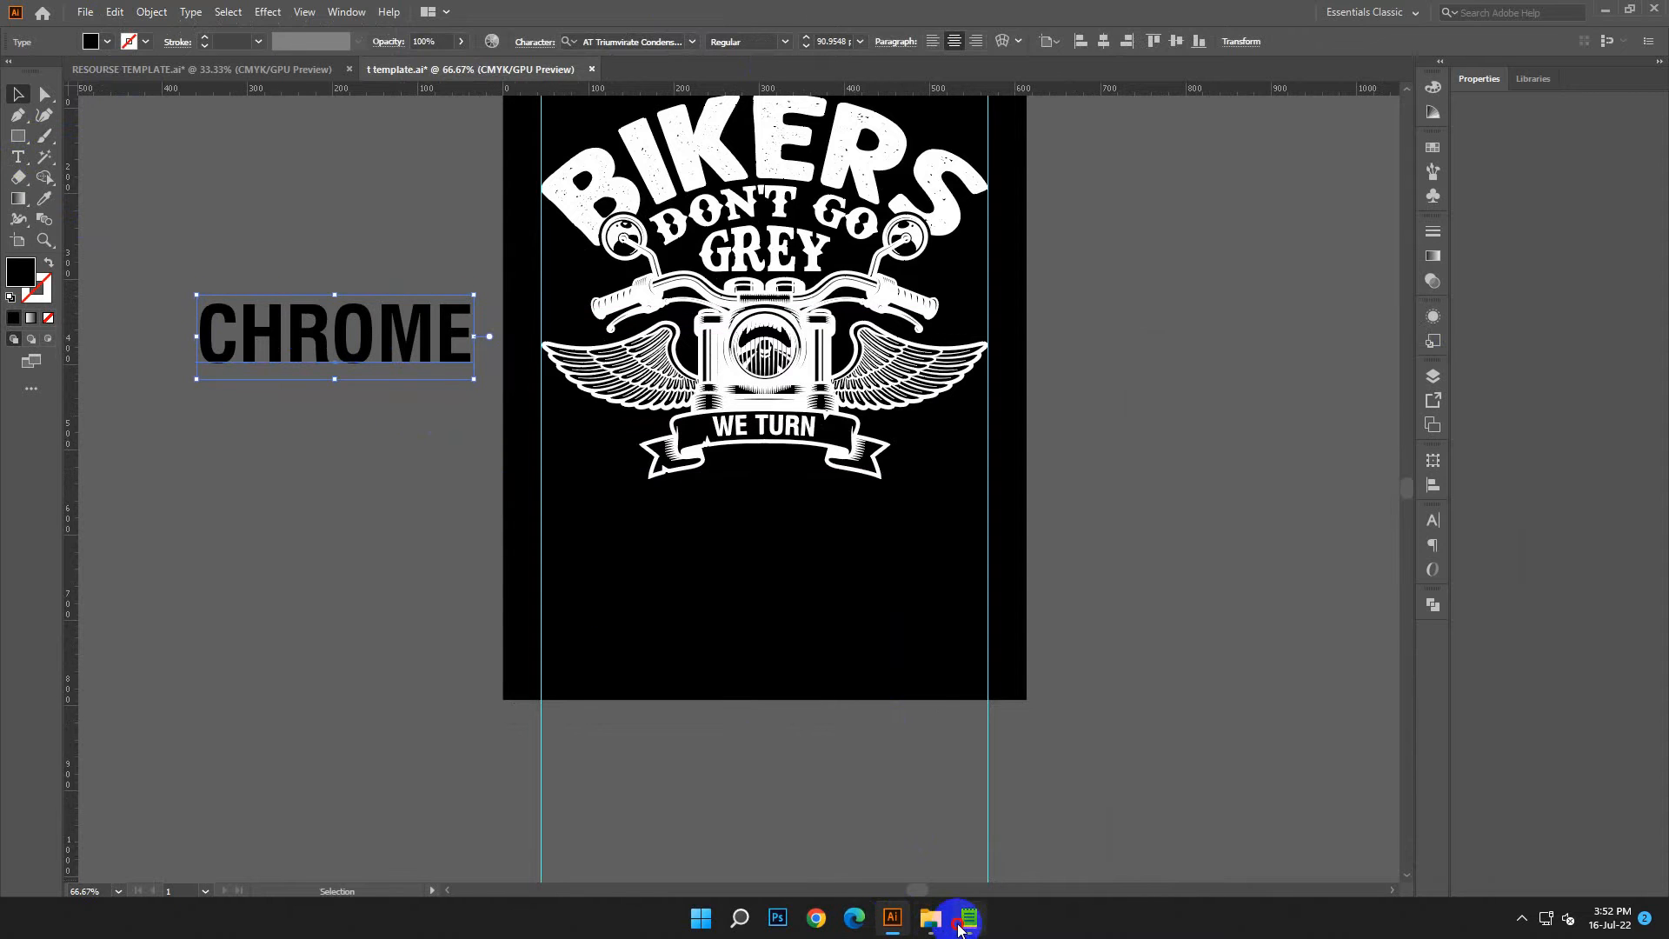
# Step: Copy the font name Balbeer Rustic from the Notepad notes and apply that font to the CHROME text
pyautogui.click(958, 926)
pyautogui.doubleClick(1274, 648)
pyautogui.rightClick(1192, 658)
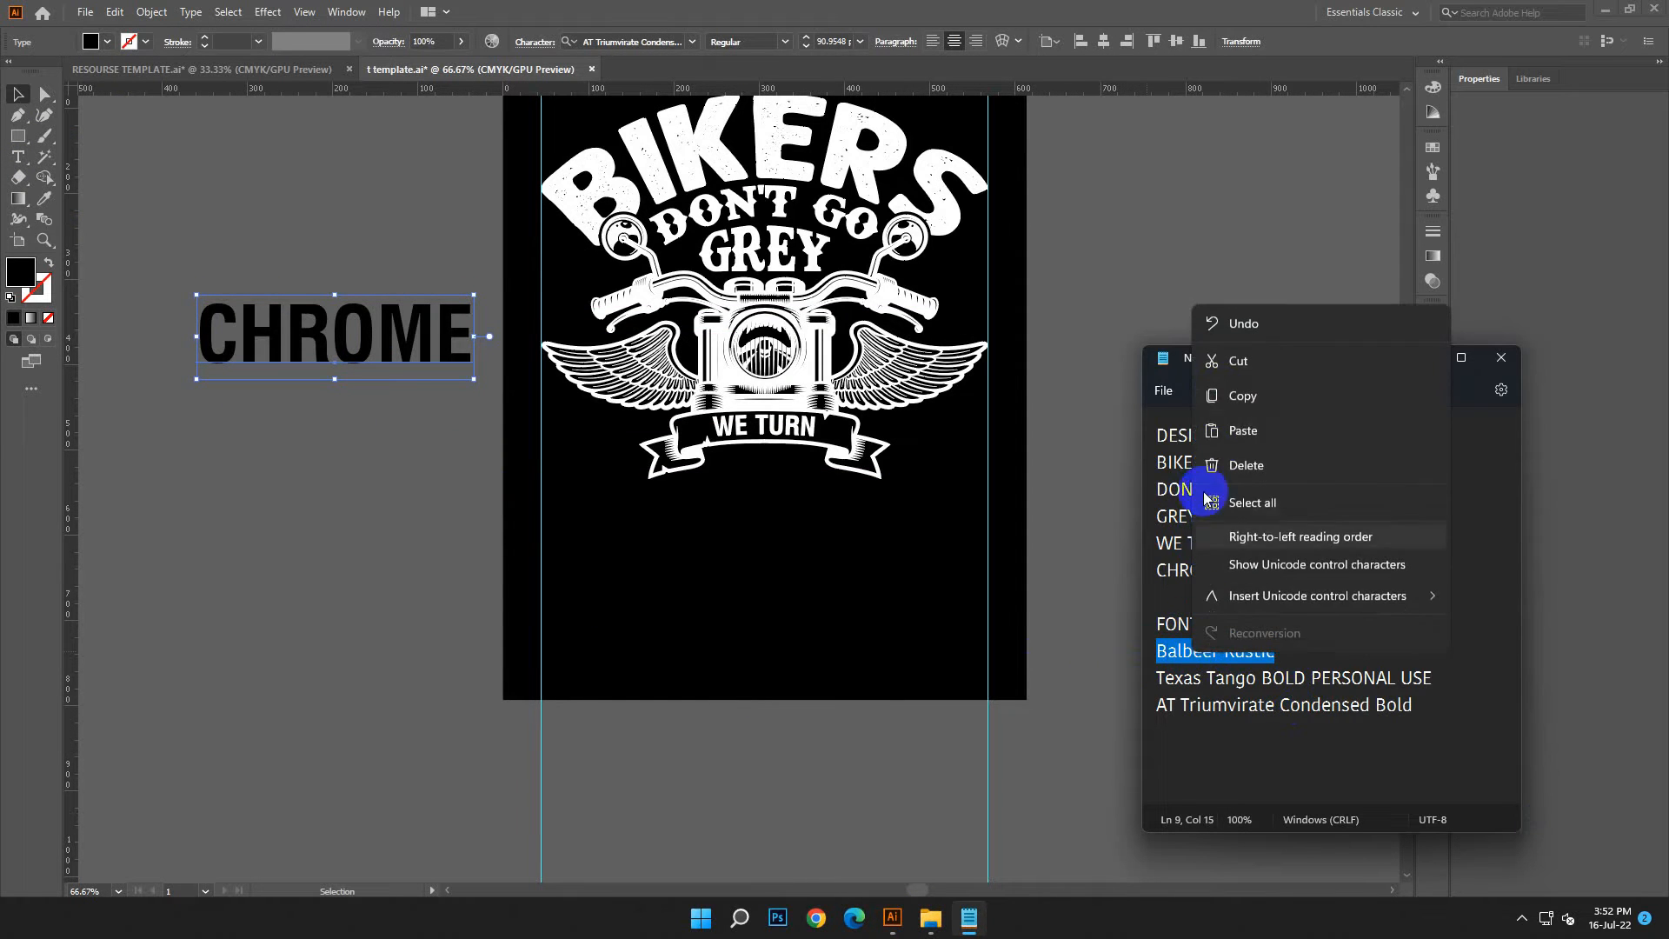
pyautogui.click(1252, 387)
pyautogui.click(1422, 357)
pyautogui.rightClick(602, 41)
pyautogui.click(648, 116)
pyautogui.click(850, 127)
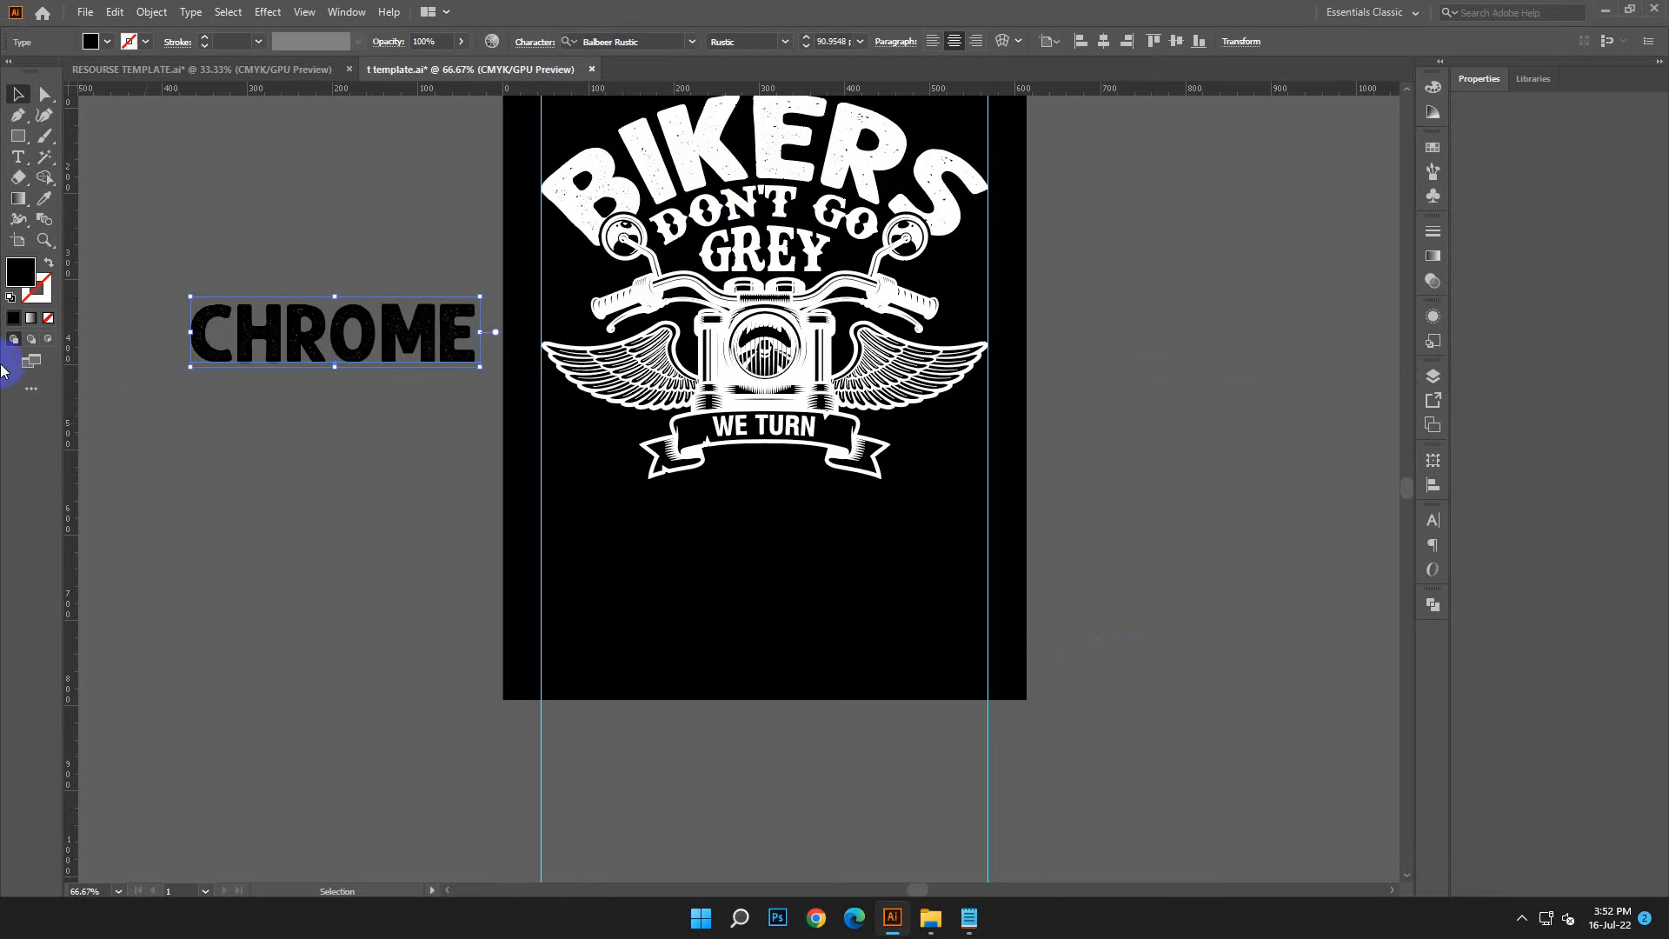
# Step: Move the CHROME text onto the artboard below the ribbon banner and fill it with white (FFFFFF)
pyautogui.moveTo(391, 347); pyautogui.dragTo(812, 572)
pyautogui.doubleClick(18, 287)
pyautogui.moveTo(287, 370); pyautogui.dragTo(259, 358)
pyautogui.click(664, 364)
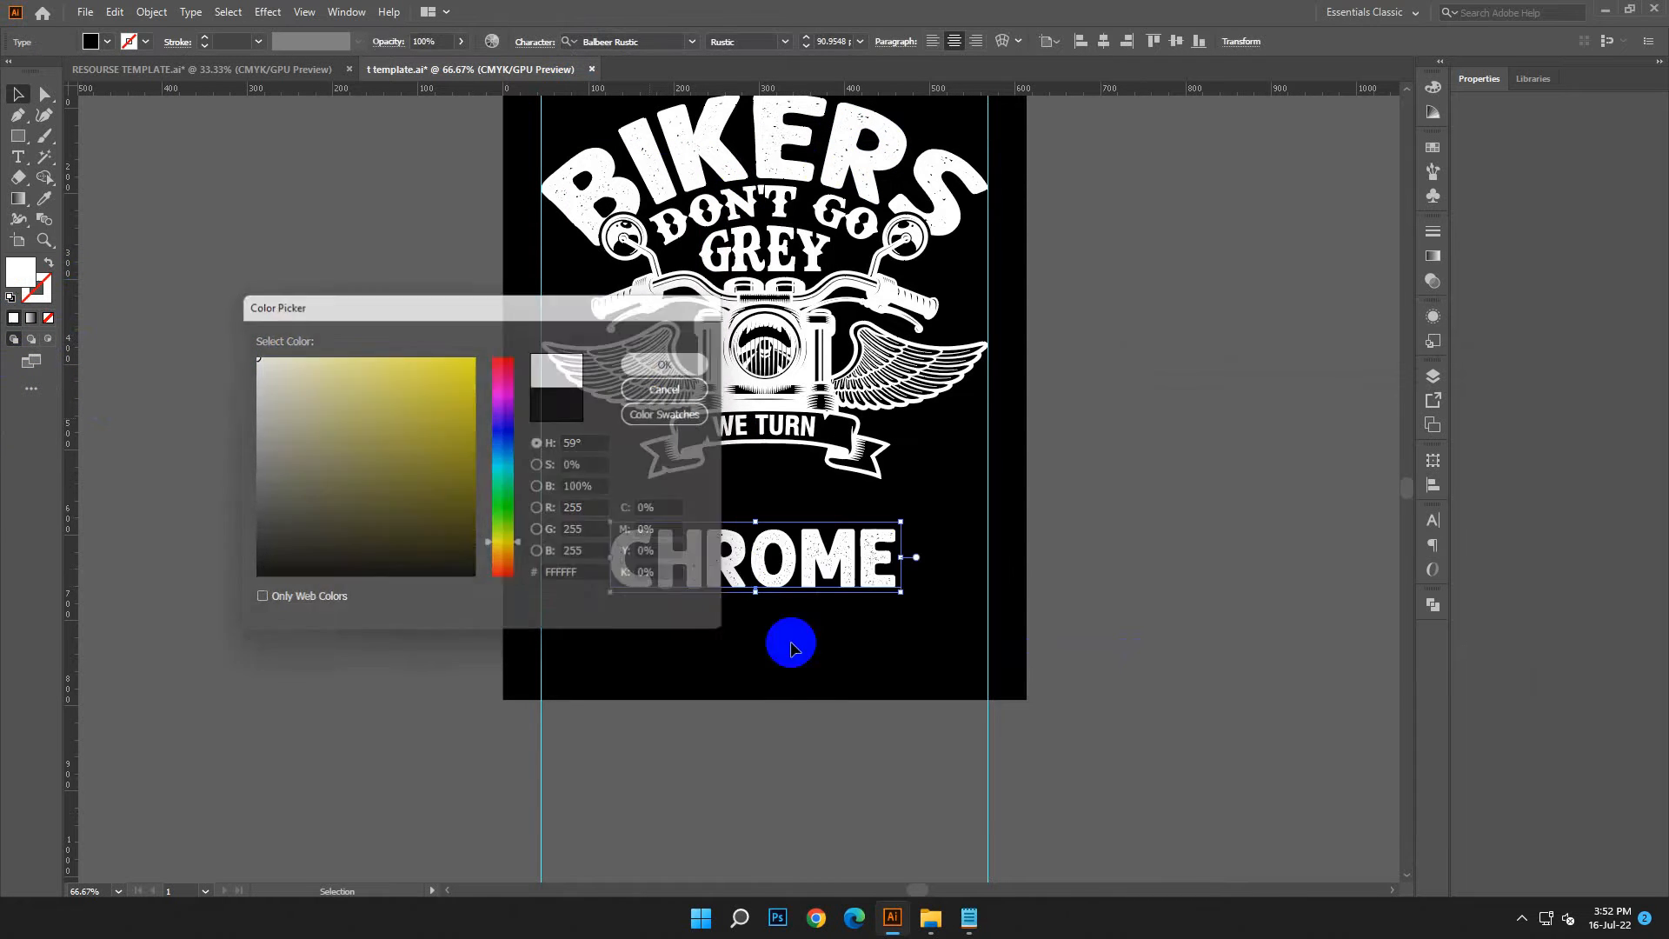
# Step: Align the CHROME text with the first vertical guide and enlarge it to about 142.7 pt to span both guides
pyautogui.moveTo(711, 537); pyautogui.dragTo(666, 484)
pyautogui.moveTo(831, 508); pyautogui.dragTo(998, 584)
pyautogui.click(996, 600)
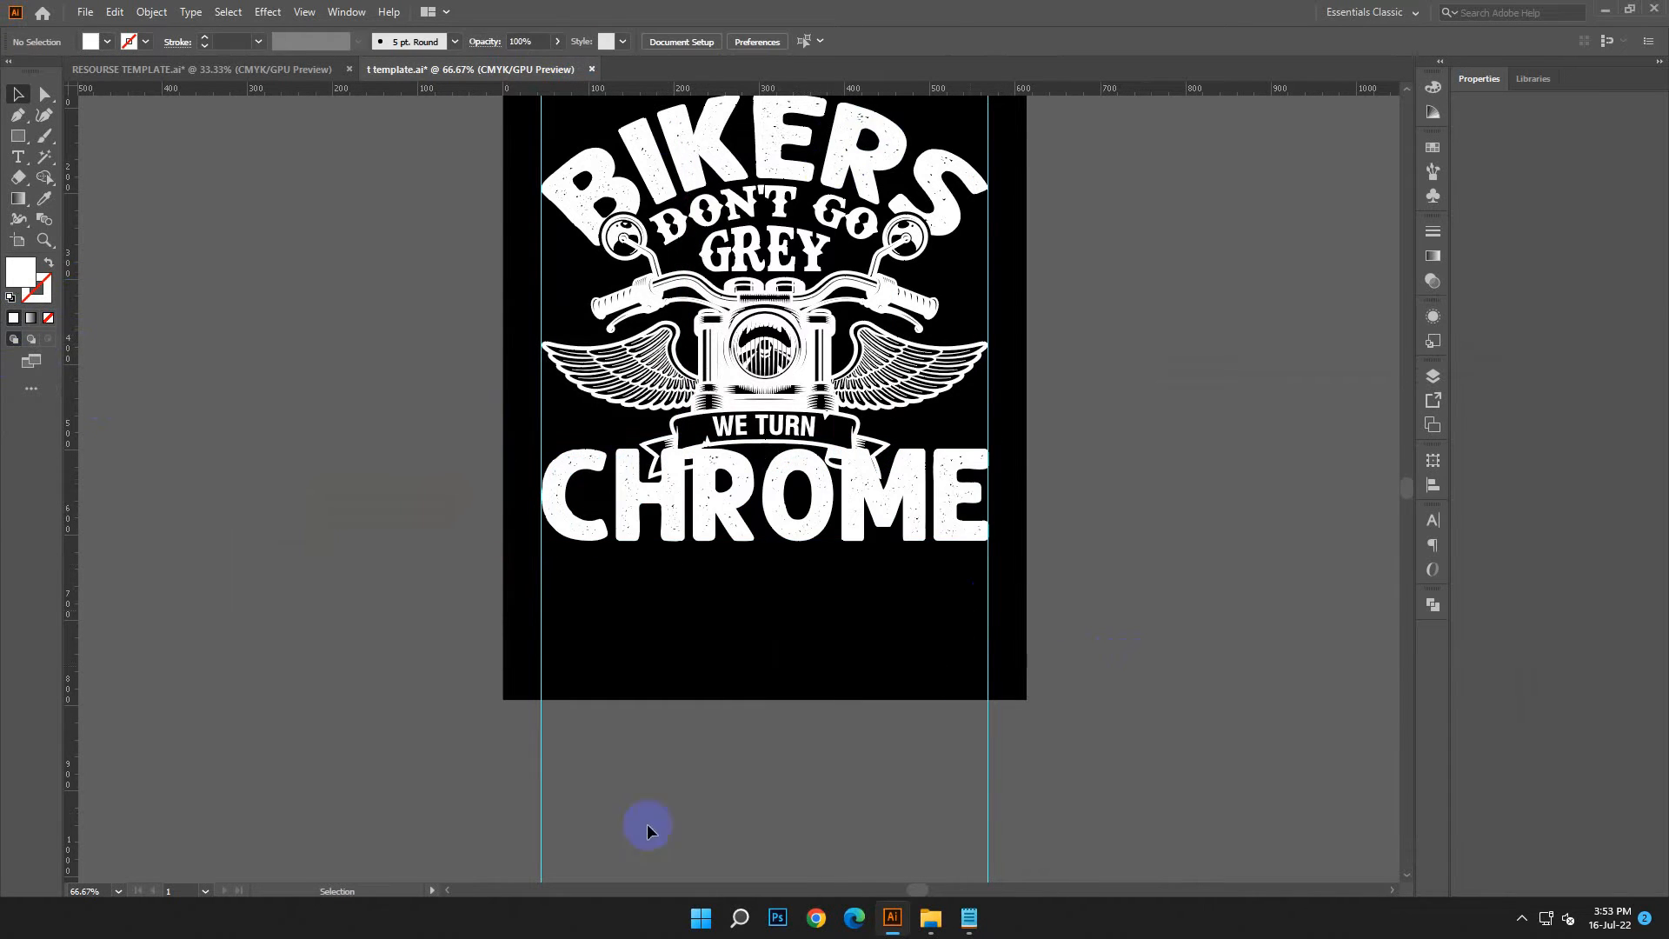
# Step: Nudge the CHROME text slightly down against the ribbon banner
pyautogui.click(874, 514)
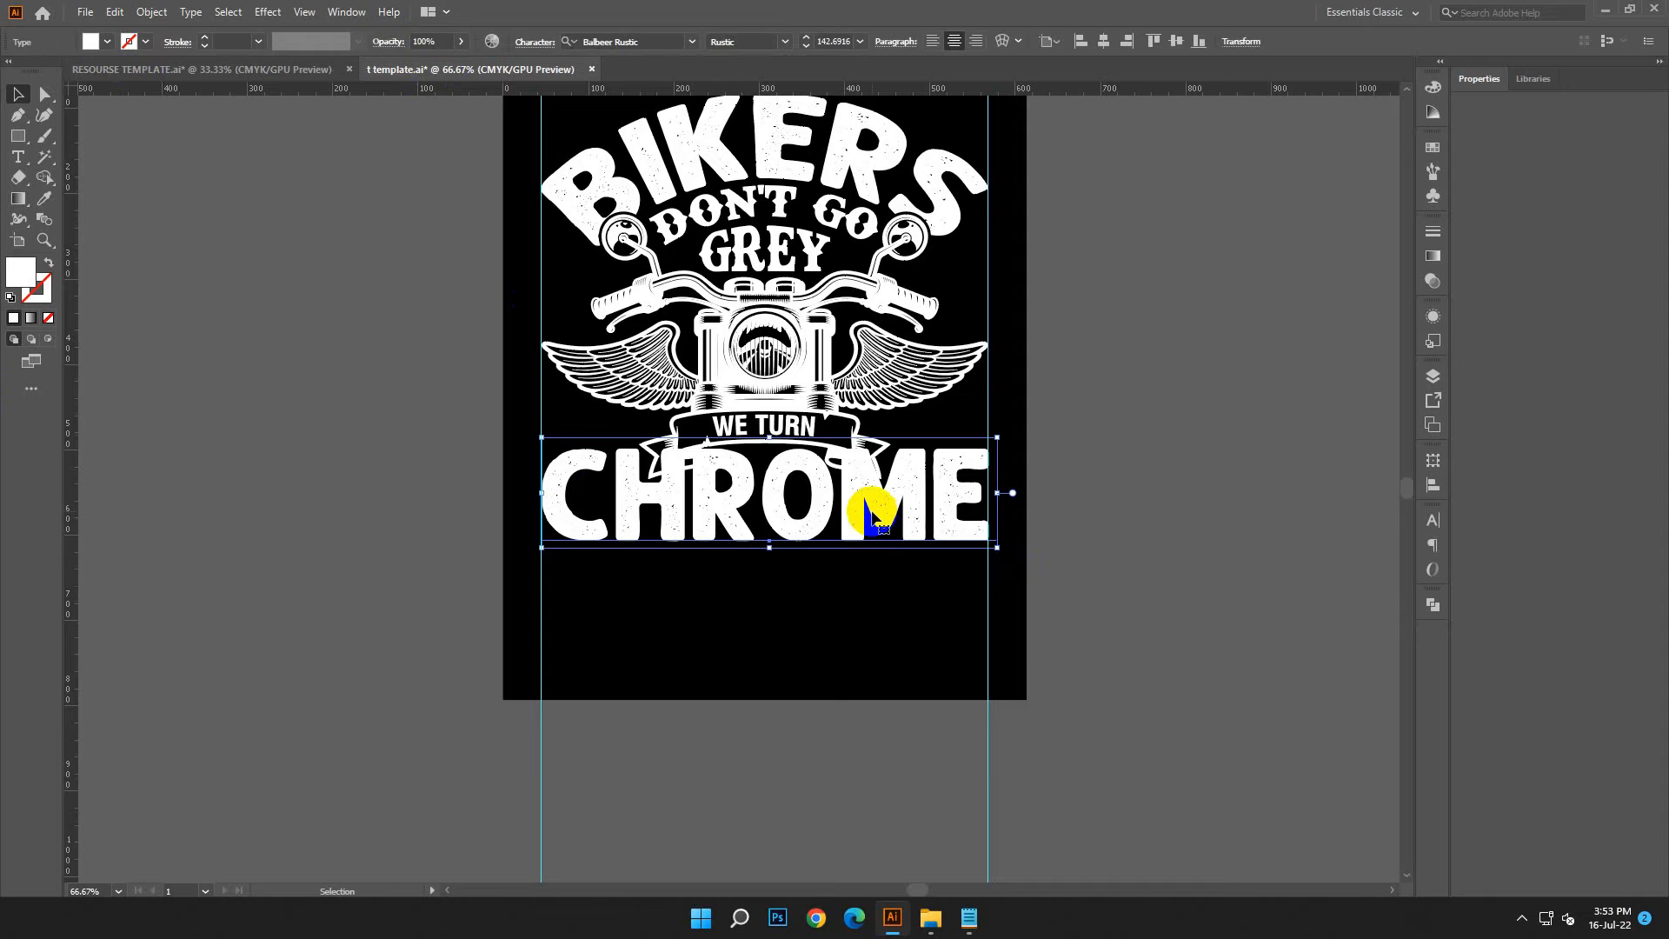
pyautogui.press('Down')
pyautogui.press('Down')
pyautogui.press('Down')
pyautogui.press('Down')
pyautogui.press('Down')
pyautogui.press('Down')
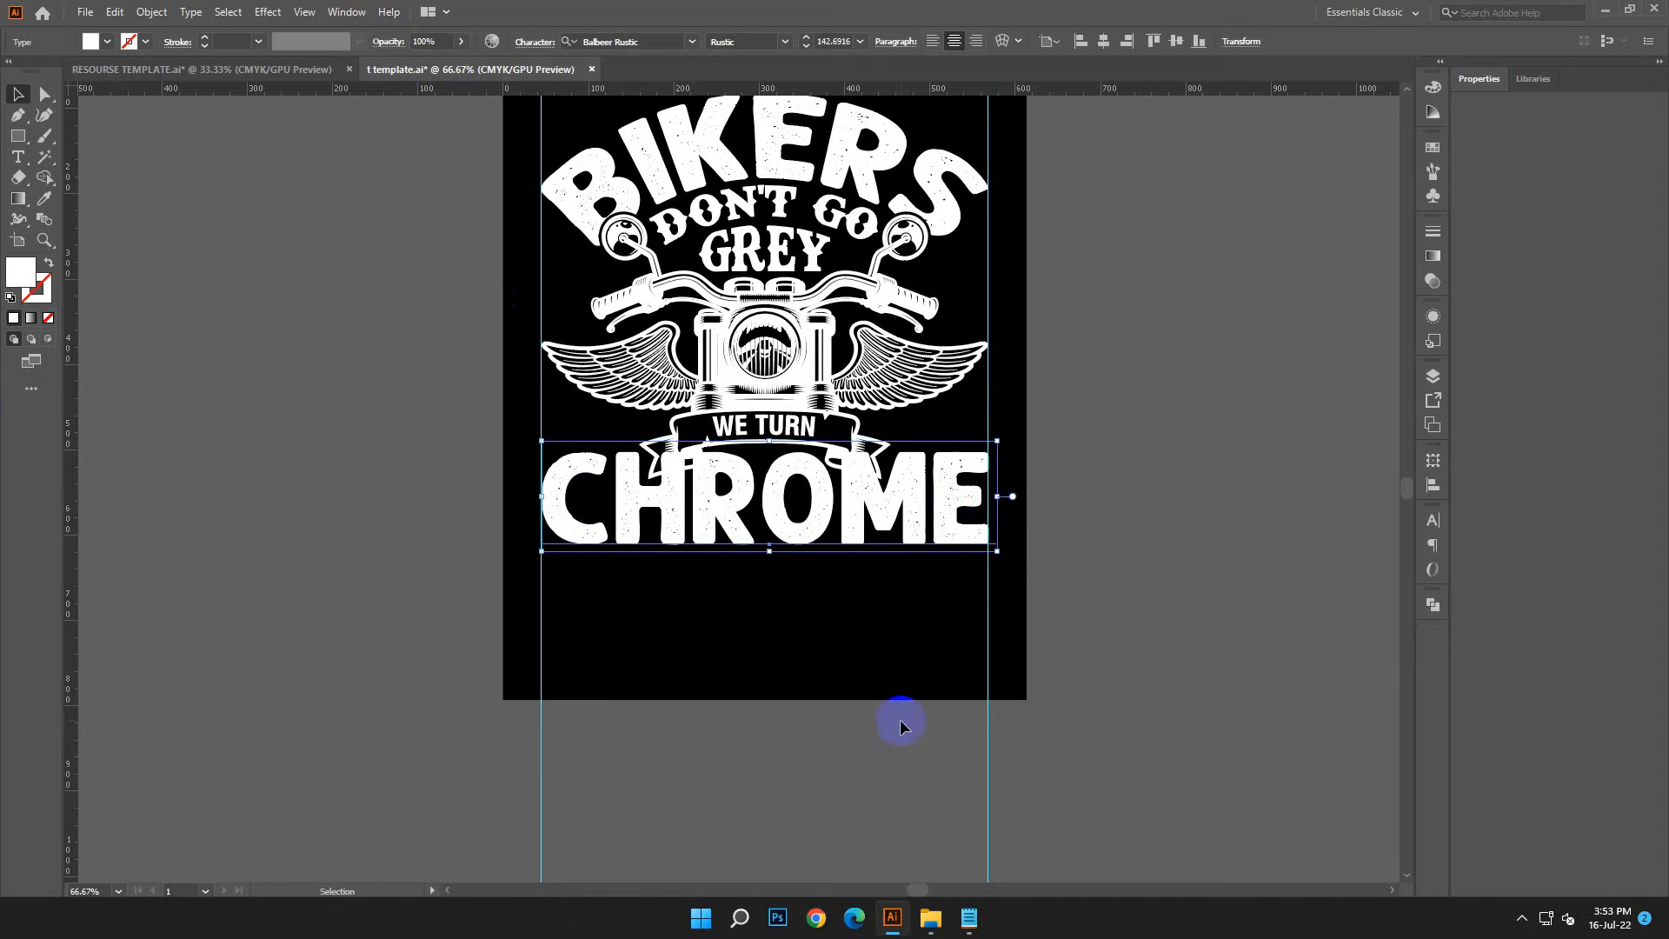
pyautogui.press('Down')
pyautogui.press('Down')
pyautogui.press('Up')
pyautogui.press('Up')
pyautogui.press('Up')
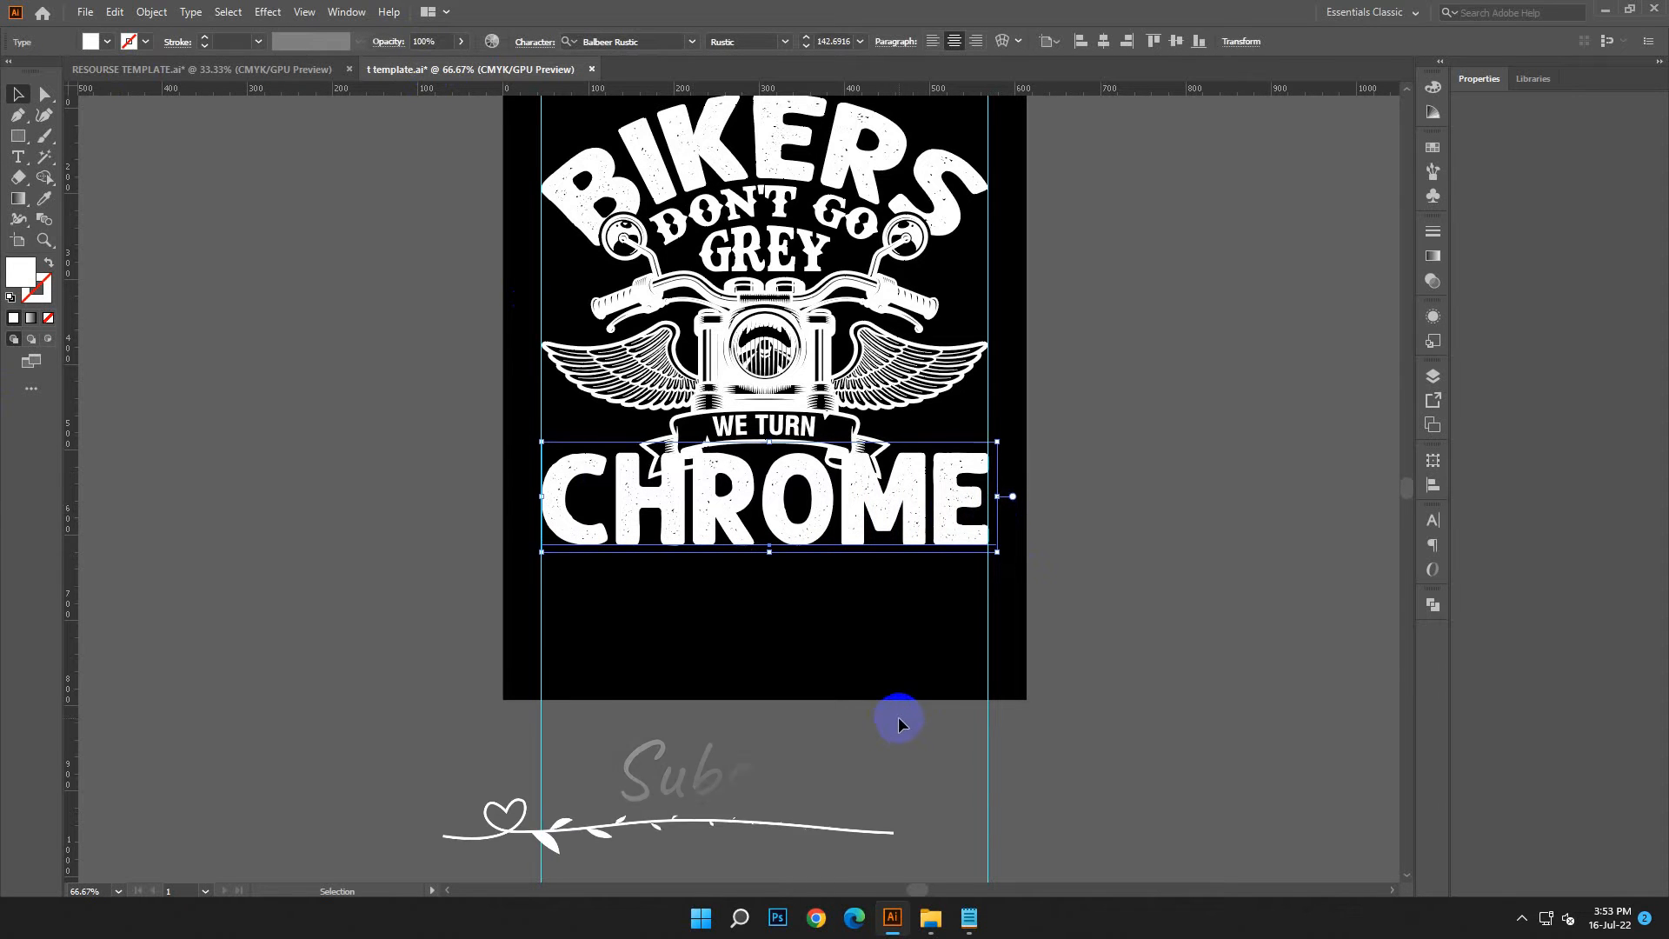
# Step: Convert the CHROME text to outlines
pyautogui.click(857, 424)
pyautogui.rightClick(855, 420)
pyautogui.rightClick(1187, 461)
pyautogui.click(1187, 460)
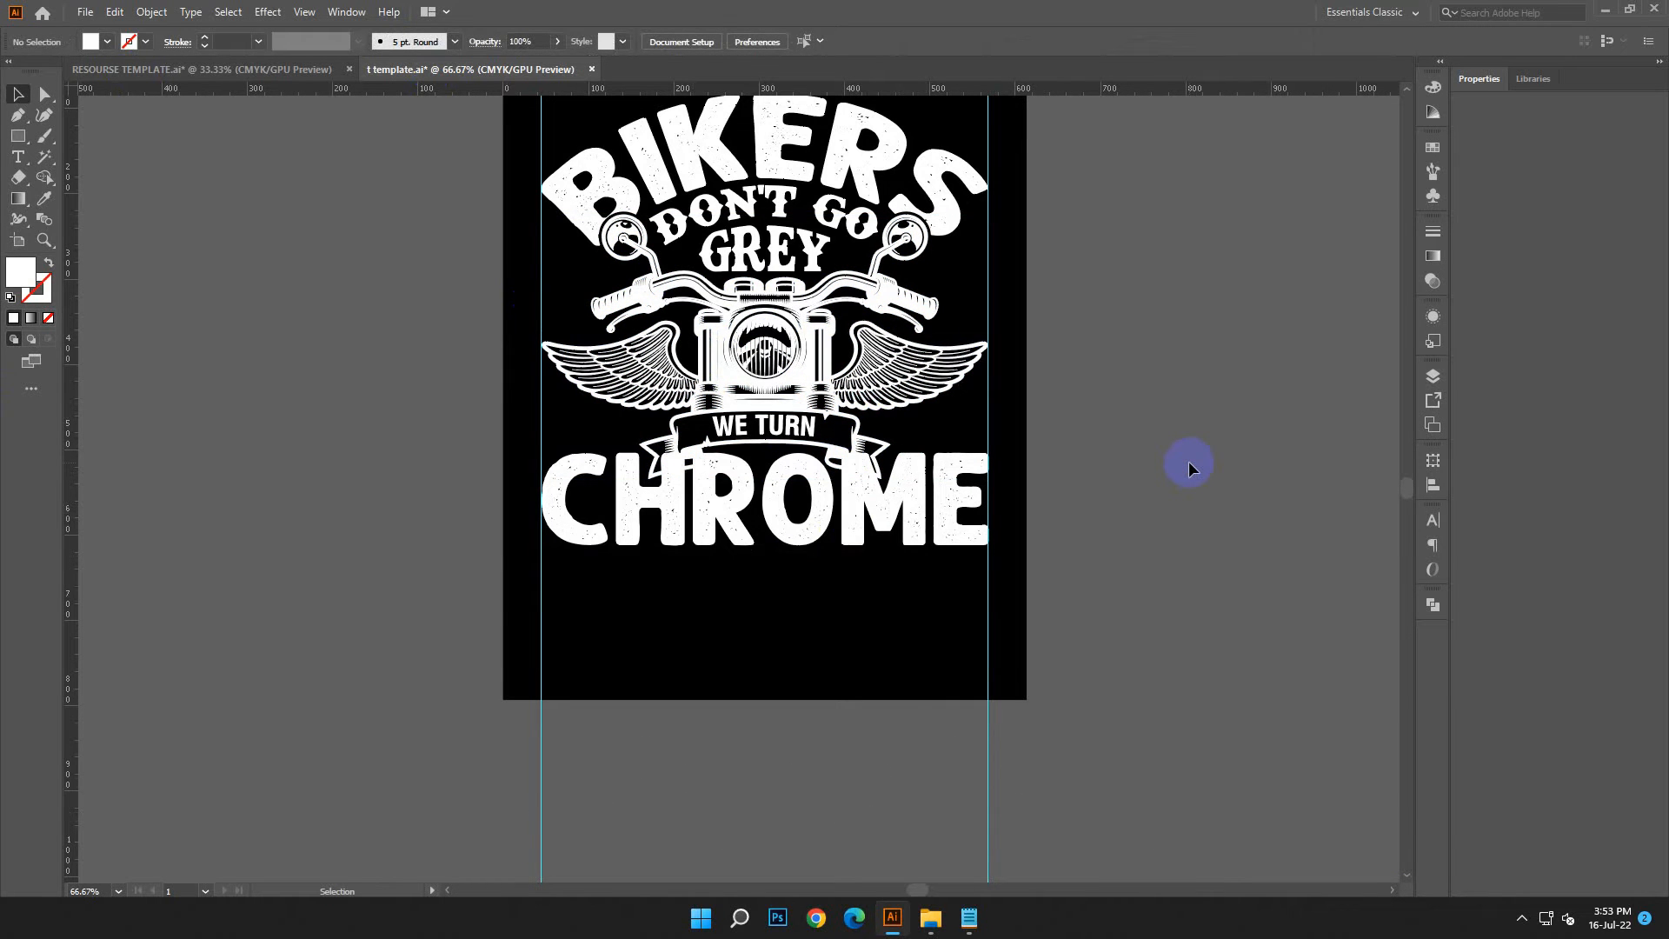
pyautogui.rightClick(959, 478)
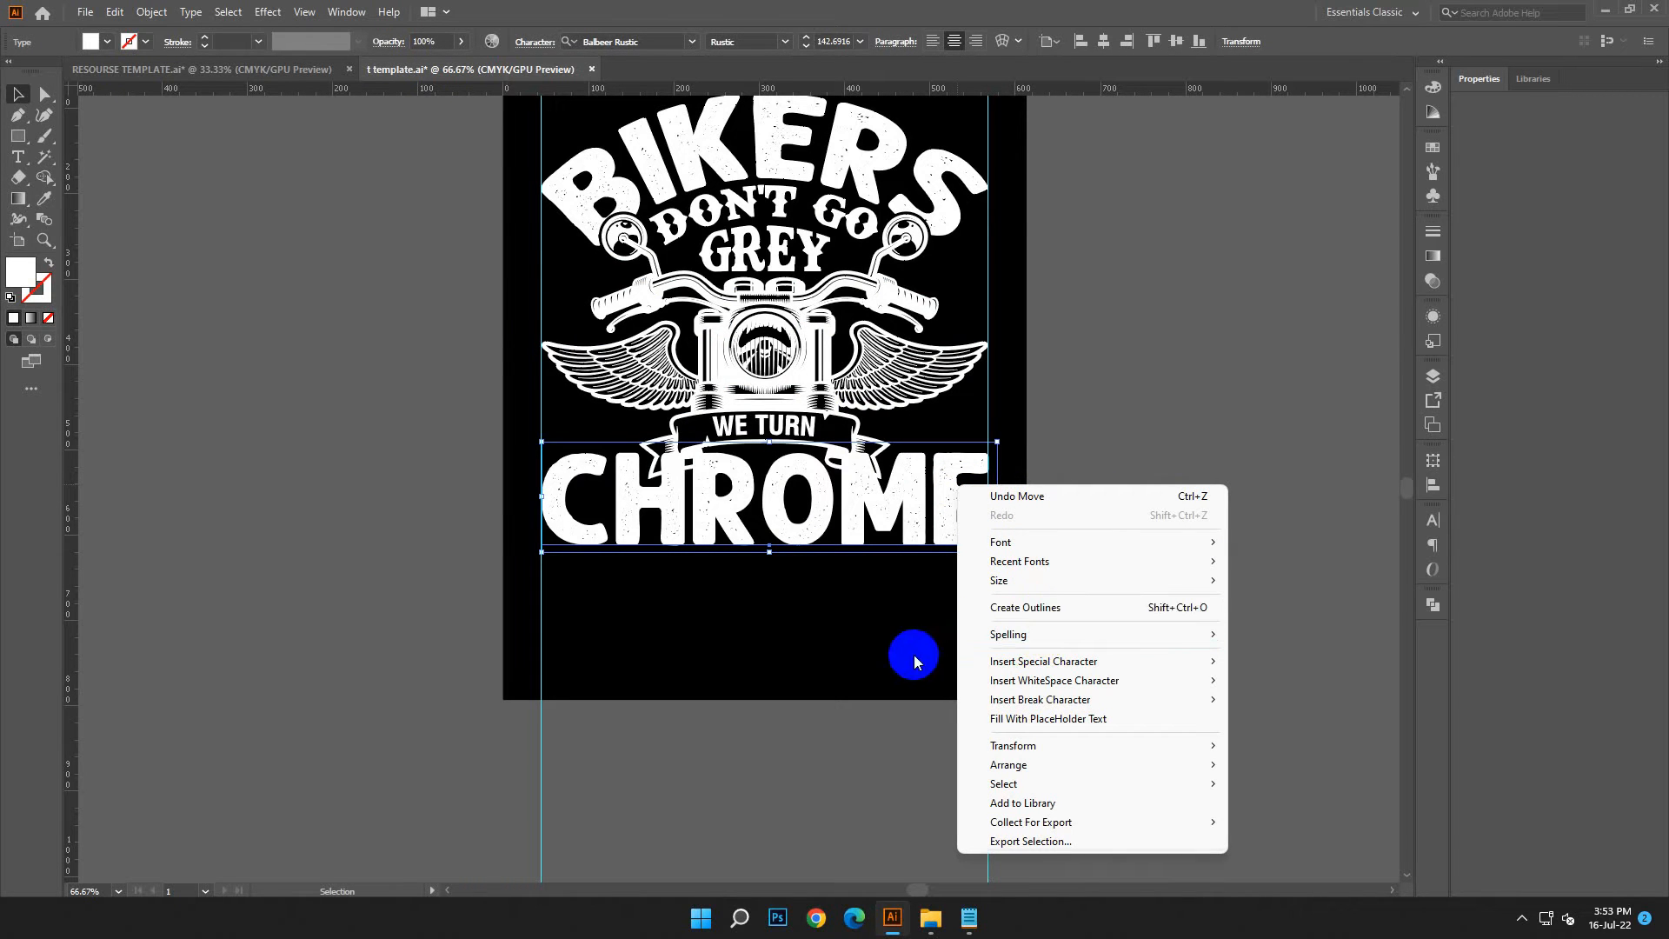
pyautogui.click(1045, 609)
pyautogui.click(1046, 611)
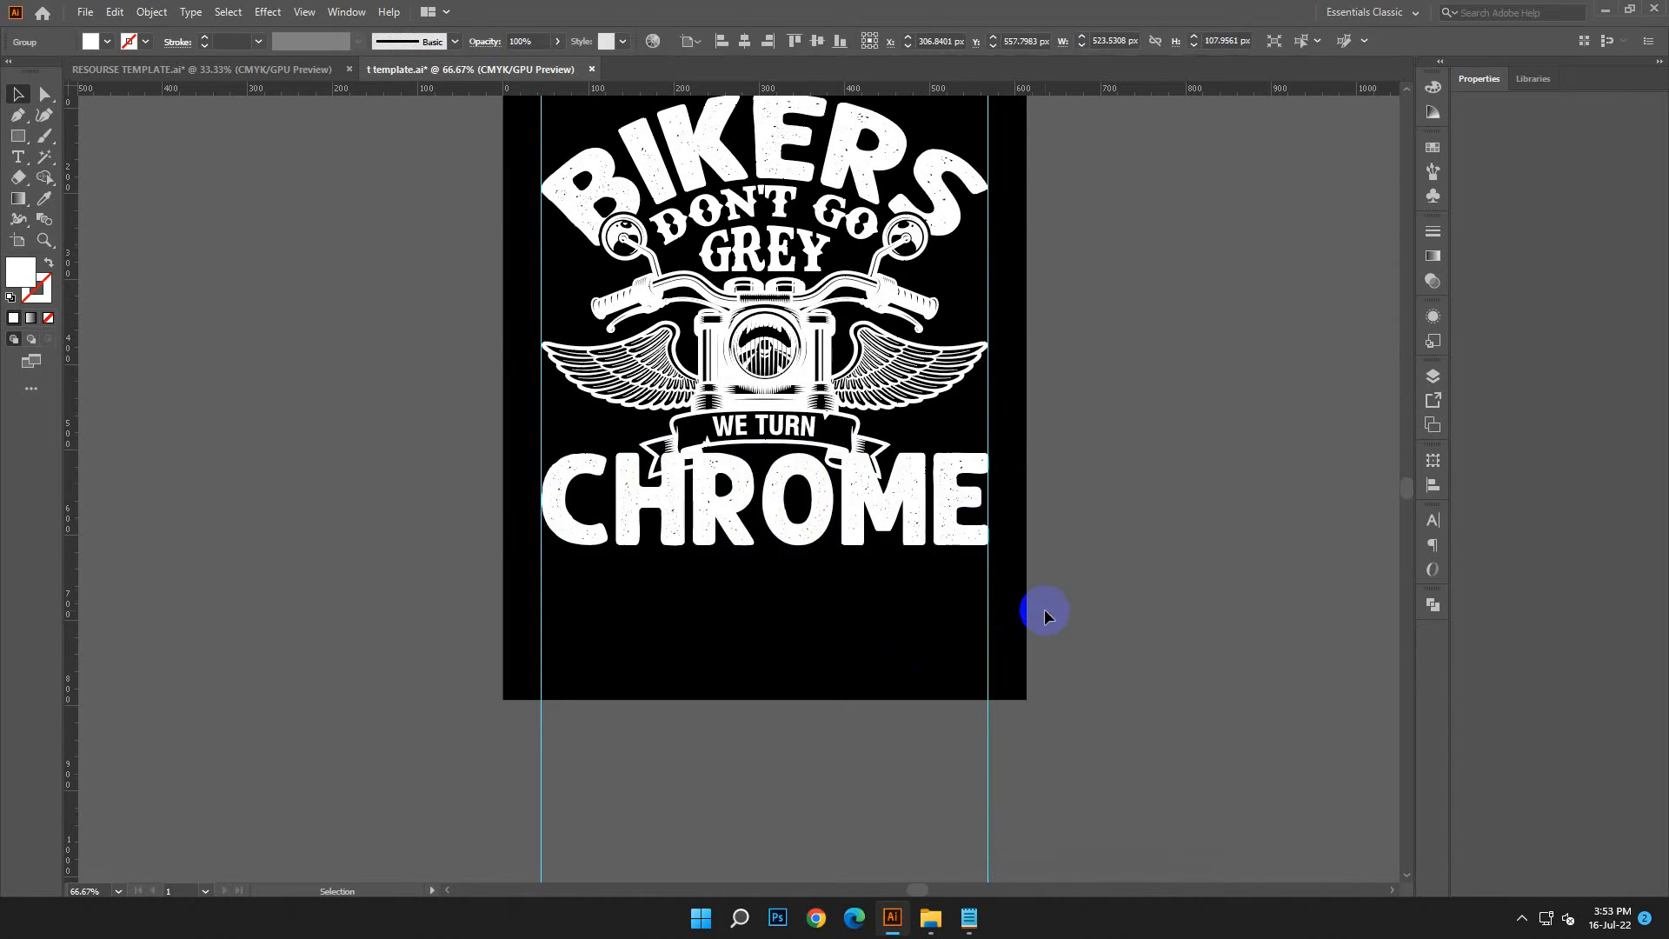
# Step: Resize the outlined CHROME lettering to about 522.8 px wide so its final E meets the vertical guide
pyautogui.hotkey('ctrl', '=')
pyautogui.hotkey('ctrl', '=')
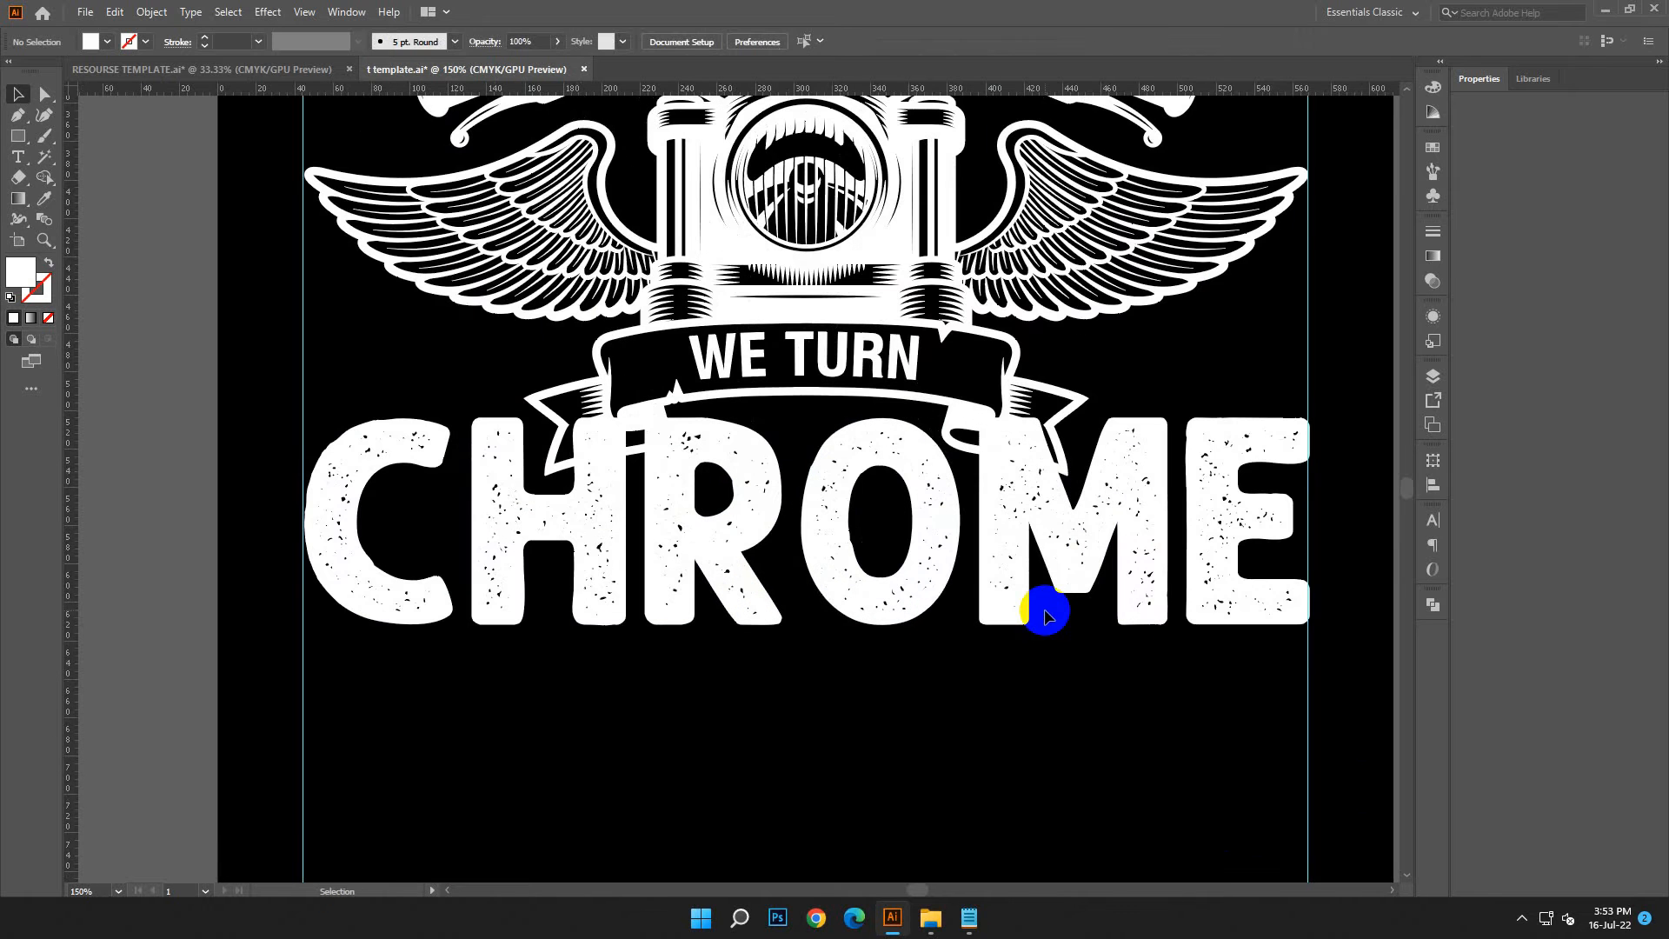
pyautogui.click(1288, 525)
pyautogui.moveTo(1310, 523); pyautogui.dragTo(1309, 524)
pyautogui.click(1316, 529)
pyautogui.click(1285, 511)
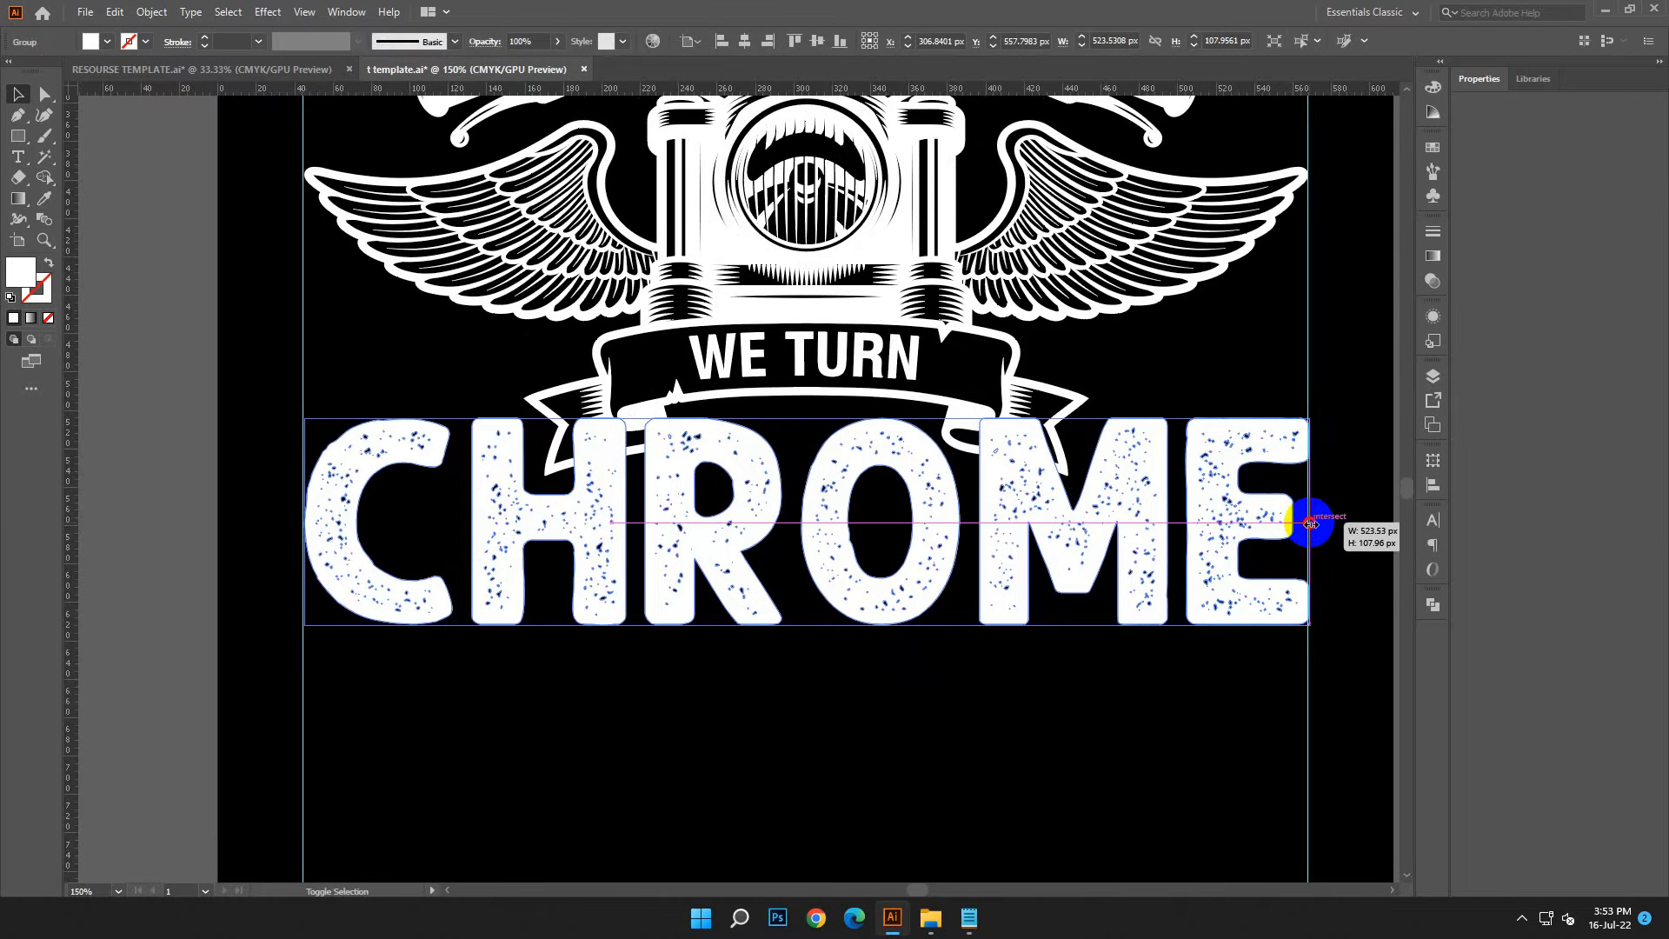
pyautogui.click(1320, 547)
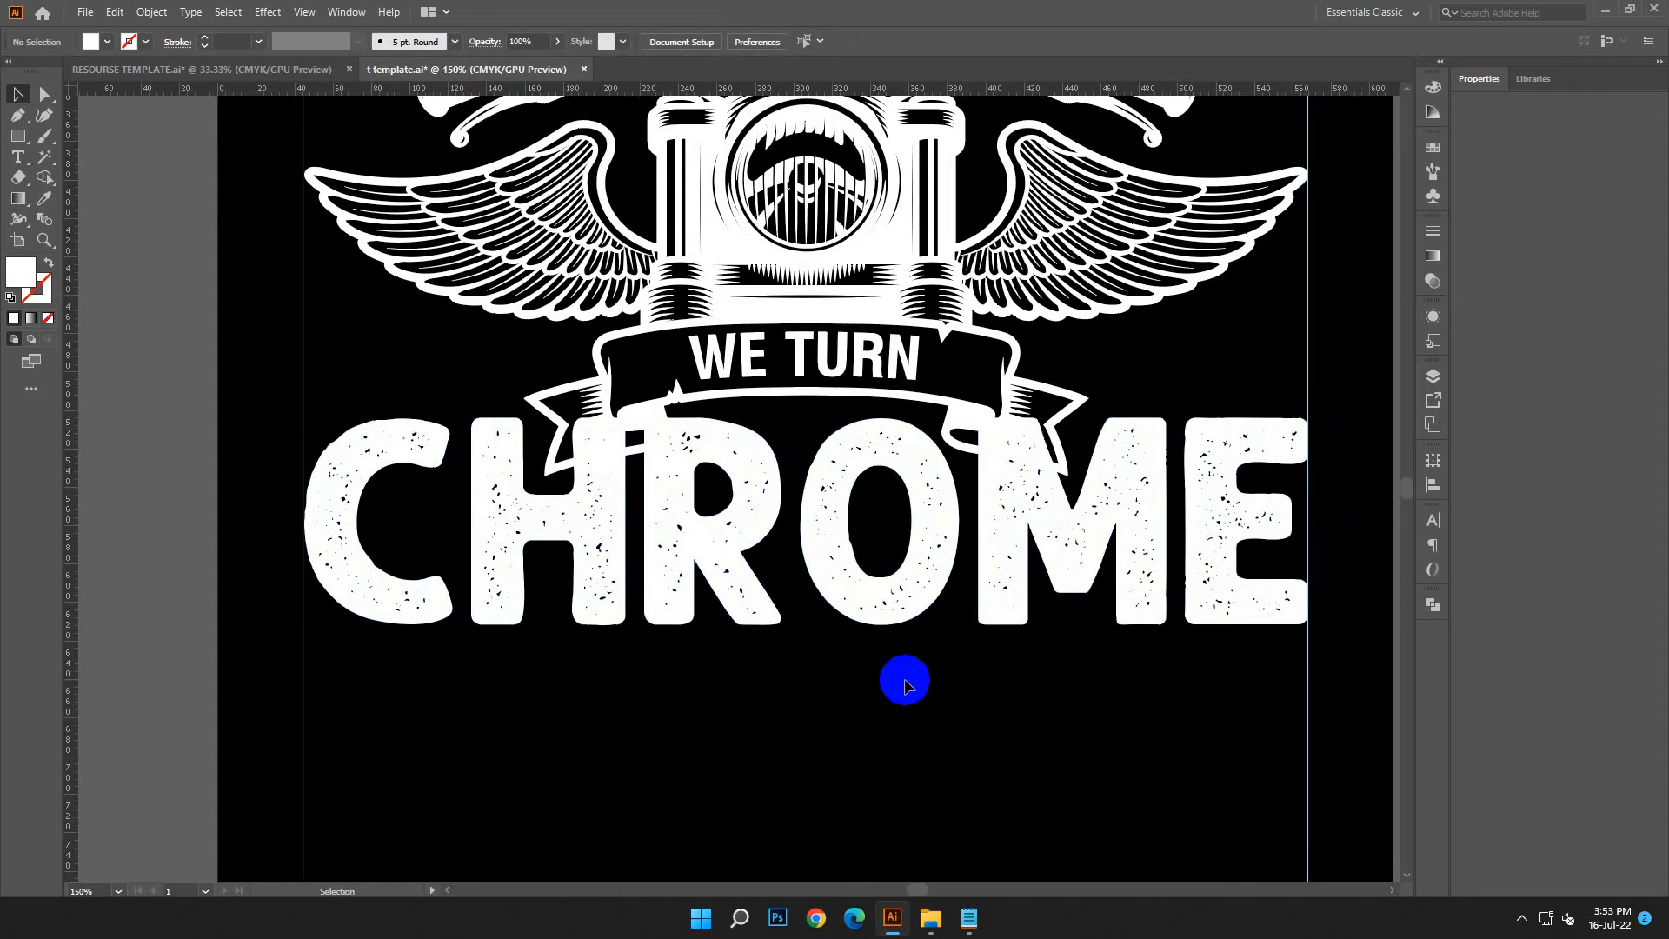
# Step: Nudge the outlined CHROME lettering down to about Y 559.8 px, beneath the banner
pyautogui.scroll(1, 905, 681)
pyautogui.hotkey('ctrl', '=')
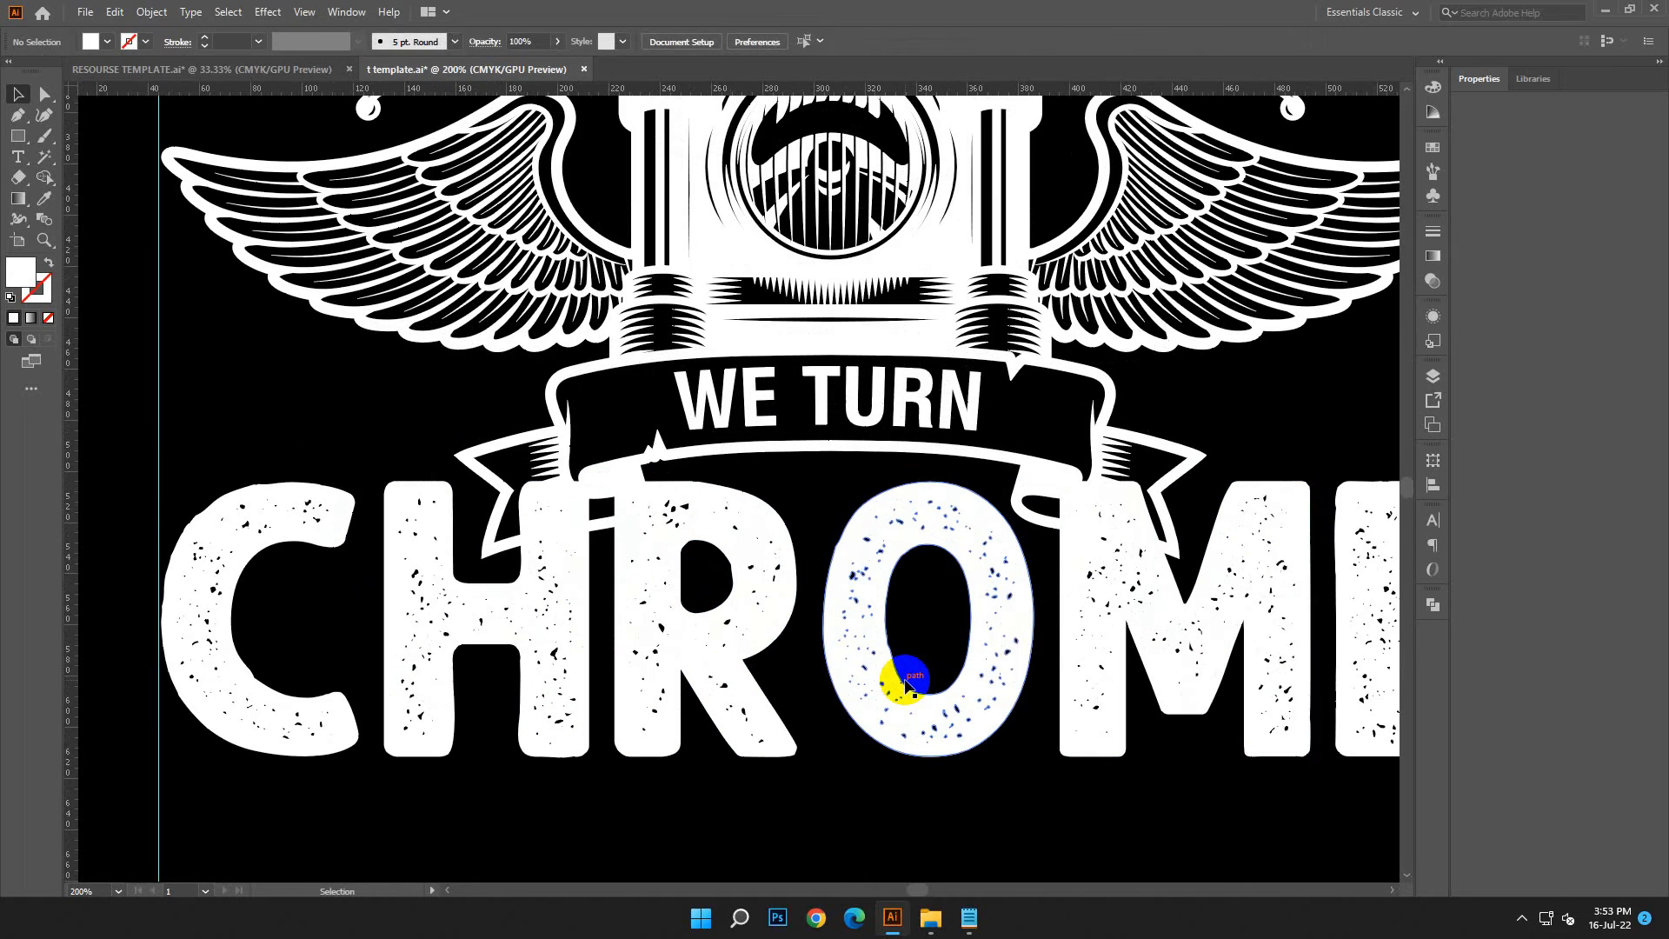
pyautogui.click(798, 598)
pyautogui.press('Down')
pyautogui.press('Down')
pyautogui.press('Down')
pyautogui.press('Down')
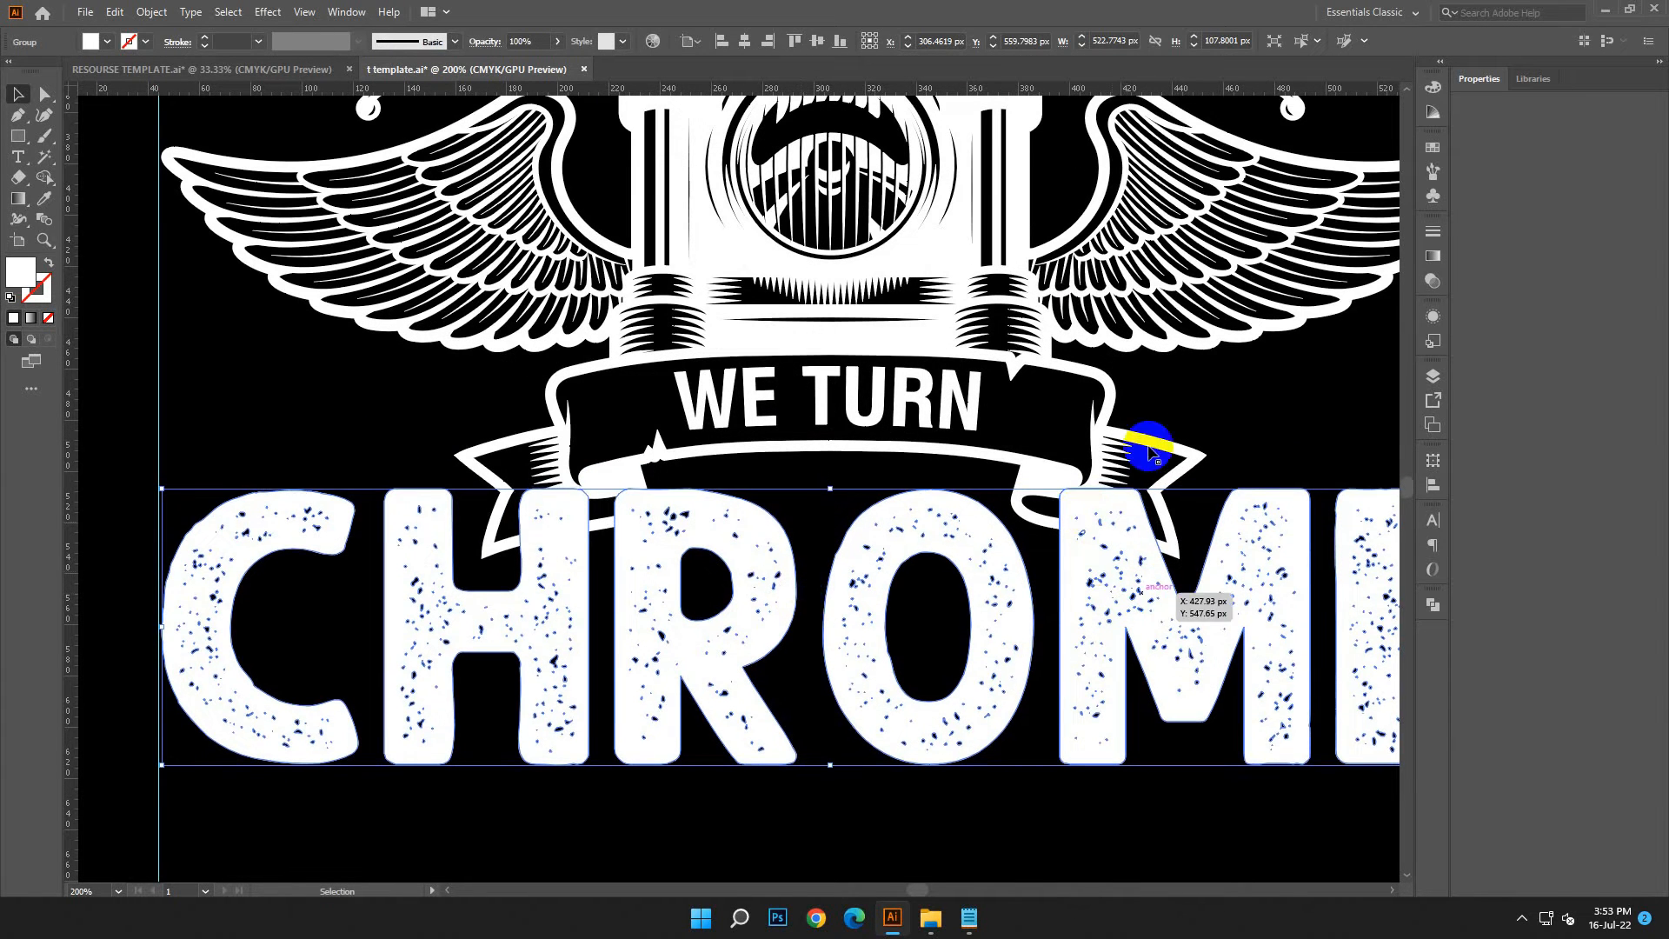
# Step: Bring the winged motorcycle and banner artwork in front of the CHROME lettering
pyautogui.click(1230, 401)
pyautogui.click(1068, 466)
pyautogui.rightClick(1068, 470)
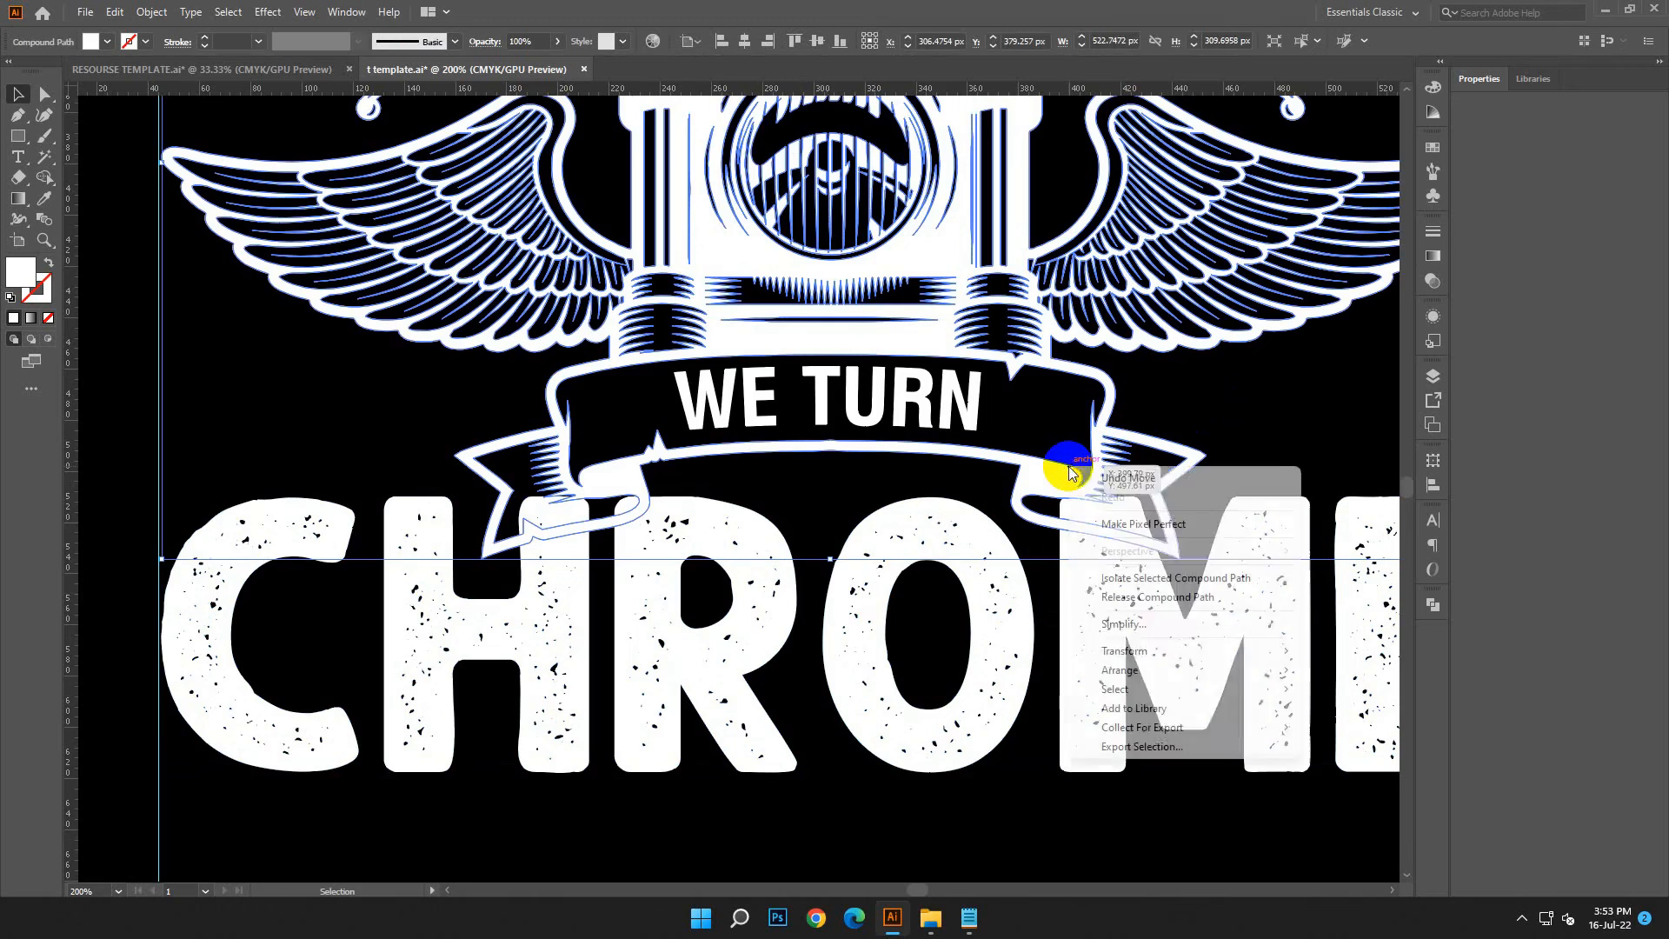
pyautogui.moveTo(1266, 670)
pyautogui.click(1361, 670)
pyautogui.click(1303, 440)
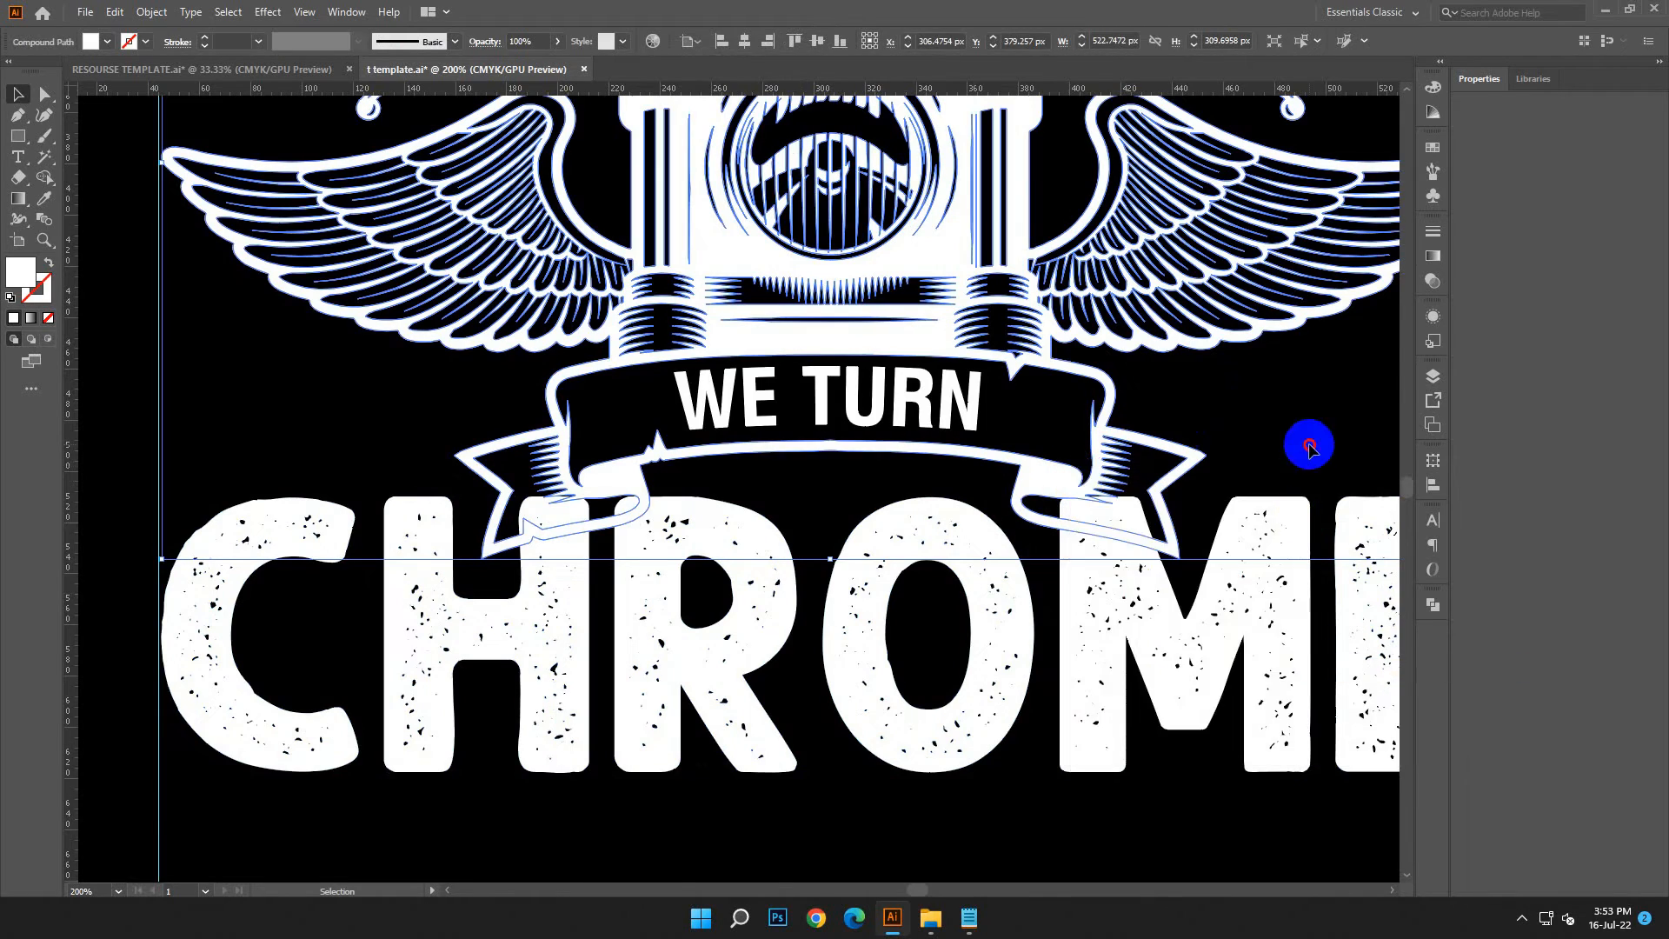
# Step: Start a Pen path on the banner's upper edge, near its left end
pyautogui.scroll(8, 1014, 410)
pyautogui.scroll(-5, 1035, 411)
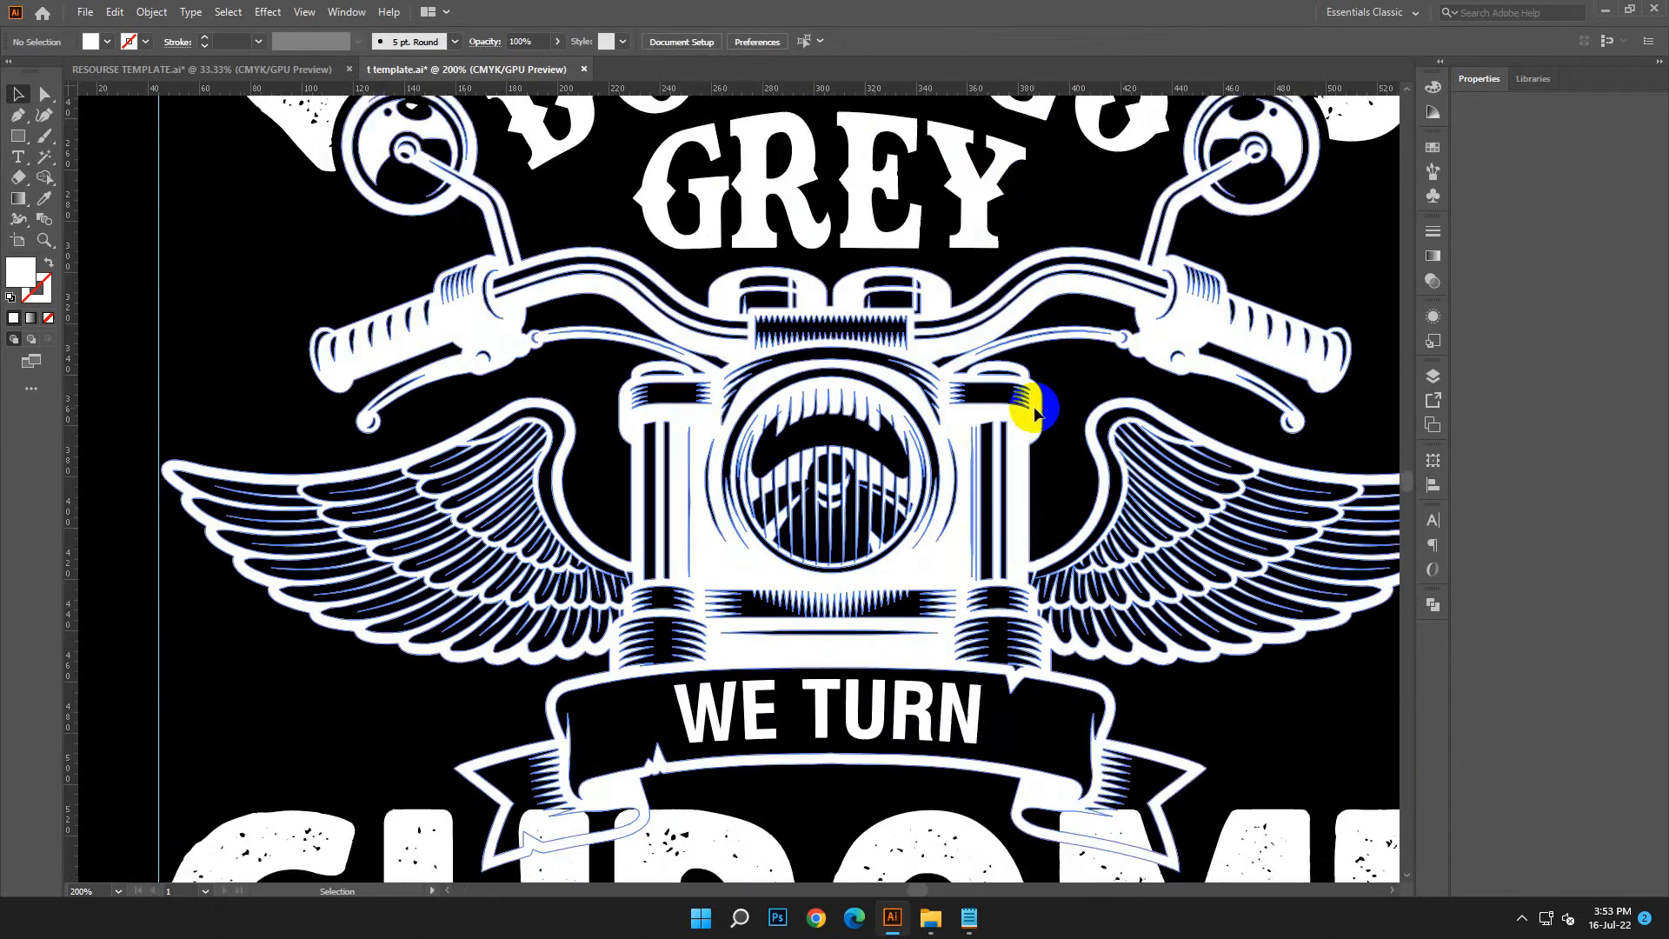
pyautogui.scroll(2, 770, 484)
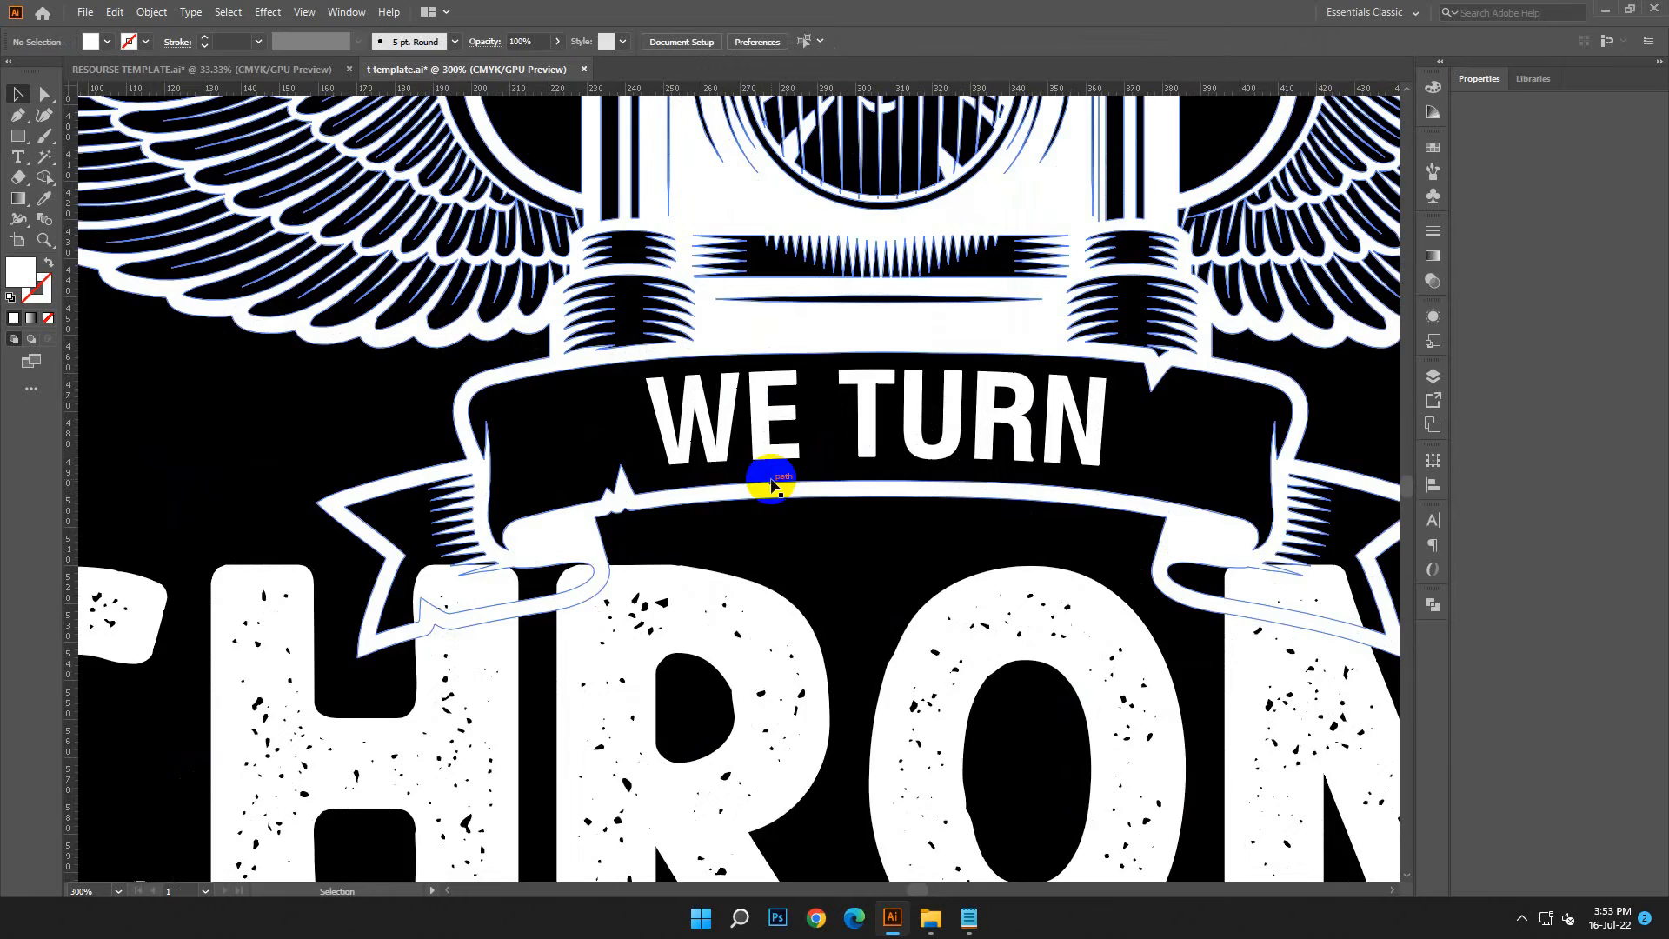
pyautogui.click(17, 115)
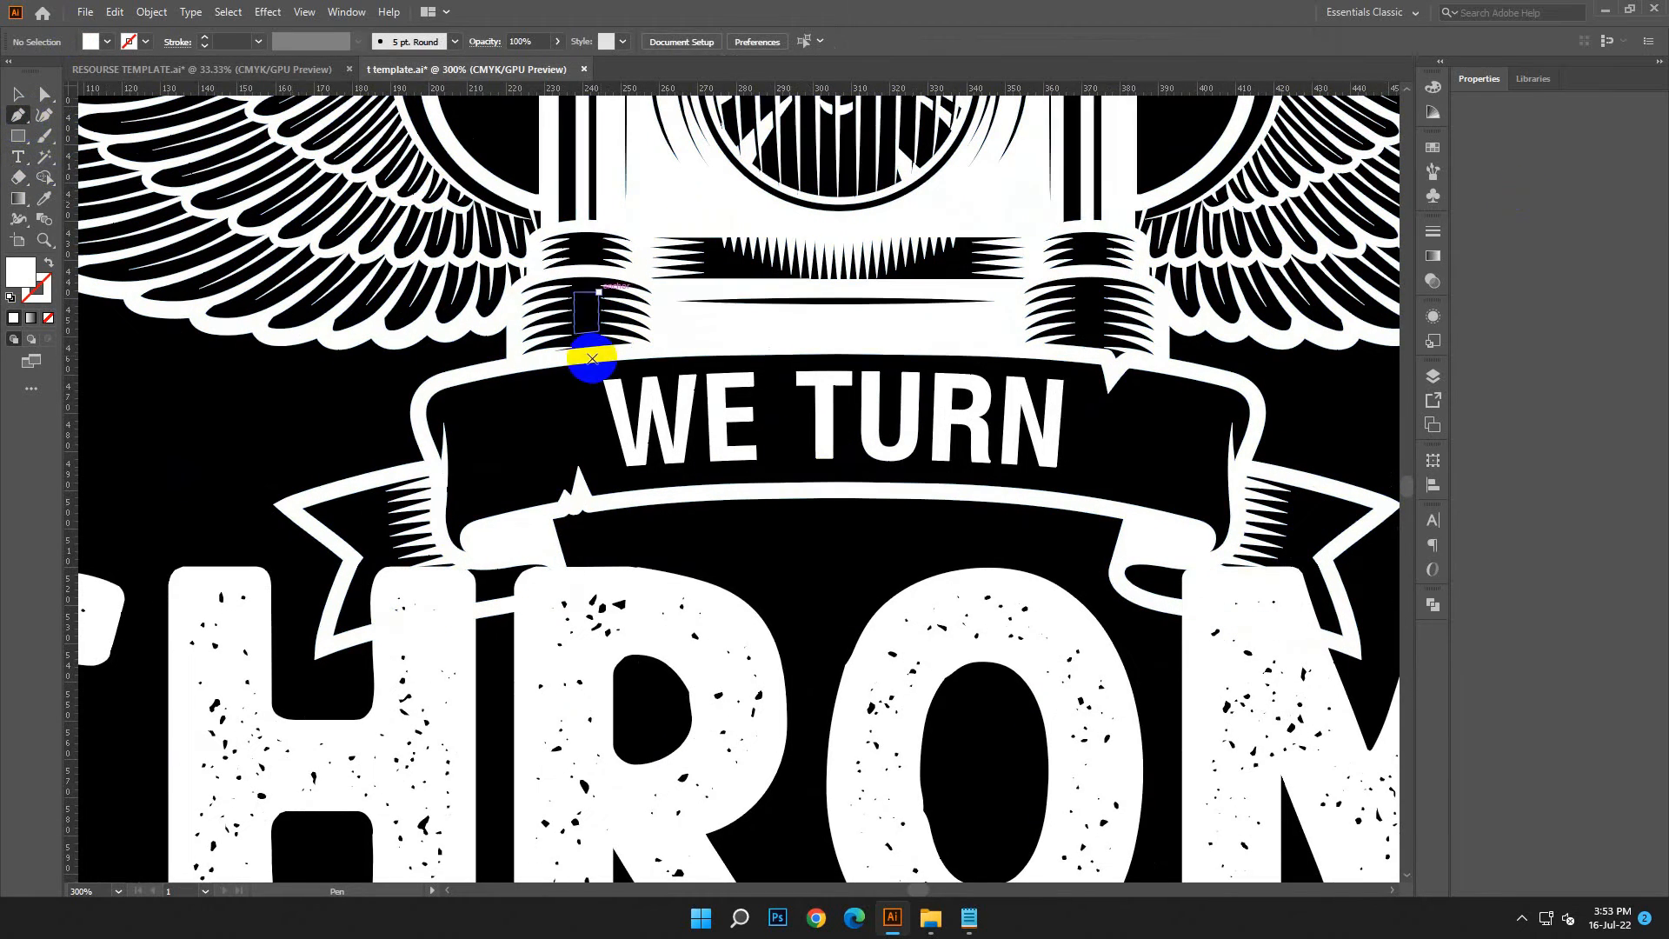
pyautogui.click(470, 365)
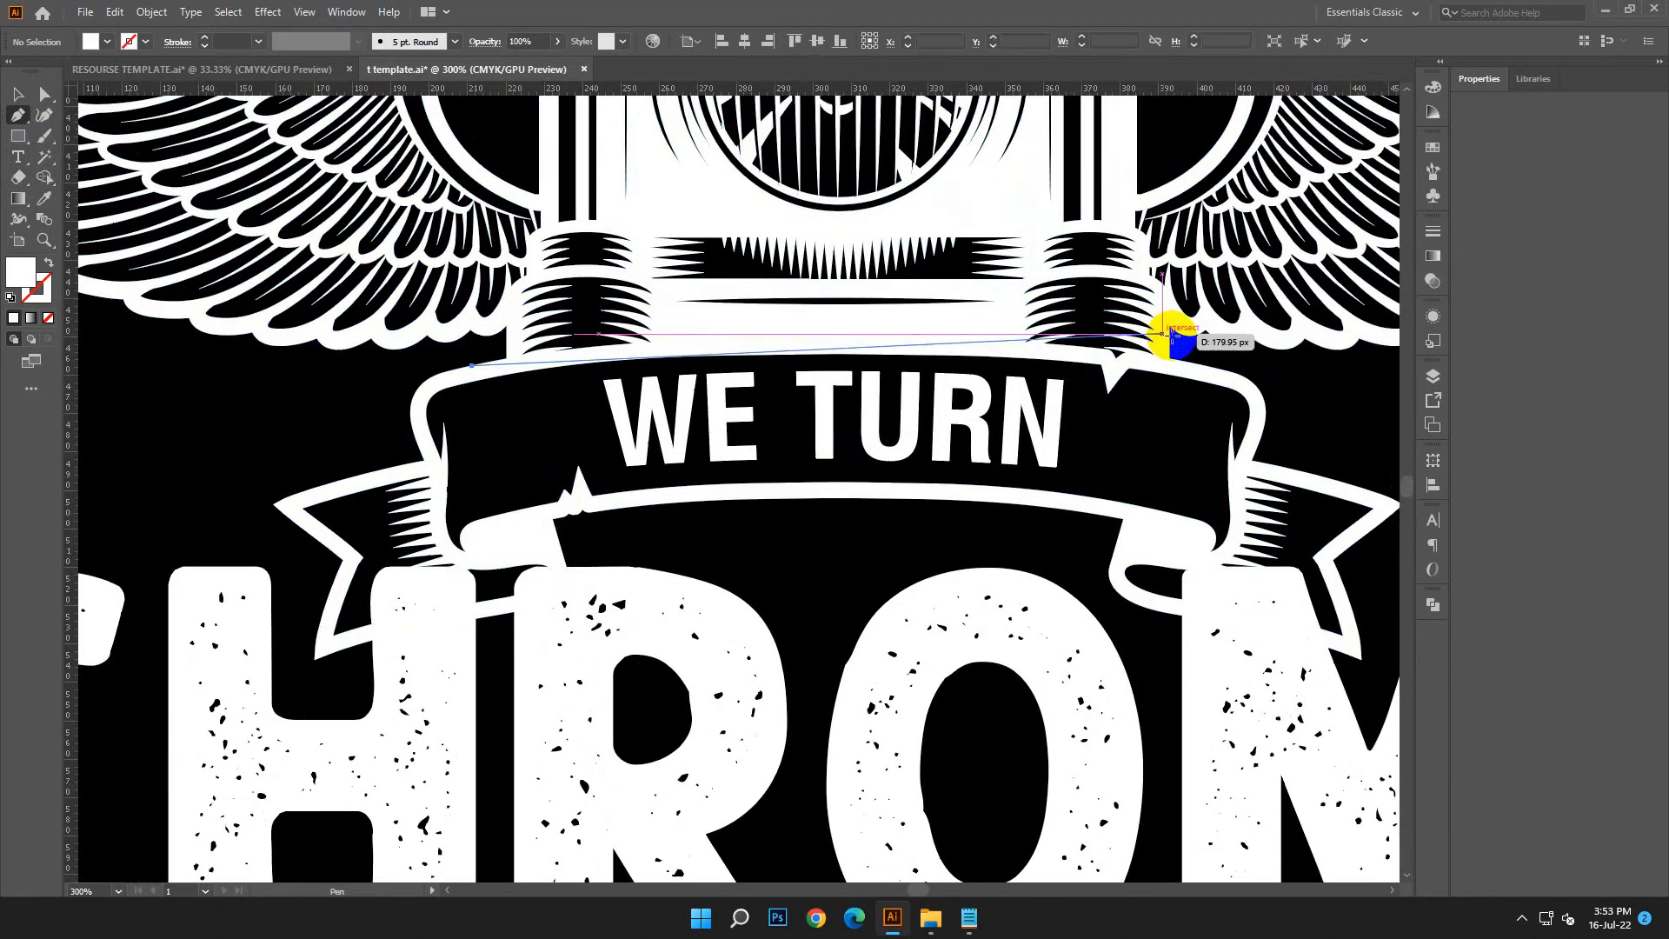
pyautogui.moveTo(1200, 365); pyautogui.dragTo(1248, 428)
pyautogui.moveTo(474, 426); pyautogui.dragTo(691, 406)
pyautogui.click(115, 13)
pyautogui.click(139, 32)
# Step: Curve the Pen path to an anchor midway along the banner's top edge above WE TURN, and remove that anchor's outgoing handle
pyautogui.click(674, 318)
pyautogui.moveTo(656, 318); pyautogui.dragTo(915, 313)
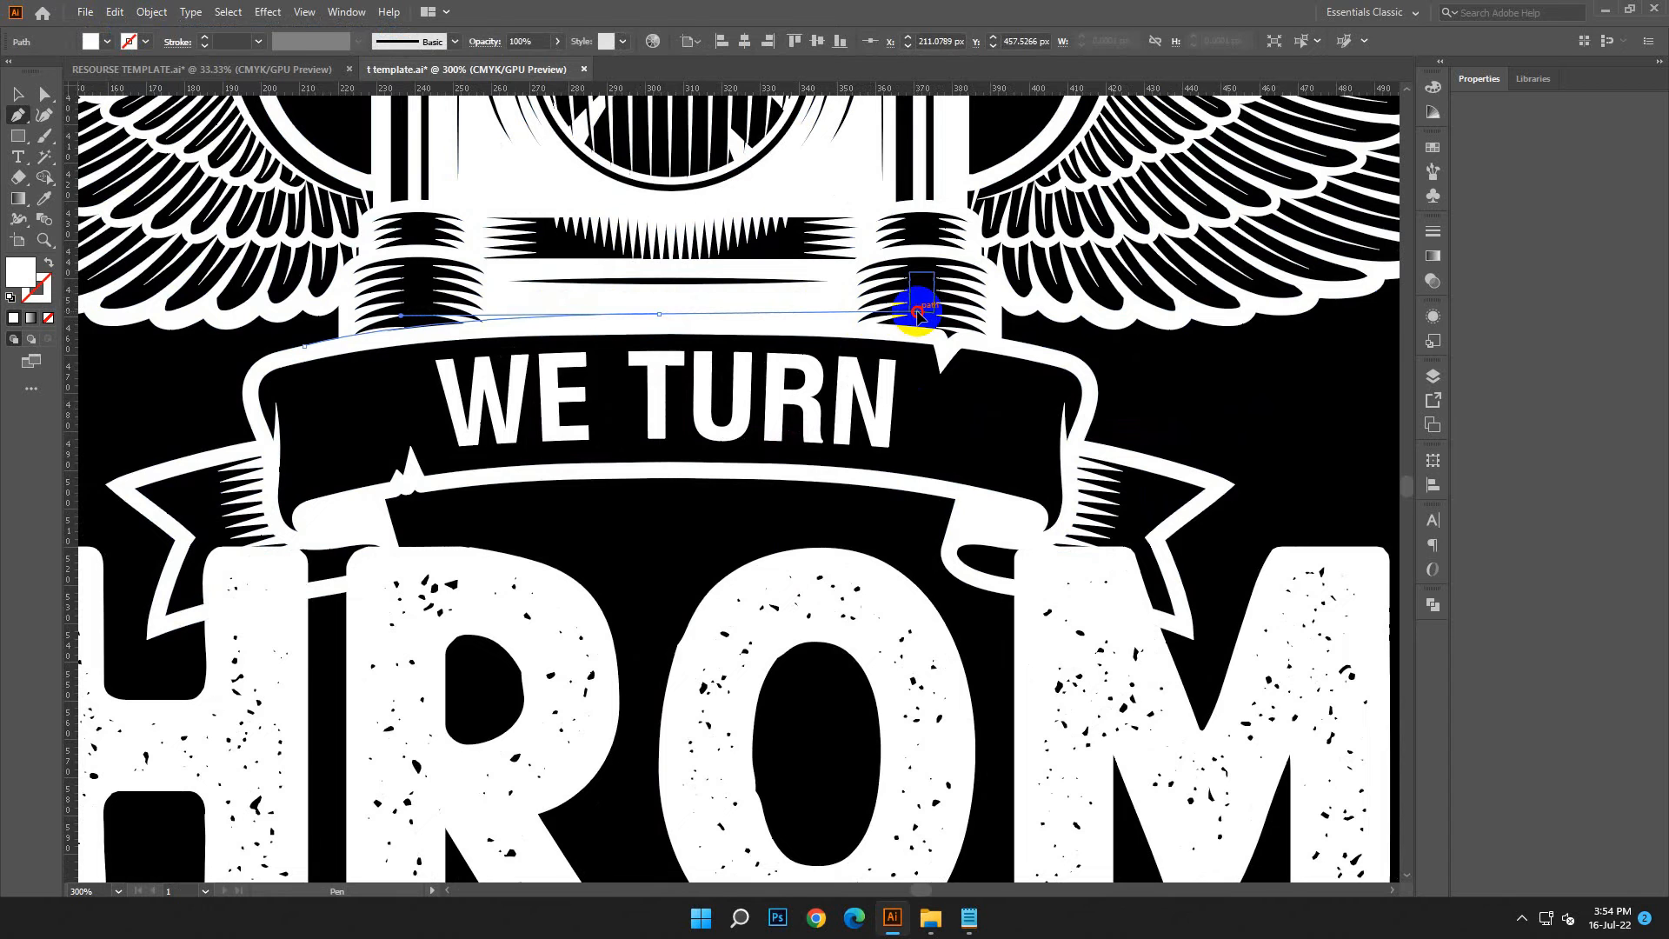
pyautogui.click(659, 314)
pyautogui.moveTo(1048, 358); pyautogui.dragTo(1104, 358)
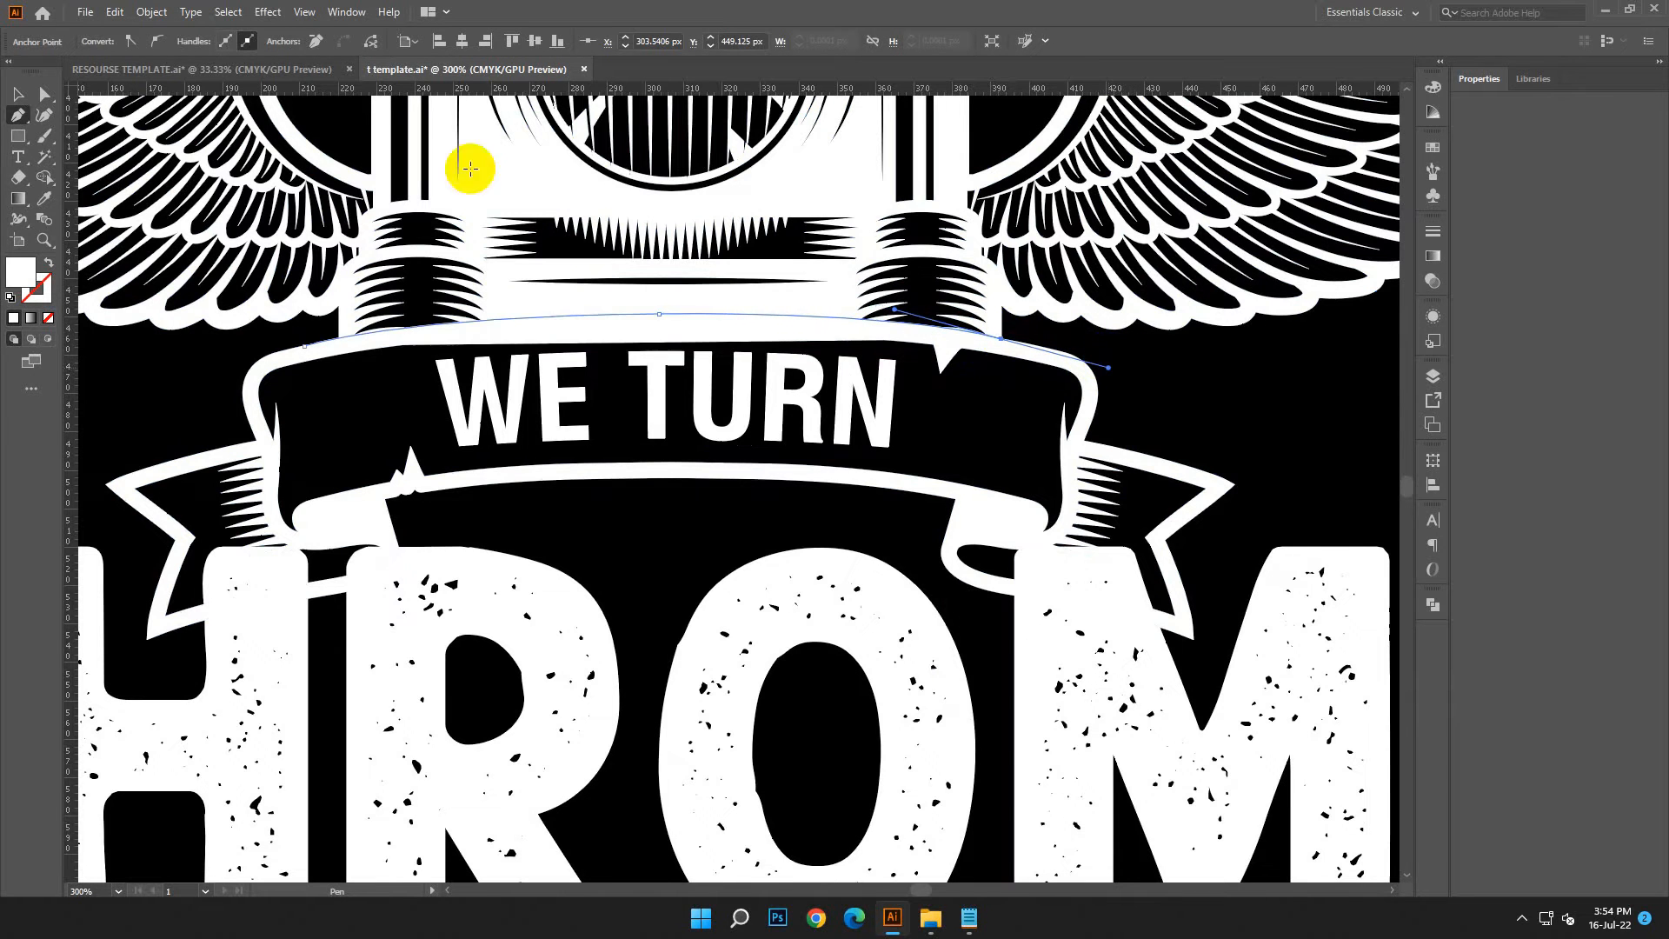
pyautogui.hotkey('ctrl', 'a')
pyautogui.click(151, 12)
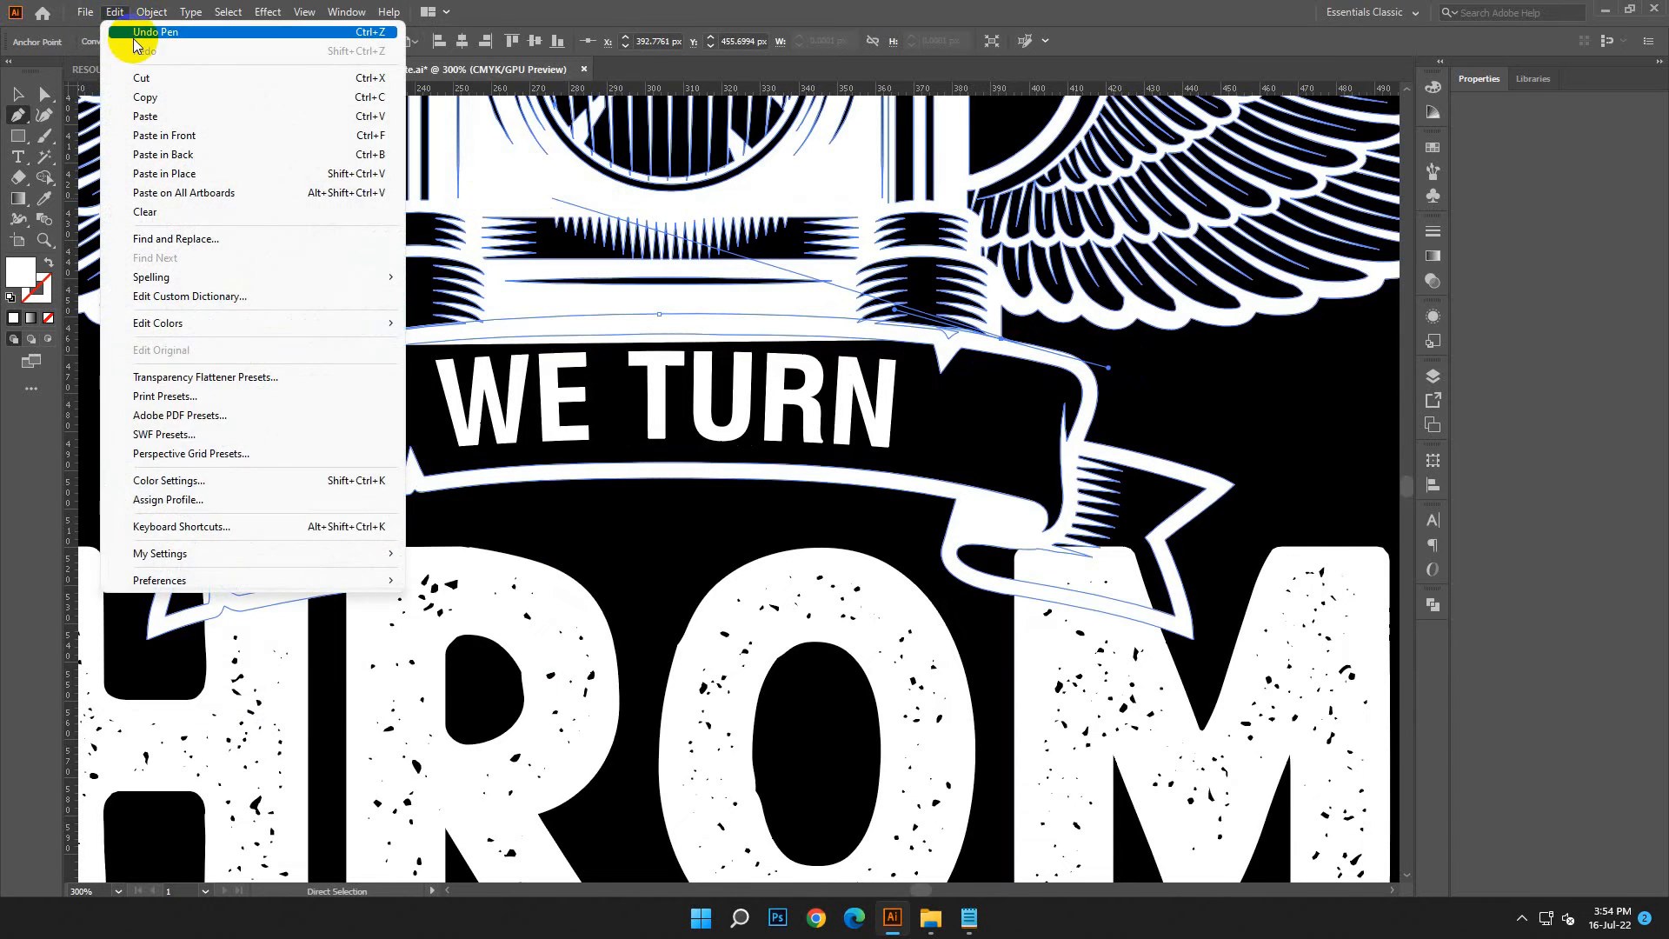
pyautogui.click(116, 12)
pyautogui.moveTo(1138, 348); pyautogui.dragTo(1043, 347)
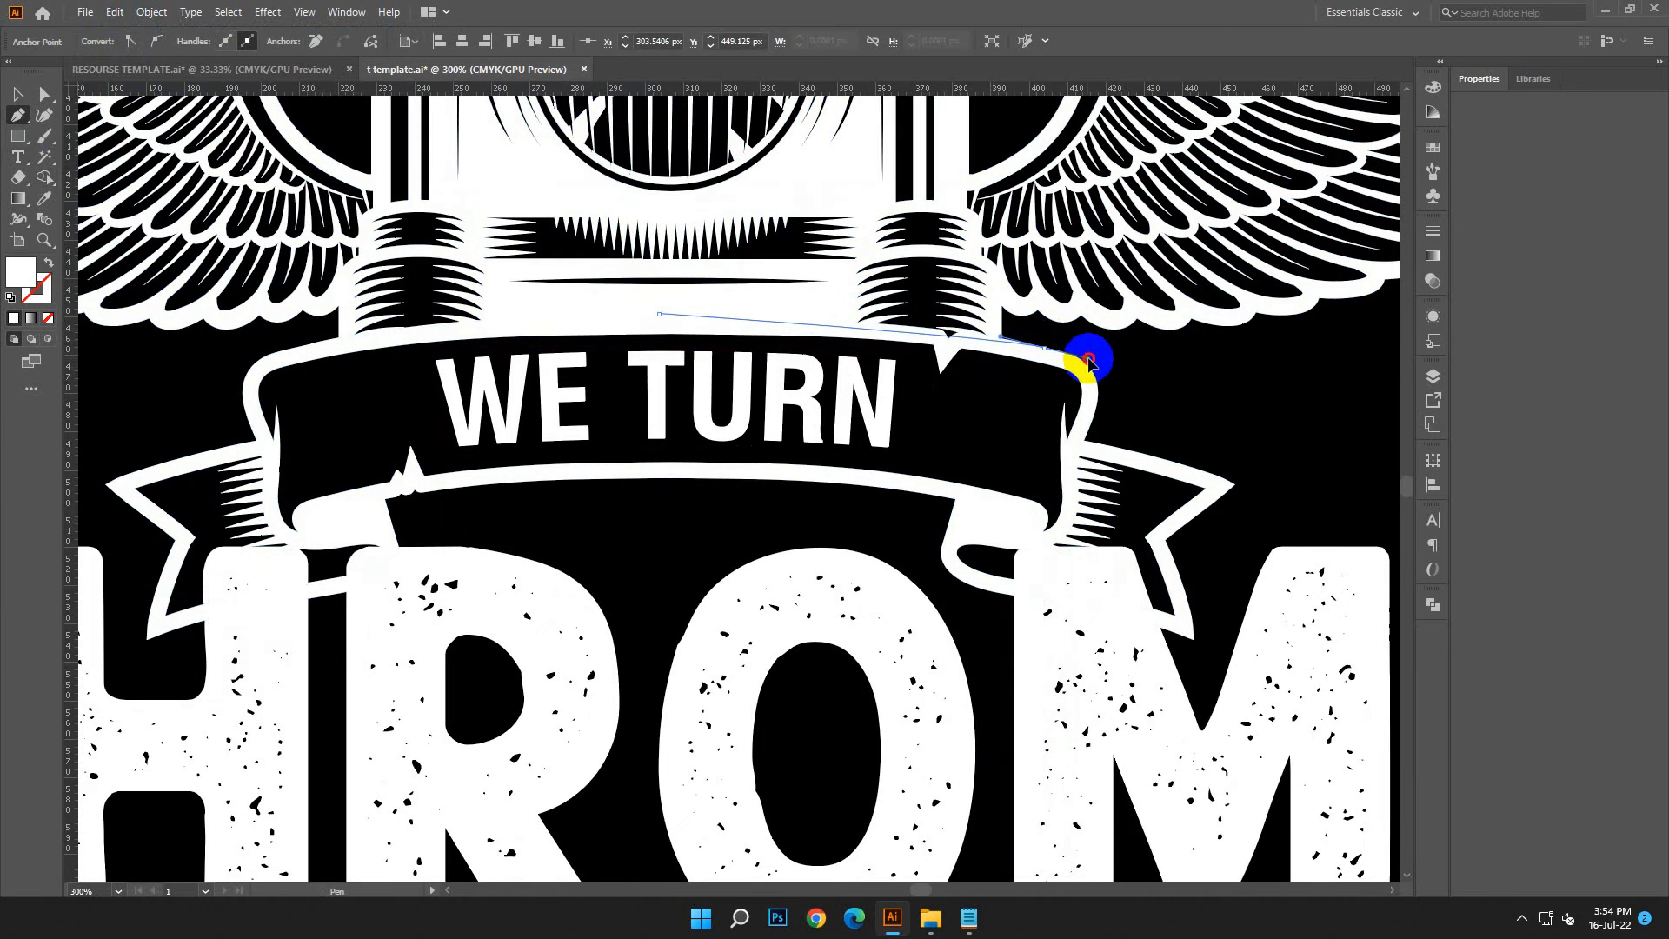
pyautogui.moveTo(1198, 388); pyautogui.dragTo(1122, 376)
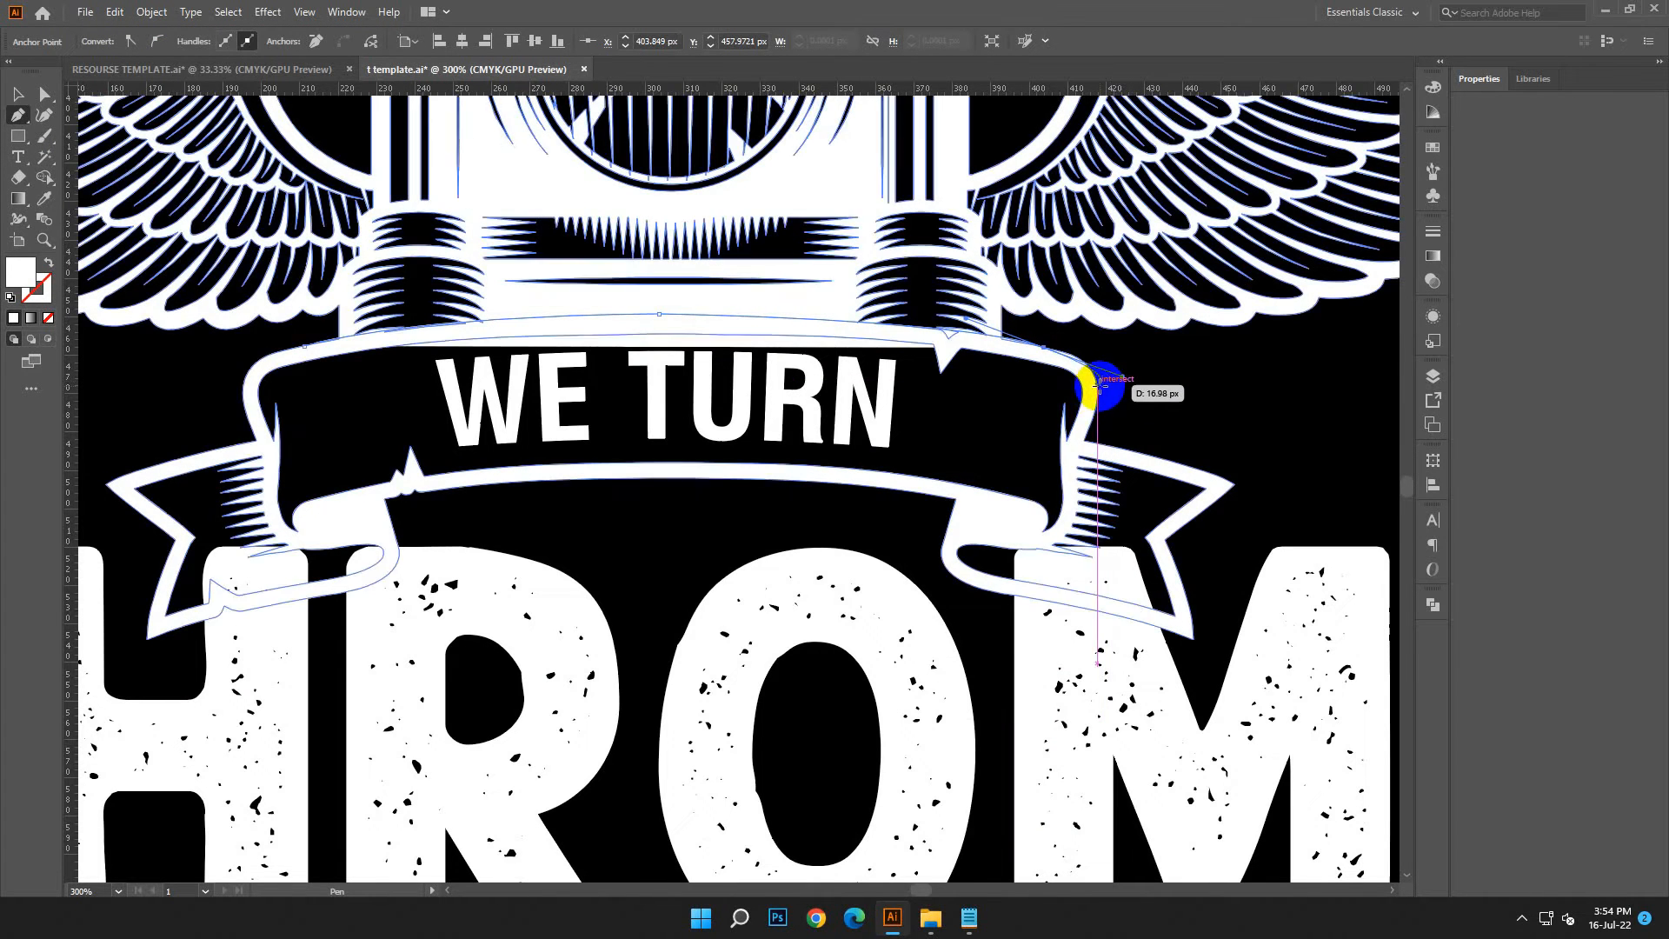
pyautogui.click(42, 90)
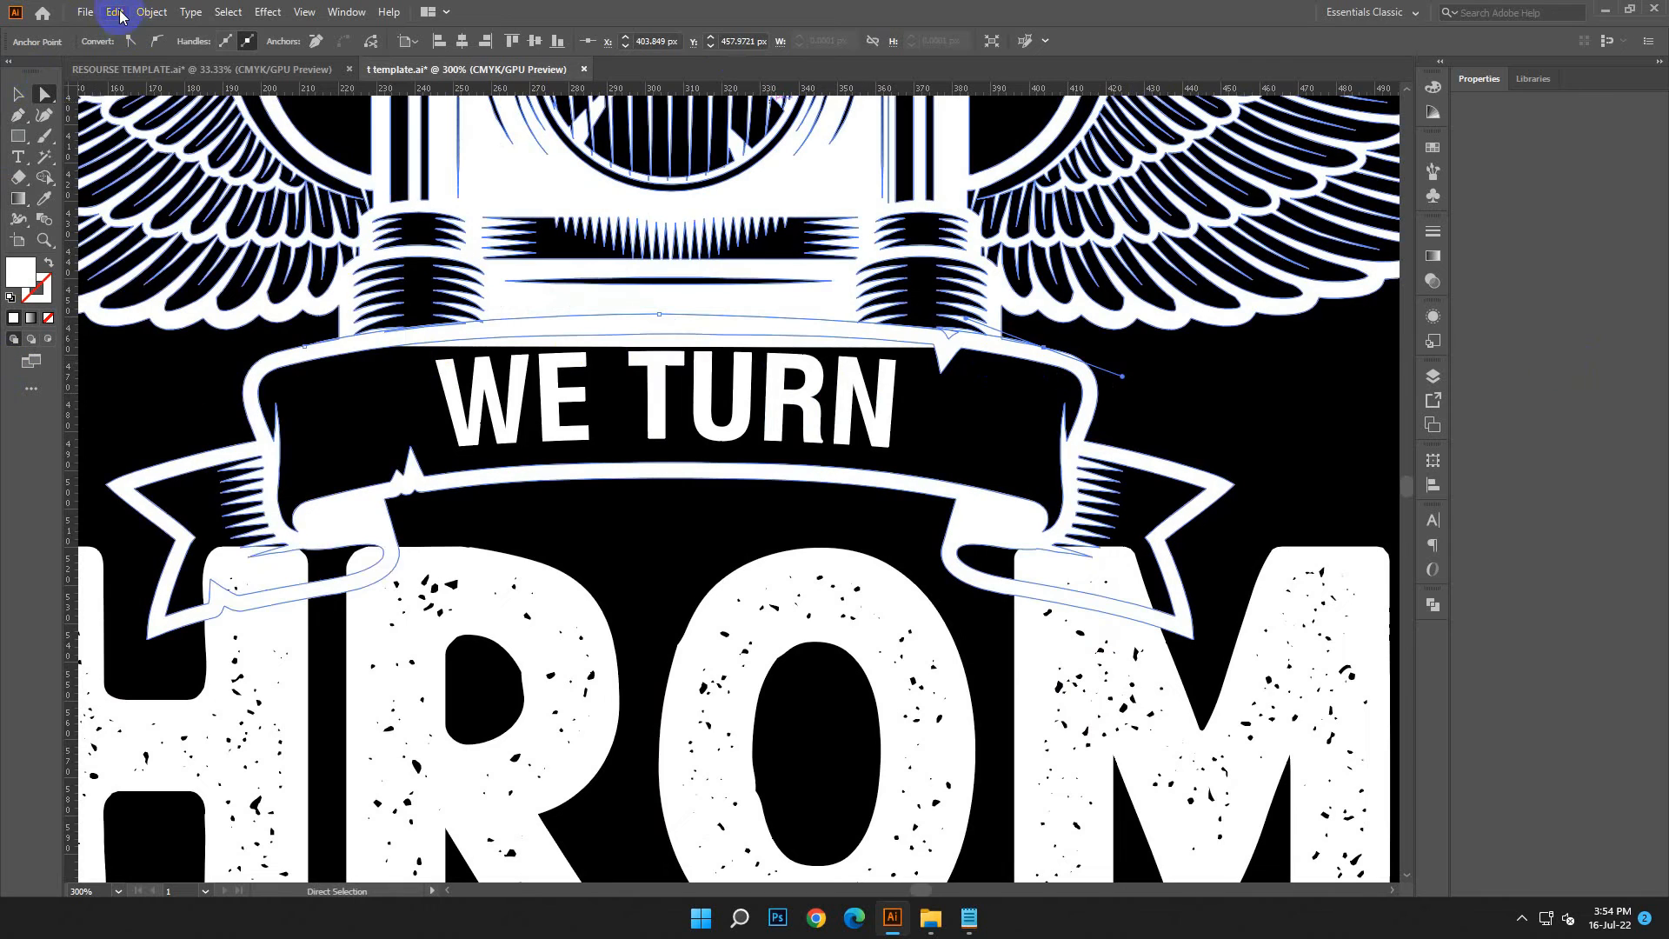
pyautogui.click(115, 12)
pyautogui.click(130, 33)
# Step: Extend the path from its middle anchor to a curved end anchor near the banner's upper-right end, and give it a white stroke without fill
pyautogui.click(18, 114)
pyautogui.click(661, 318)
pyautogui.moveTo(1045, 348); pyautogui.dragTo(1134, 384)
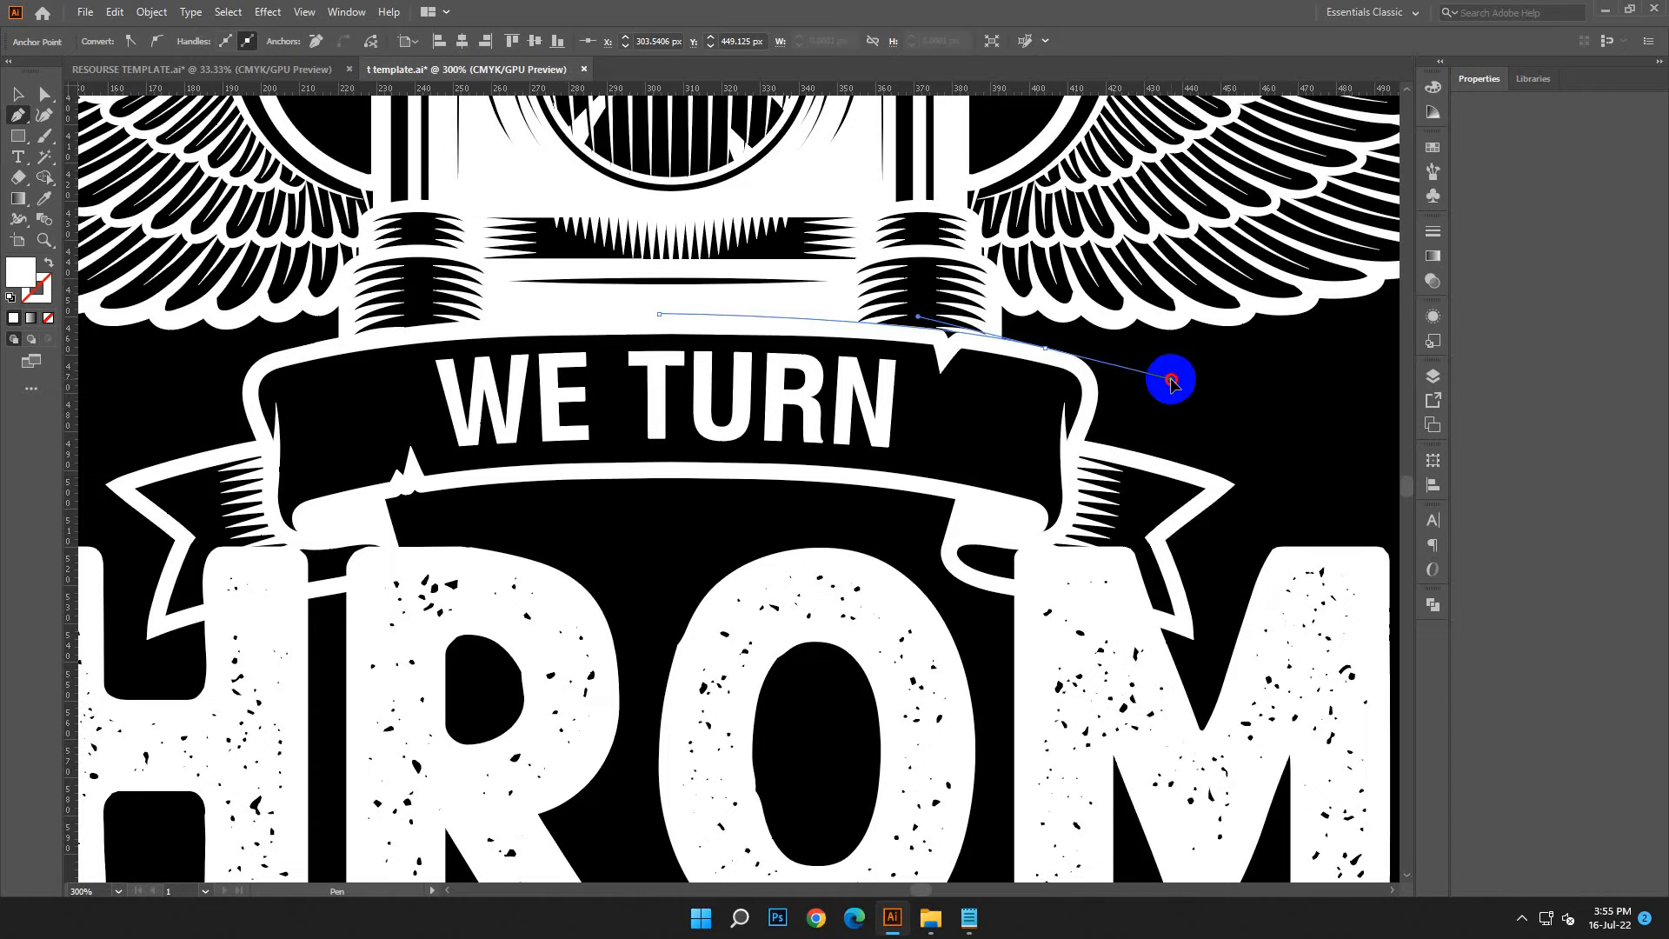
pyautogui.moveTo(1189, 381); pyautogui.dragTo(1189, 381)
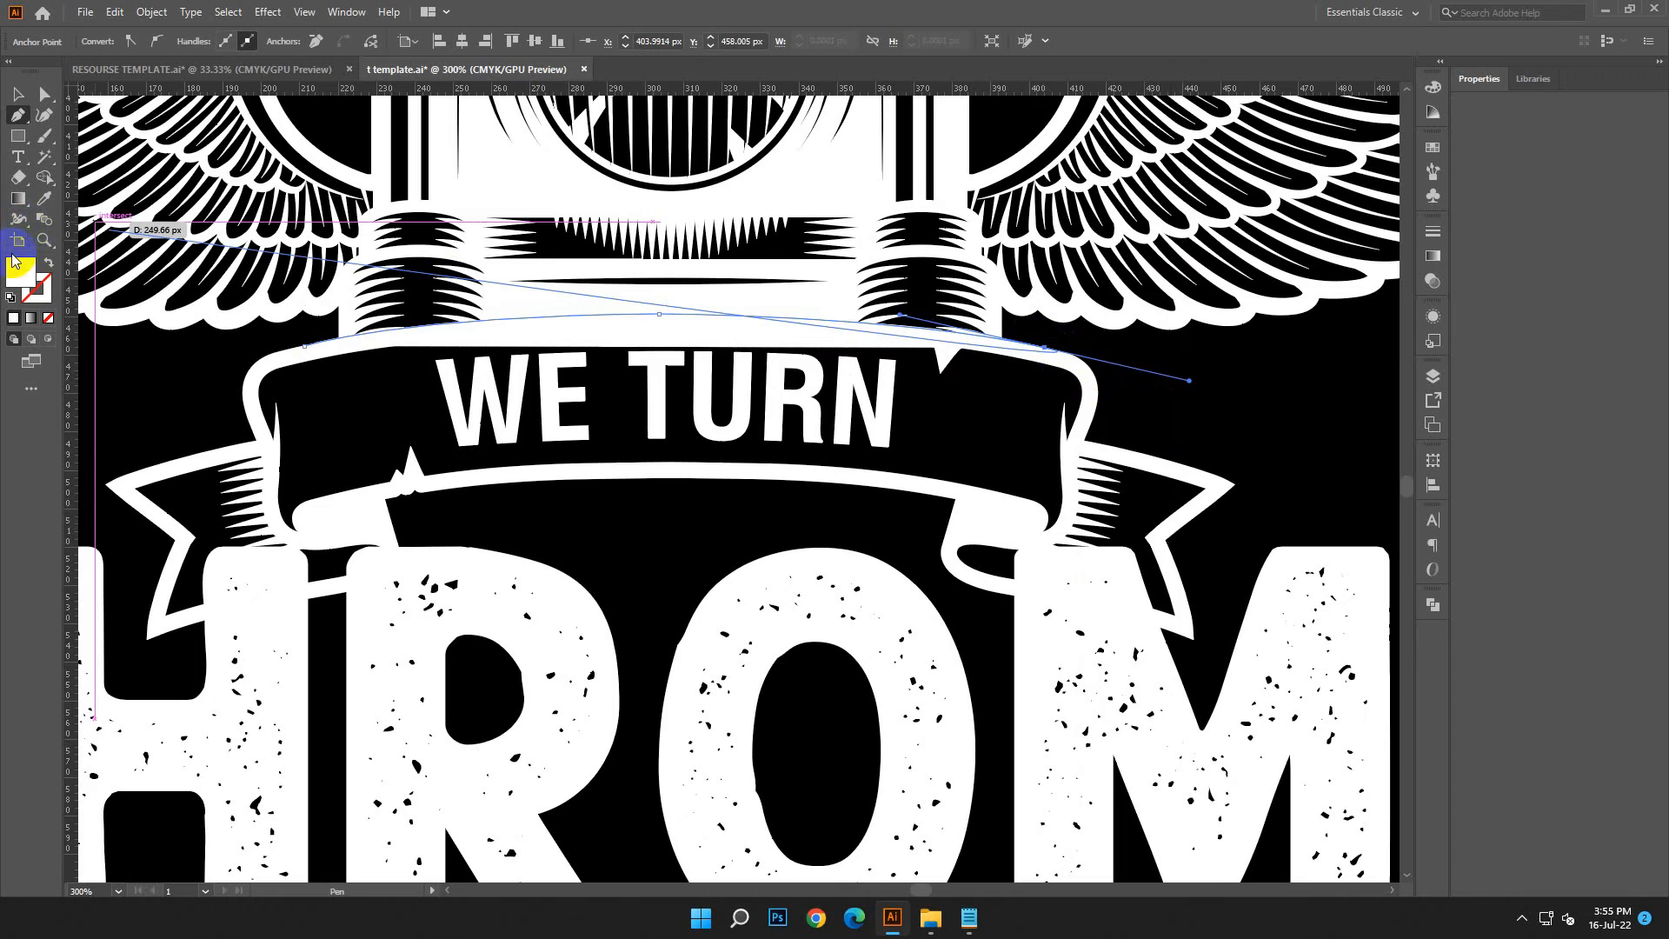
pyautogui.click(49, 261)
pyautogui.click(18, 93)
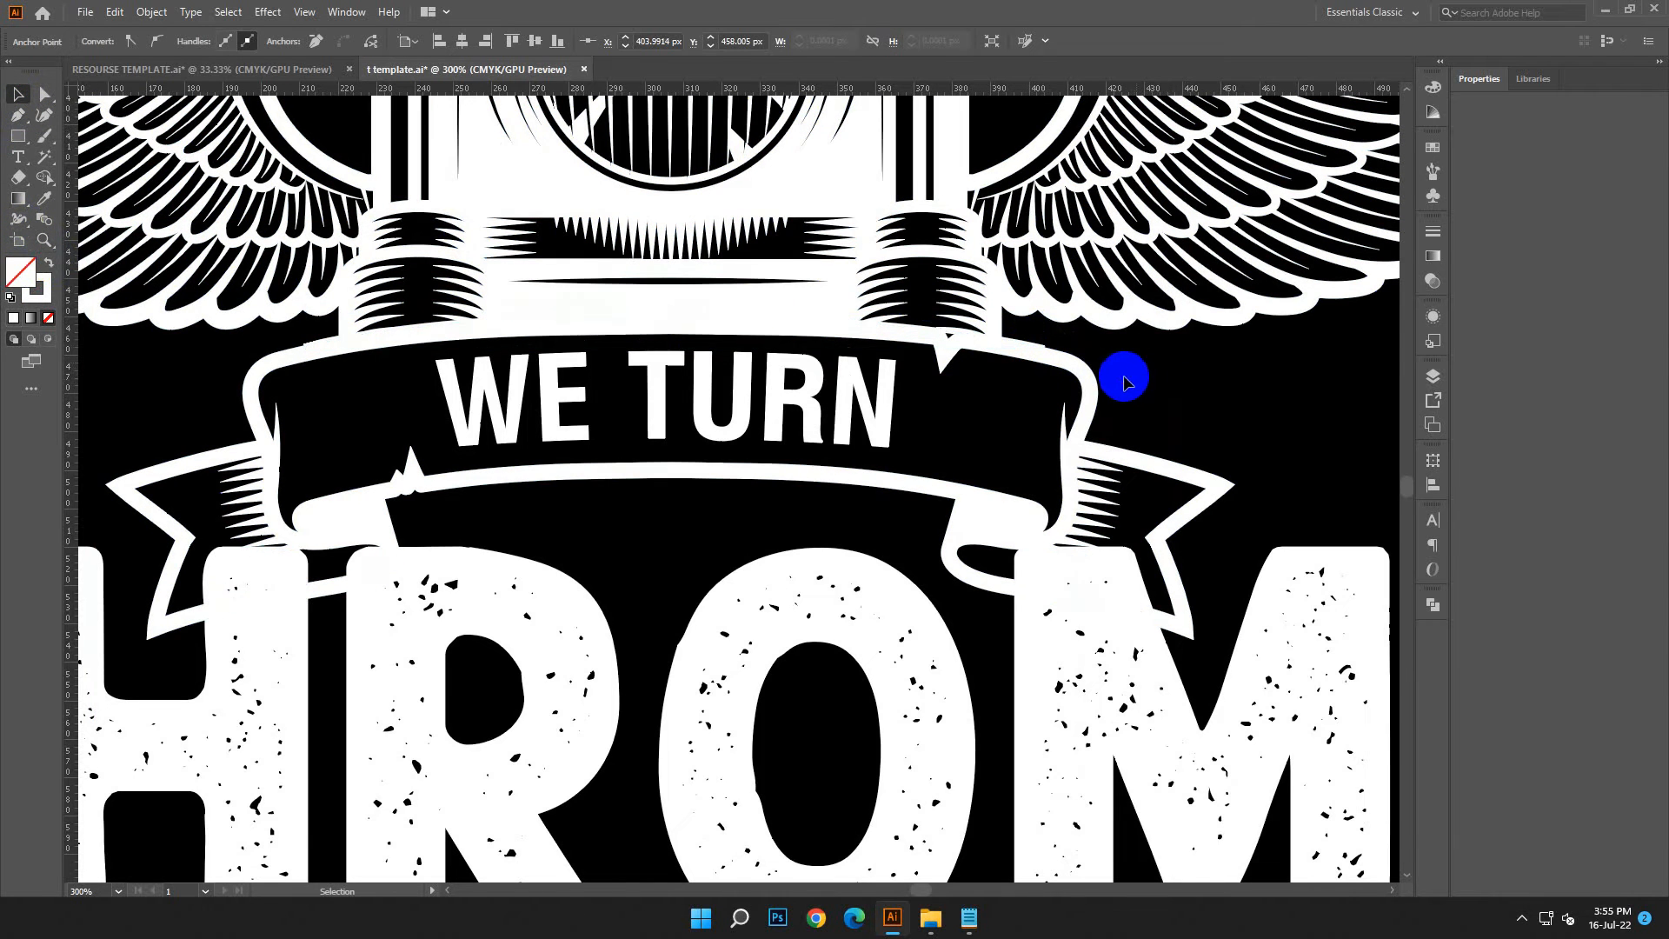
pyautogui.click(1016, 352)
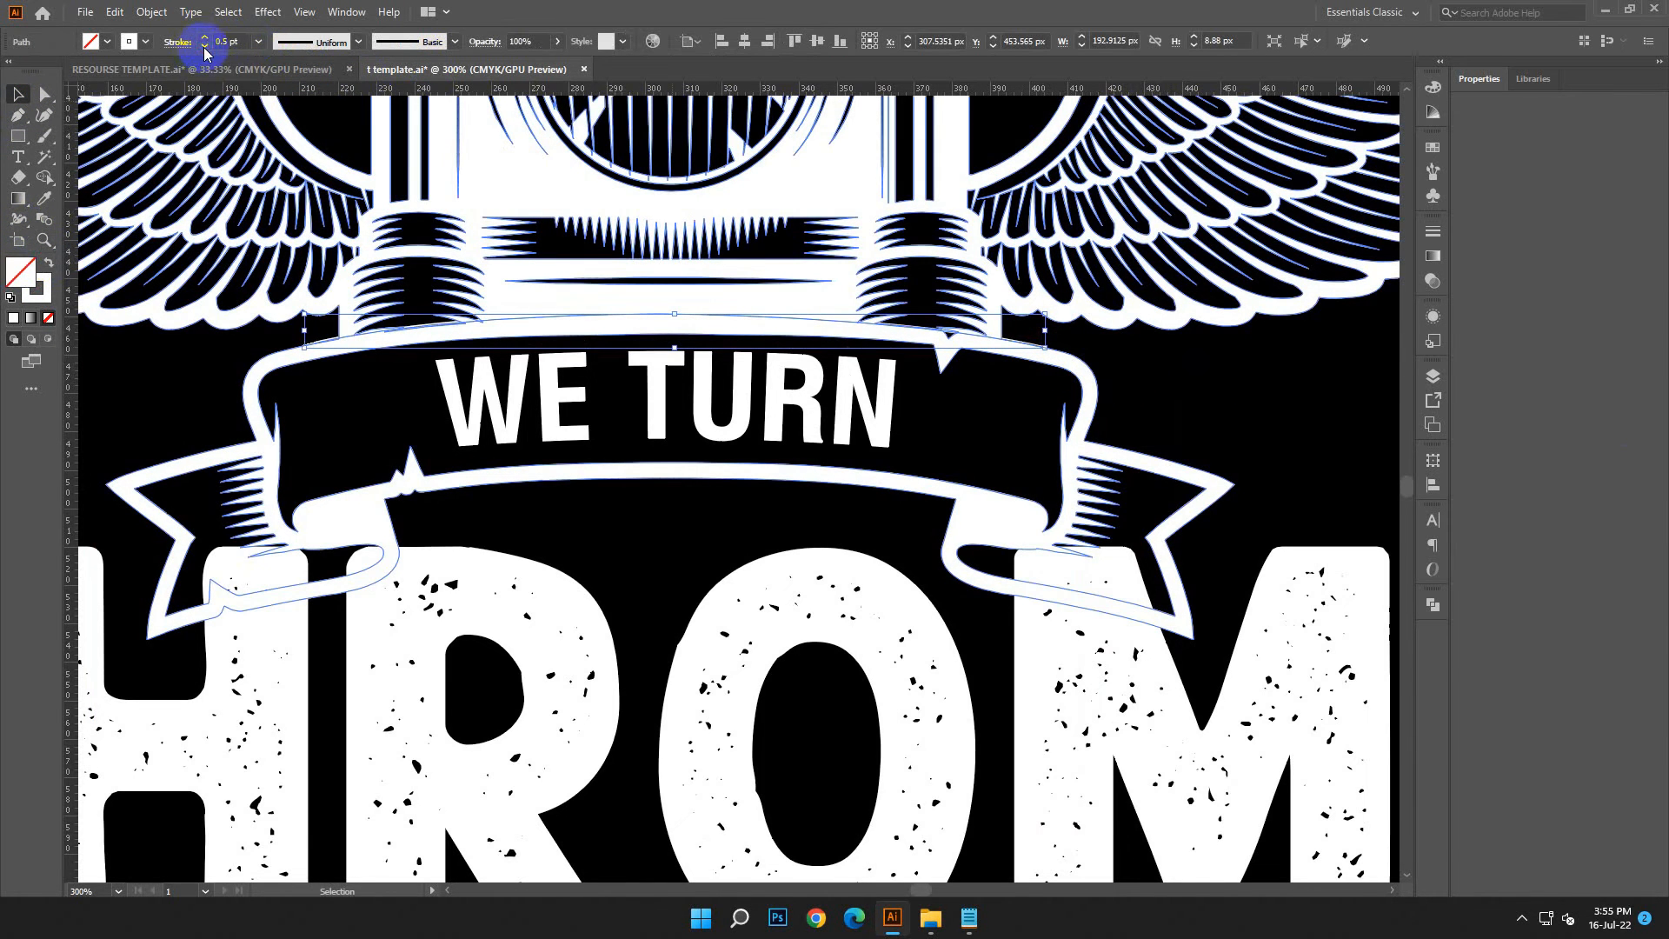
pyautogui.press('Up')
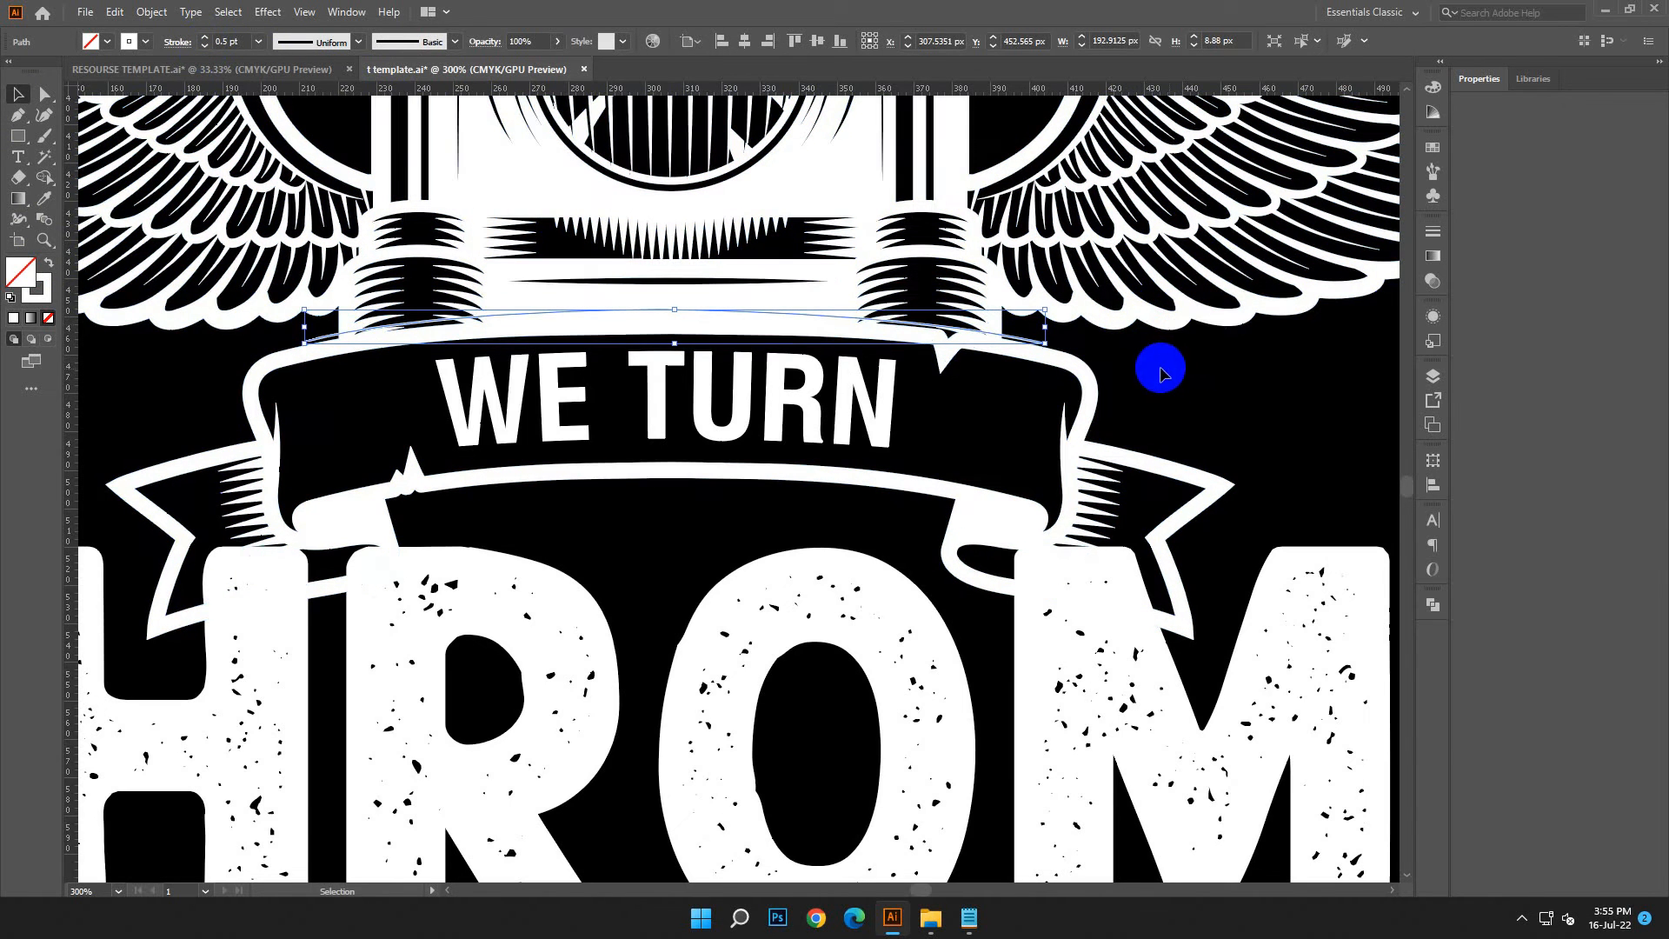
pyautogui.click(114, 11)
pyautogui.click(126, 27)
# Step: Divide the winged motorcycle artwork along the curved path with Pathfinder and ungroup the resulting pieces
pyautogui.keyDown('shift'); pyautogui.click(1082, 372); pyautogui.keyUp('shift')
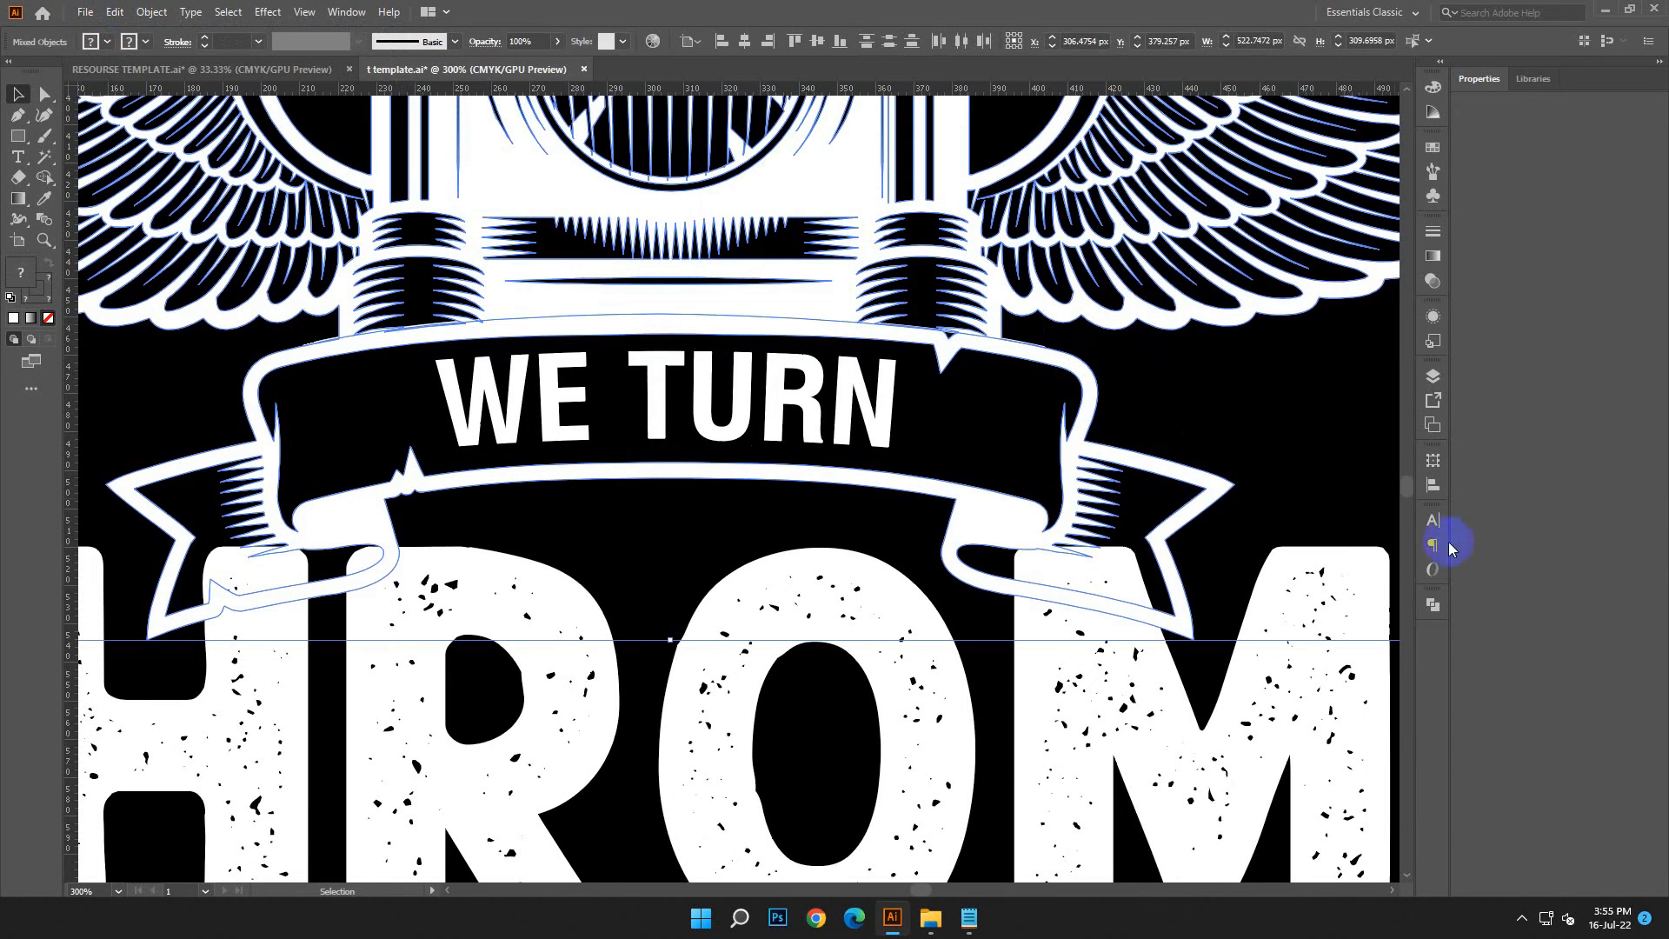
pyautogui.click(1436, 606)
pyautogui.click(1231, 688)
pyautogui.rightClick(1083, 368)
pyautogui.click(1248, 477)
# Step: Bring the separated ribbon banner piece to the front
pyautogui.click(1040, 373)
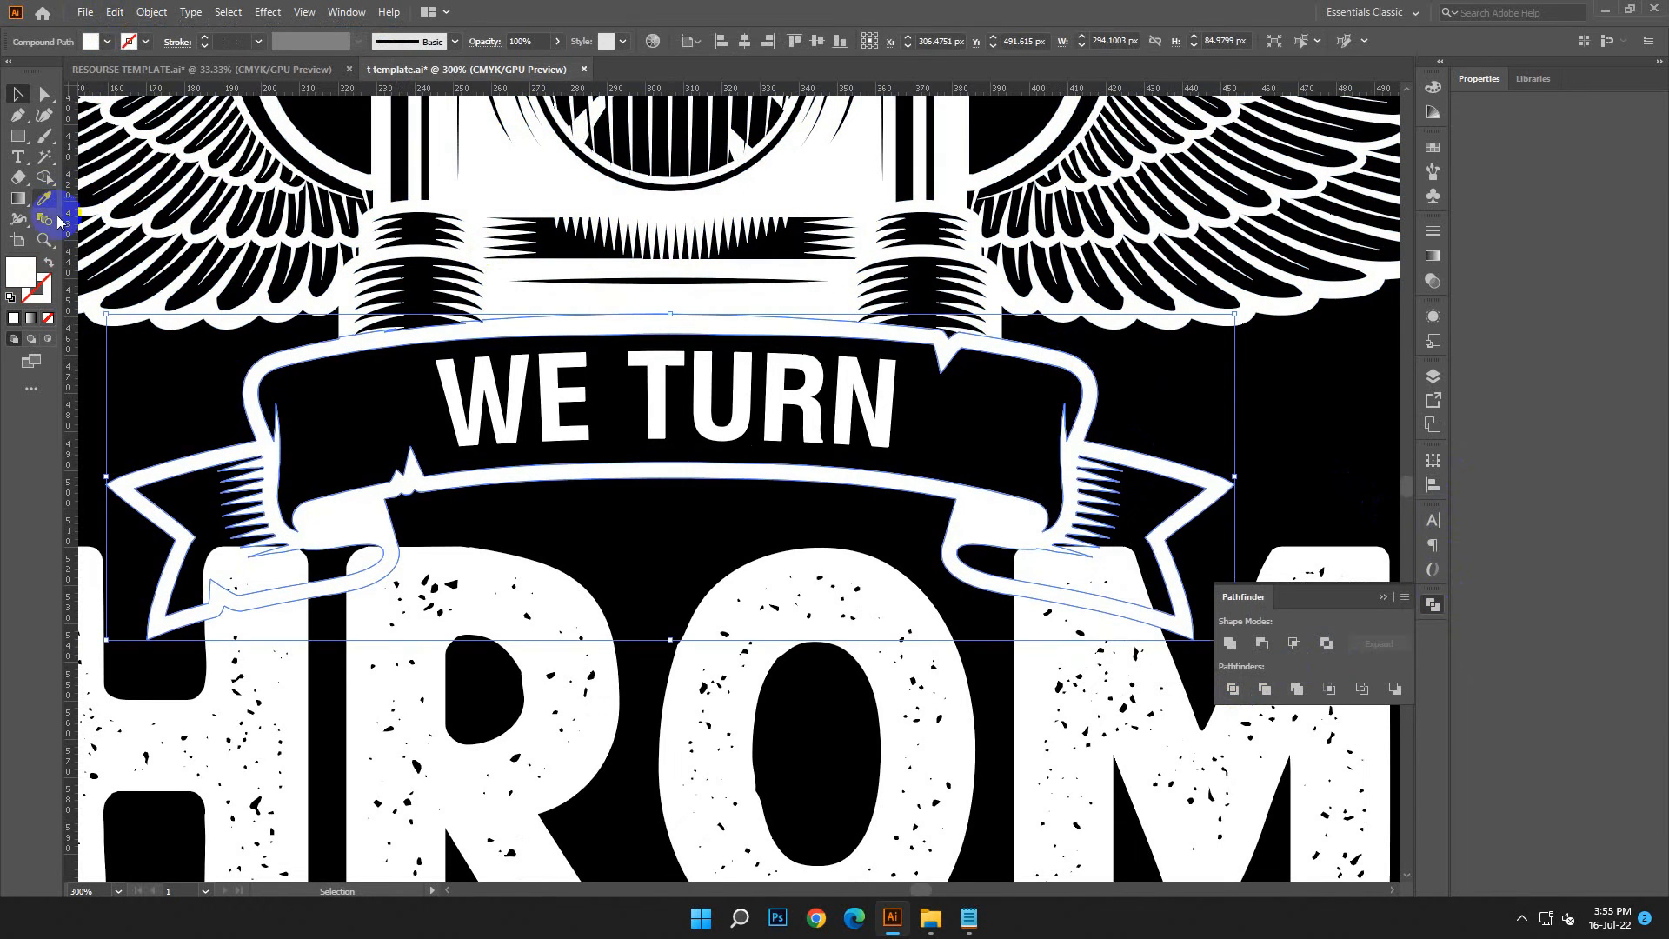
pyautogui.rightClick(614, 409)
pyautogui.moveTo(682, 604)
pyautogui.click(961, 614)
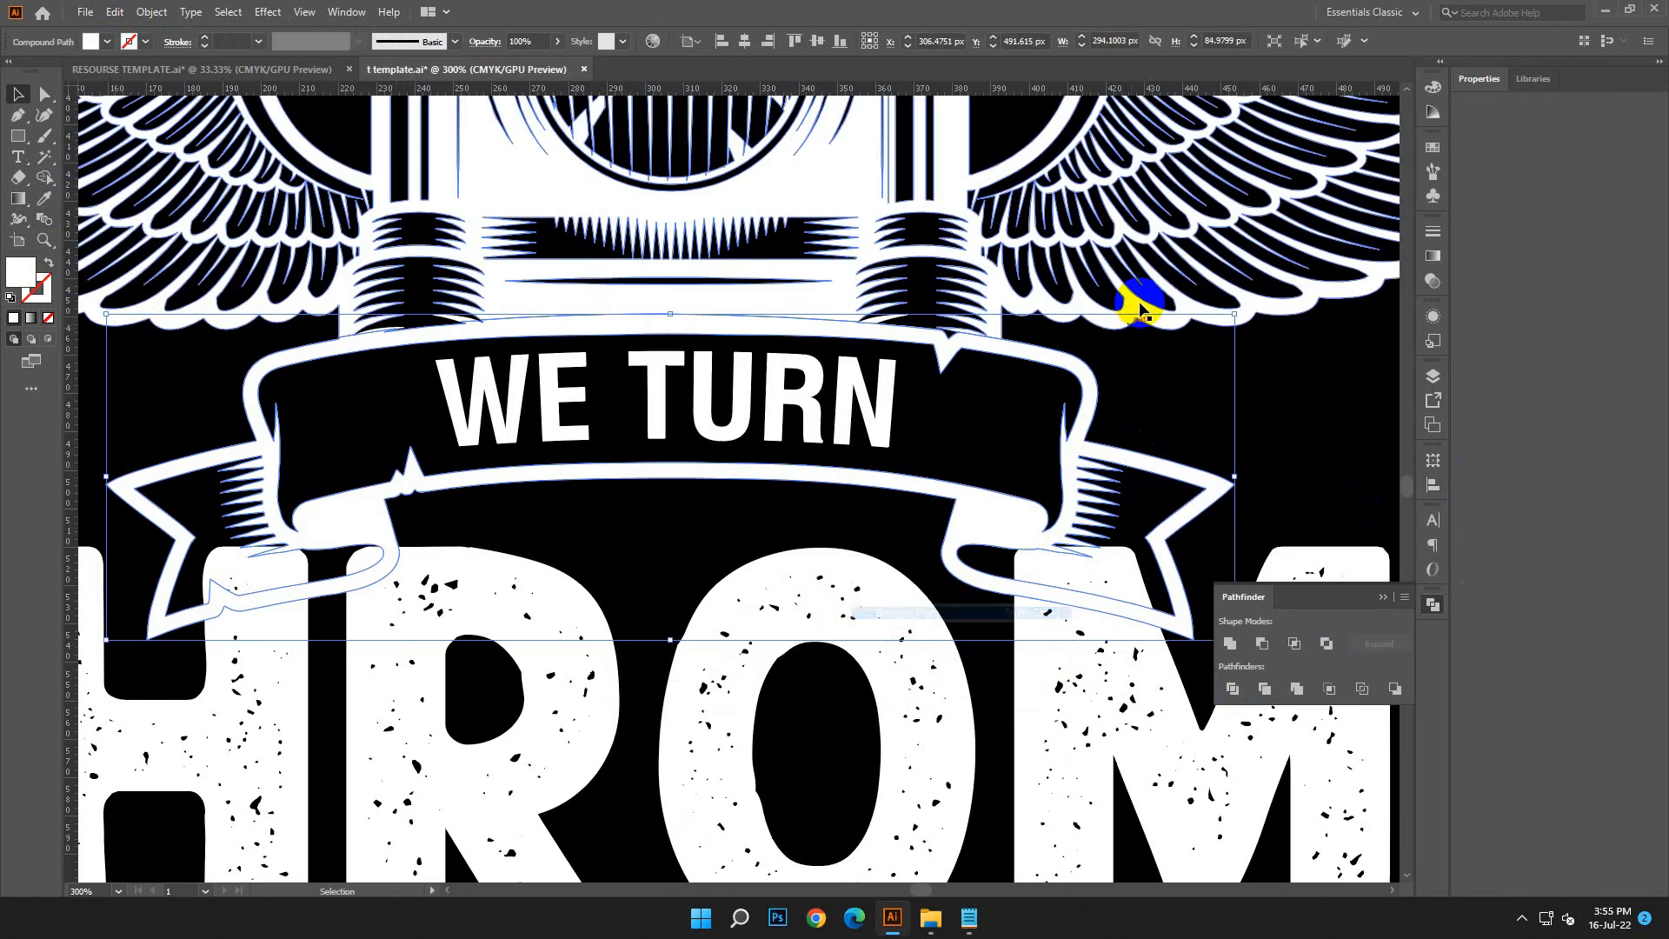
pyautogui.click(1130, 347)
pyautogui.hotkey('ctrl', '-')
pyautogui.hotkey('ctrl', '-')
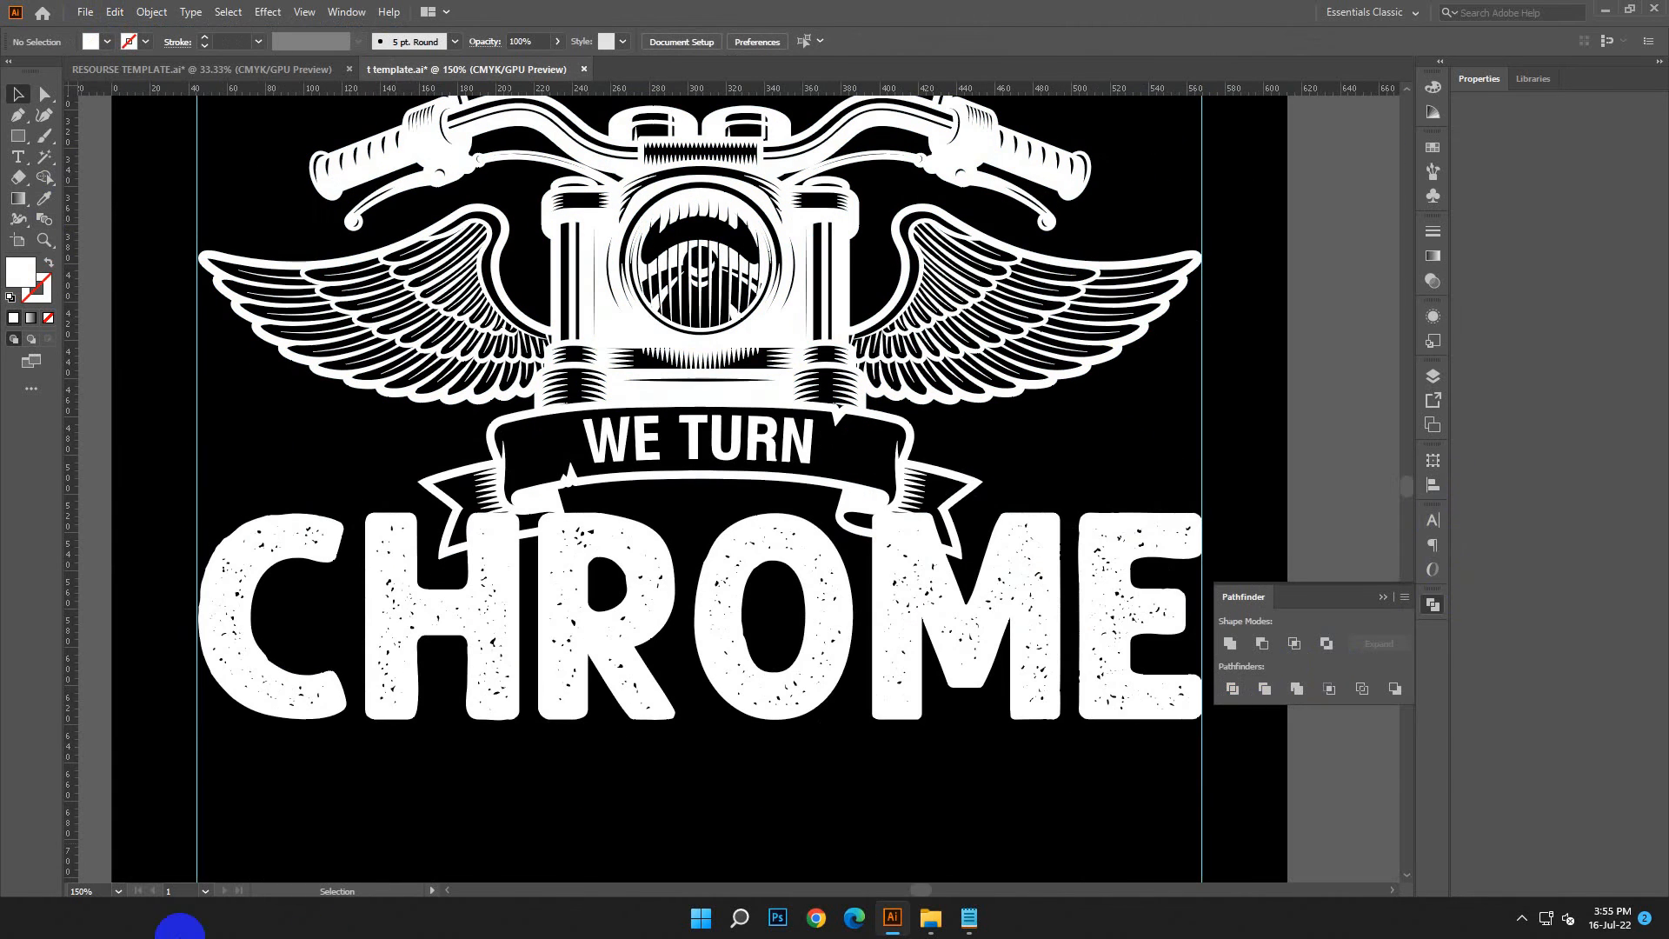
pyautogui.moveTo(905, 432); pyautogui.dragTo(923, 538)
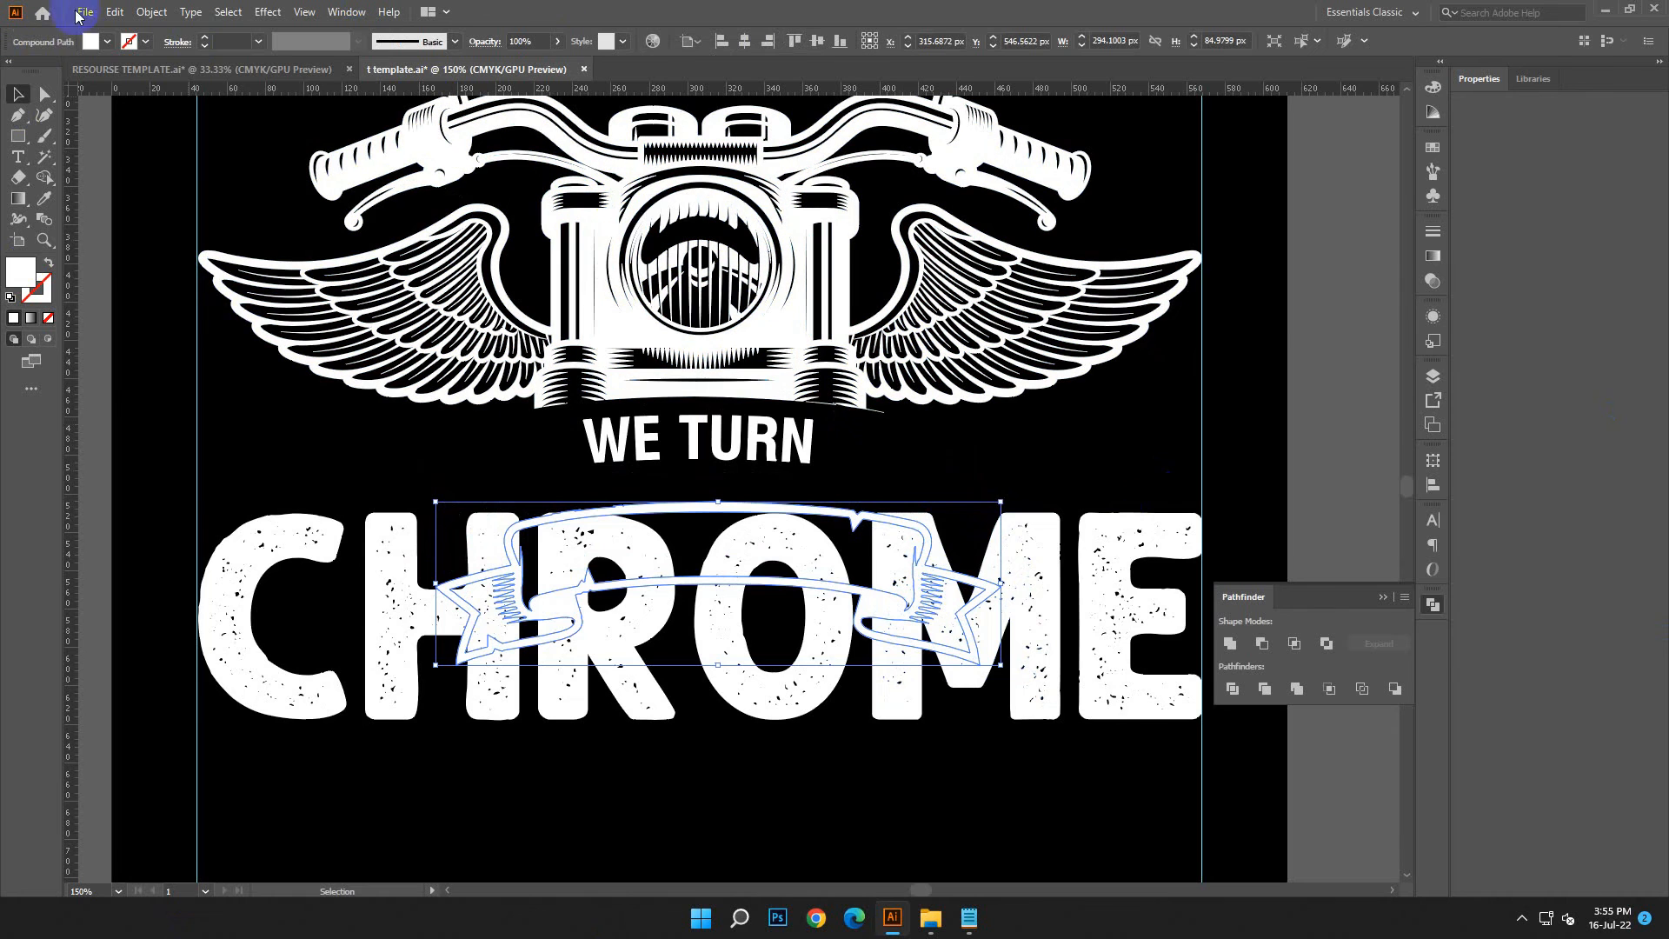
pyautogui.click(119, 18)
pyautogui.click(132, 32)
# Step: Ungroup the leftover unfilled pieces of the divided artwork and delete the unfilled path inside the banner
pyautogui.click(980, 421)
pyautogui.click(890, 423)
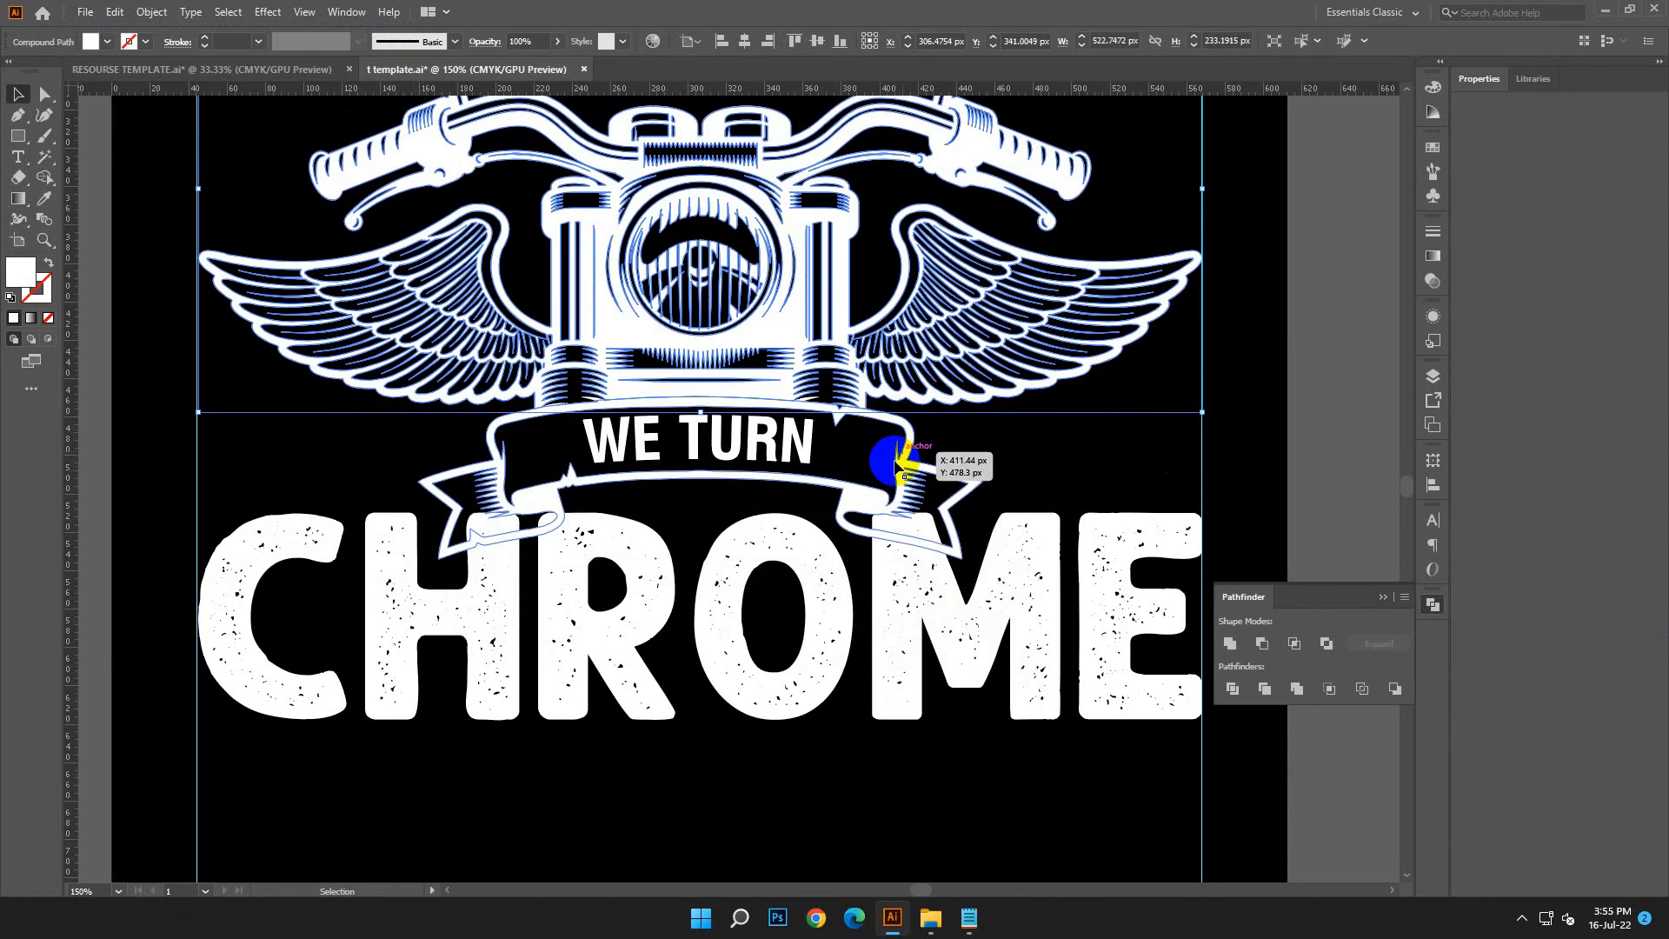
pyautogui.click(885, 474)
pyautogui.click(884, 473)
pyautogui.rightClick(890, 470)
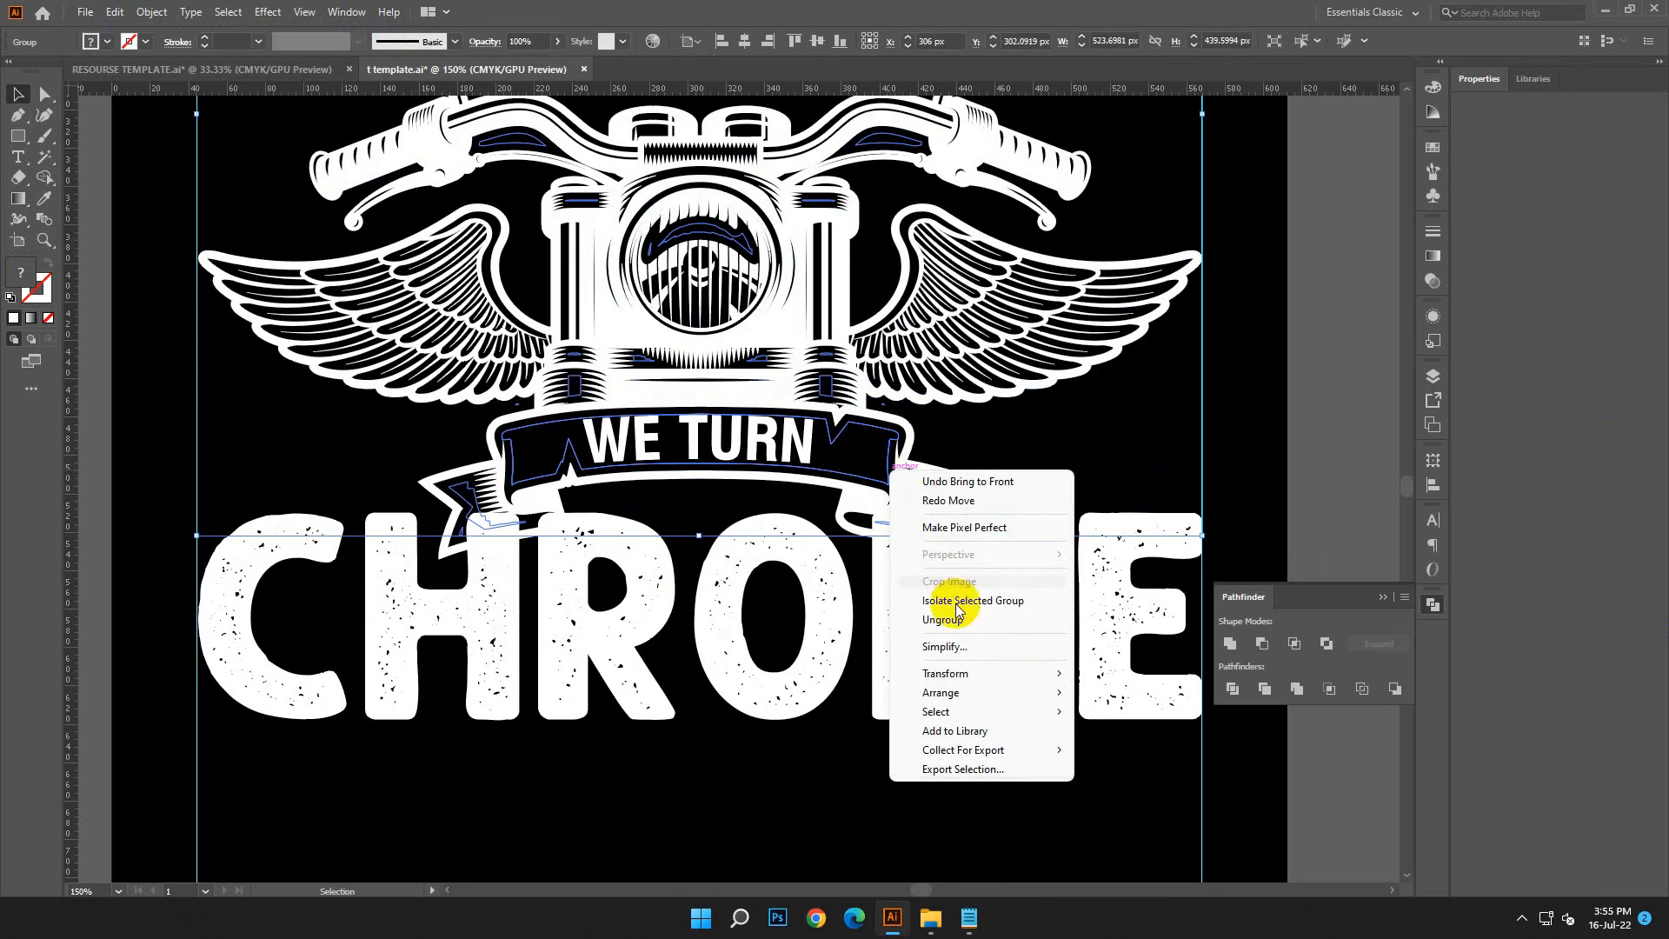
pyautogui.click(953, 618)
pyautogui.moveTo(883, 467); pyautogui.dragTo(891, 470)
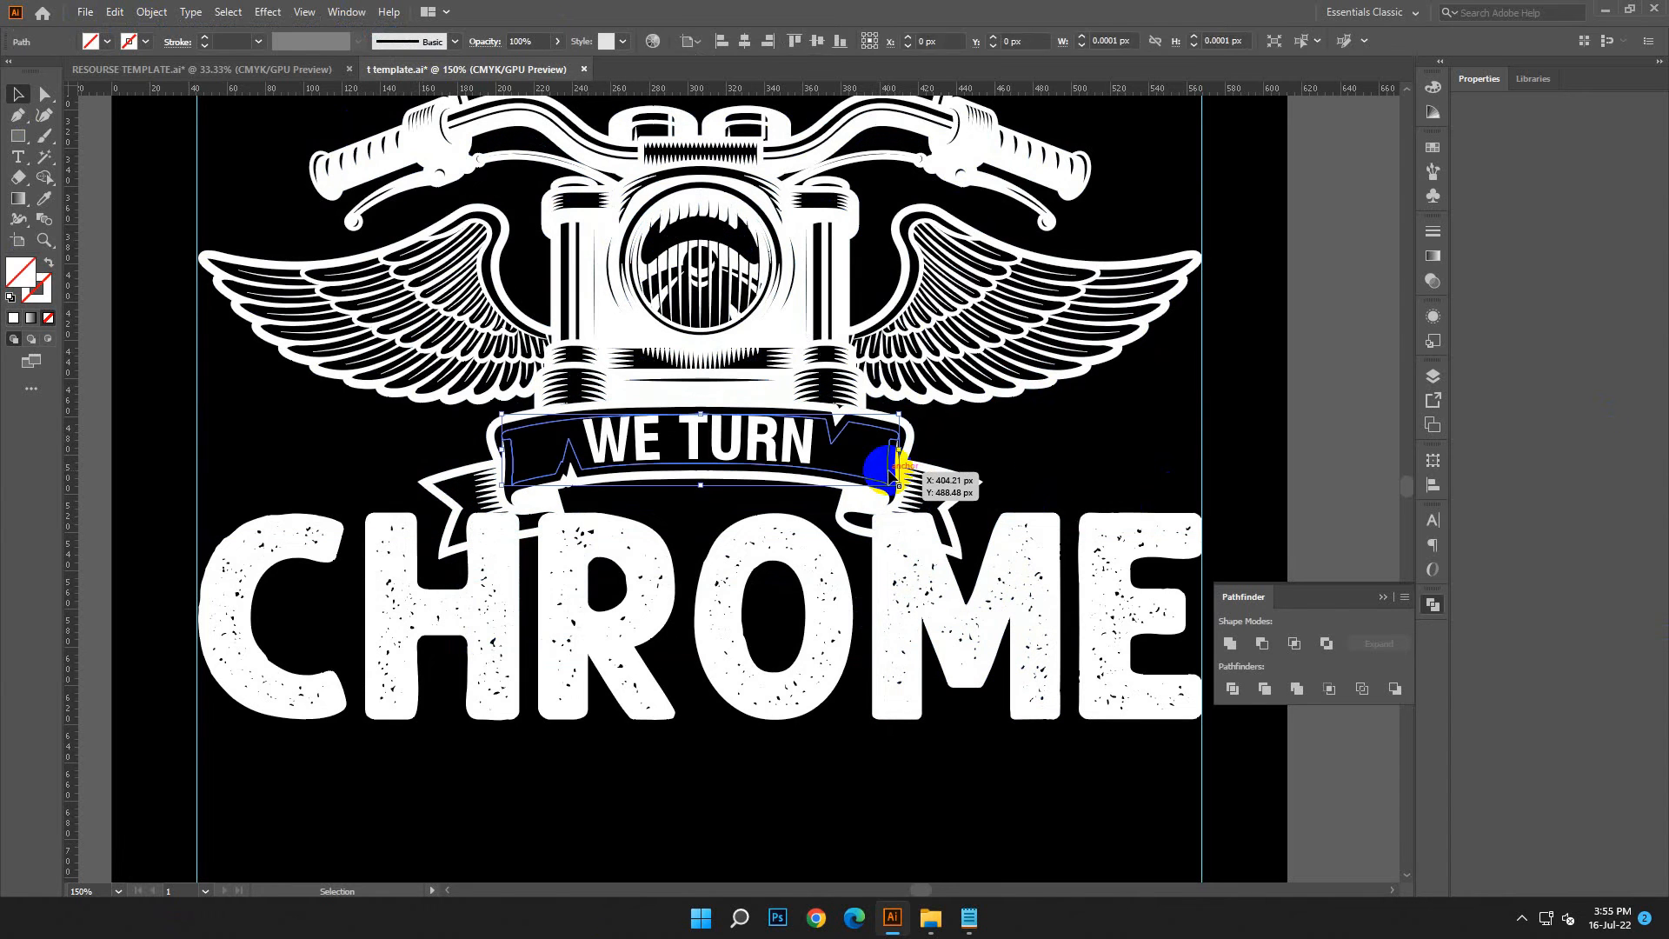
pyautogui.press('Delete')
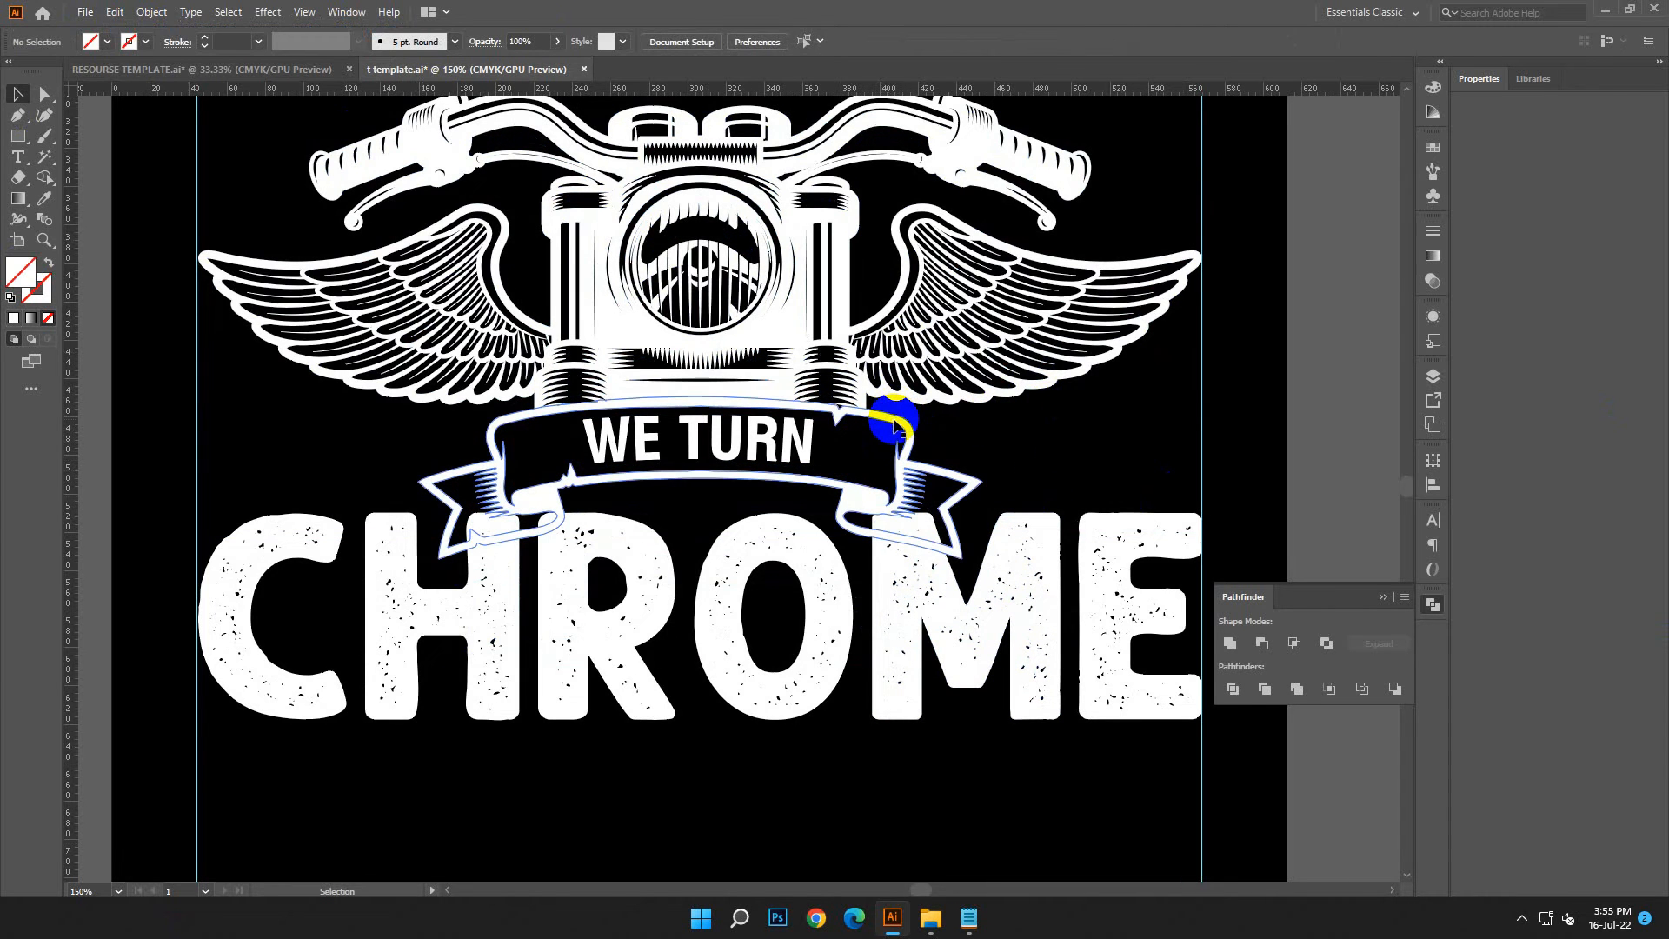
# Step: Copy the banner, paste the duplicate in front of it and hide that duplicate
pyautogui.click(894, 419)
pyautogui.click(114, 12)
pyautogui.click(114, 12)
pyautogui.click(114, 13)
pyautogui.click(161, 134)
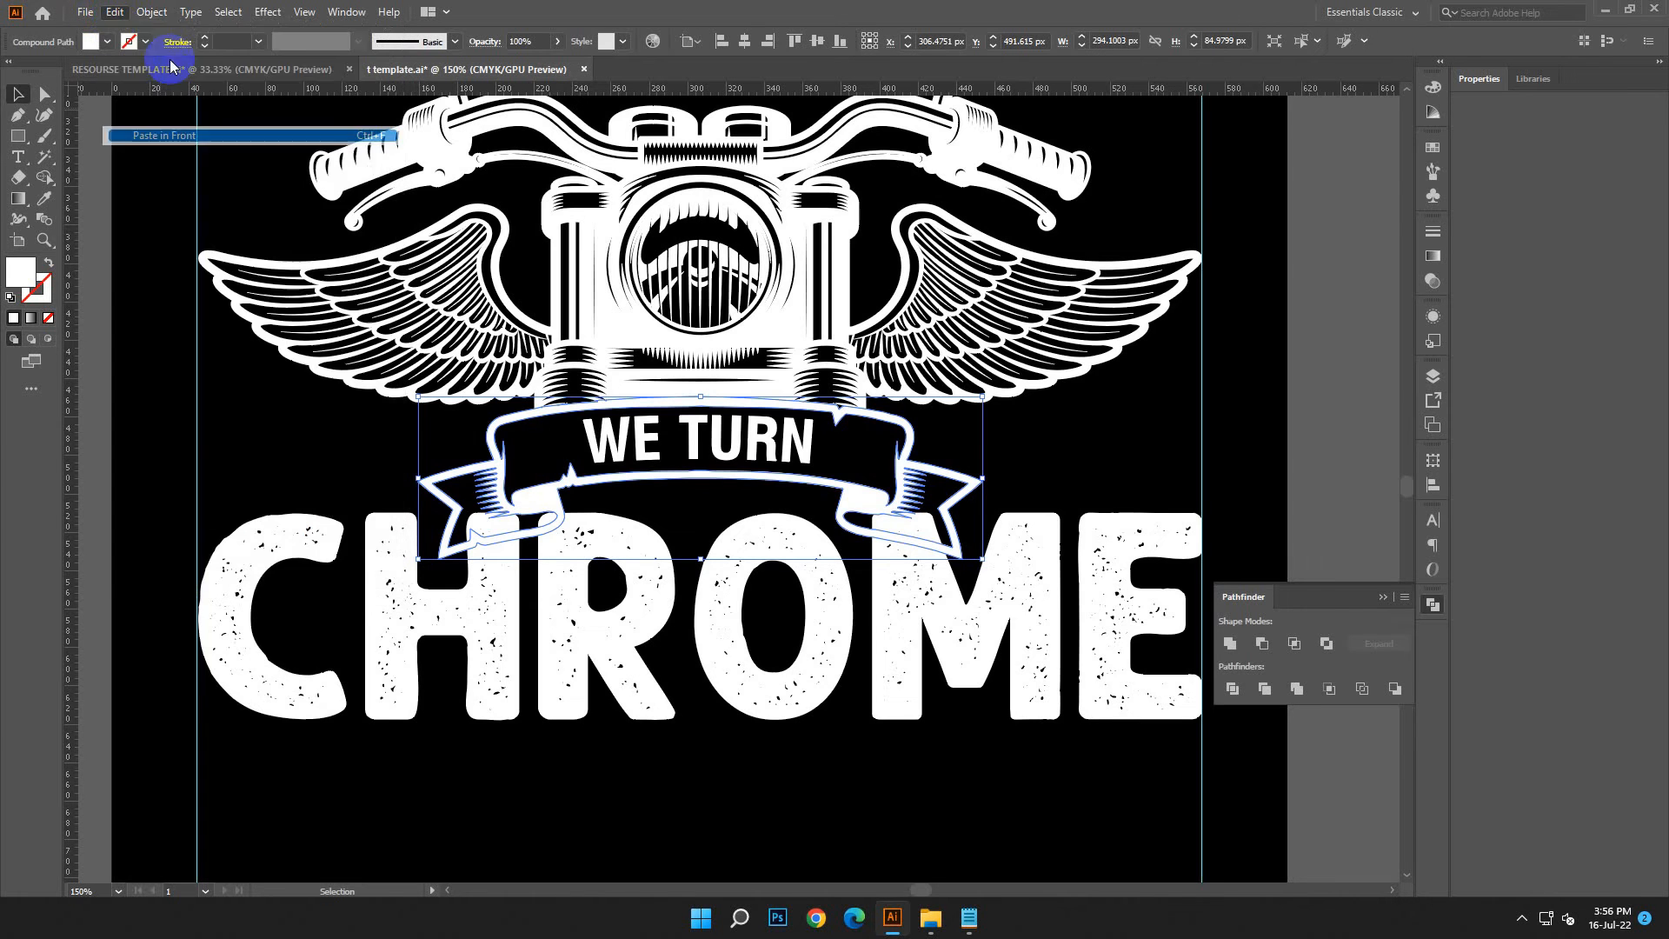
pyautogui.click(151, 11)
pyautogui.click(443, 172)
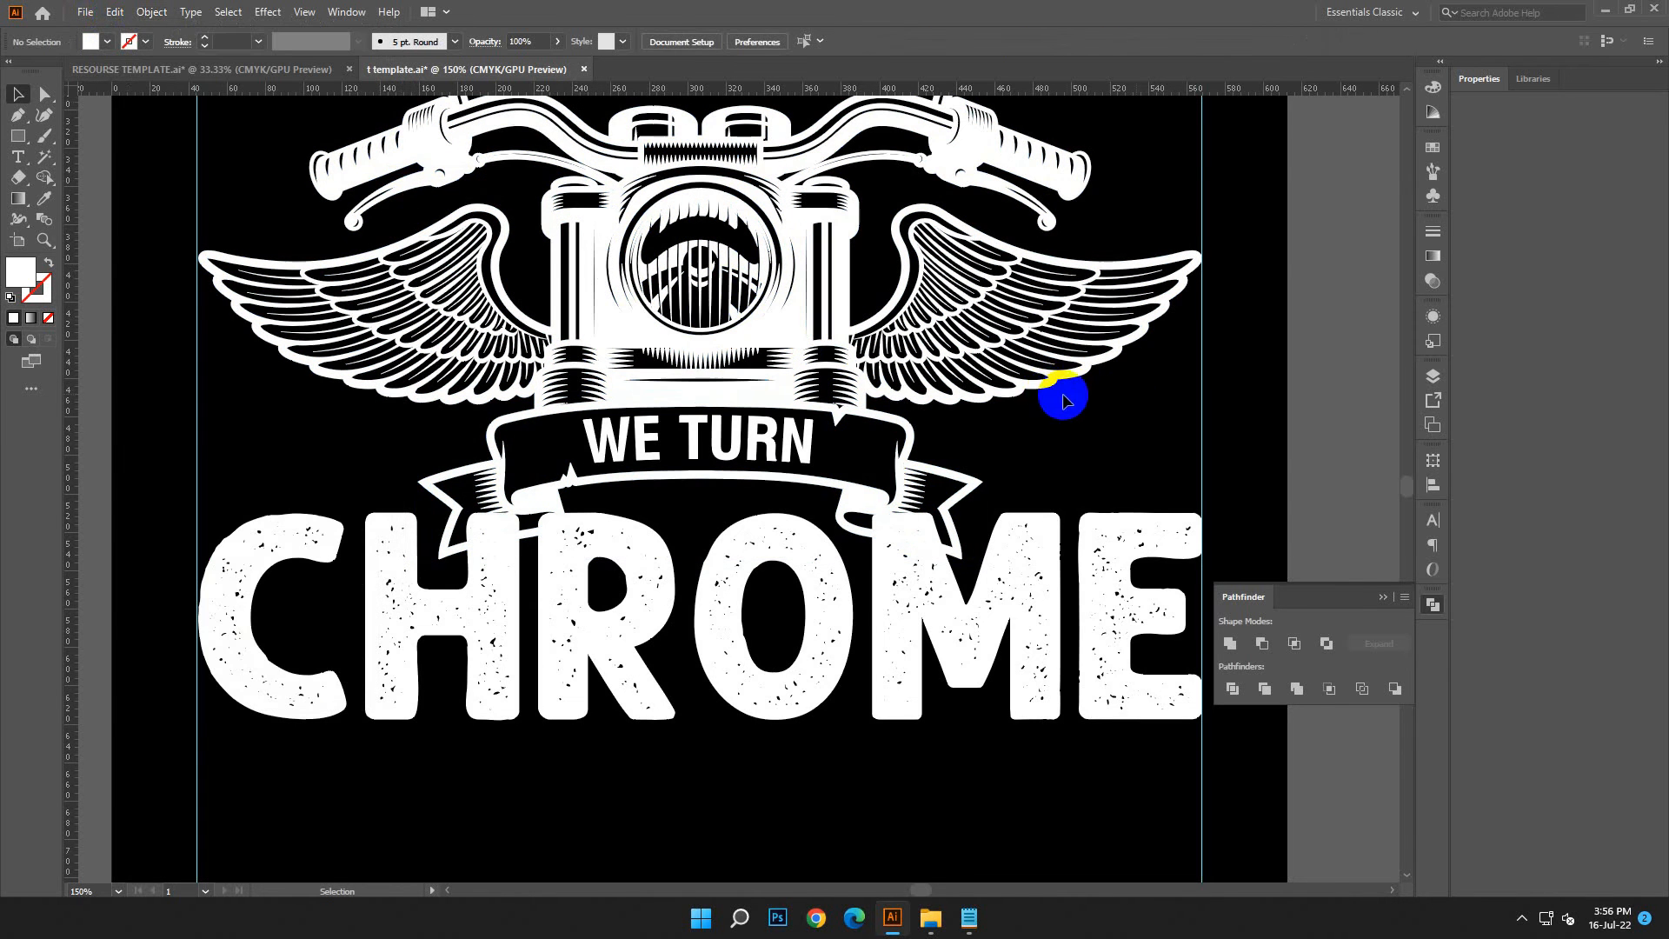
# Step: Offset the visible banner's path by 3 px with miter joins
pyautogui.click(913, 469)
pyautogui.click(151, 11)
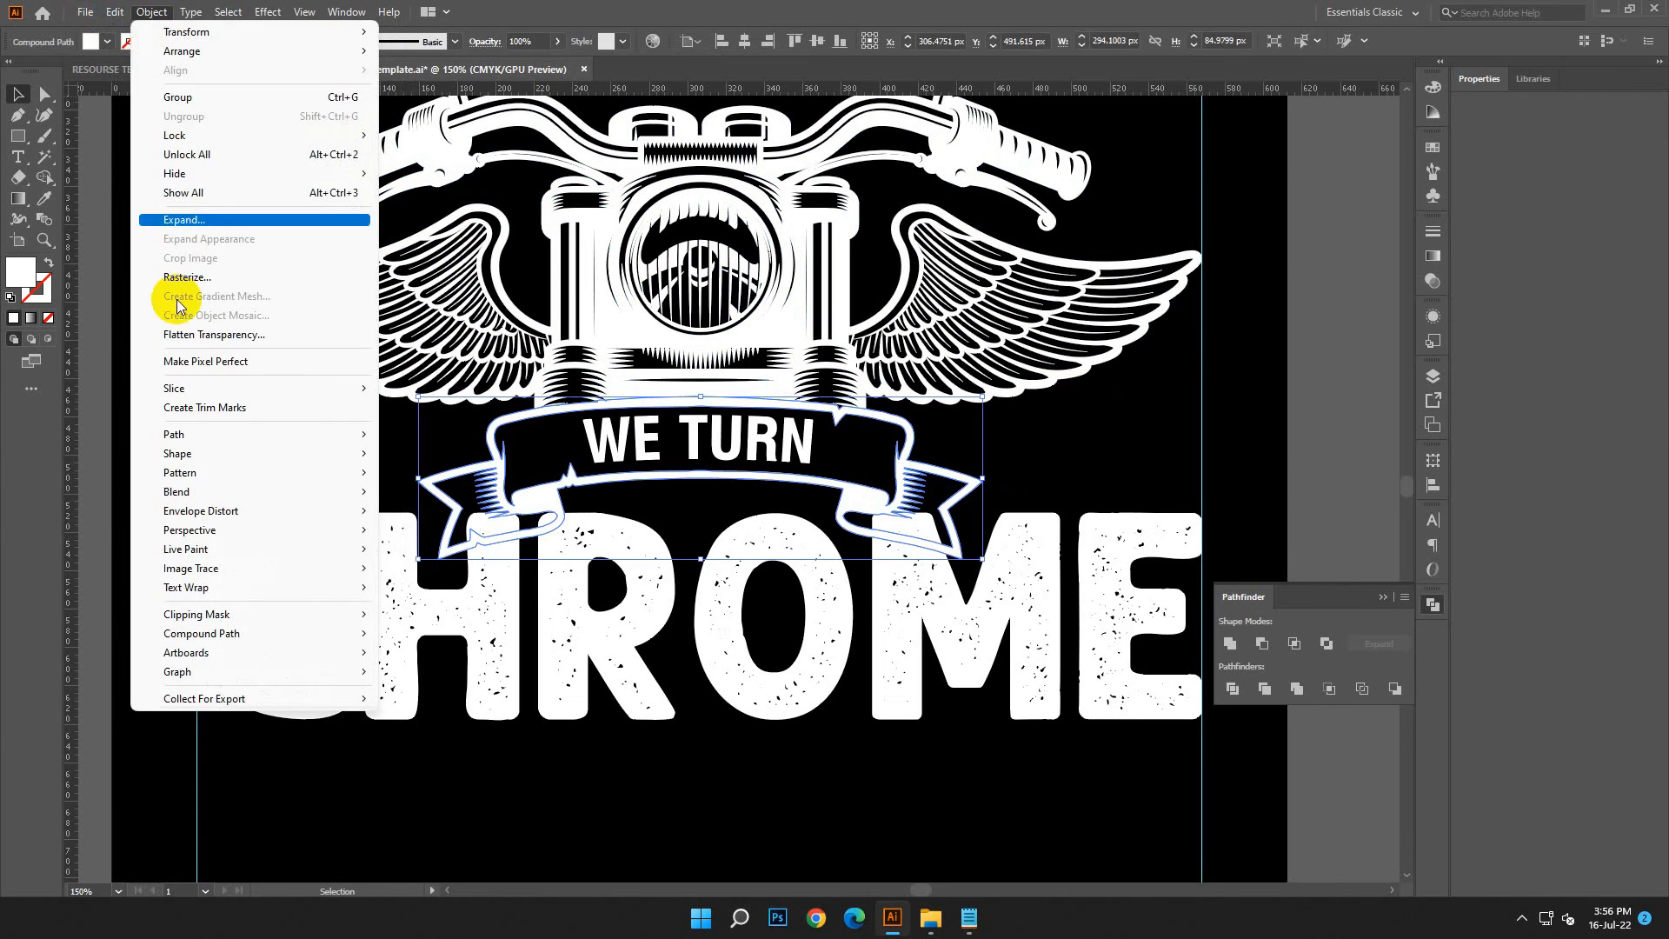
pyautogui.moveTo(365, 435)
pyautogui.click(503, 488)
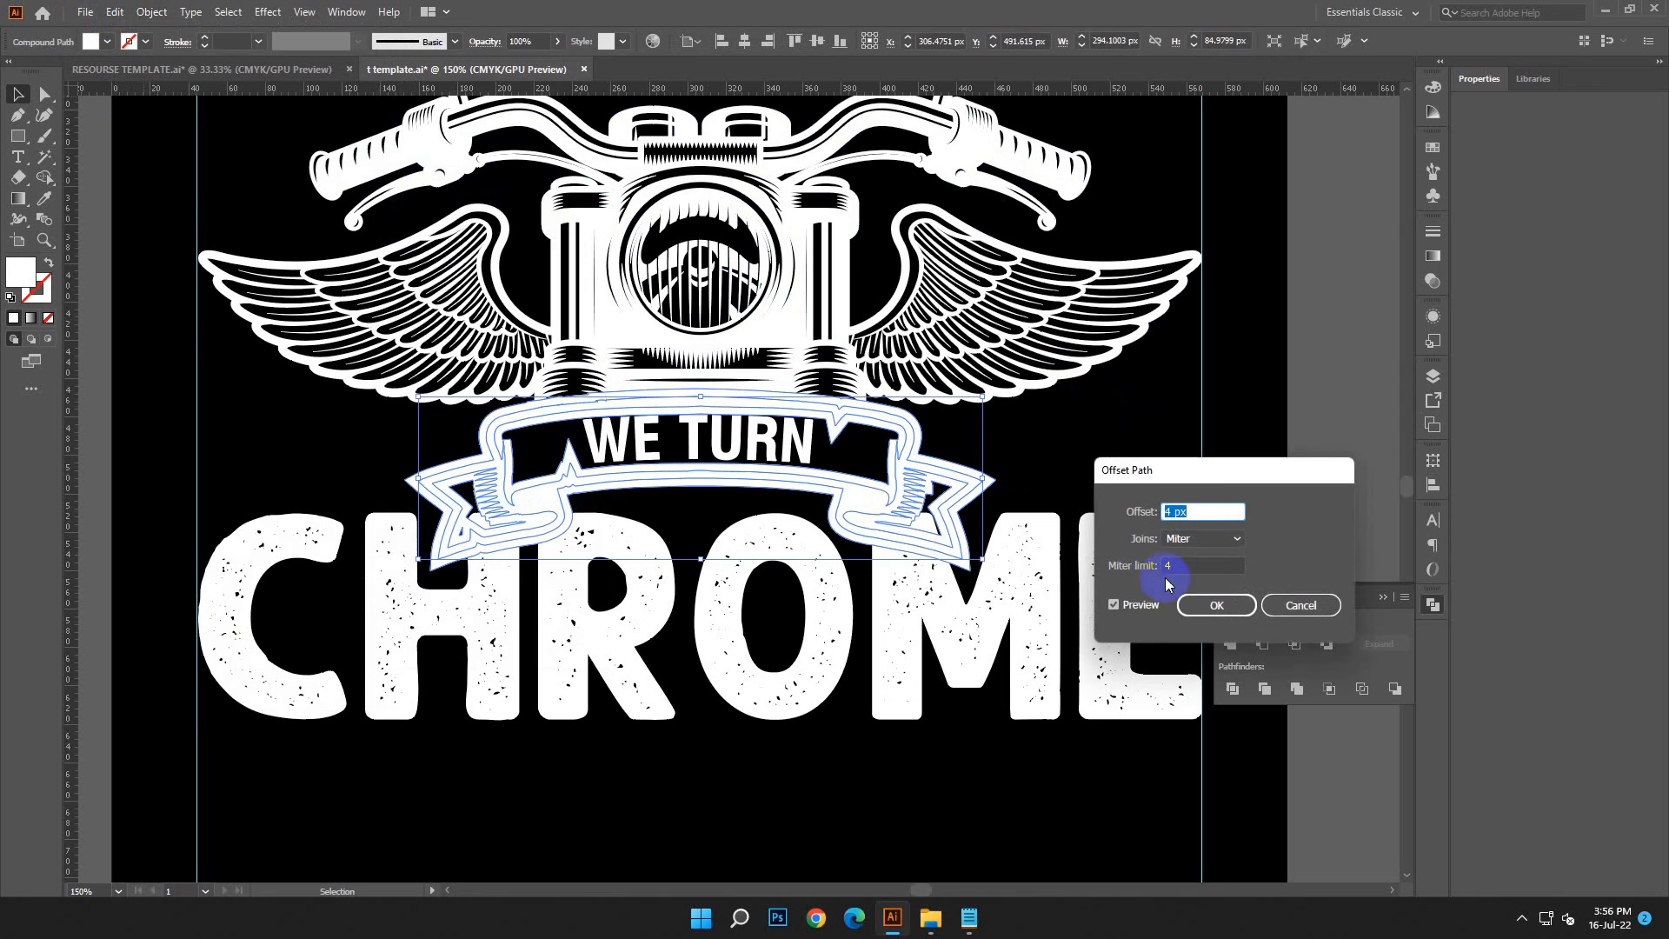
pyautogui.press('Down')
pyautogui.press('Down')
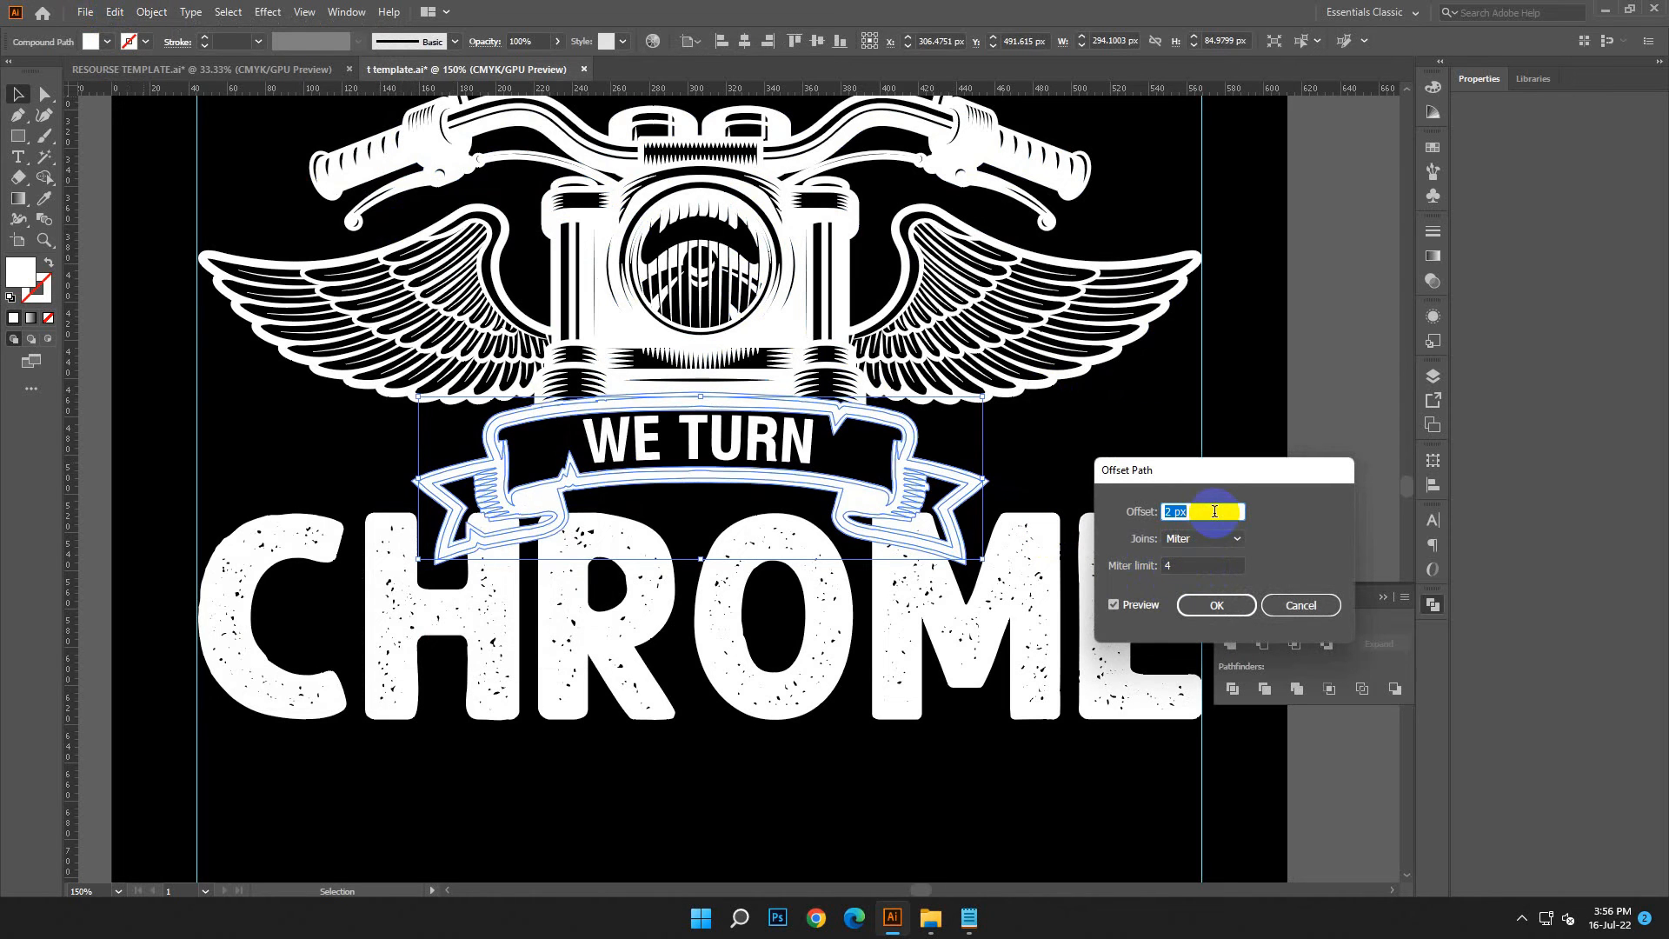
pyautogui.press('Up')
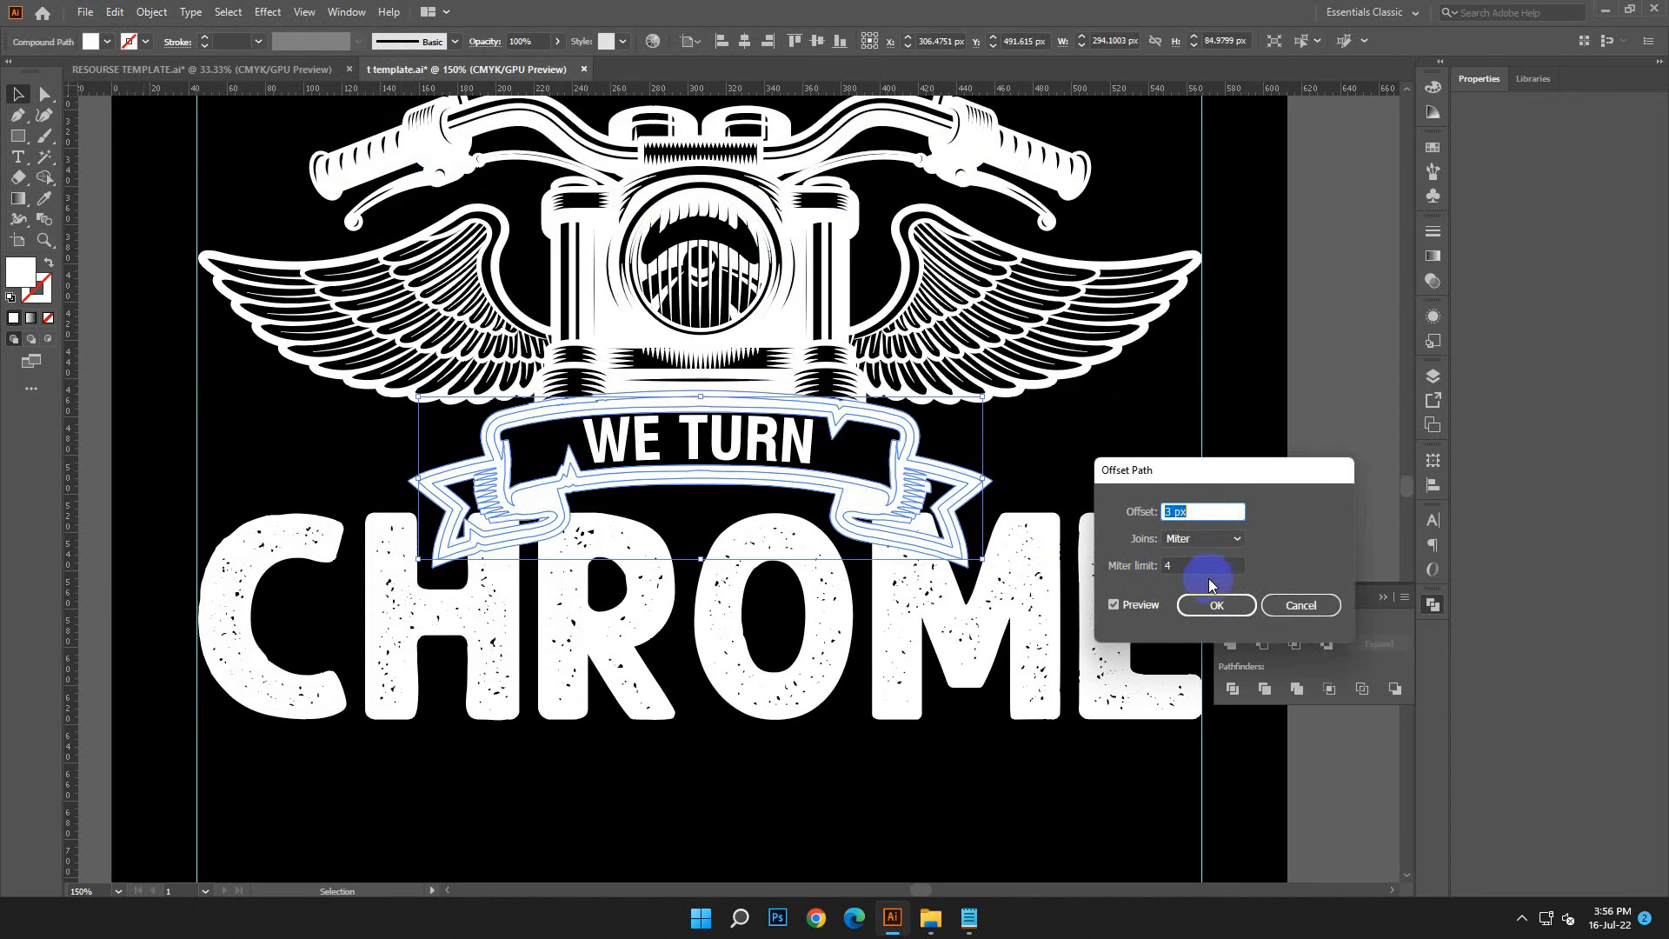
pyautogui.click(1215, 606)
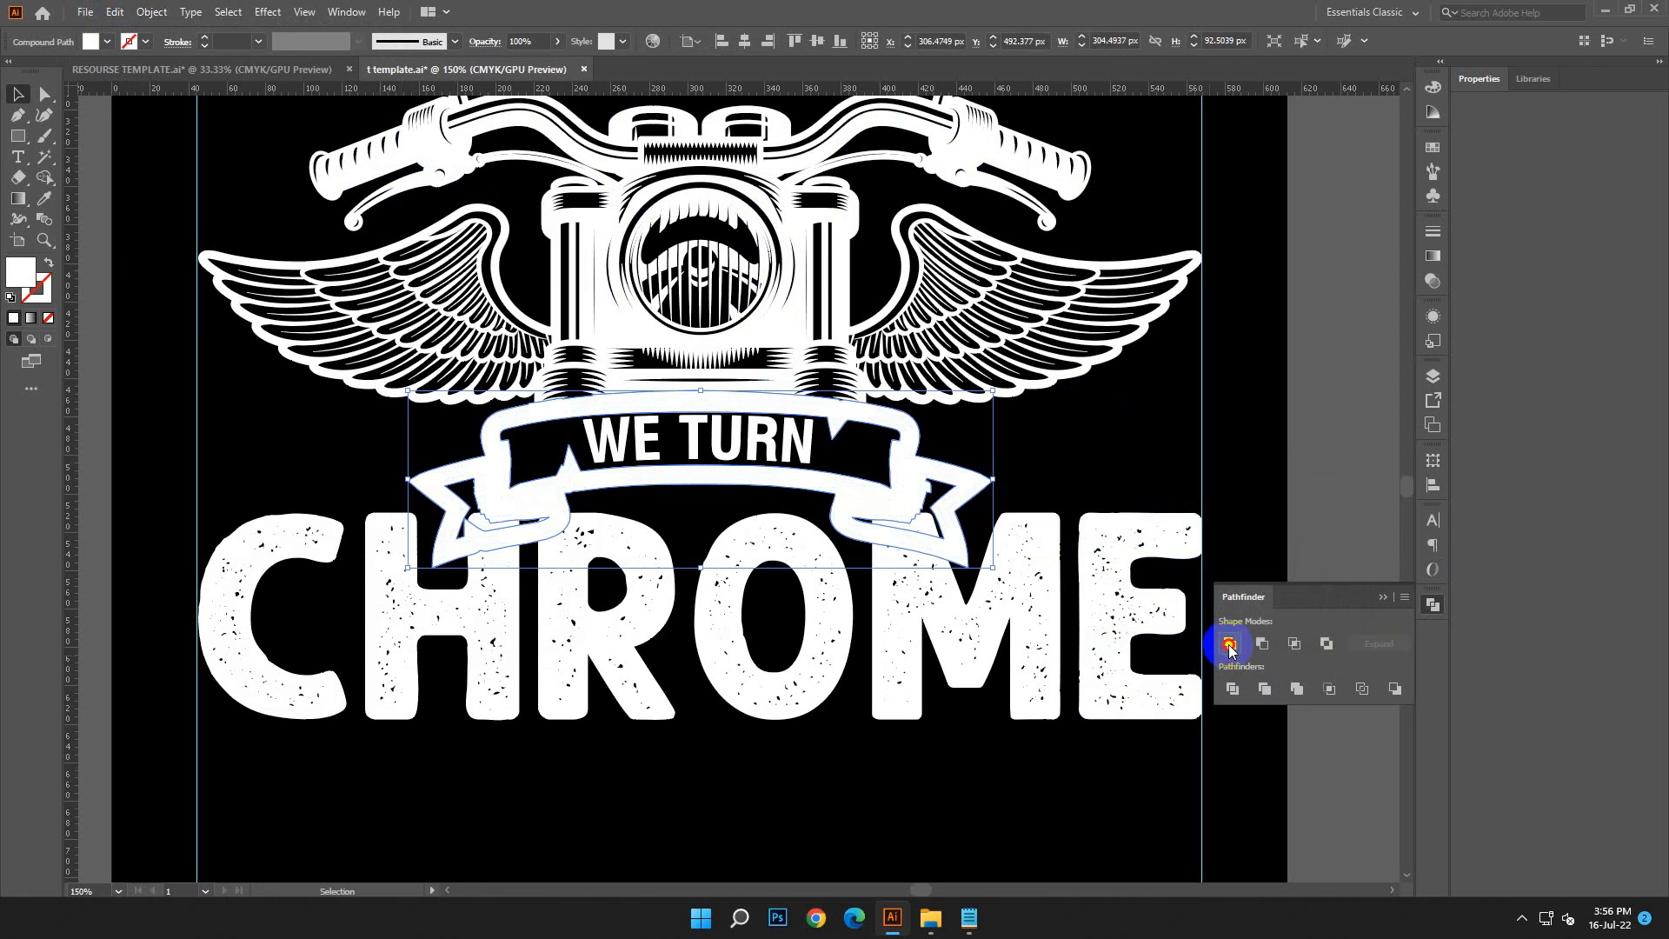
# Step: Unite the banner with its offset outline into one shape and fill it black
pyautogui.click(1055, 494)
pyautogui.hotkey('ctrl', 'z')
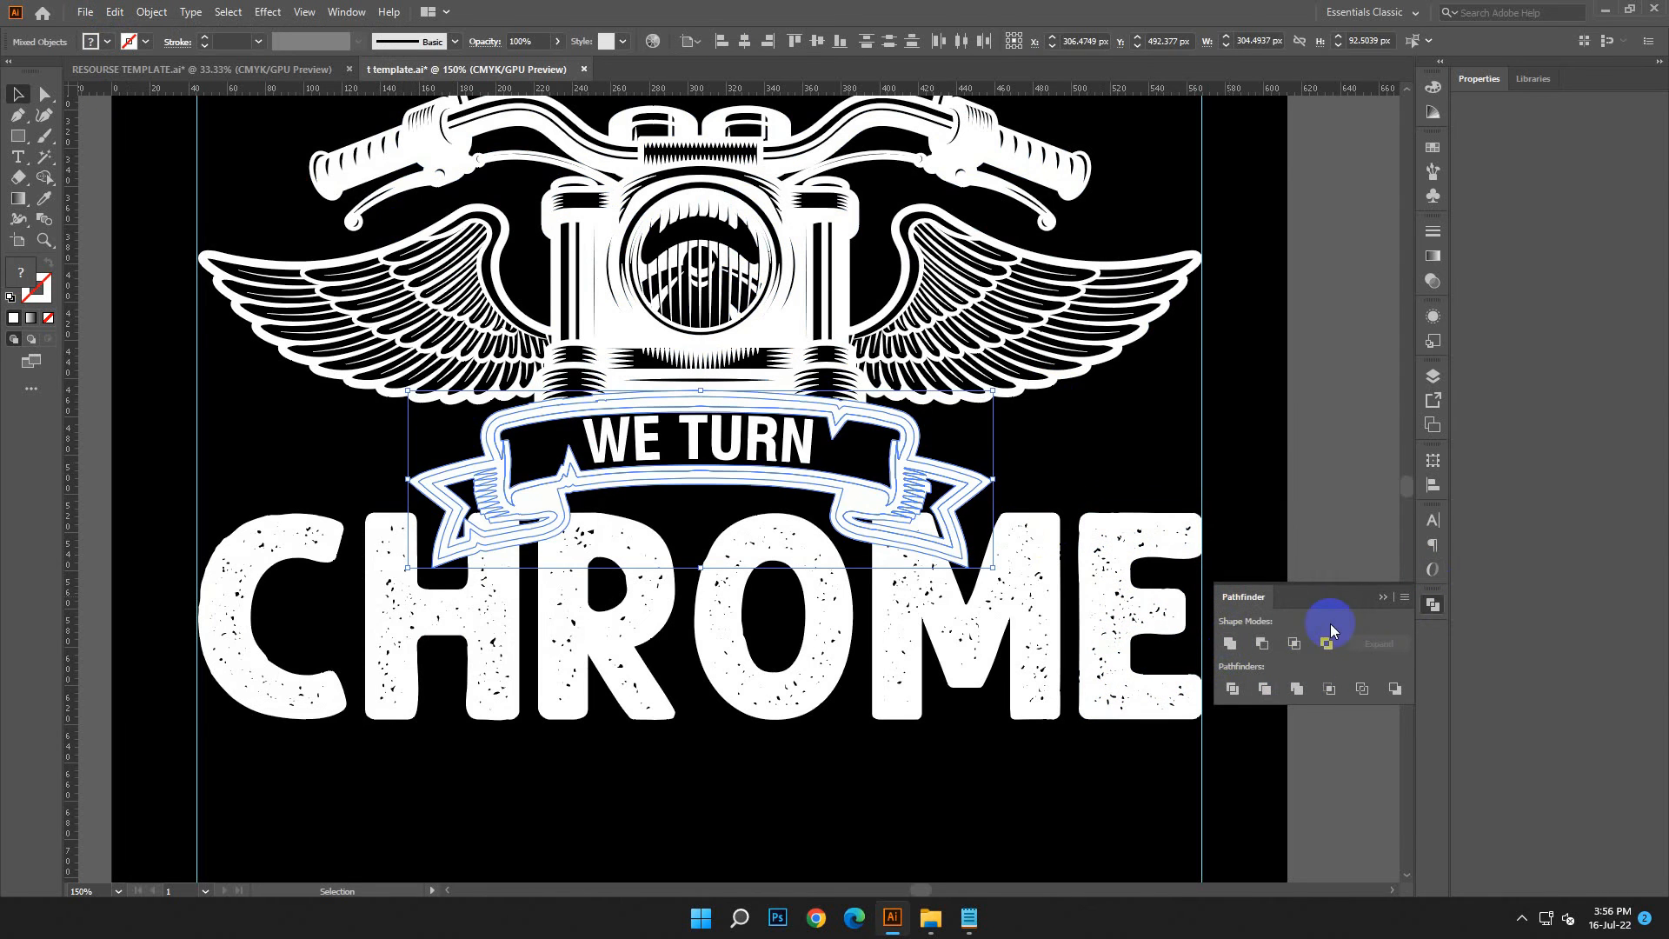
pyautogui.click(1230, 644)
pyautogui.doubleClick(13, 276)
pyautogui.click(250, 581)
pyautogui.click(740, 365)
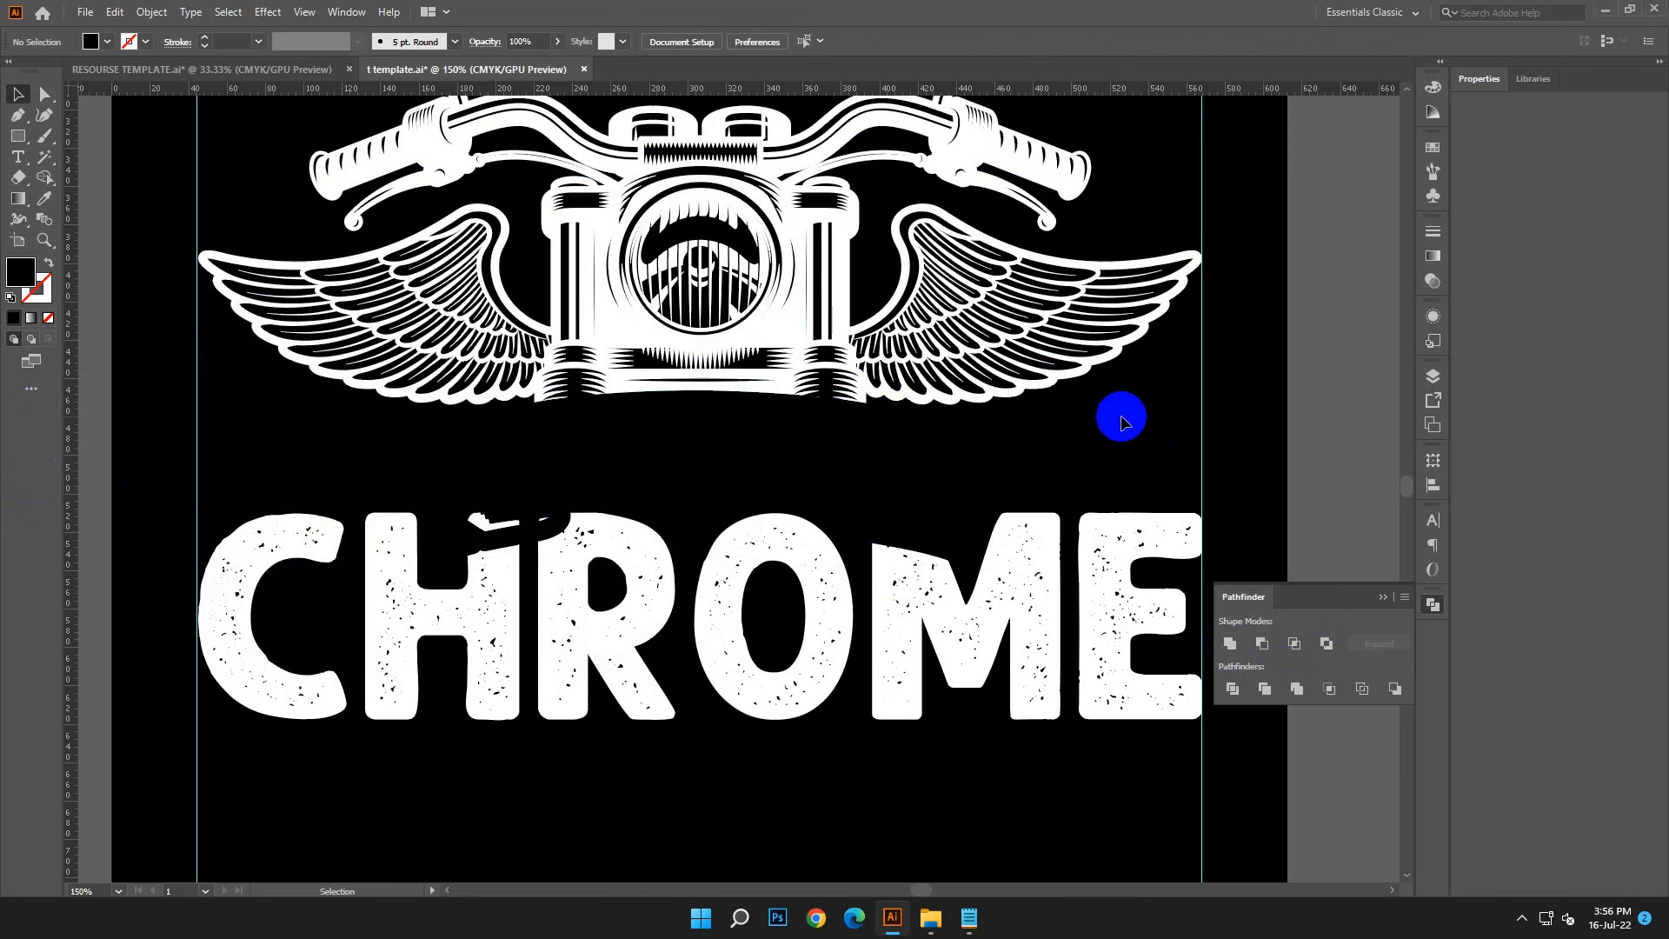
# Step: Divide the CHROME lettering with the black banner shape and delete all the black pieces with the Magic Wand
pyautogui.keyDown('shift'); pyautogui.click(730, 605); pyautogui.keyUp('shift')
pyautogui.keyDown('shift'); pyautogui.click(797, 641); pyautogui.keyUp('shift')
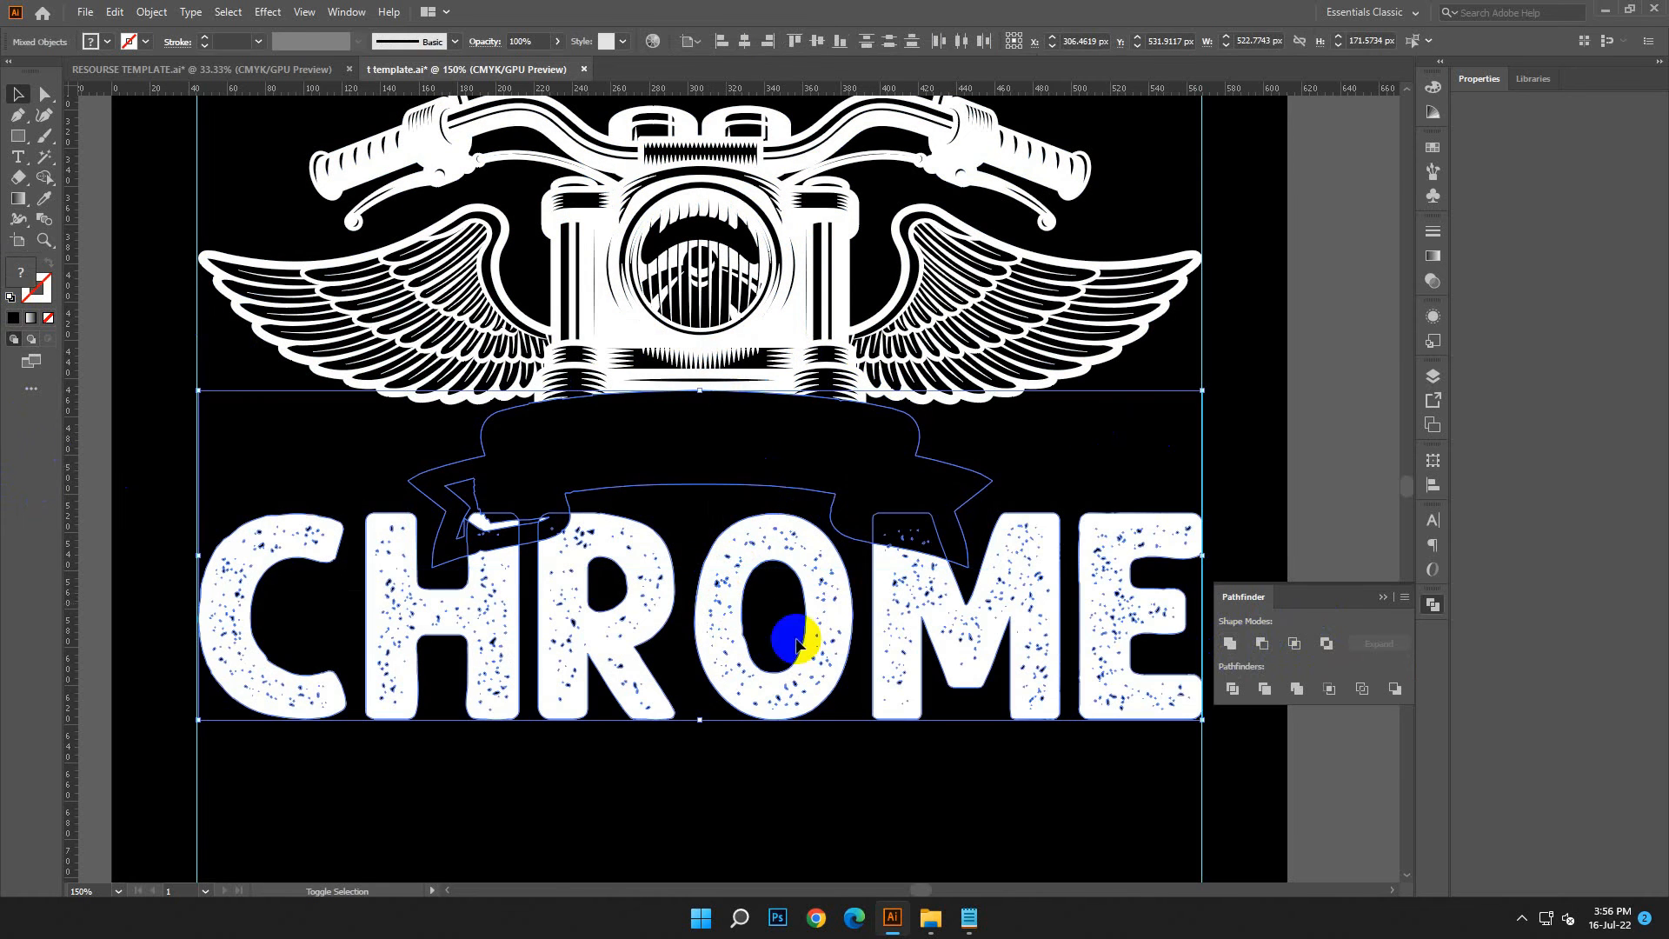
pyautogui.click(1229, 695)
pyautogui.click(43, 159)
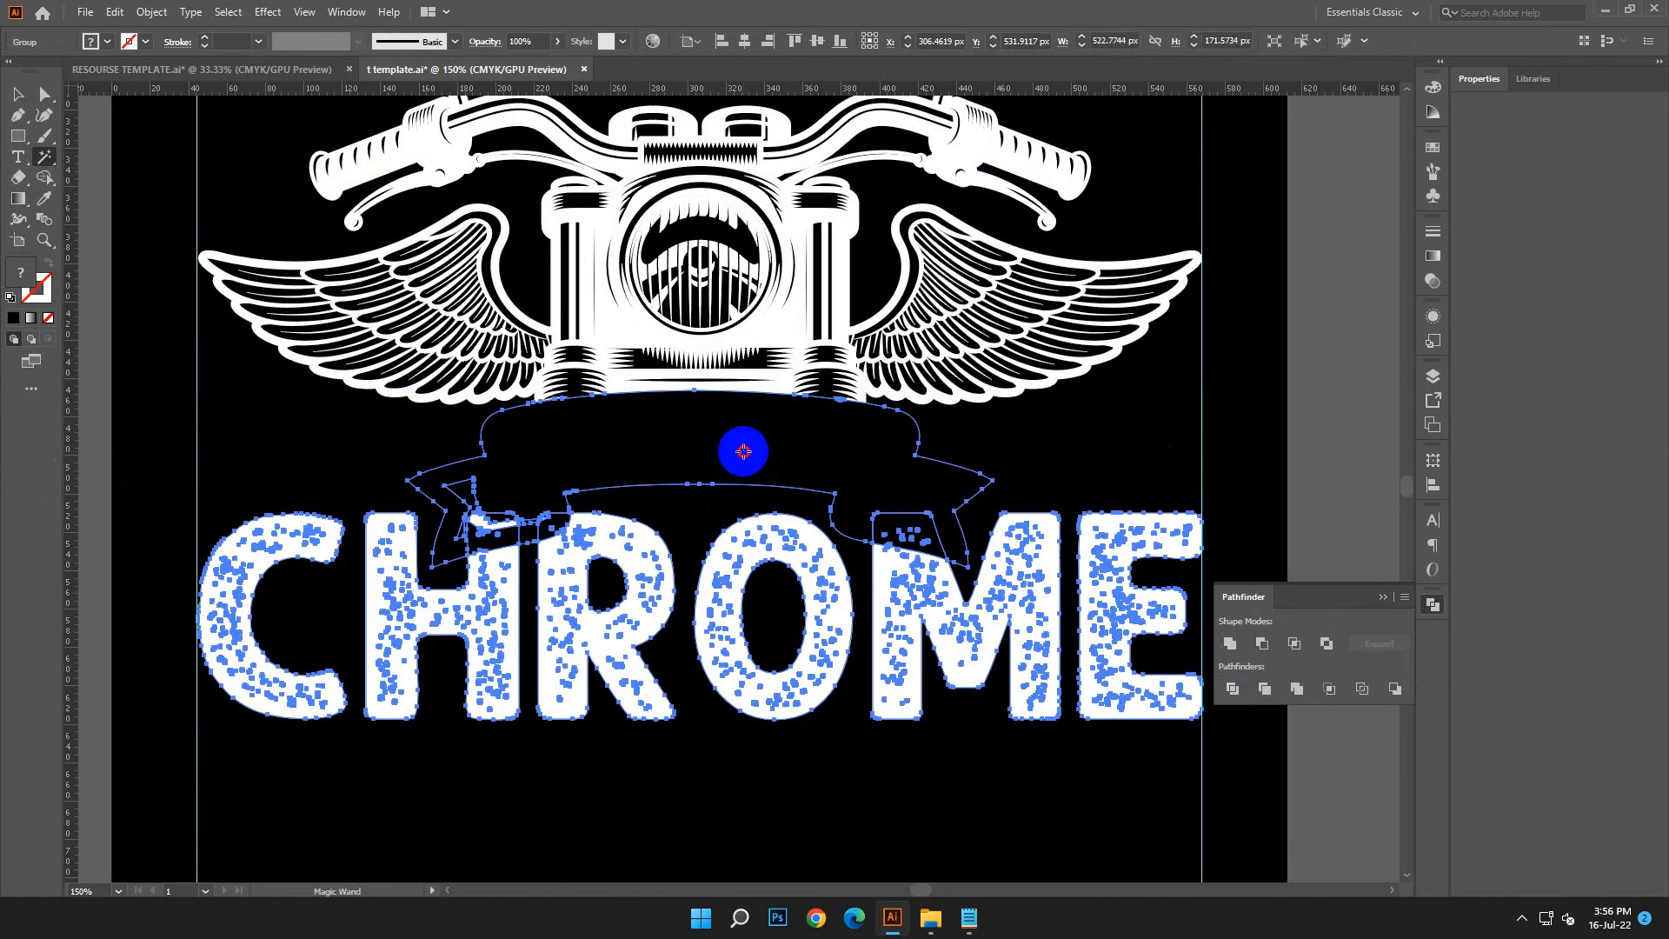
pyautogui.click(742, 451)
pyautogui.press('Delete')
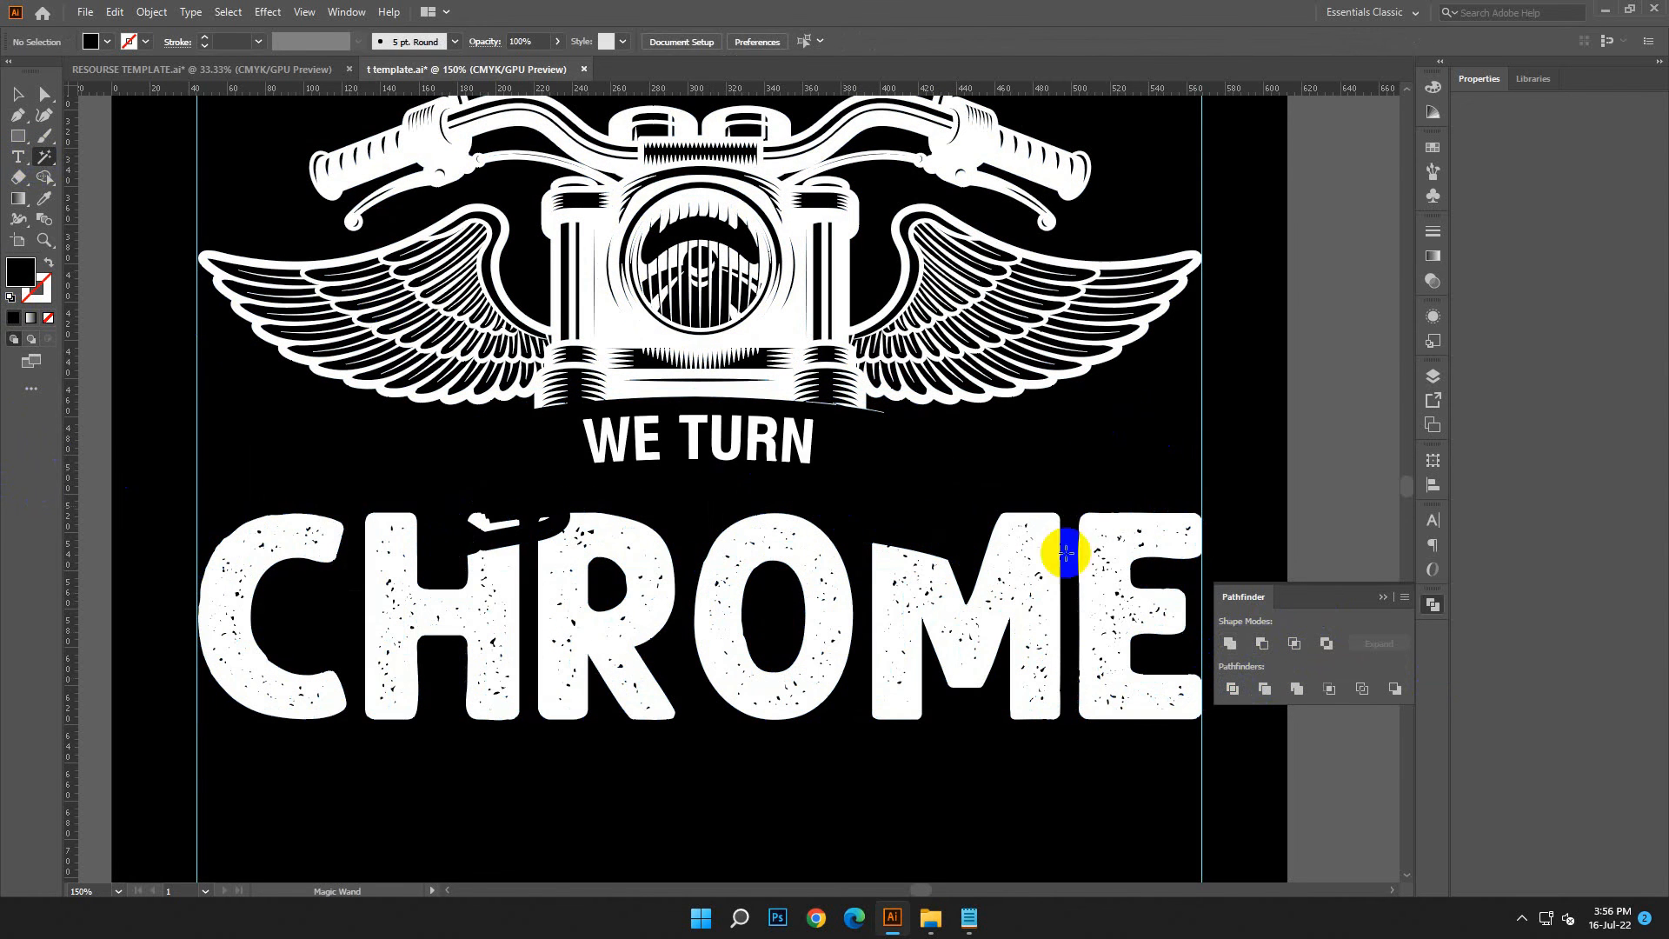
# Step: Show the hidden WE TURN banner again and deselect the artwork
pyautogui.click(155, 11)
pyautogui.click(187, 155)
pyautogui.press('v')
pyautogui.click(1032, 432)
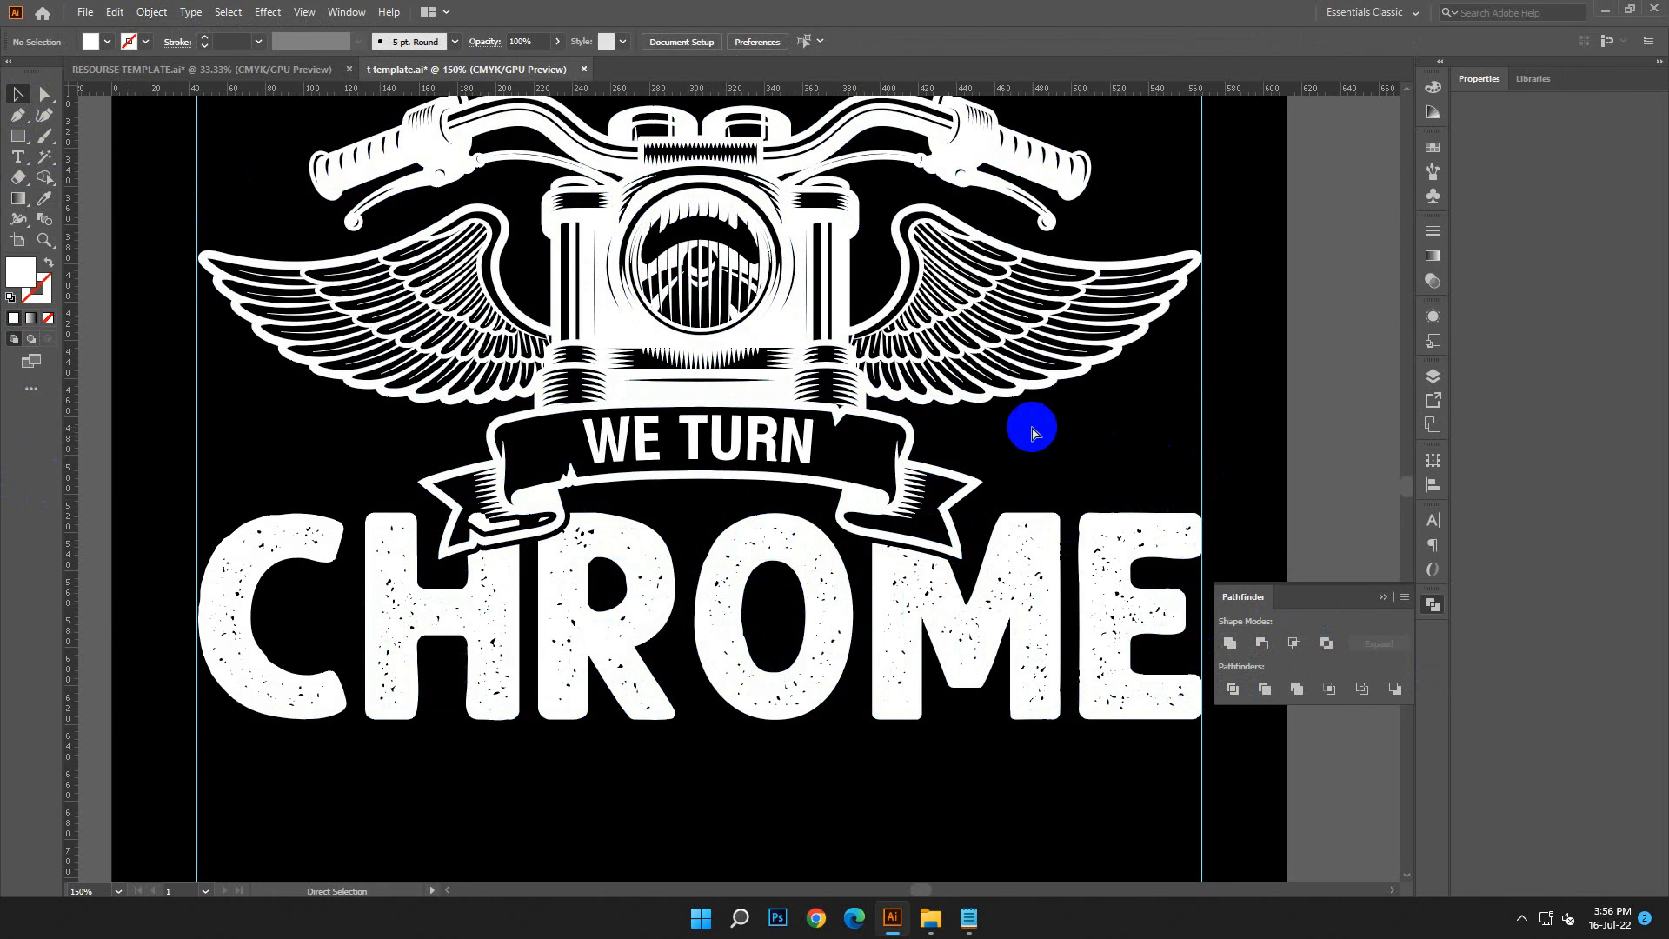
# Step: Select all the lettering, banner and motorcycle artwork on the black artboard and expand it
pyautogui.hotkey('ctrl', '-')
pyautogui.hotkey('ctrl', '-')
pyautogui.hotkey('ctrl', '-')
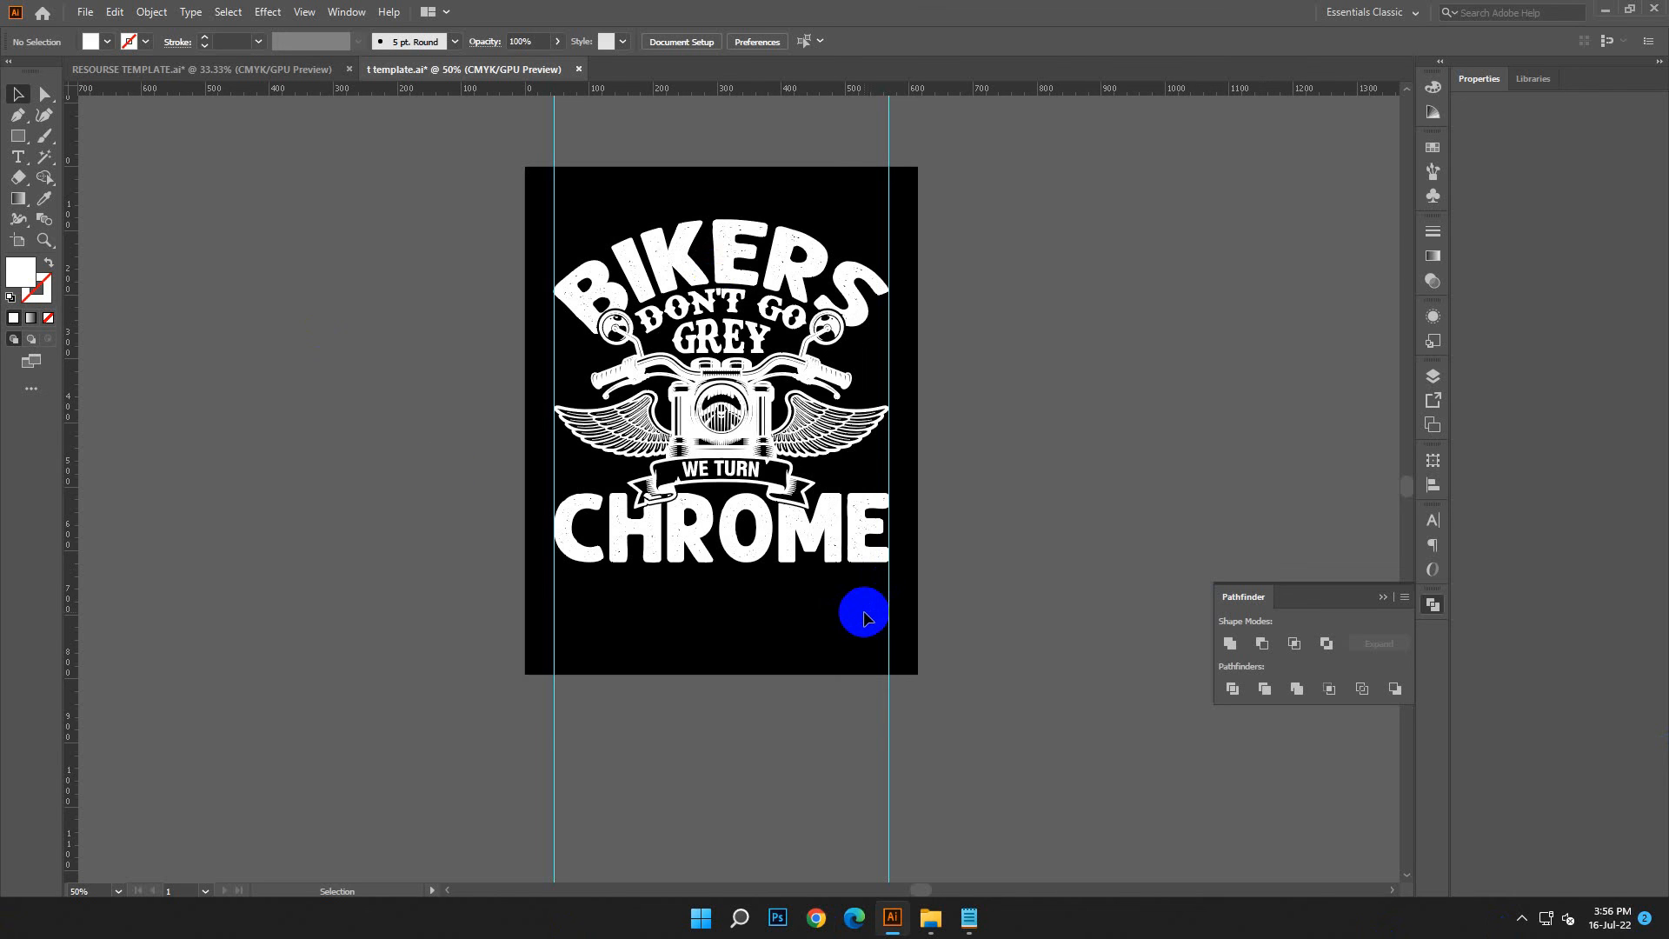
pyautogui.scroll(1, 865, 617)
pyautogui.click(151, 12)
pyautogui.click(778, 308)
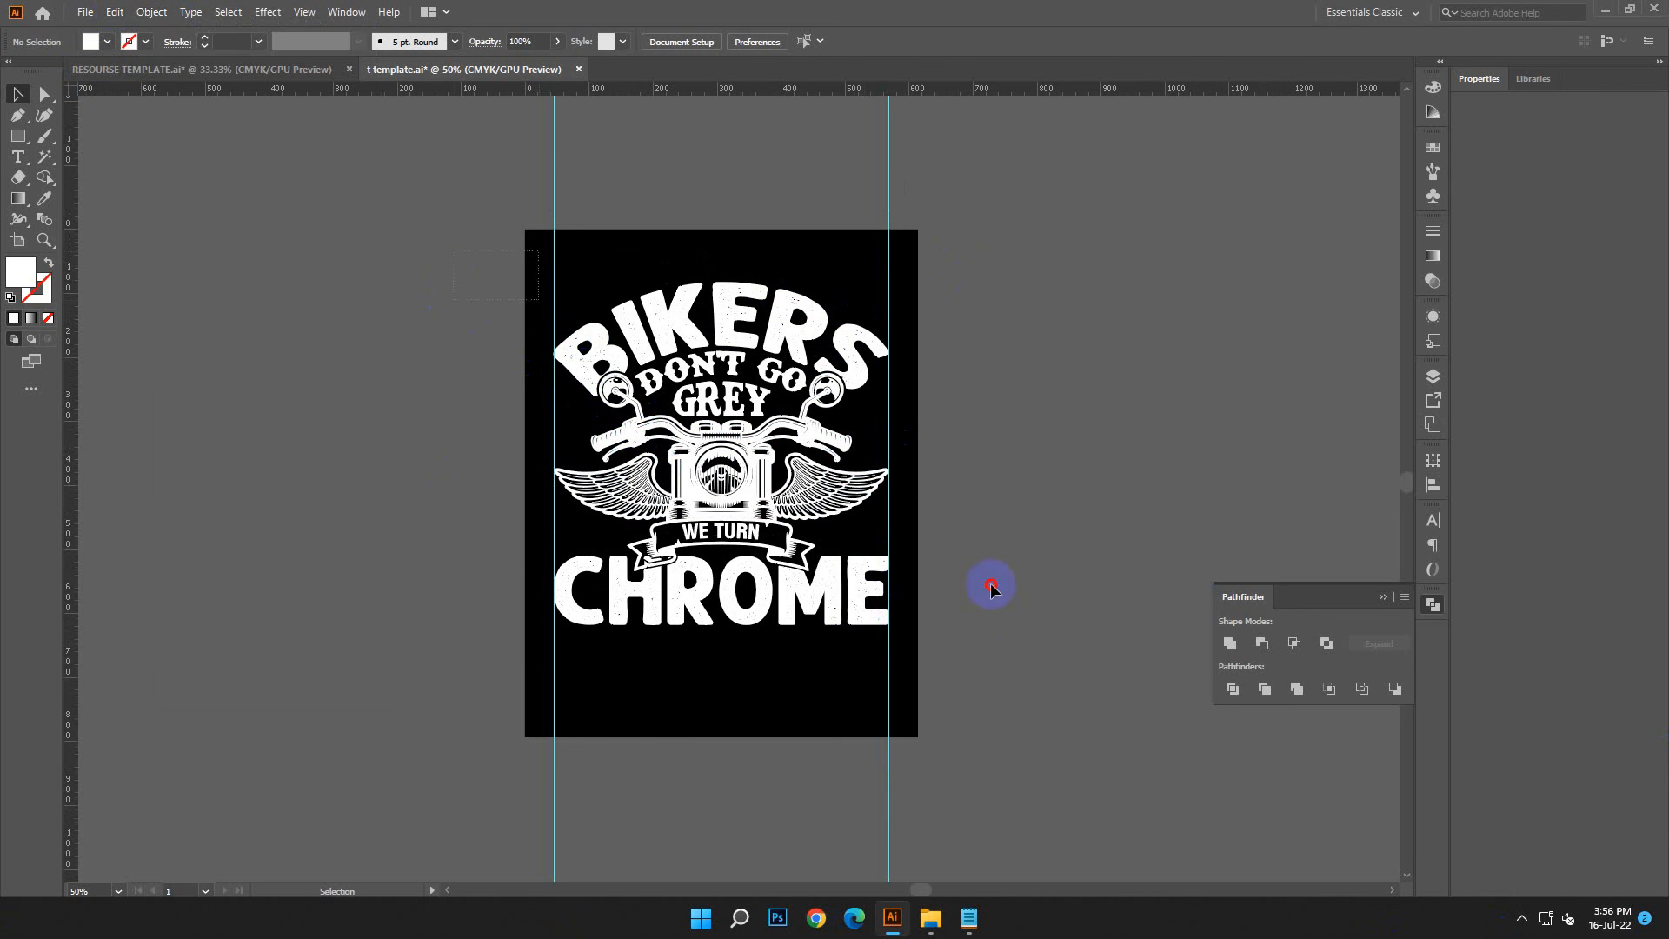
pyautogui.moveTo(374, 287); pyautogui.dragTo(540, 681)
pyautogui.click(565, 613)
pyautogui.click(1028, 626)
pyautogui.click(677, 511)
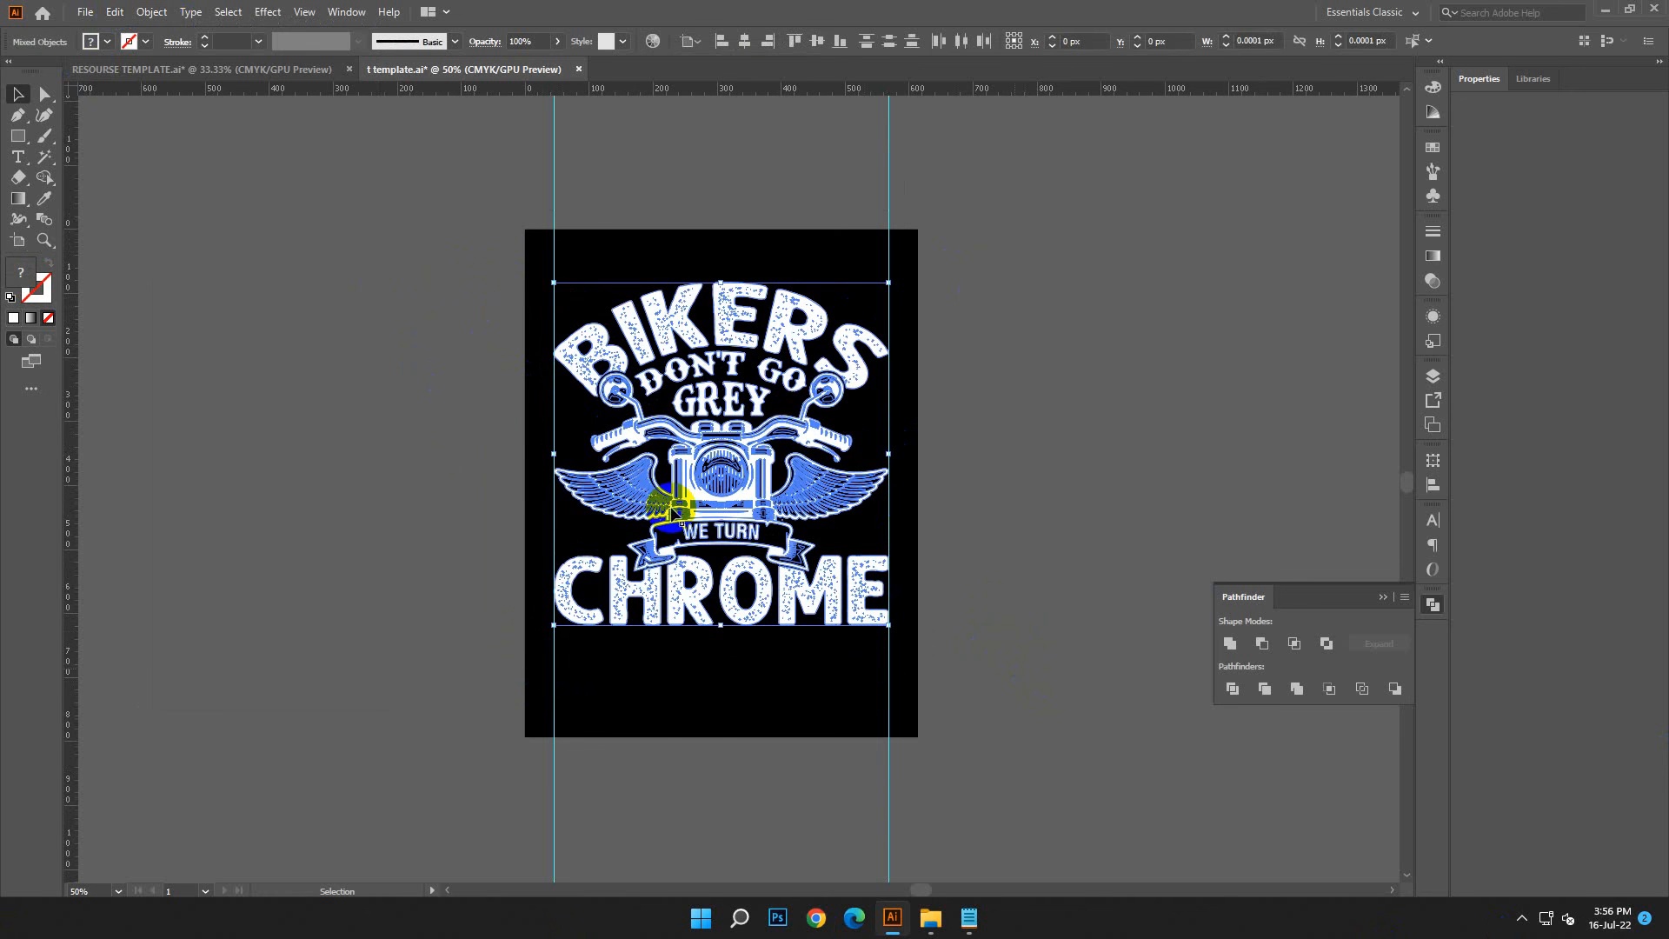
pyautogui.click(151, 12)
pyautogui.click(224, 215)
pyautogui.press('a')
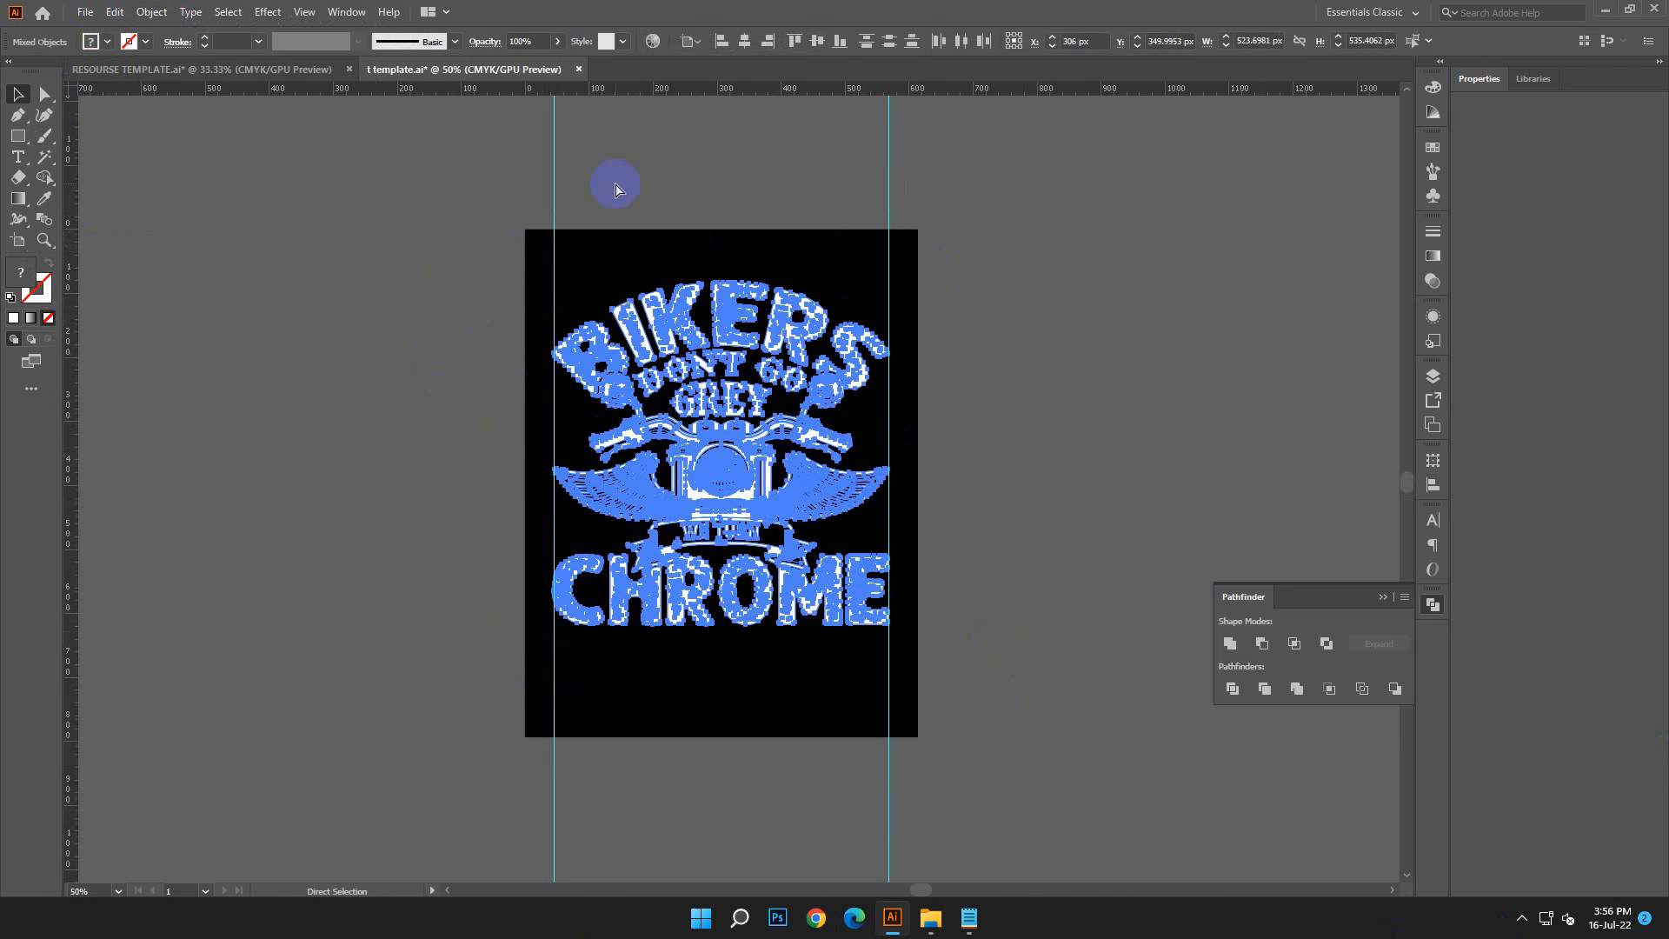
pyautogui.press('v')
pyautogui.click(823, 42)
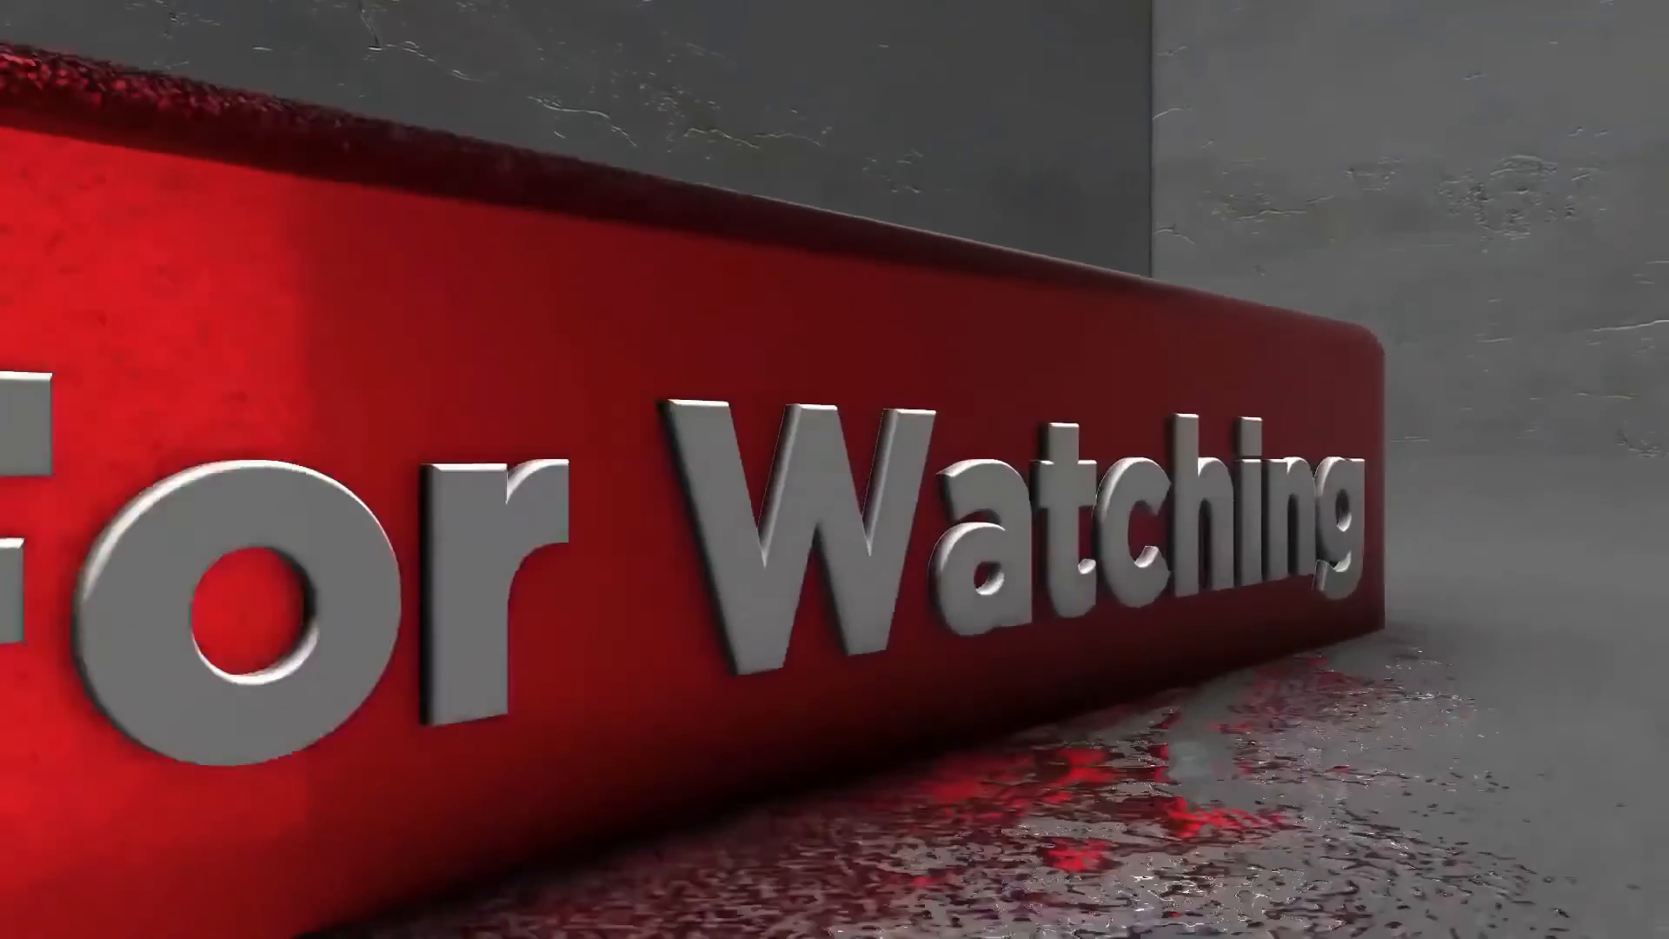